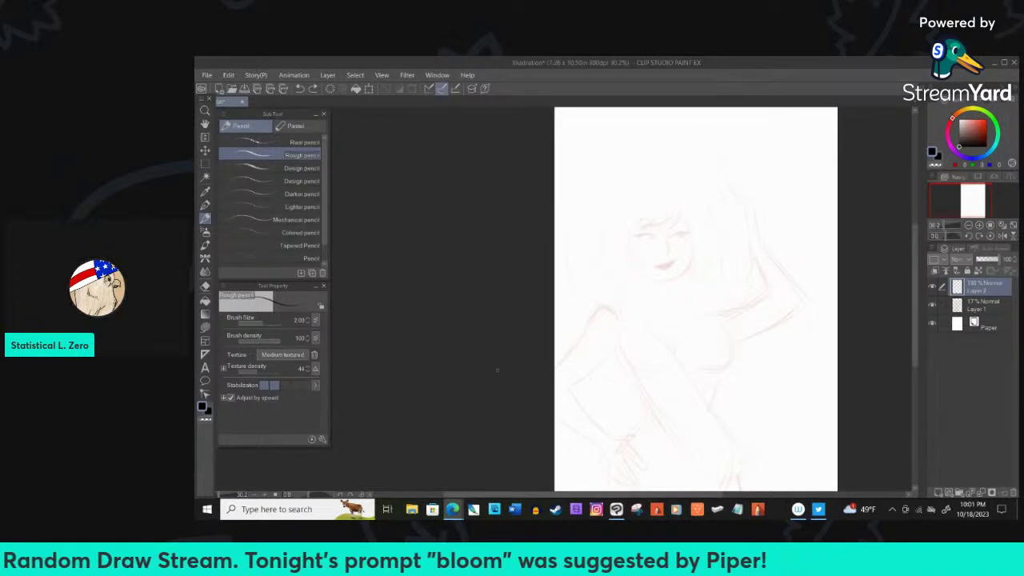
Using the Rough pencil at brush size 1.70, draw the upper lid, lashes and iris of the viewer's-left eye over the sketch
scroll(634, 230, up, 6)
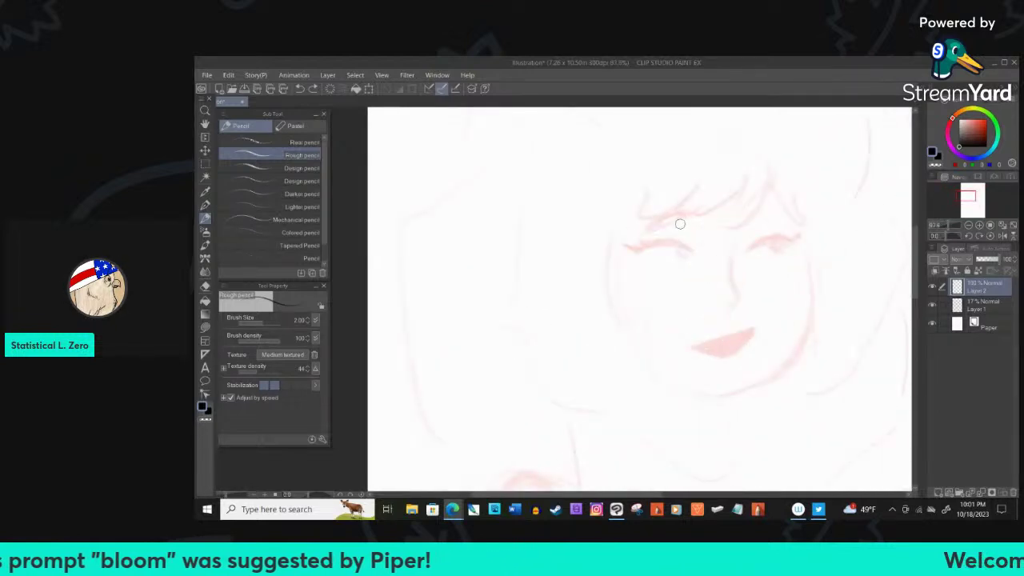
key(bracketleft)
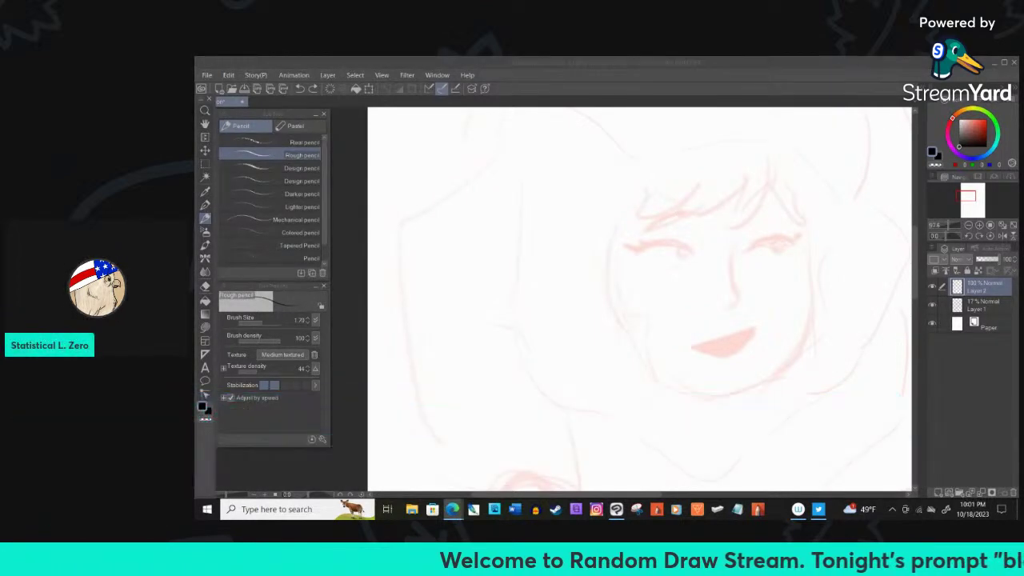
click(648, 249)
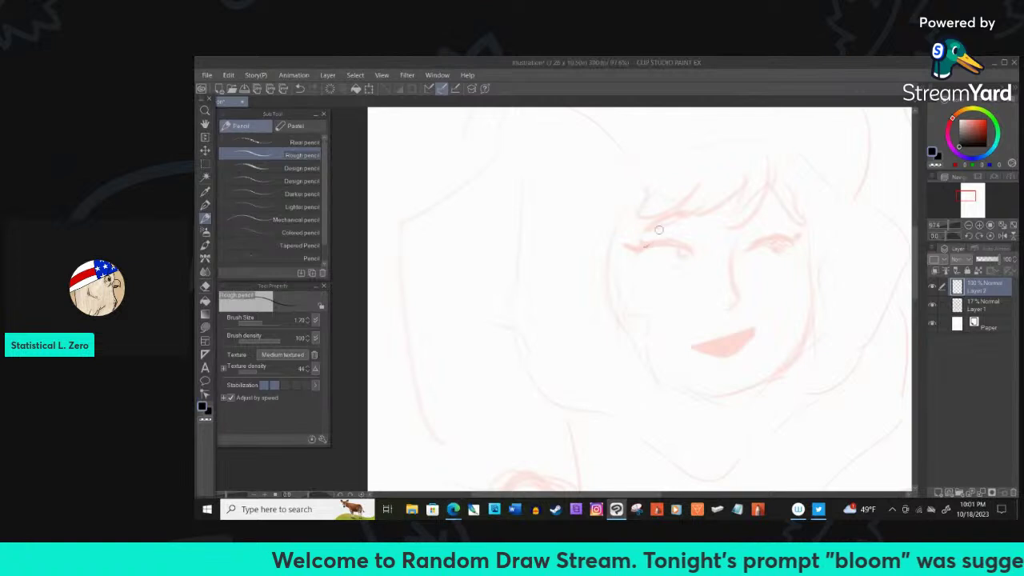
drag(627, 247, 680, 243)
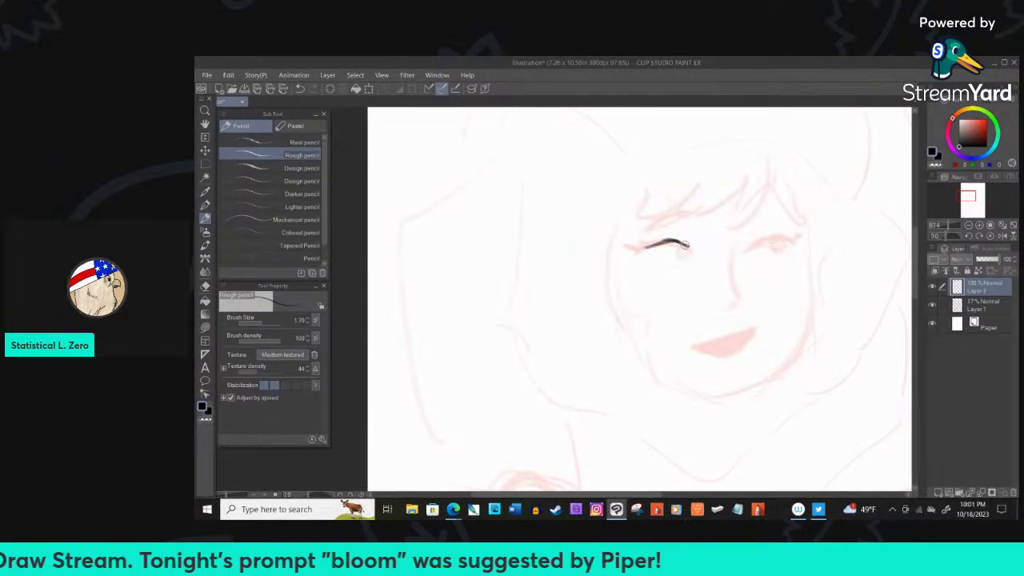
key(ctrl+z)
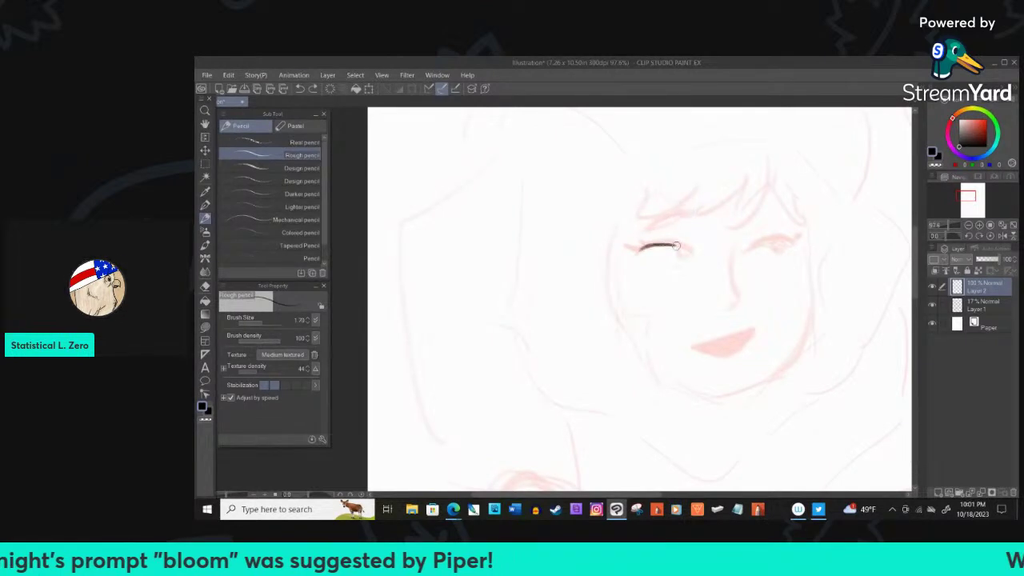
key(ctrl+z)
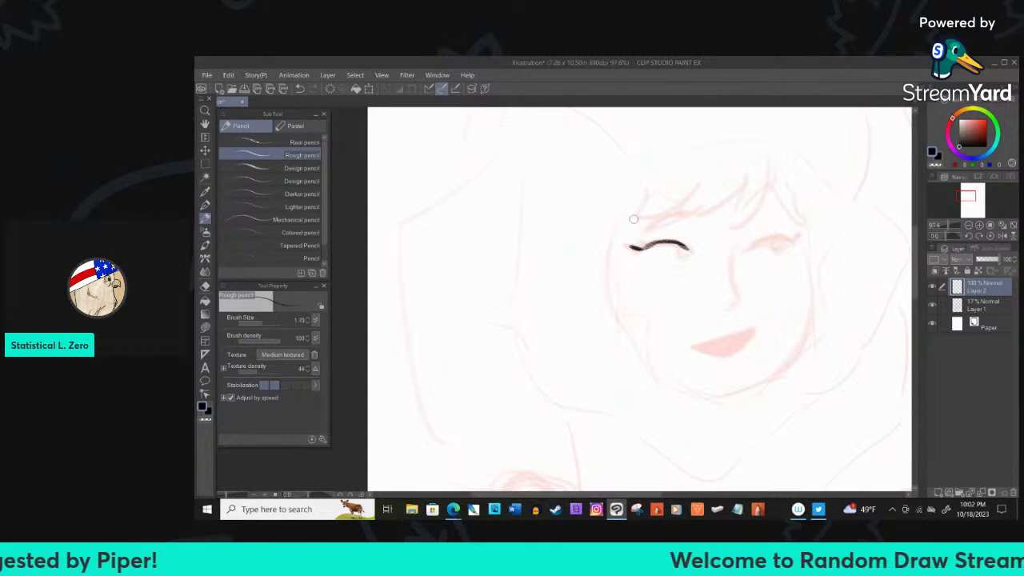
drag(631, 242, 693, 254)
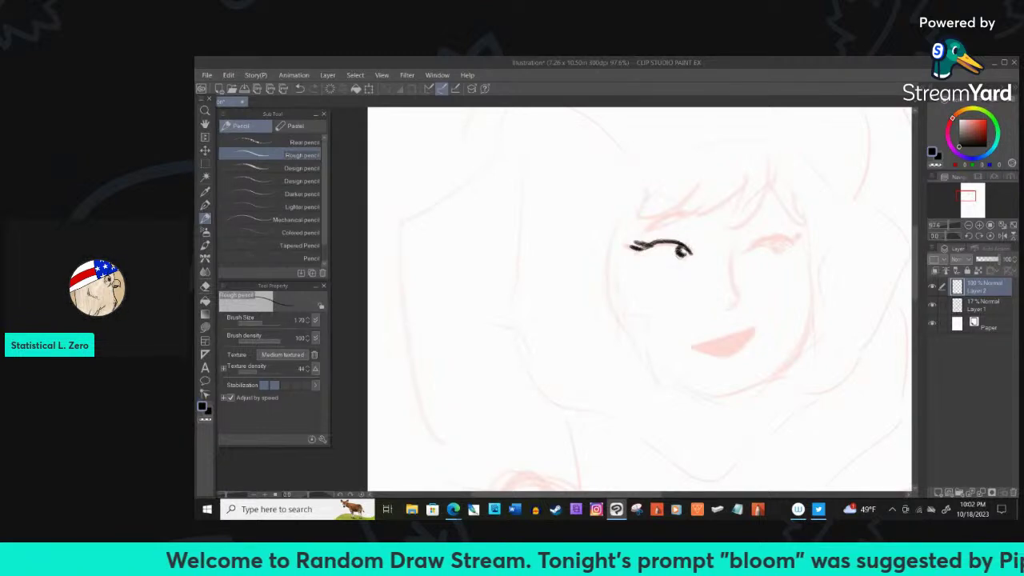
mouse_move(648, 243)
mouse_down()
mouse_move(674, 238)
mouse_move(690, 248)
mouse_move(654, 245)
mouse_up()
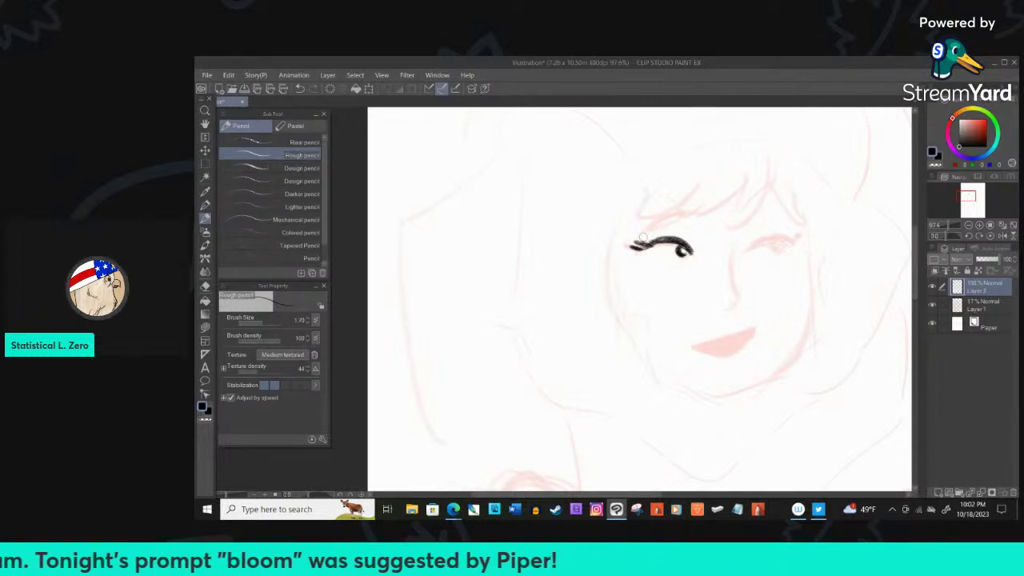
drag(644, 239, 659, 242)
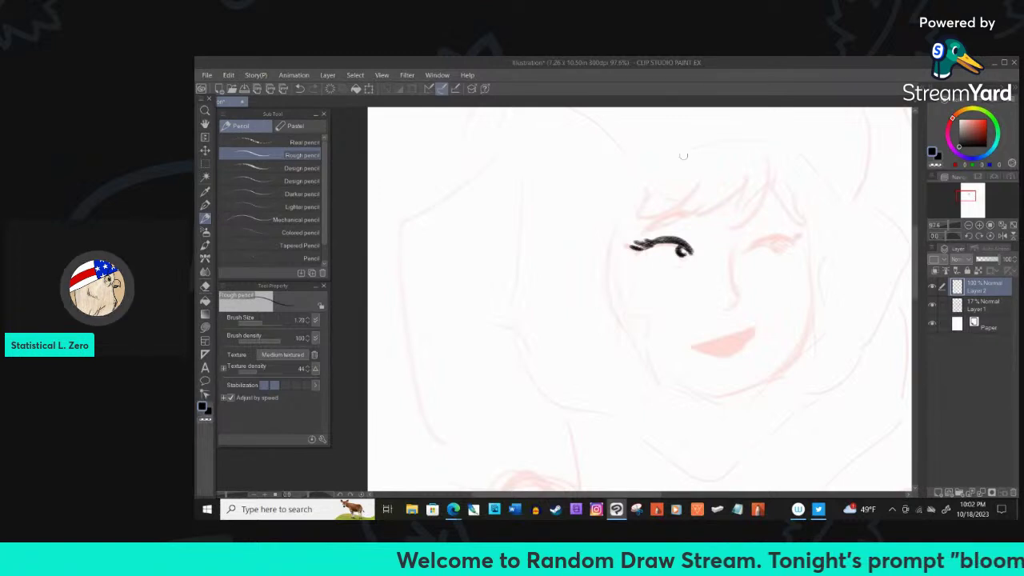
Draw the upper lid and lashes of the viewer's-right eye, and add thin arched eyebrows above both eyes
scroll(687, 158, up, 4)
mouse_move(709, 230)
mouse_down()
mouse_move(730, 211)
mouse_move(755, 209)
mouse_move(769, 223)
mouse_move(734, 213)
mouse_move(708, 231)
mouse_up()
drag(772, 210, 760, 215)
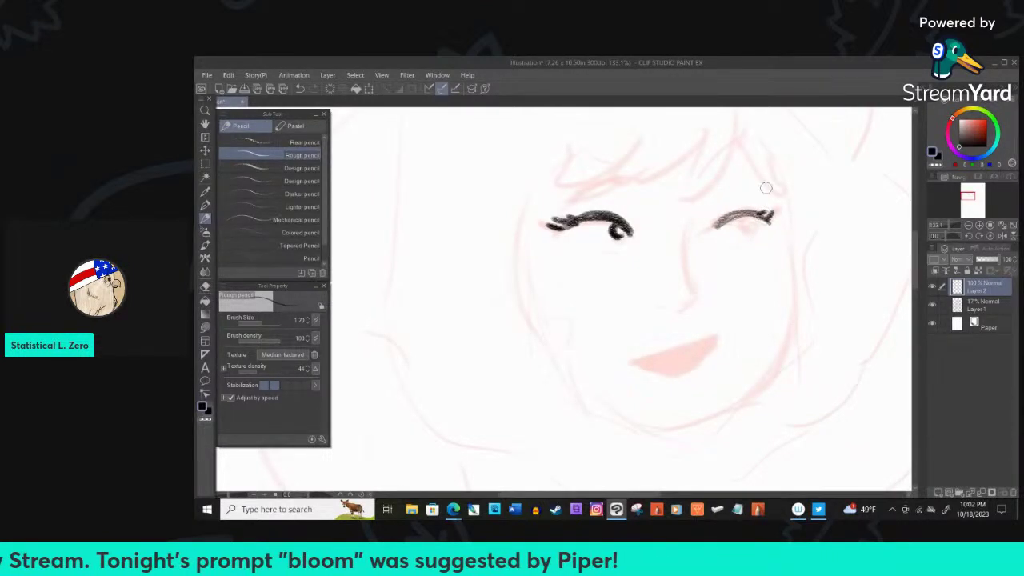
mouse_move(564, 202)
mouse_down()
mouse_move(600, 181)
mouse_move(641, 196)
mouse_up()
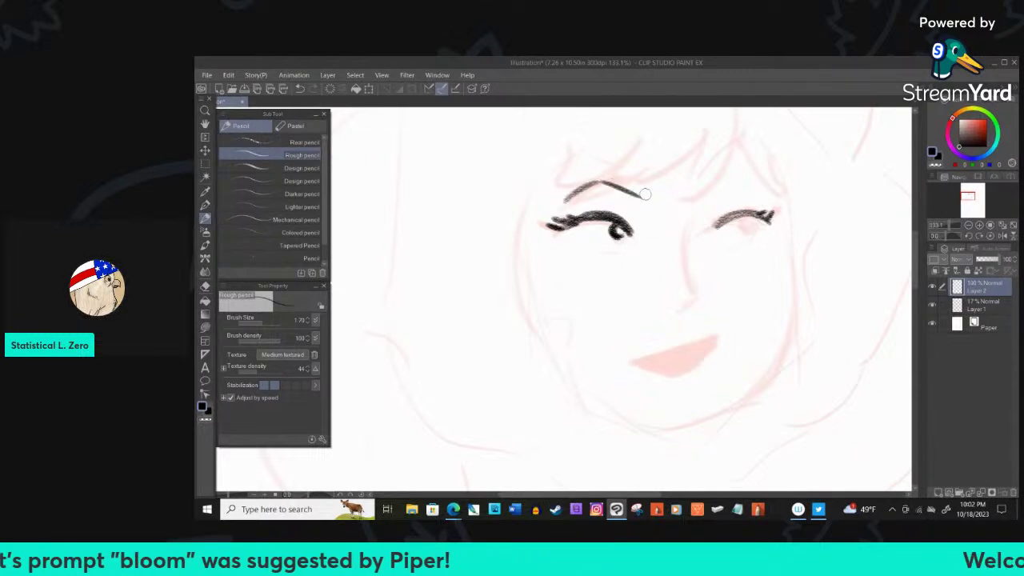
mouse_move(771, 186)
mouse_down()
mouse_move(747, 177)
mouse_move(711, 190)
mouse_up()
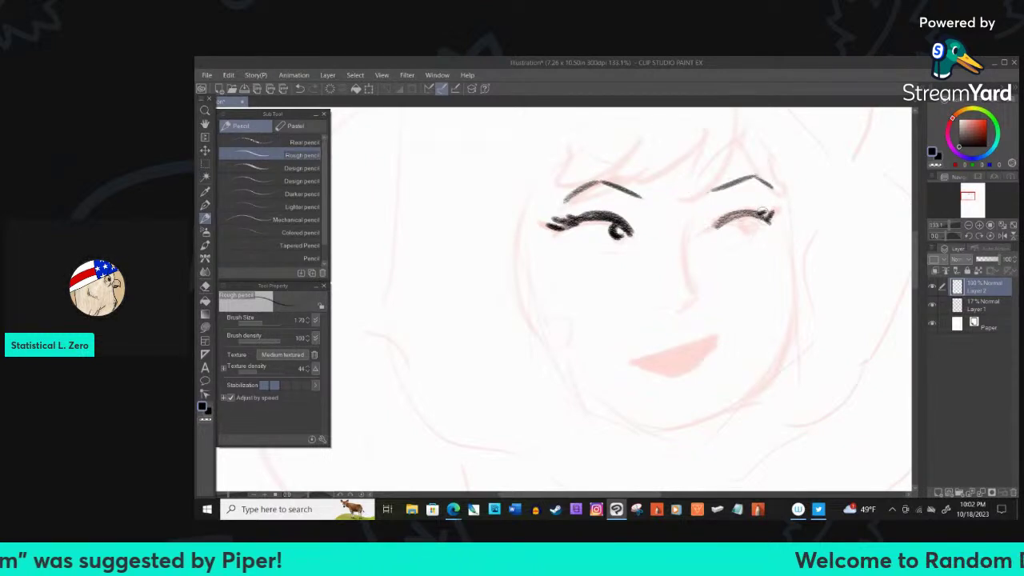
Add the dark iris to the viewer's-right eye and short lower-lid lines under both eyes
mouse_move(755, 216)
mouse_down()
mouse_move(753, 226)
mouse_move(764, 224)
mouse_move(757, 230)
mouse_up()
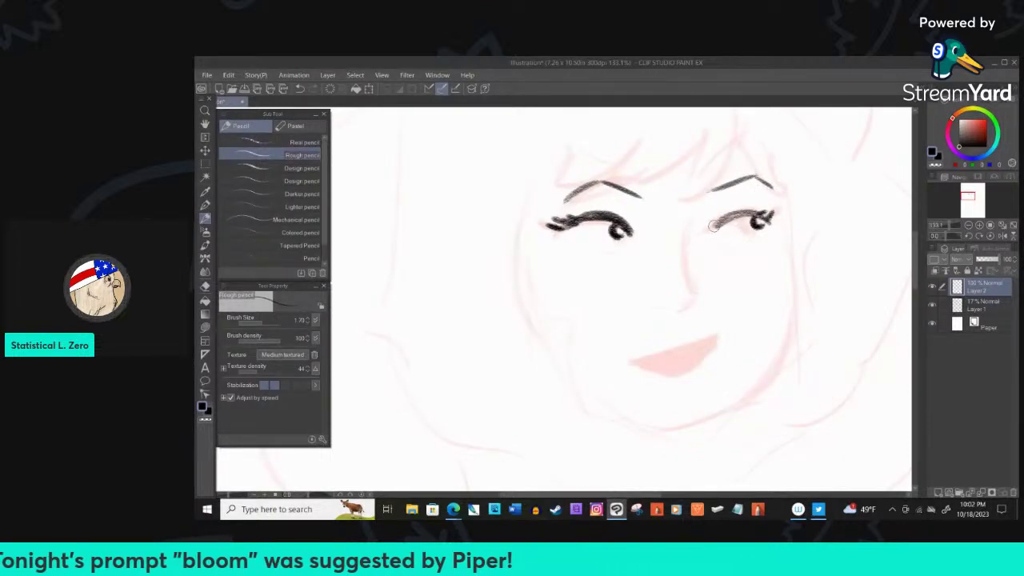
drag(593, 241, 637, 239)
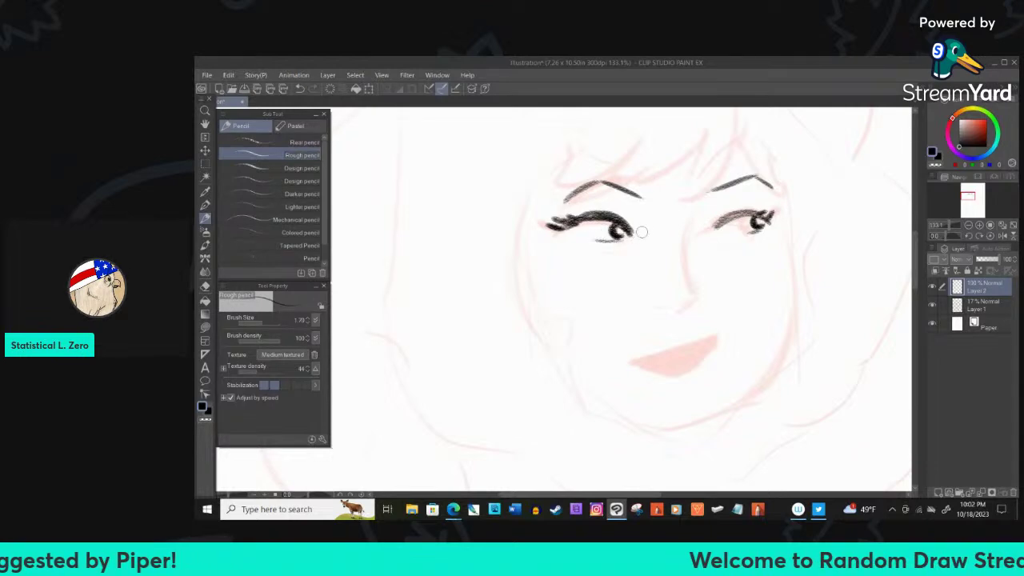
key(ctrl)
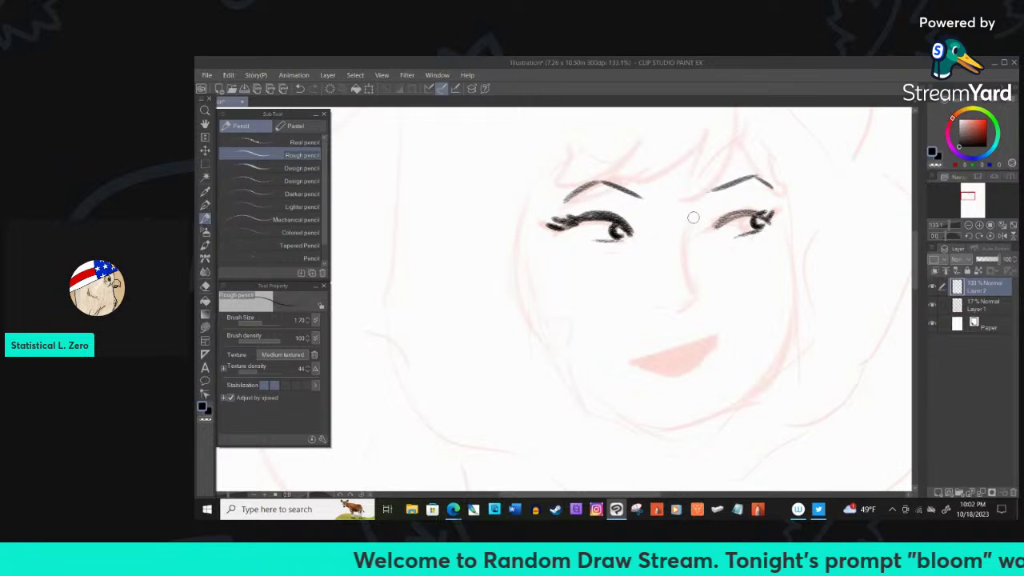
Draw the nose over the sketch with a curved bridge line, an angled tip and a small nostril mark
drag(689, 214, 695, 302)
key(ctrl+z)
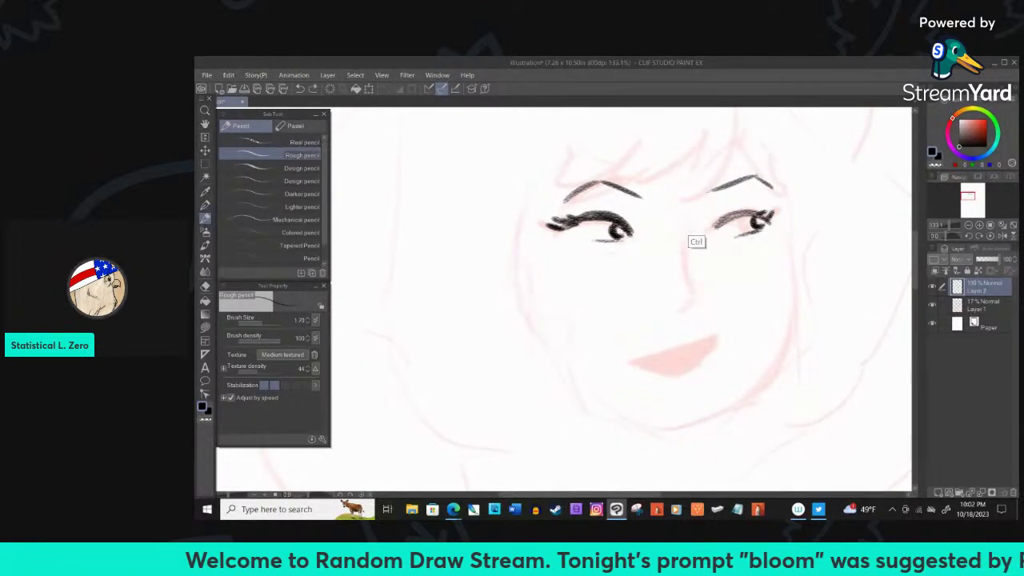
mouse_move(688, 221)
mouse_down()
mouse_move(696, 292)
mouse_move(693, 219)
mouse_up()
key(ctrl+z)
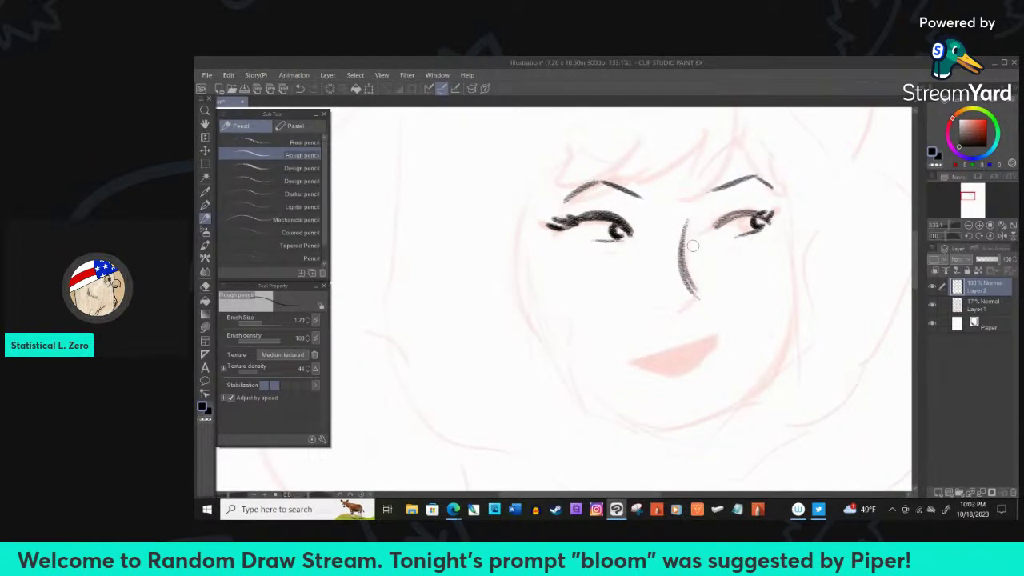
mouse_move(695, 295)
mouse_down()
mouse_move(675, 311)
mouse_move(660, 308)
mouse_up()
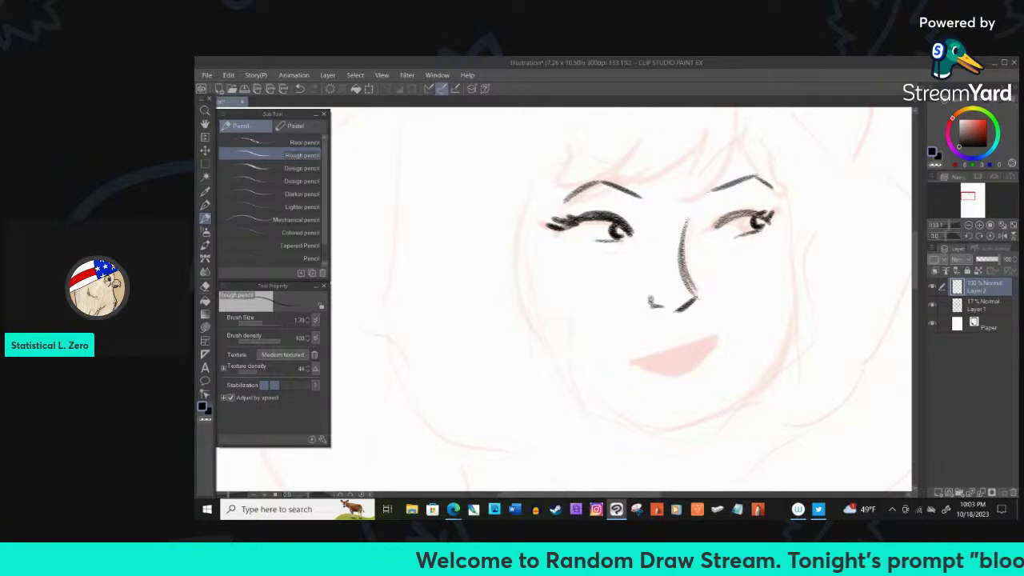
key(alt+Tab)
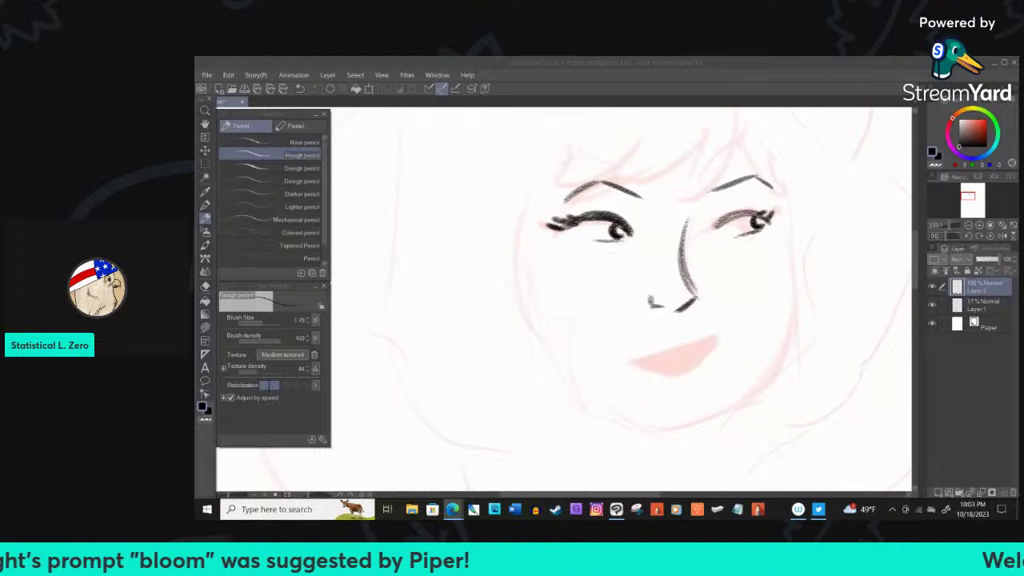
click(636, 244)
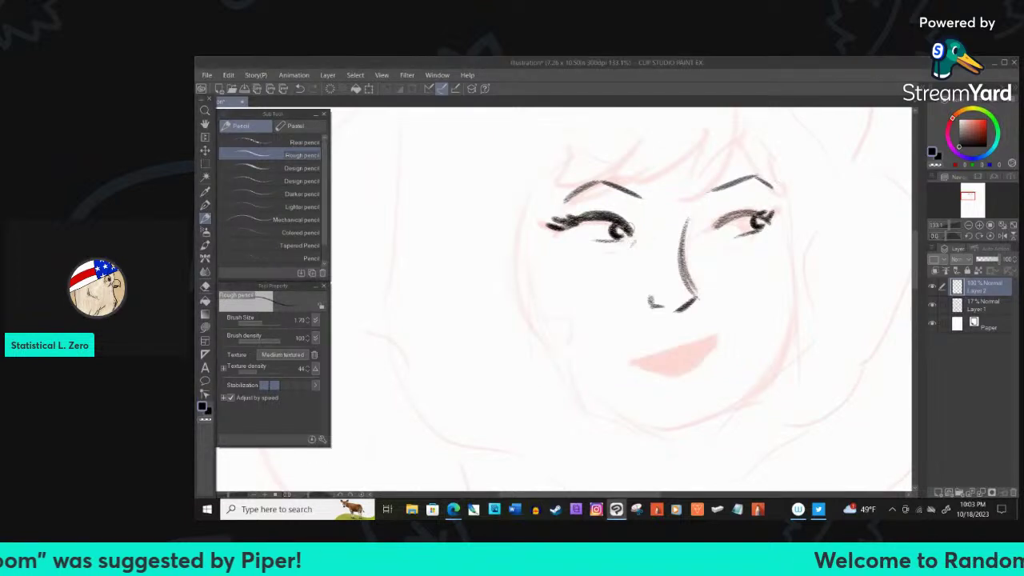
Outline the jagged lower edge of the bangs across the forehead, following the sketched hair strands
scroll(688, 200, down, 3)
drag(703, 208, 698, 211)
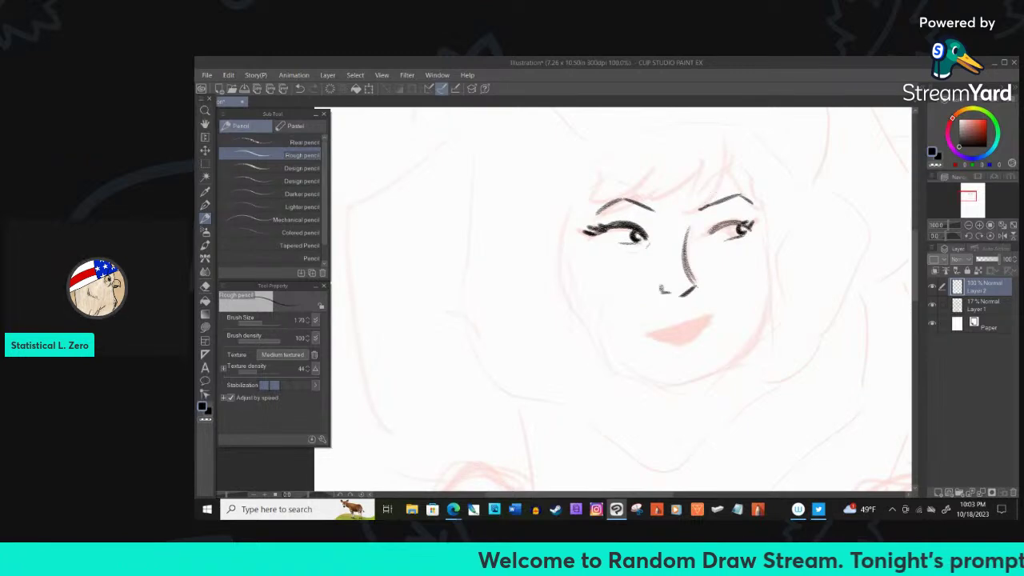
scroll(746, 121, down, 2)
scroll(745, 121, up, 2)
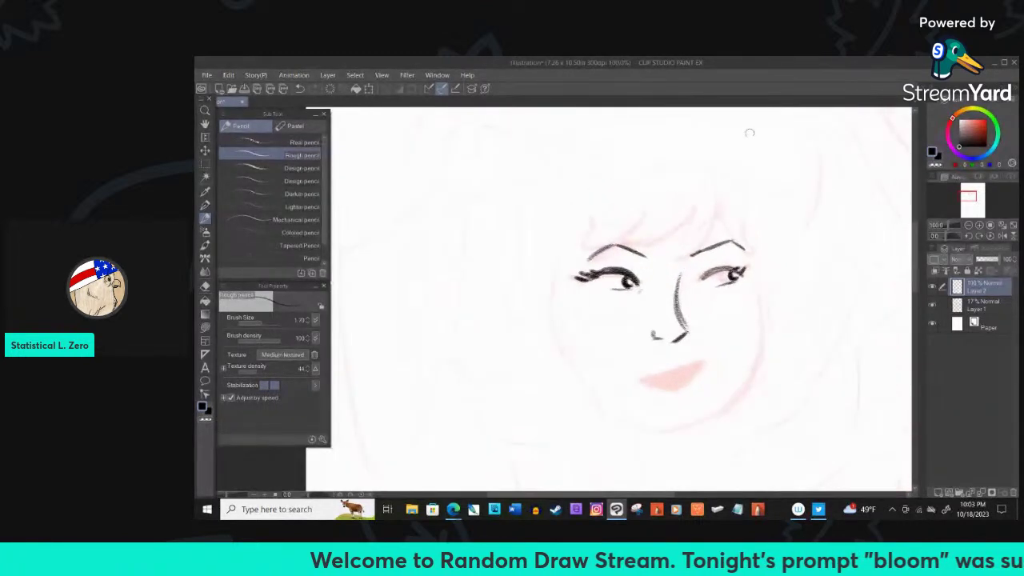
mouse_move(669, 279)
mouse_down()
mouse_move(716, 190)
mouse_move(670, 264)
mouse_move(682, 202)
mouse_move(632, 261)
mouse_move(600, 259)
mouse_up()
key(ctrl+z)
mouse_move(622, 225)
mouse_down()
mouse_move(597, 260)
mouse_move(579, 262)
mouse_up()
drag(577, 232, 565, 252)
drag(719, 200, 743, 252)
drag(746, 252, 731, 197)
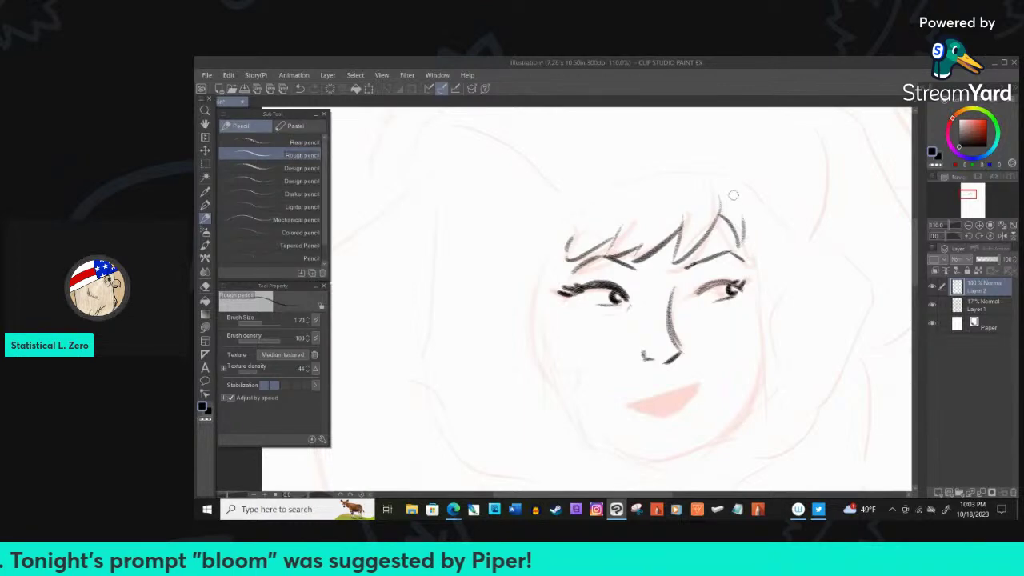
Shade the bangs with dense pencil hatching from the tips up toward the crown, leaving light highlights between strands
drag(580, 226, 570, 264)
mouse_move(605, 232)
mouse_down()
mouse_move(578, 256)
mouse_move(589, 251)
mouse_up()
mouse_move(629, 206)
mouse_down()
mouse_move(606, 252)
mouse_move(650, 251)
mouse_up()
drag(693, 220, 682, 258)
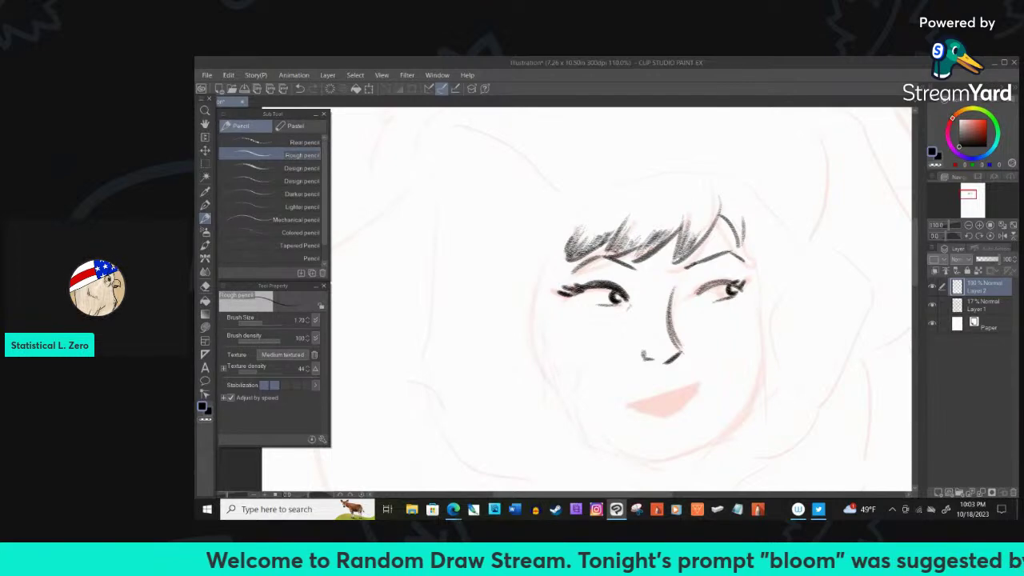
drag(712, 219, 691, 250)
mouse_move(744, 208)
mouse_down()
mouse_move(719, 222)
mouse_move(723, 236)
mouse_up()
mouse_move(605, 193)
mouse_down()
mouse_move(586, 217)
mouse_move(627, 190)
mouse_move(613, 231)
mouse_up()
mouse_move(645, 193)
mouse_down()
mouse_move(628, 217)
mouse_move(665, 217)
mouse_up()
mouse_move(702, 188)
mouse_down()
mouse_move(678, 211)
mouse_move(692, 209)
mouse_move(693, 220)
mouse_move(712, 198)
mouse_move(704, 211)
mouse_move(731, 220)
mouse_up()
drag(745, 213, 736, 230)
drag(747, 229, 740, 245)
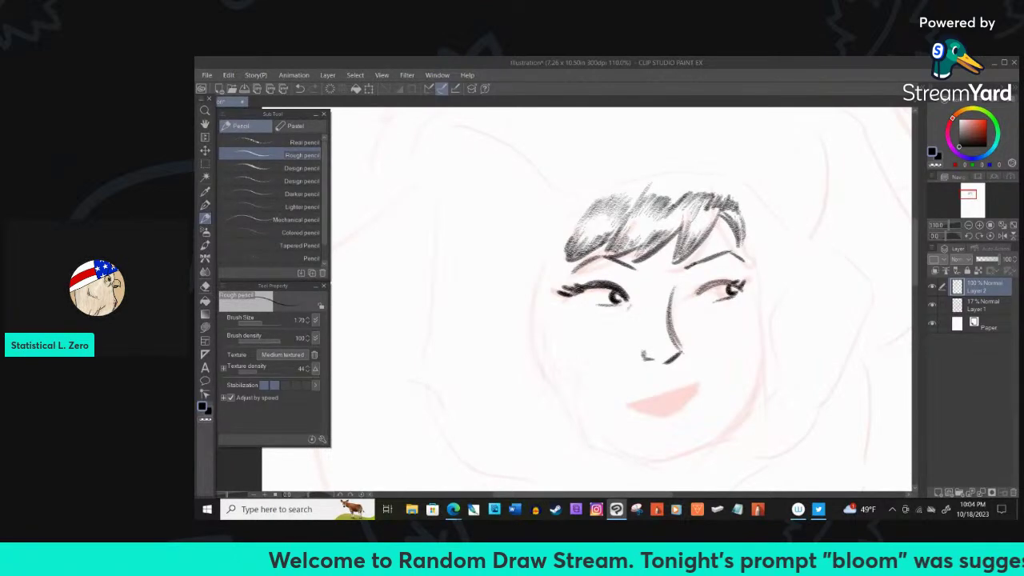
Close the top of the bangs with a curved hairline and extend it down the viewer's-left side of the face
mouse_move(604, 202)
mouse_down()
mouse_move(740, 192)
mouse_move(656, 186)
mouse_move(707, 189)
mouse_move(663, 203)
mouse_up()
drag(744, 190, 720, 209)
drag(585, 210, 537, 305)
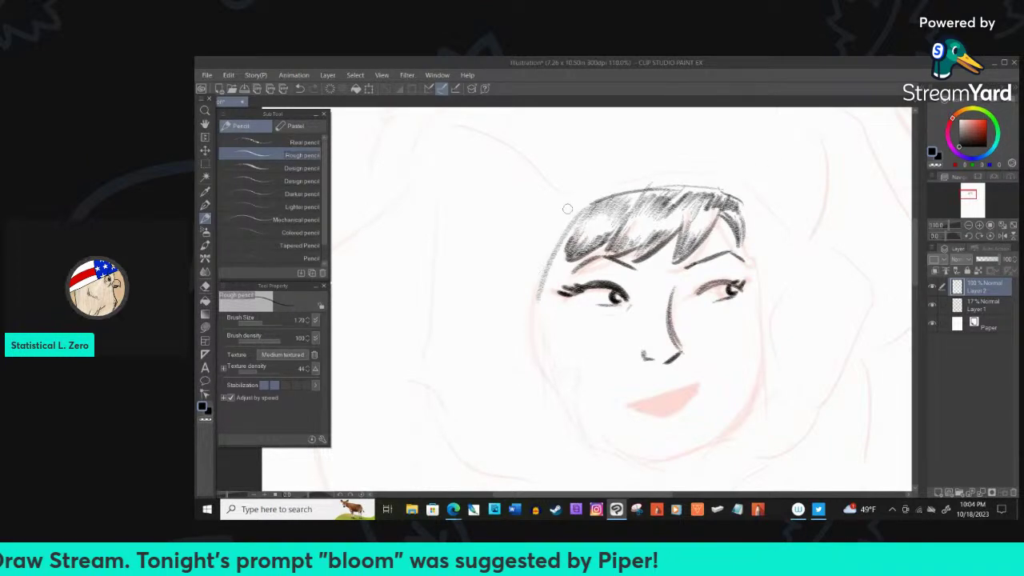
Shade the lips dark and outline the face along both cheeks, the jaw and the chin
scroll(567, 208, down, 2)
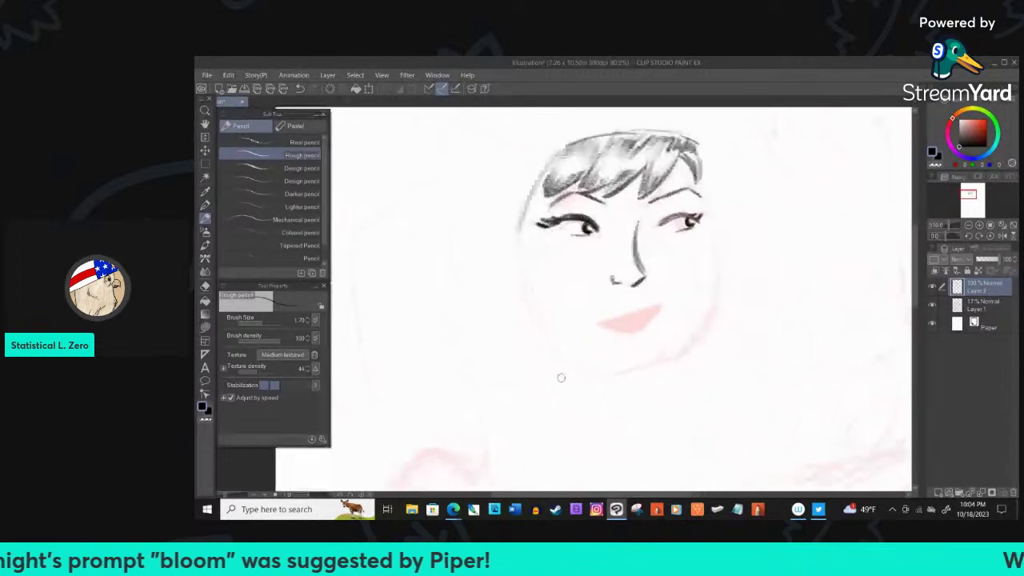
mouse_move(602, 324)
mouse_down()
mouse_move(661, 304)
mouse_move(607, 326)
mouse_move(656, 312)
mouse_move(632, 324)
mouse_move(620, 326)
mouse_move(659, 307)
mouse_move(611, 319)
mouse_move(652, 302)
mouse_up()
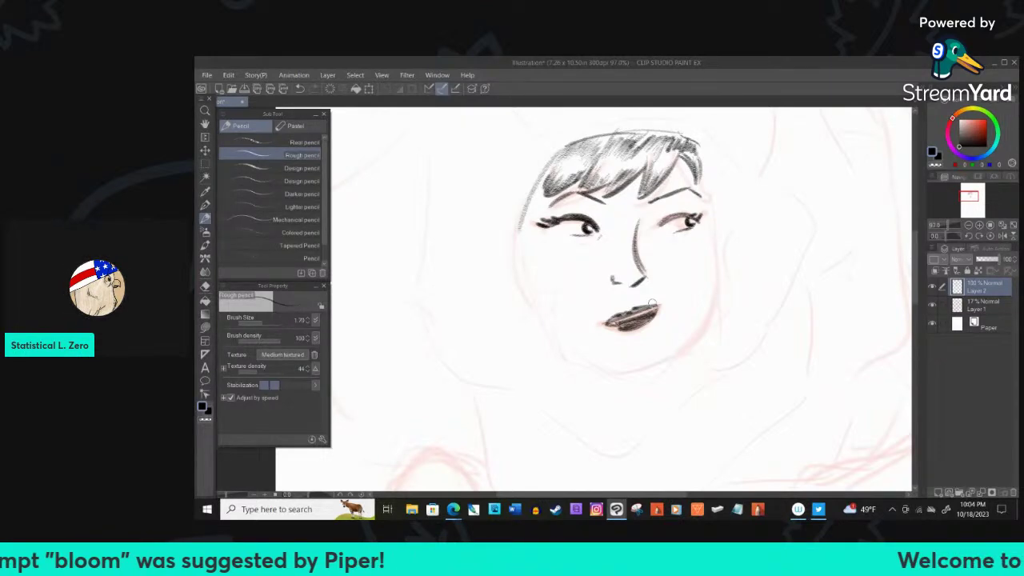
mouse_move(522, 219)
mouse_down()
mouse_move(528, 294)
mouse_move(554, 297)
mouse_move(568, 360)
mouse_up()
mouse_move(532, 294)
mouse_down()
mouse_move(560, 352)
mouse_move(644, 366)
mouse_up()
mouse_move(564, 339)
mouse_down()
mouse_move(583, 360)
mouse_move(643, 373)
mouse_move(627, 373)
mouse_up()
drag(712, 234, 711, 307)
mouse_move(716, 252)
mouse_down()
mouse_move(711, 311)
mouse_move(693, 346)
mouse_up()
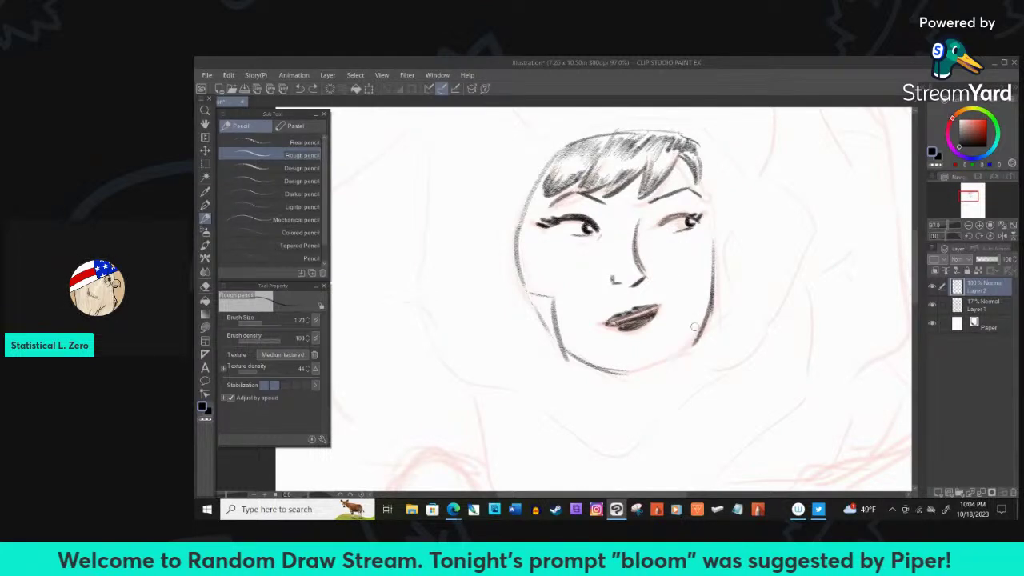
mouse_move(694, 336)
mouse_down()
mouse_move(619, 366)
mouse_move(689, 340)
mouse_up()
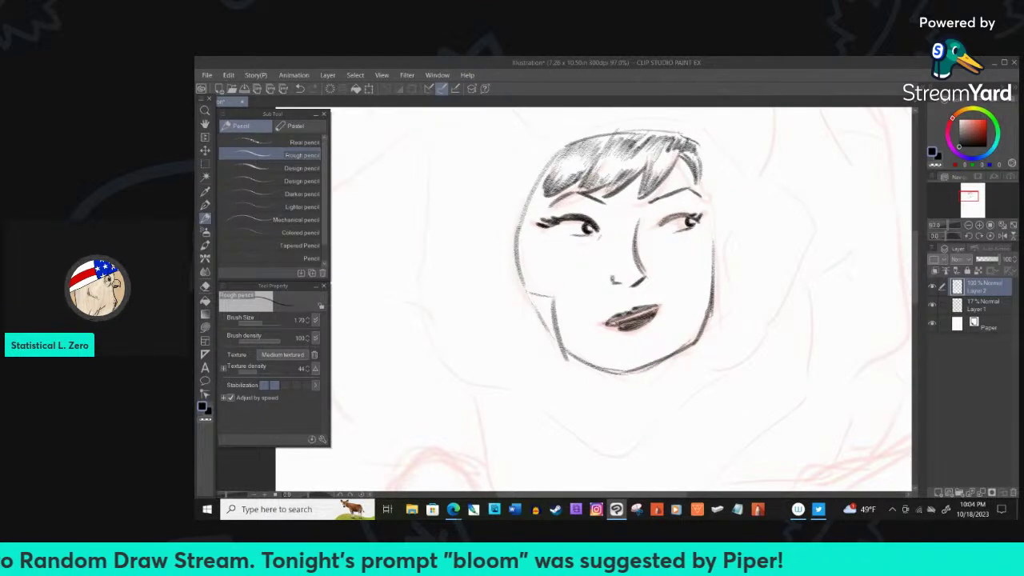
drag(704, 190, 713, 248)
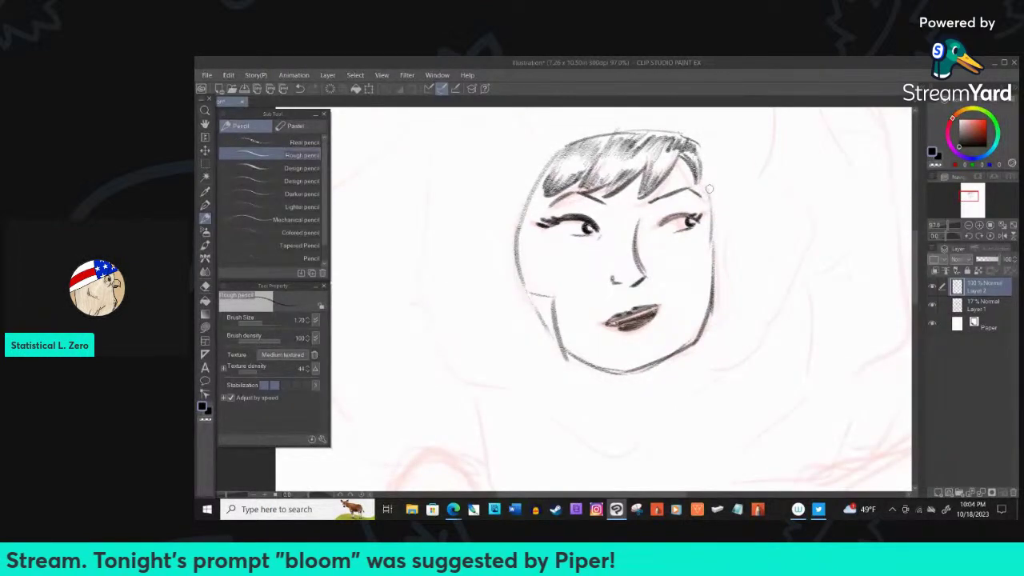
Draw the large petal-like contours around the viewer's-left side of the head and beneath the chin
scroll(708, 192, down, 3)
scroll(709, 192, up, 1)
scroll(709, 192, down, 2)
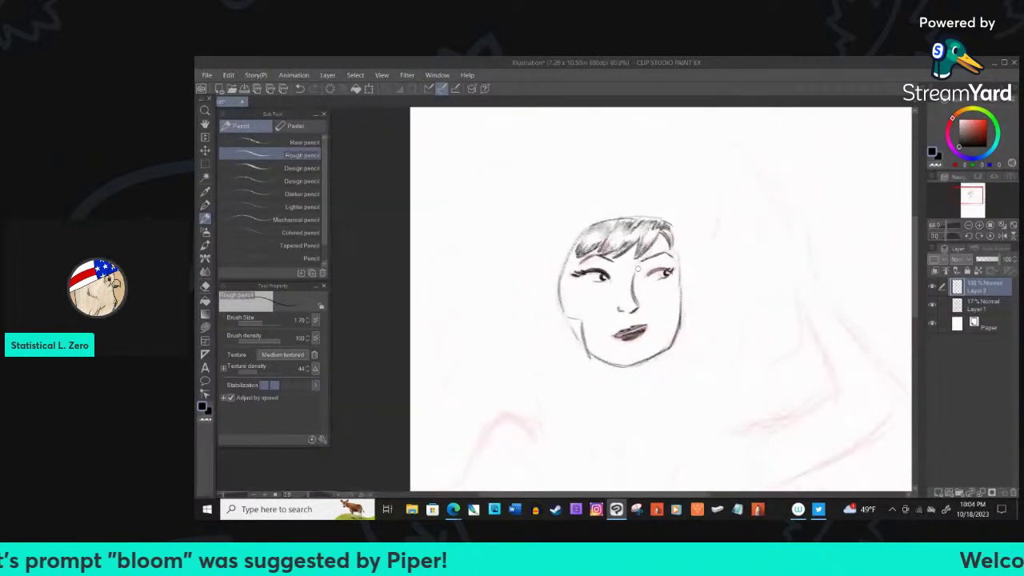
drag(508, 184, 582, 224)
mouse_move(532, 169)
mouse_down()
mouse_move(490, 206)
mouse_move(494, 304)
mouse_move(533, 369)
mouse_move(612, 414)
mouse_move(637, 410)
mouse_move(687, 370)
mouse_up()
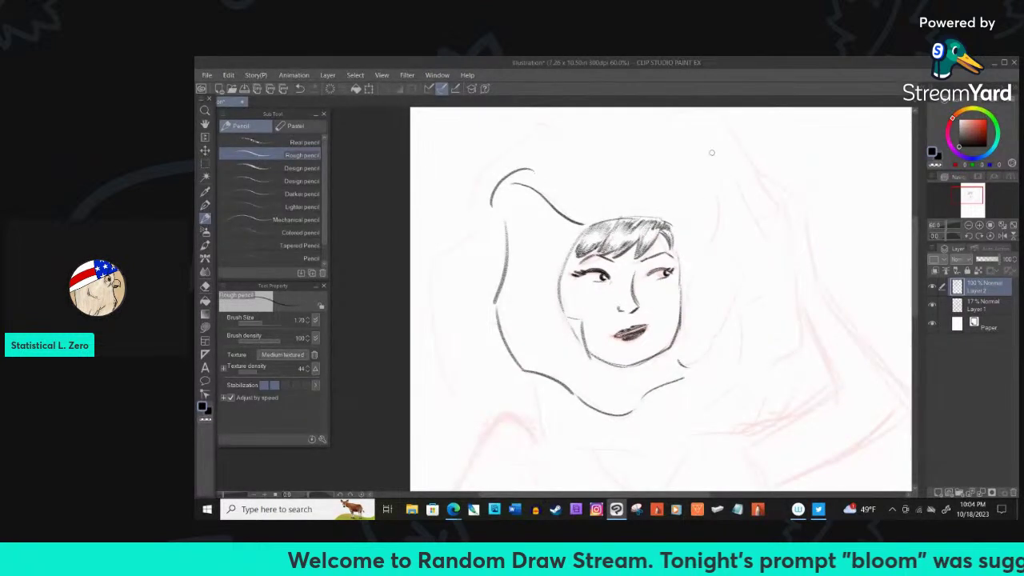
Draw the inner rim over the hair and down the cheek, plus the outer petal contours on the viewer's-right side
mouse_move(595, 215)
mouse_down()
mouse_move(676, 202)
mouse_move(672, 211)
mouse_move(694, 223)
mouse_move(682, 336)
mouse_up()
drag(681, 211, 693, 234)
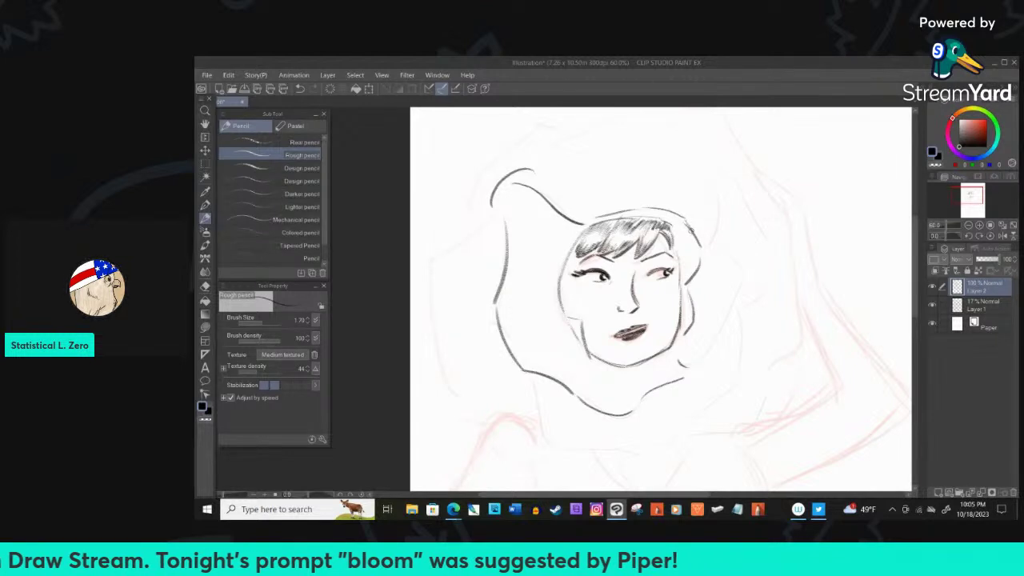
mouse_move(706, 177)
mouse_down()
mouse_move(709, 245)
mouse_move(713, 205)
mouse_move(711, 239)
mouse_move(746, 283)
mouse_move(692, 353)
mouse_up()
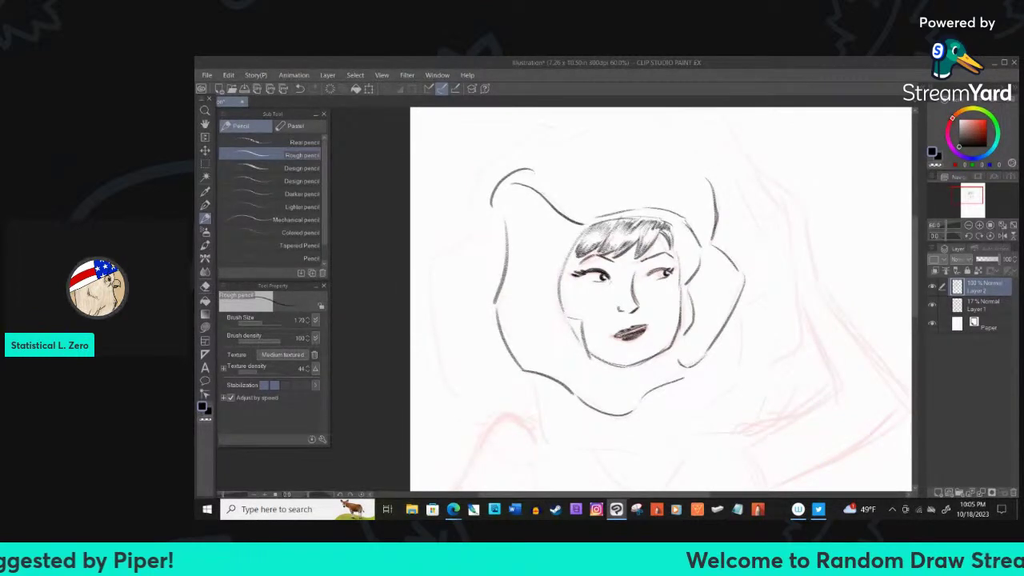
Draw a second ring of petals above the head, down the viewer's-right side, beneath the chin and around the viewer's-left side
scroll(692, 353, down, 3)
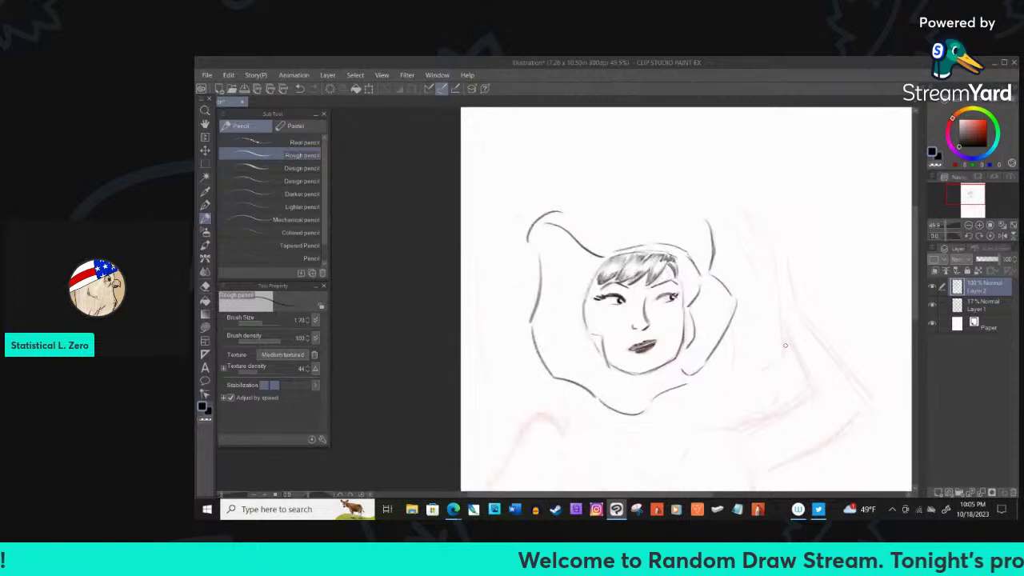
mouse_move(575, 191)
mouse_down()
mouse_move(651, 167)
mouse_move(679, 178)
mouse_move(763, 289)
mouse_move(727, 360)
mouse_up()
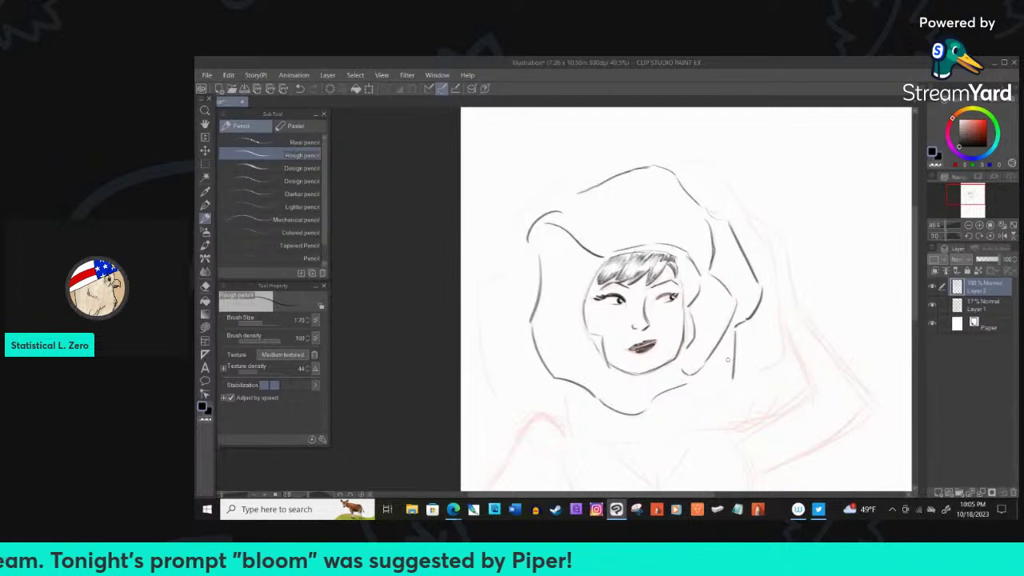
mouse_move(733, 378)
mouse_down()
mouse_move(670, 448)
mouse_move(579, 442)
mouse_move(550, 367)
mouse_move(557, 383)
mouse_move(539, 365)
mouse_up()
mouse_move(531, 248)
mouse_down()
mouse_move(481, 293)
mouse_move(512, 404)
mouse_move(564, 433)
mouse_up()
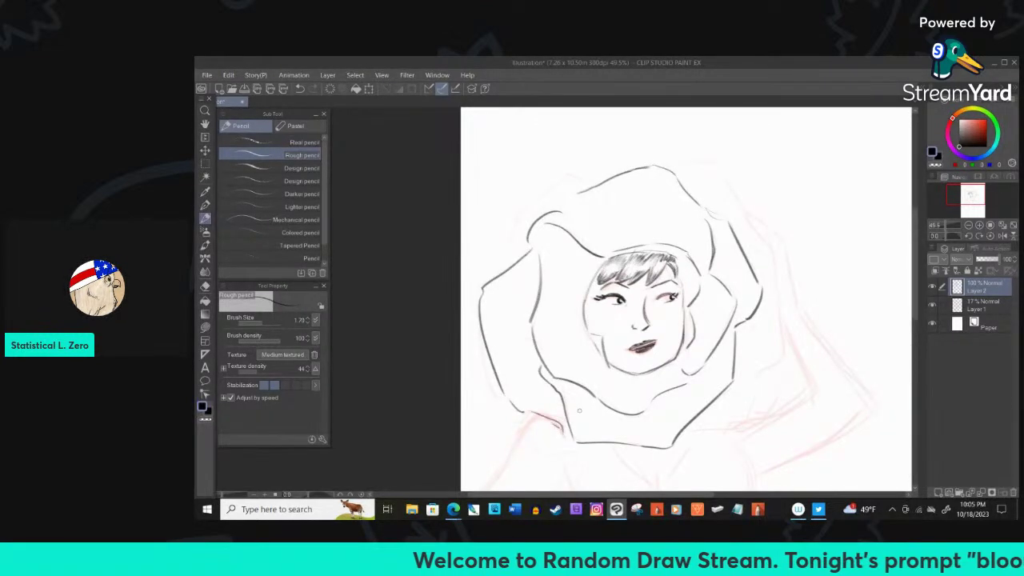
Add the outermost petal contours above both sides of the head and down the viewer's-right side to the lower edge
mouse_move(509, 252)
mouse_down()
mouse_move(599, 170)
mouse_move(528, 202)
mouse_move(514, 258)
mouse_up()
mouse_move(674, 171)
mouse_down()
mouse_move(745, 203)
mouse_move(779, 253)
mouse_move(780, 329)
mouse_up()
mouse_move(776, 356)
mouse_down()
mouse_move(740, 384)
mouse_move(744, 420)
mouse_move(705, 439)
mouse_move(678, 436)
mouse_up()
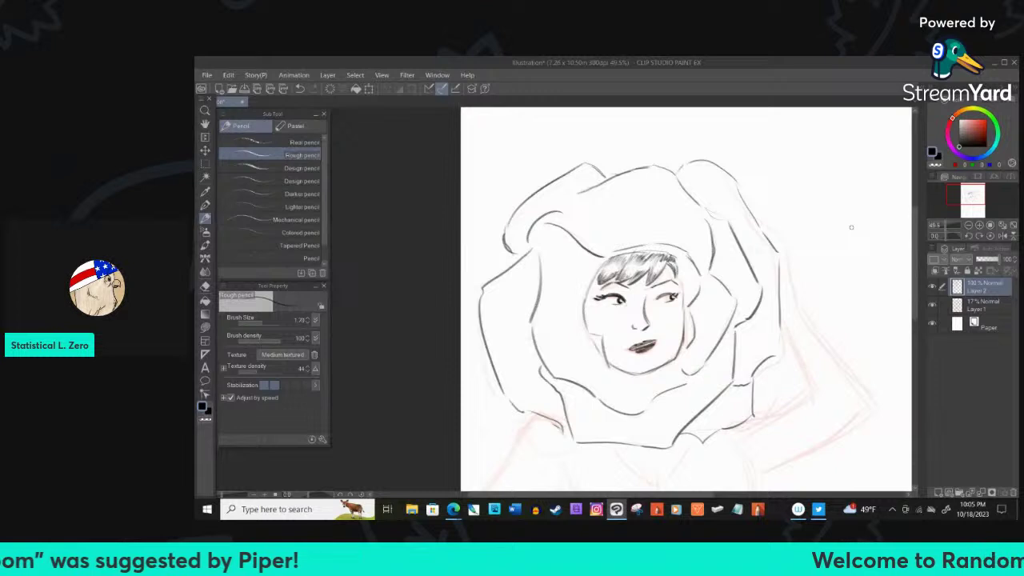
scroll(851, 227, down, 2)
scroll(764, 210, up, 1)
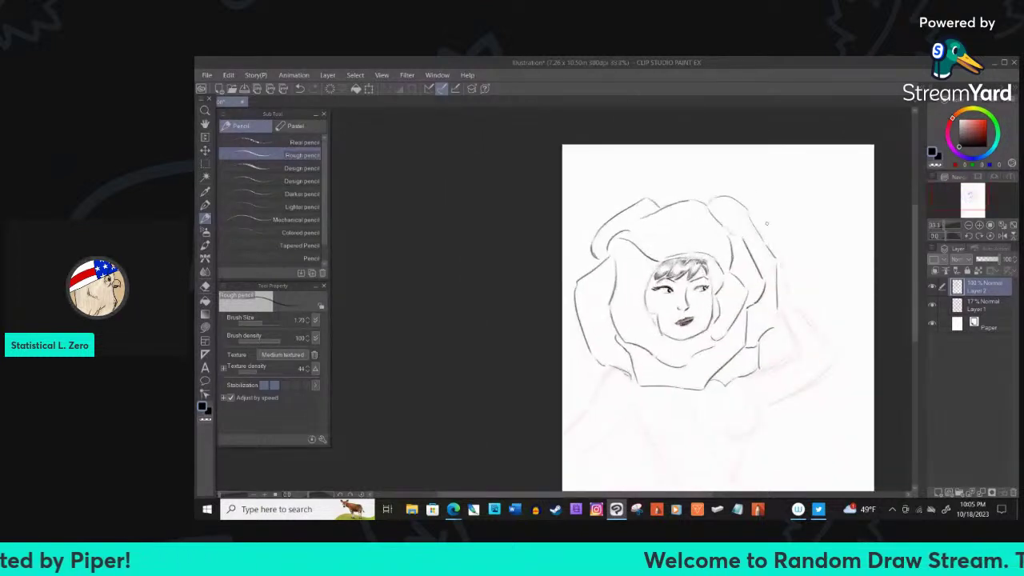
mouse_move(760, 233)
mouse_down()
mouse_move(786, 267)
mouse_move(787, 257)
mouse_move(805, 325)
mouse_move(765, 359)
mouse_up()
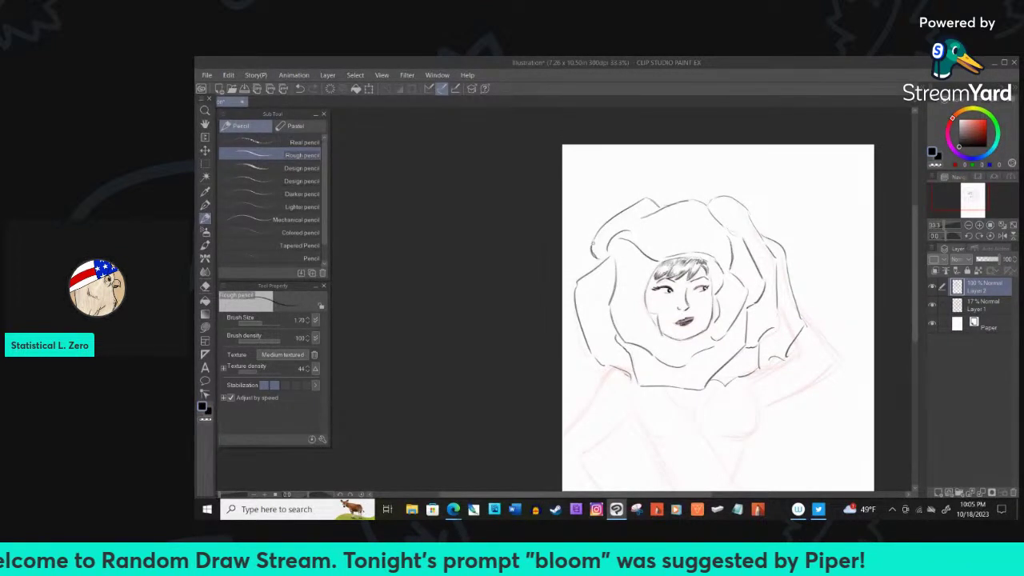
Shade the outer petal above the viewer's-left side of the head with fine pencil hatching
drag(593, 234, 599, 253)
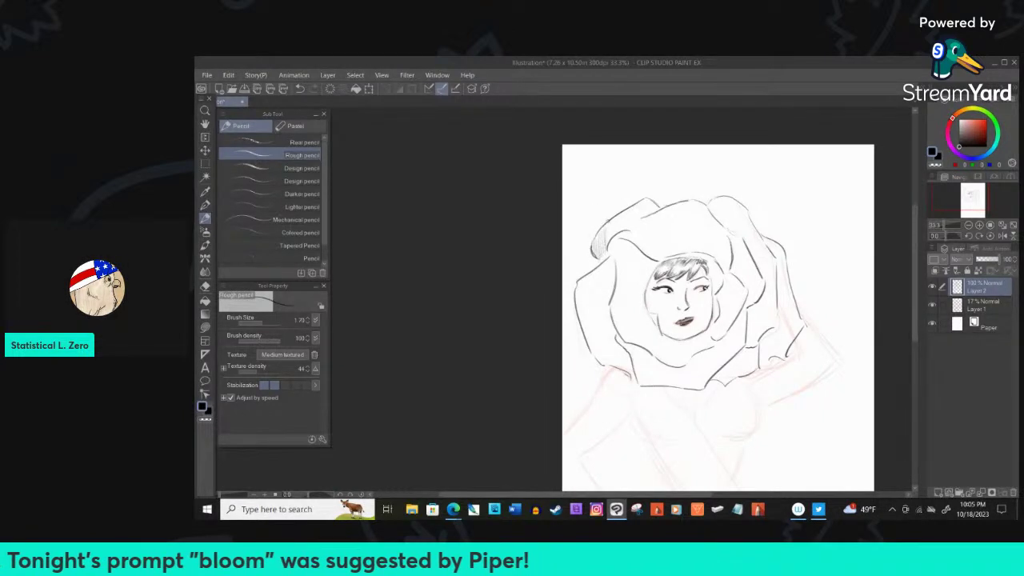
drag(623, 216, 606, 248)
drag(624, 214, 626, 225)
mouse_move(633, 218)
mouse_down()
mouse_move(628, 227)
mouse_move(646, 208)
mouse_up()
drag(654, 204, 649, 213)
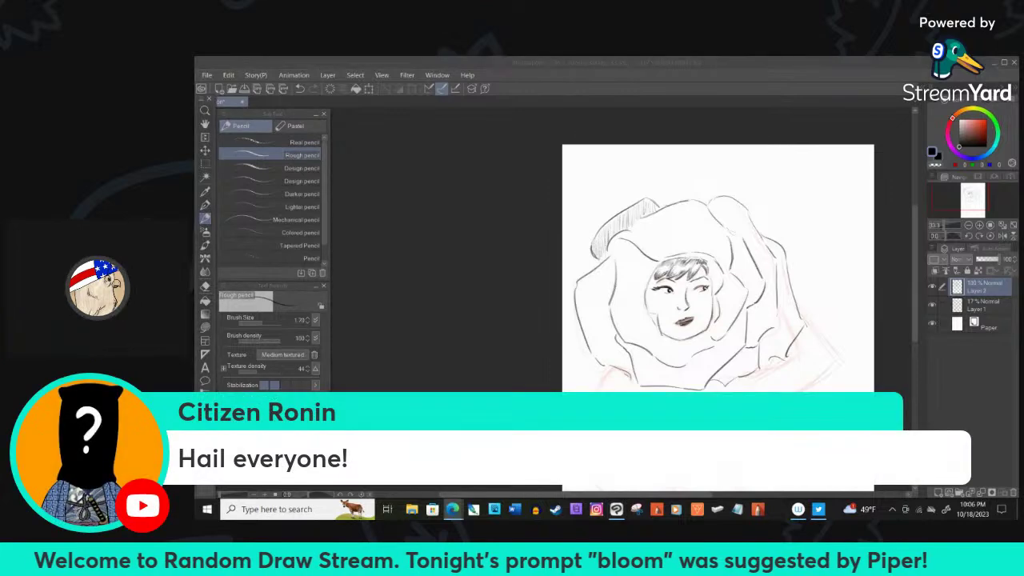
click(629, 225)
Hatch a shadow along the inner edge of the large petal on the viewer's-left side of the face
drag(607, 279, 602, 328)
drag(616, 261, 602, 320)
drag(613, 305, 611, 327)
drag(729, 234, 729, 245)
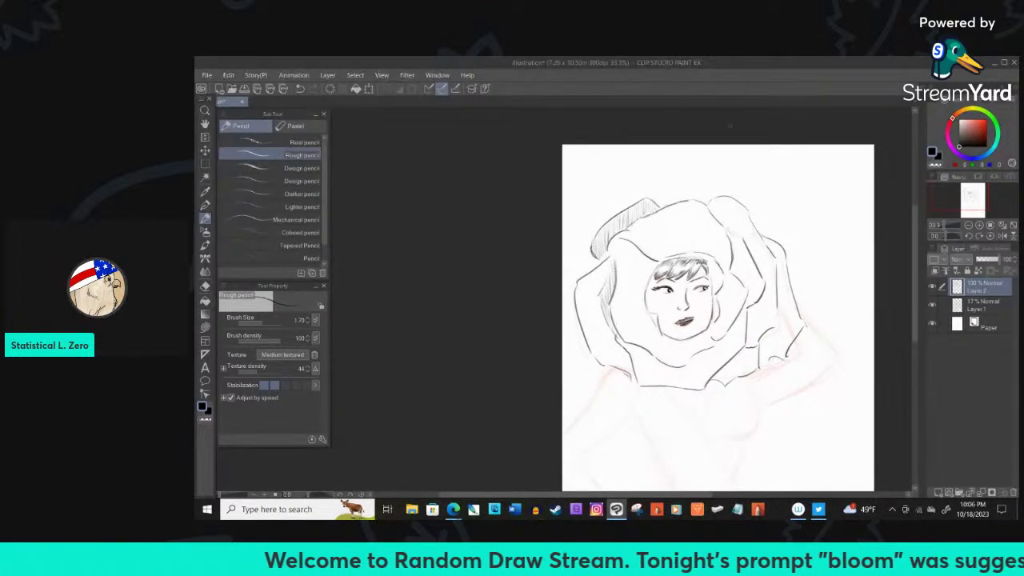
drag(582, 277, 578, 291)
Hatch the folded petal below the viewer's-left side of the chin and the petal creases on the viewer's-right side
drag(636, 352, 659, 370)
mouse_move(618, 335)
mouse_down()
mouse_move(628, 352)
mouse_move(672, 369)
mouse_move(638, 367)
mouse_up()
drag(634, 364, 639, 377)
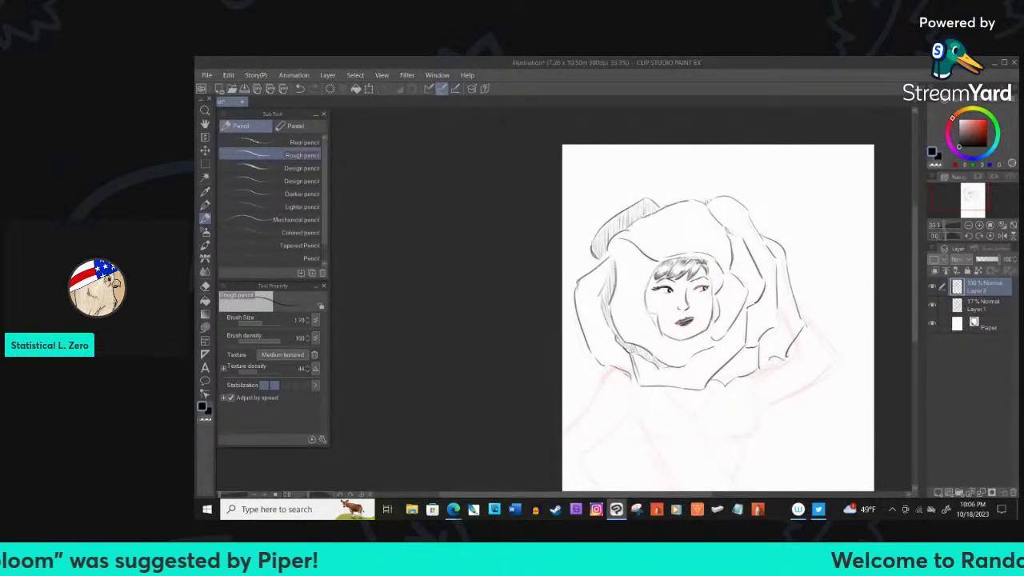
mouse_move(733, 277)
mouse_down()
mouse_move(731, 259)
mouse_move(751, 308)
mouse_up()
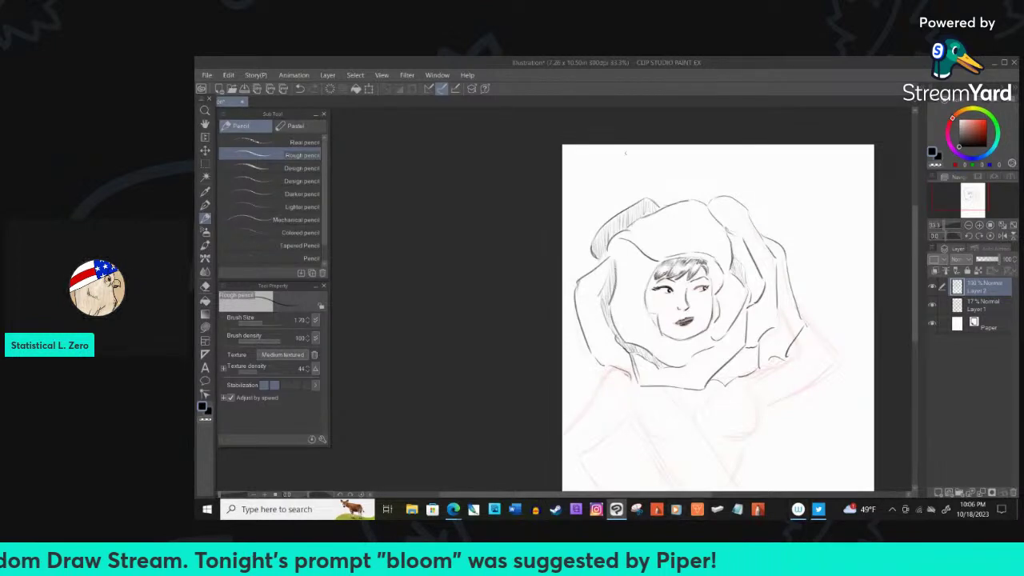
Draw the long diagonal band across the torso, from beneath the petals down to the viewer's-right hip
scroll(720, 304, down, 2)
drag(666, 260, 673, 312)
mouse_move(651, 255)
mouse_down()
mouse_move(693, 340)
mouse_move(776, 432)
mouse_up()
drag(686, 326, 772, 435)
mouse_move(714, 285)
mouse_down()
mouse_move(770, 370)
mouse_move(779, 360)
mouse_move(774, 432)
mouse_up()
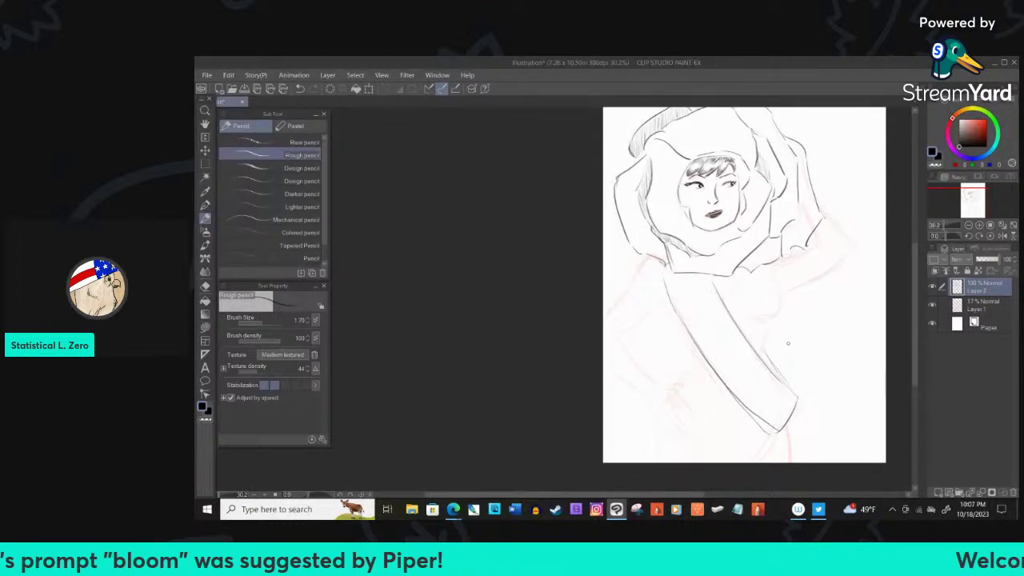
Outline the bent arm on the viewer's-left side, including the shoulder, forearm and the hand resting on the hip
drag(654, 254, 598, 319)
mouse_move(664, 277)
mouse_down()
mouse_move(621, 328)
mouse_move(657, 385)
mouse_move(624, 383)
mouse_move(651, 395)
mouse_move(664, 429)
mouse_up()
mouse_move(676, 391)
mouse_down()
mouse_move(696, 416)
mouse_move(684, 409)
mouse_move(693, 435)
mouse_move(667, 432)
mouse_up()
drag(662, 387, 682, 382)
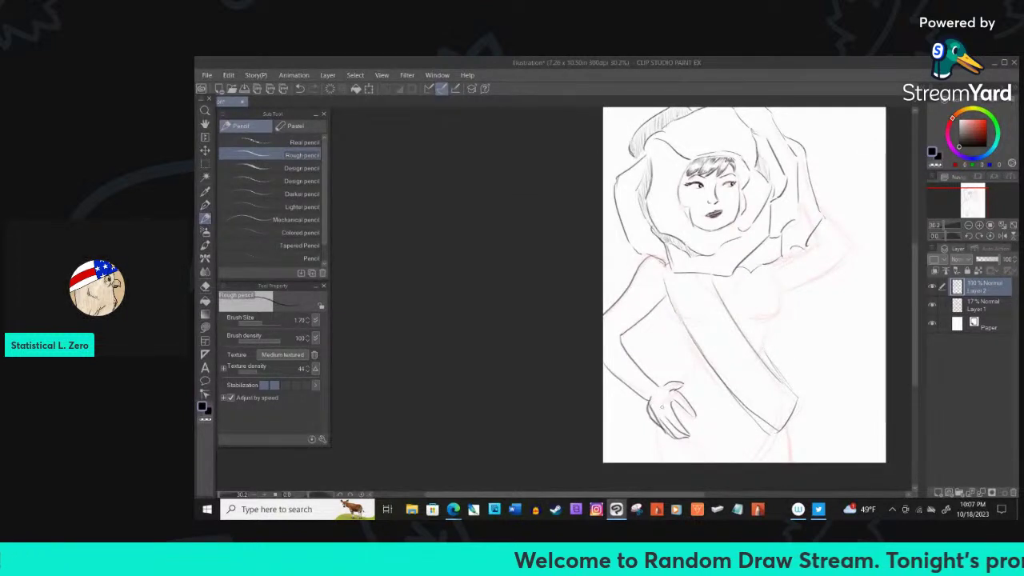
Erase the band's upper edge at the chest and draw the bust contours, neckline and viewer's-right side of the waist
click(205, 285)
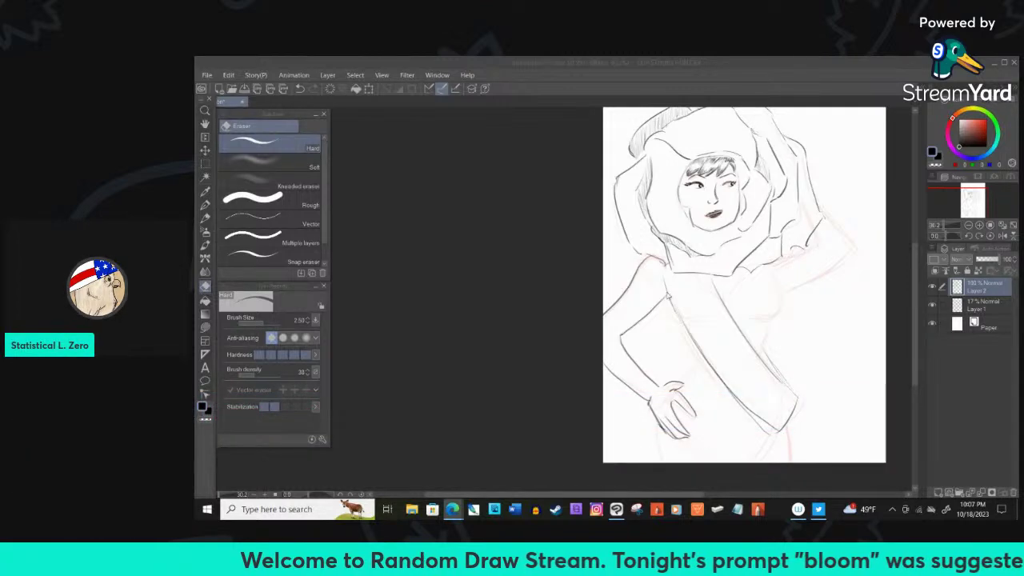
click(668, 300)
key(p)
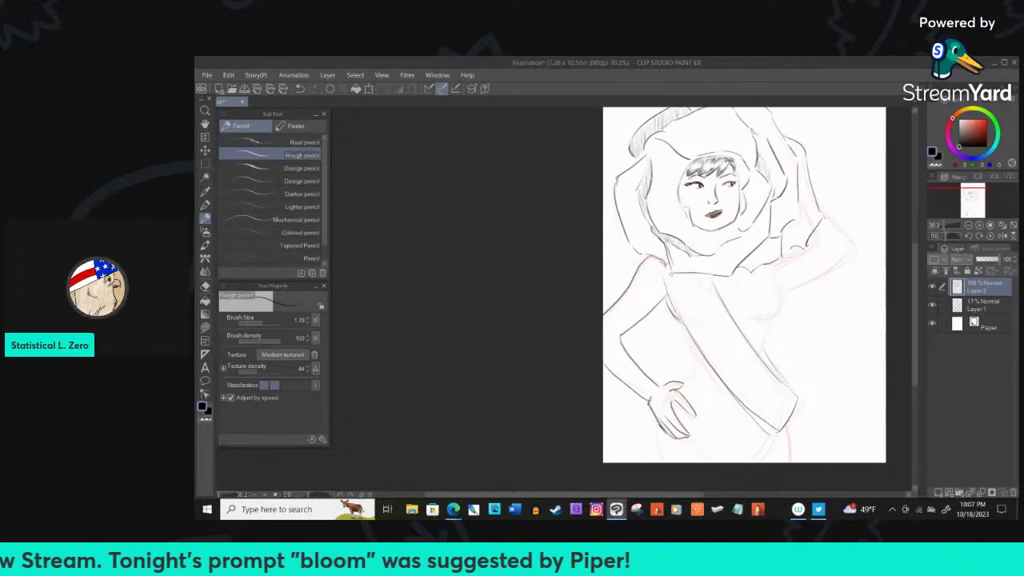
mouse_move(776, 281)
mouse_down()
mouse_move(784, 311)
mouse_move(761, 321)
mouse_move(758, 353)
mouse_up()
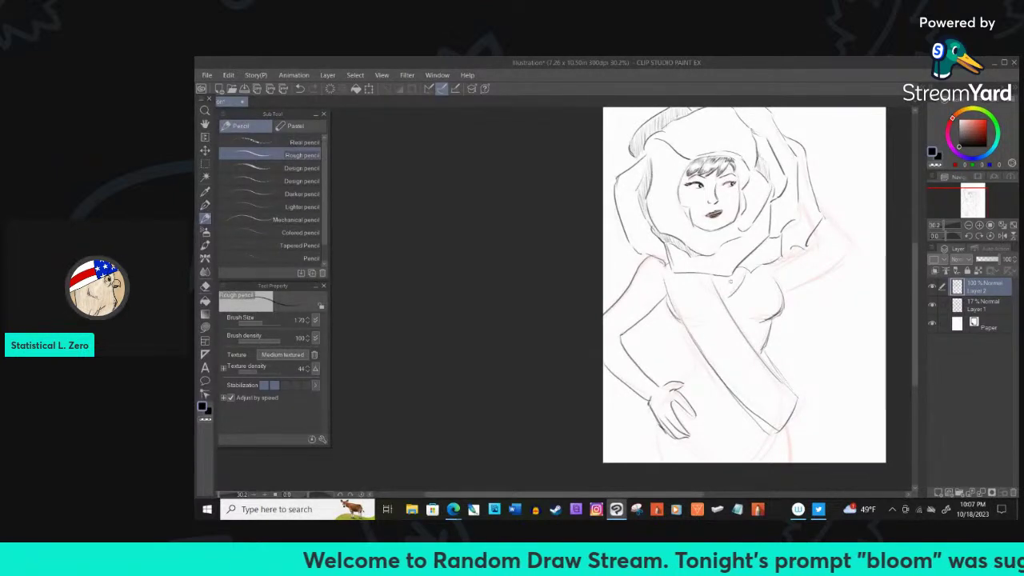
drag(747, 273, 729, 295)
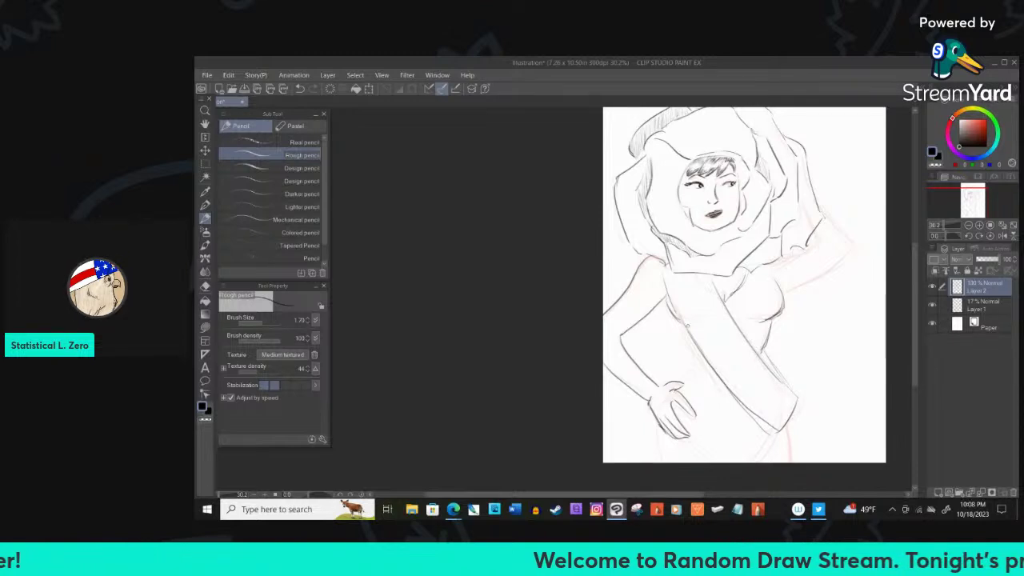
Outline the viewer's-left waist down to the hand, the curved leg lines and both outer hips to the page edge
drag(680, 324, 698, 381)
drag(681, 376, 686, 387)
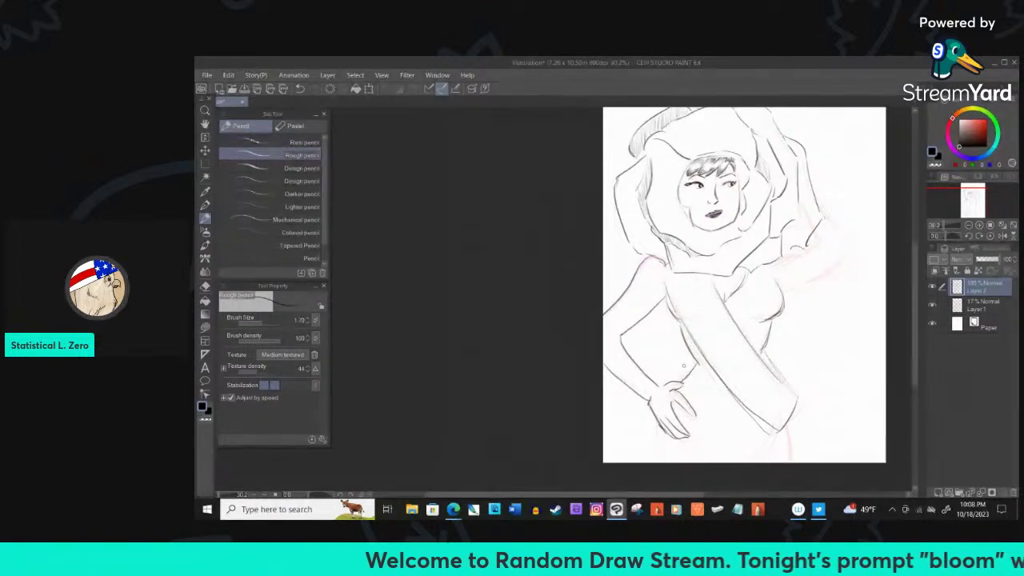
drag(678, 438, 706, 462)
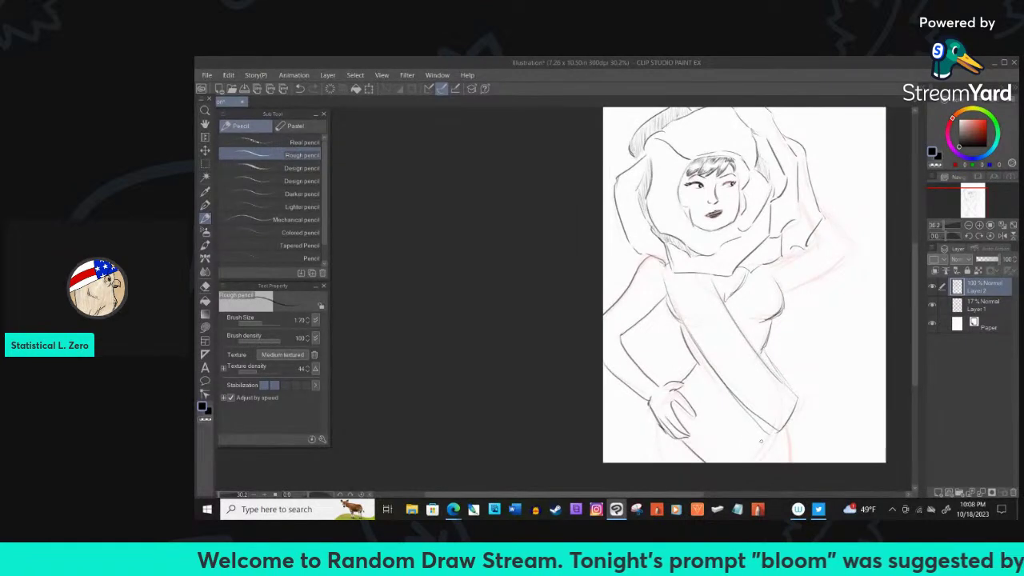
drag(777, 435, 755, 464)
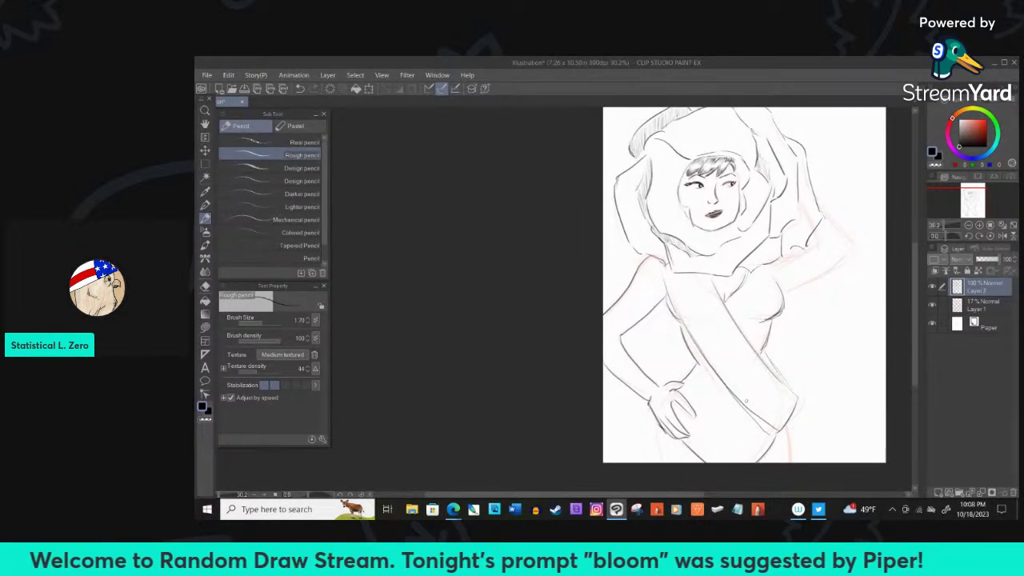
drag(655, 426, 660, 461)
drag(794, 422, 790, 463)
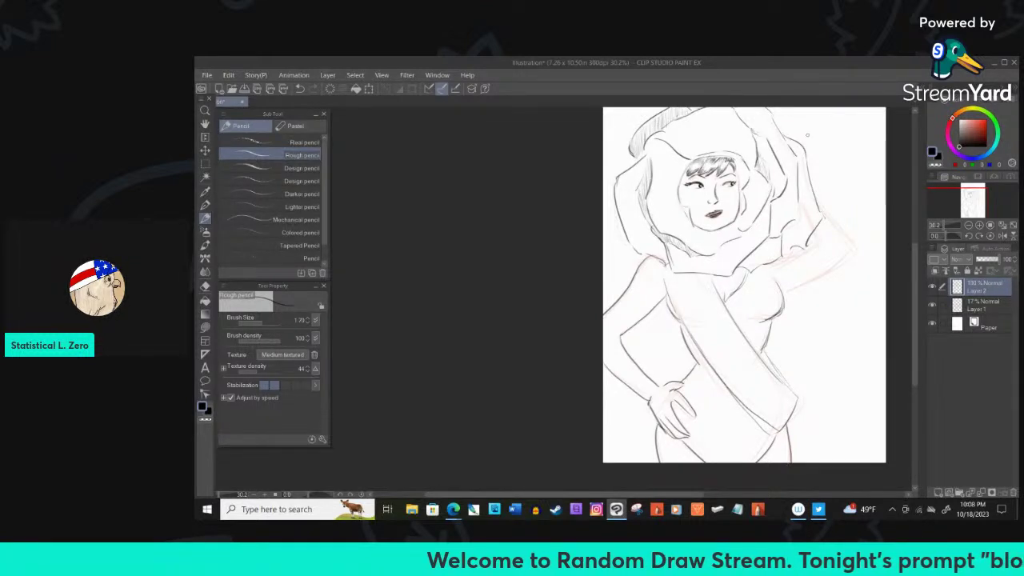
Outline the raised arm on the viewer's-right side, redrawing the underside from the elbow, and close its inner bend
mouse_move(815, 197)
mouse_down()
mouse_move(856, 244)
mouse_move(775, 304)
mouse_up()
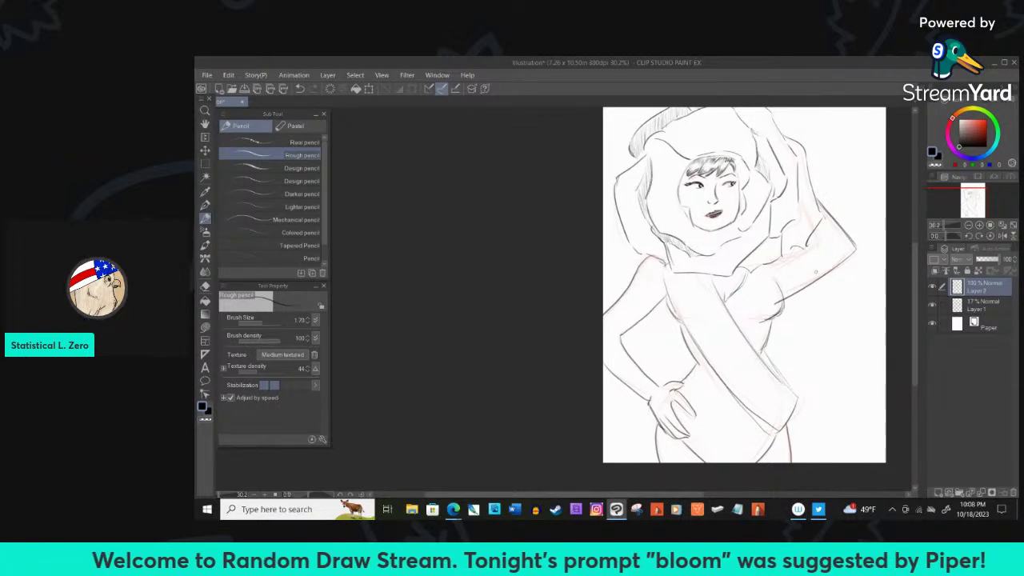
key(ctrl+z)
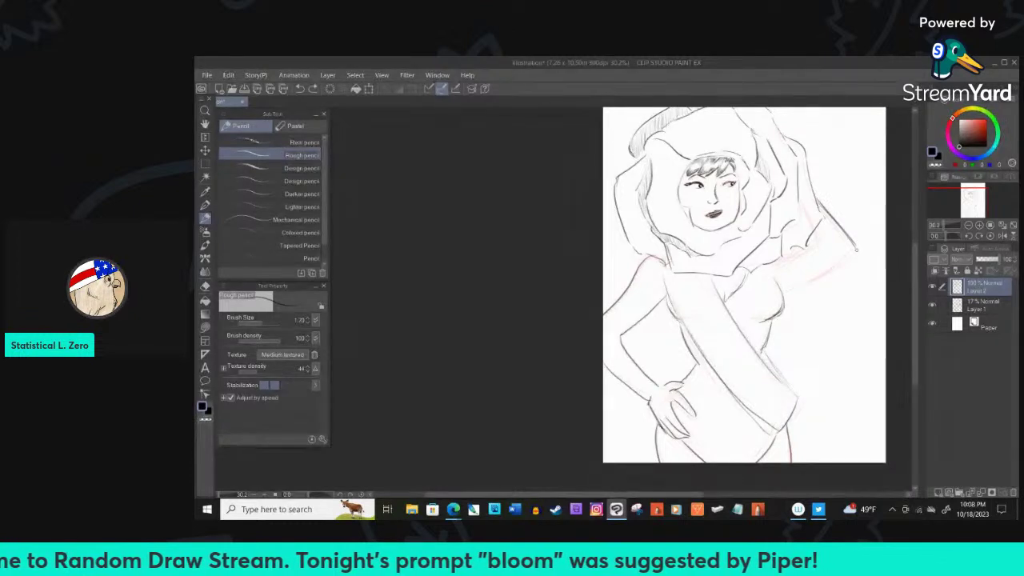
drag(855, 249, 782, 299)
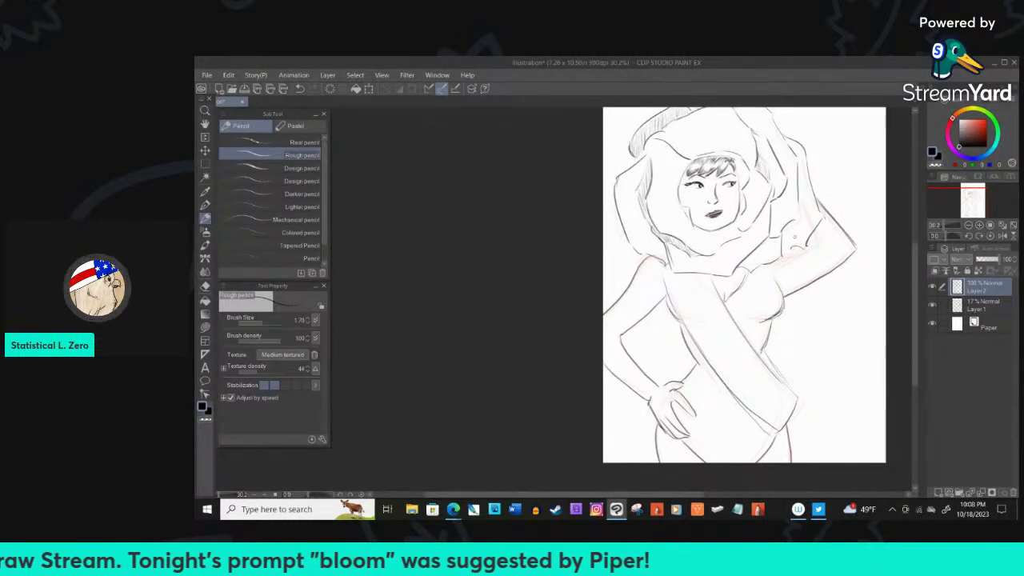
mouse_move(787, 258)
mouse_down()
mouse_move(820, 243)
mouse_move(822, 230)
mouse_up()
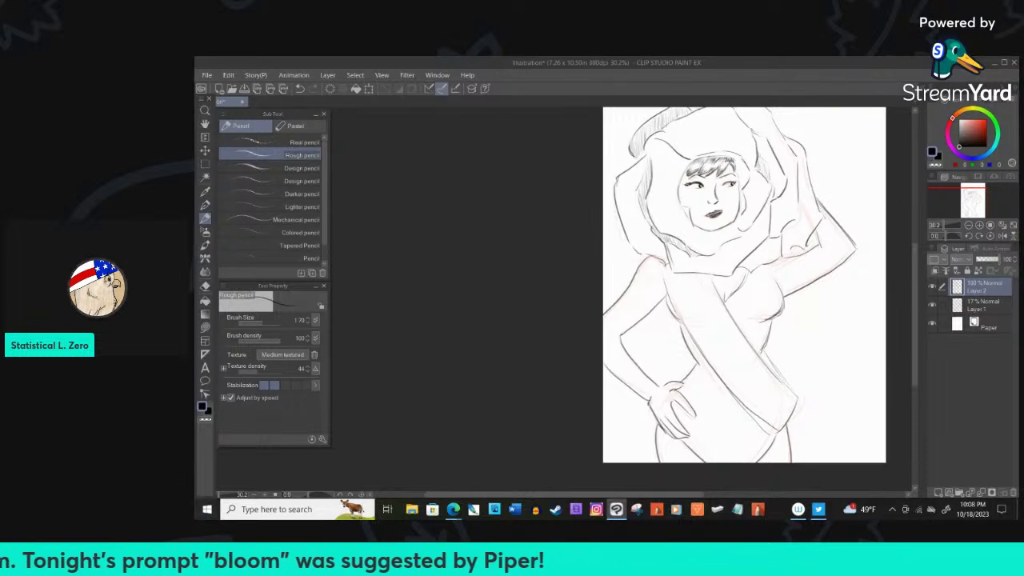
key(alt+Tab)
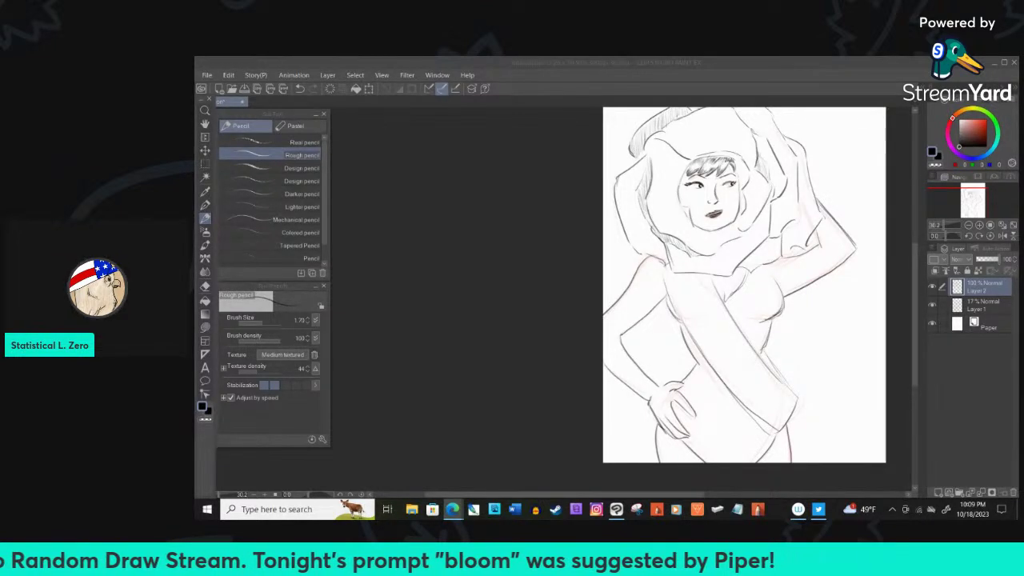
key(alt+Tab)
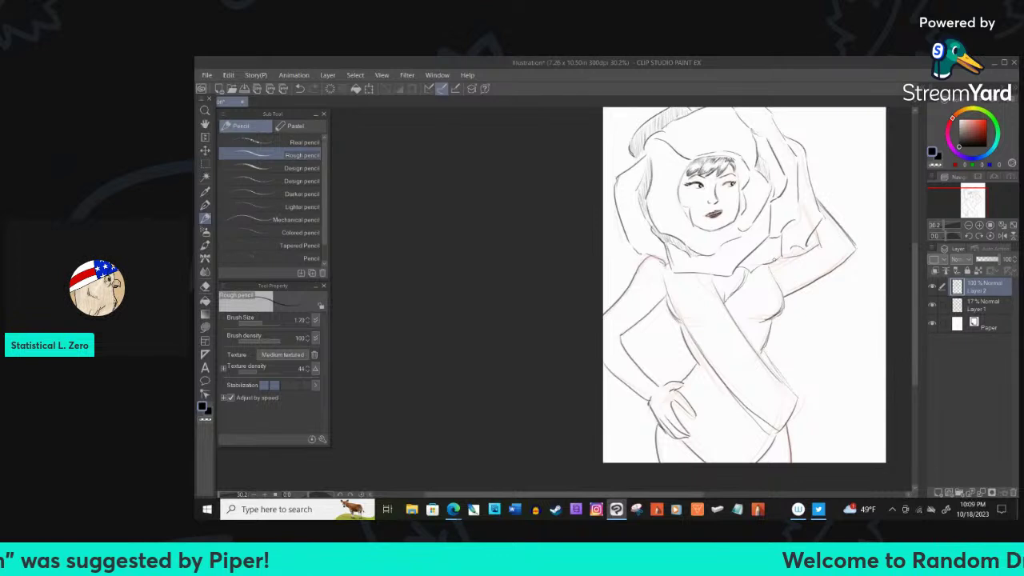
Add light contour lines across the lower belly and touch up the shoulder, viewer's-right waist and hand on the hip
drag(708, 412, 742, 437)
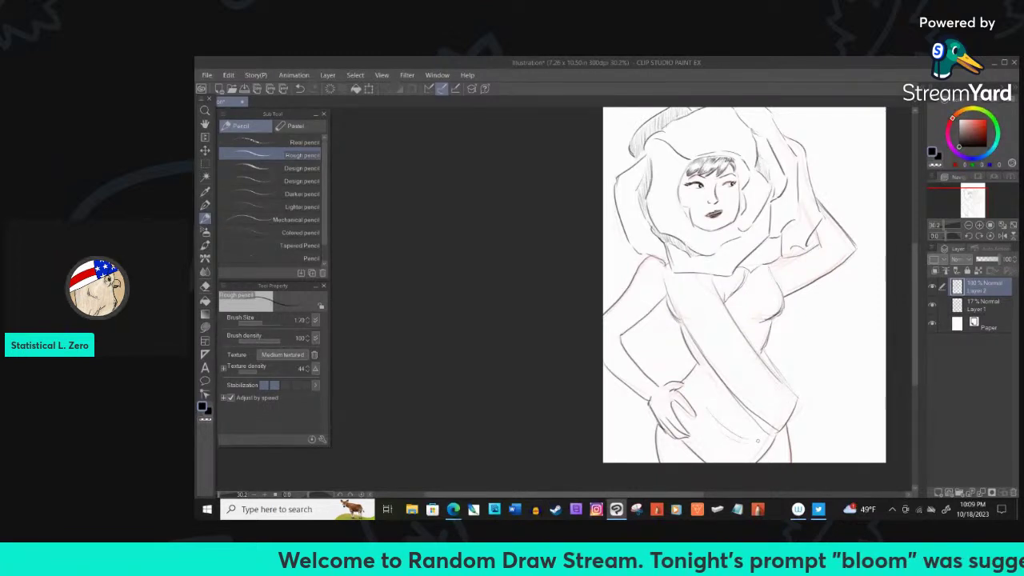
drag(784, 258, 774, 254)
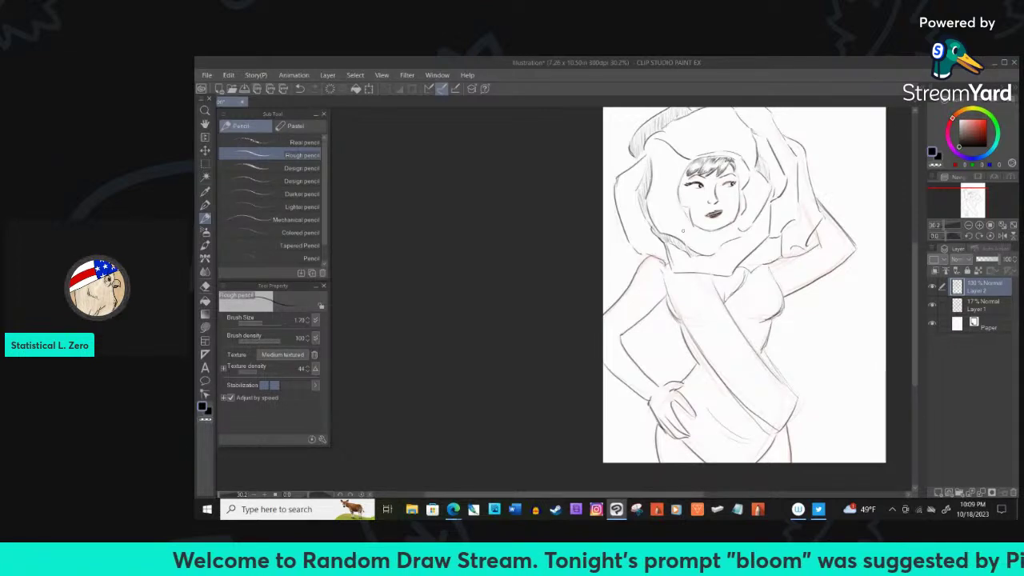
drag(767, 328, 780, 376)
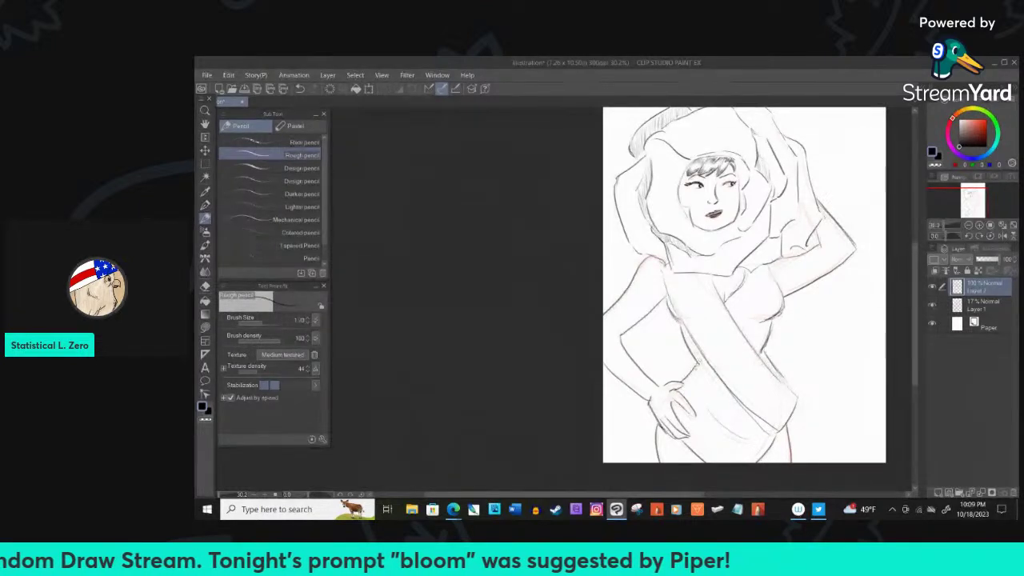
mouse_move(670, 394)
mouse_down()
mouse_move(660, 406)
mouse_move(661, 382)
mouse_up()
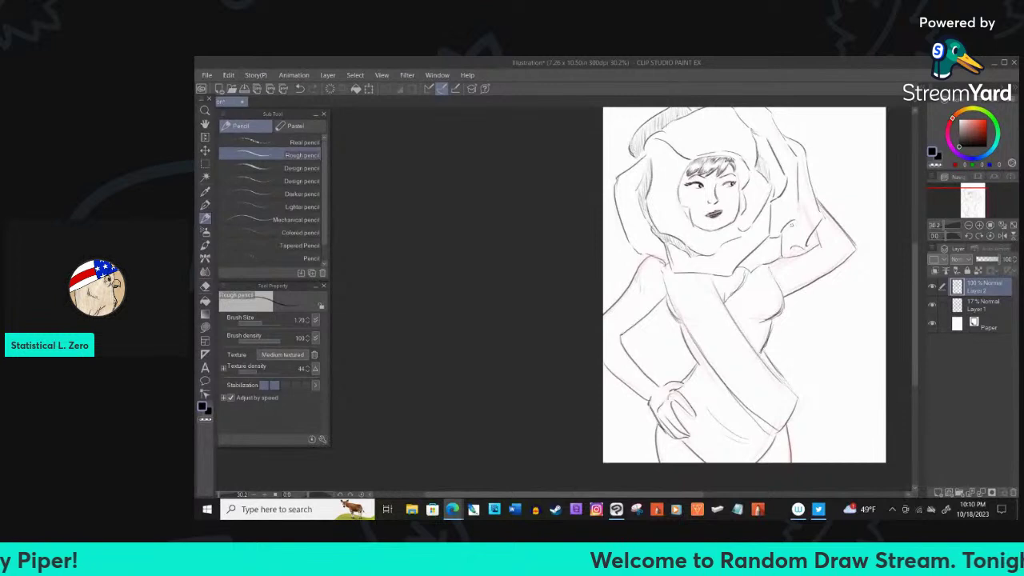
Reinforce the petal edges beside the raised arm, left of the face and below the chin, and touch up the nearby shoulder
drag(780, 225, 788, 246)
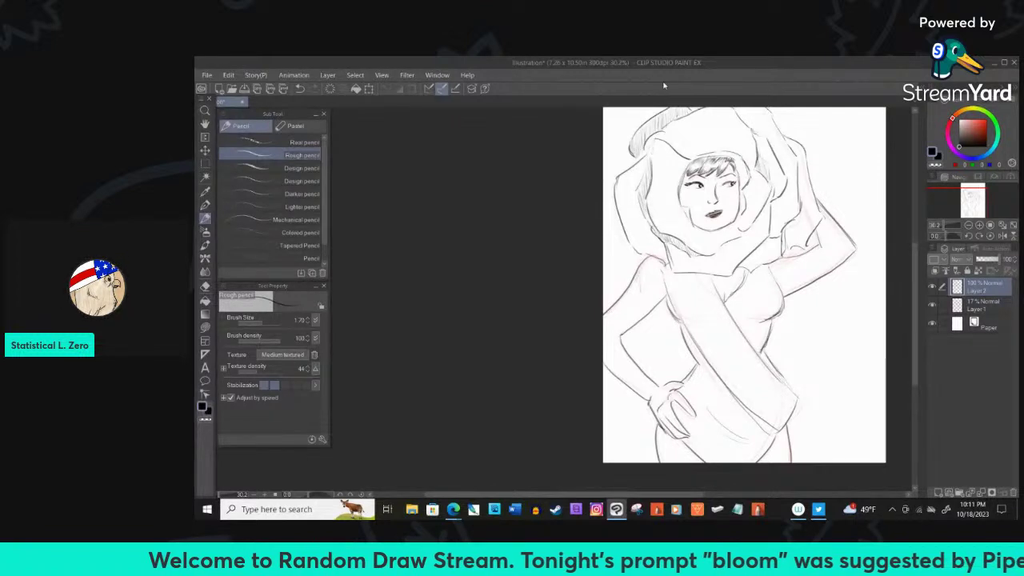
drag(640, 171, 652, 229)
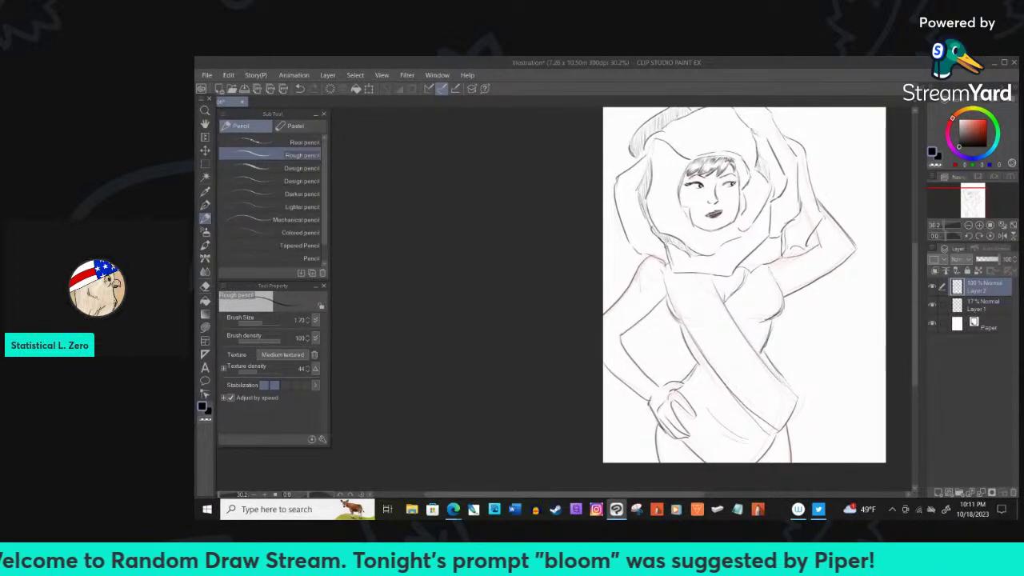
drag(771, 237, 747, 258)
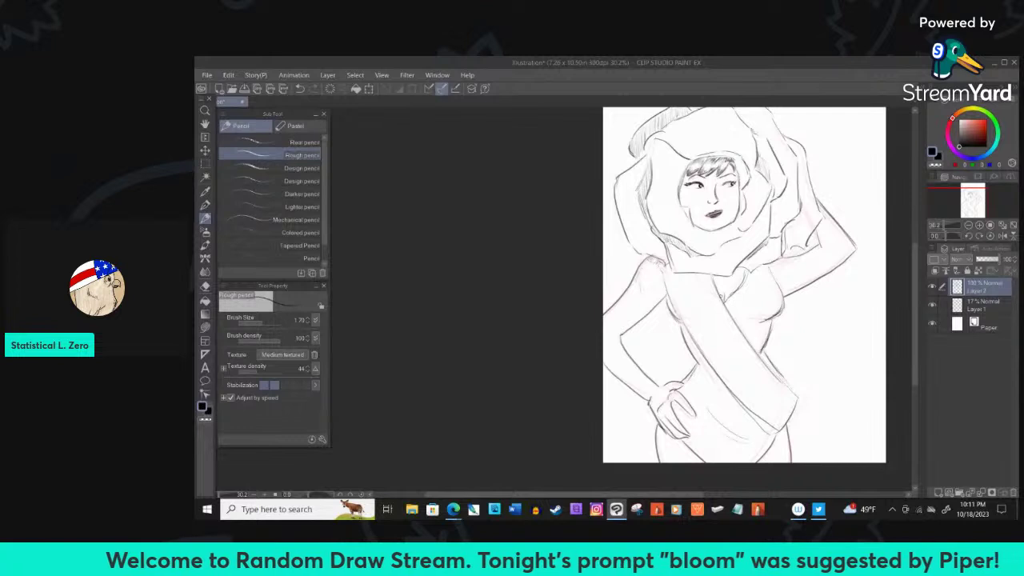
drag(778, 266, 765, 290)
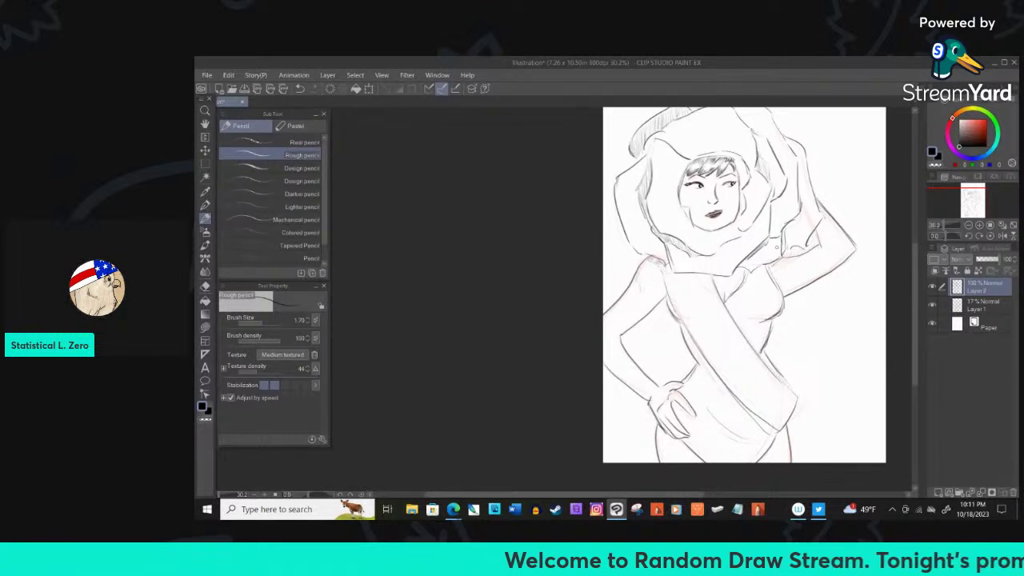
Darken the petal edge beside the raised arm and add shading along the petal on the viewer's-left of the face
drag(821, 209, 789, 252)
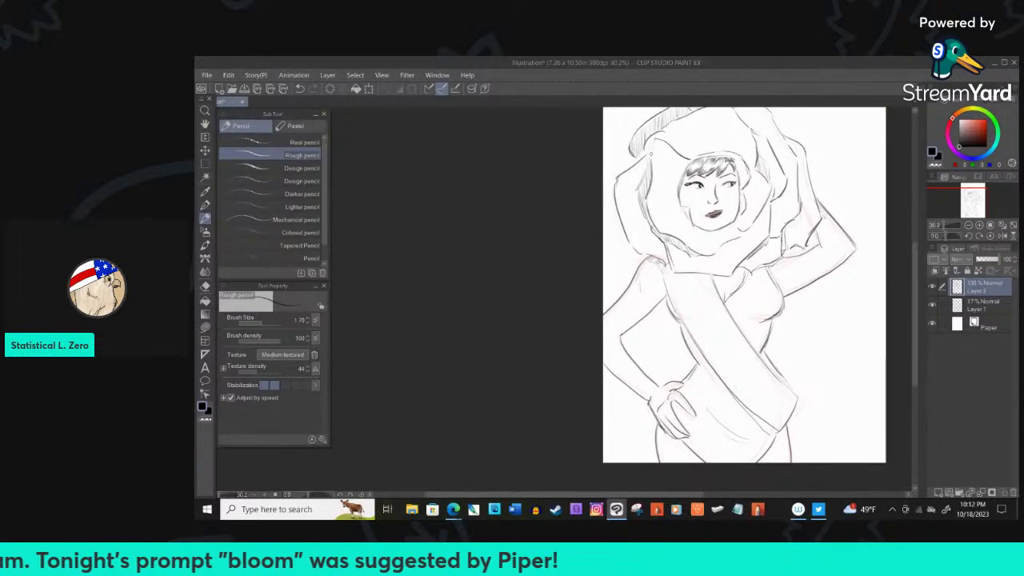
drag(652, 144, 648, 229)
mouse_move(650, 150)
mouse_down()
mouse_move(617, 181)
mouse_move(620, 230)
mouse_move(631, 248)
mouse_move(675, 262)
mouse_up()
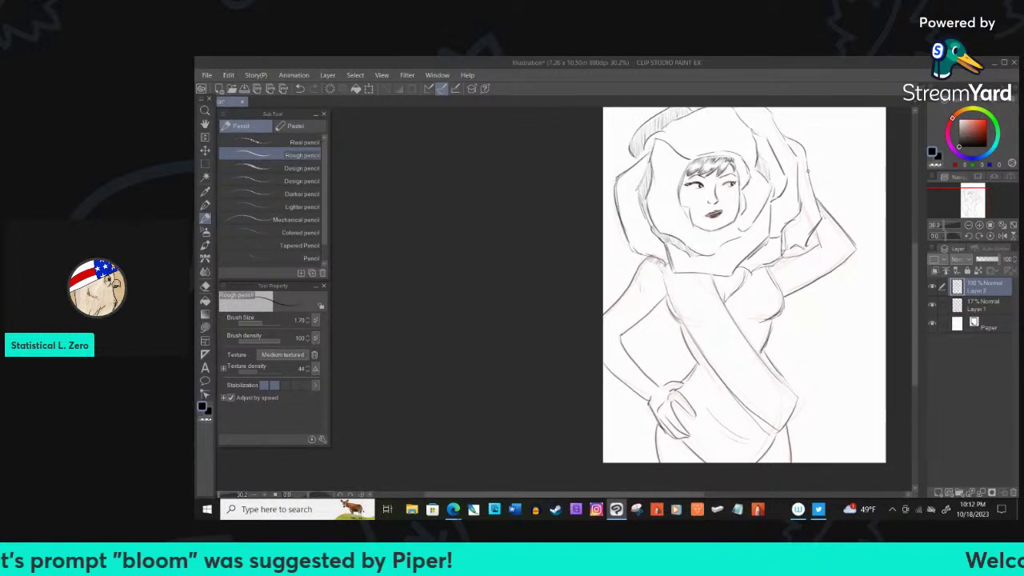
Reinforce the viewer's-left contour of the bust and waist beside the diagonal band
key(ctrl+minus)
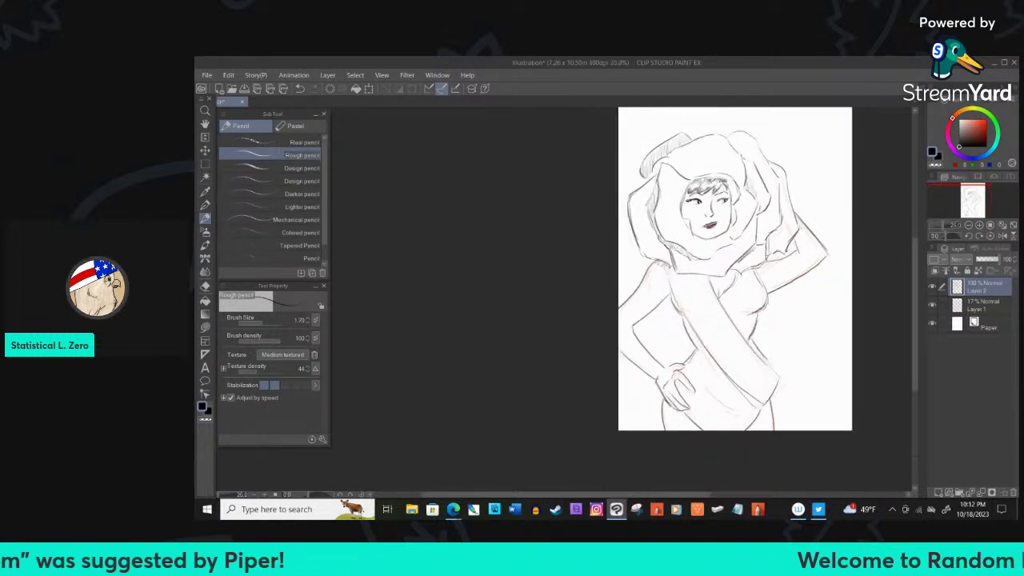
key(ctrl+plus)
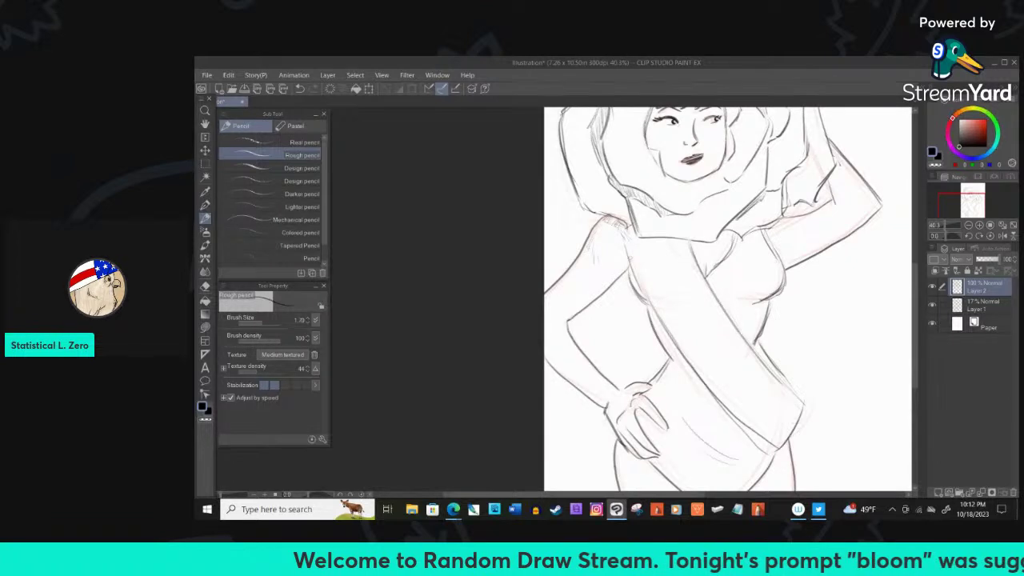
drag(628, 266, 638, 298)
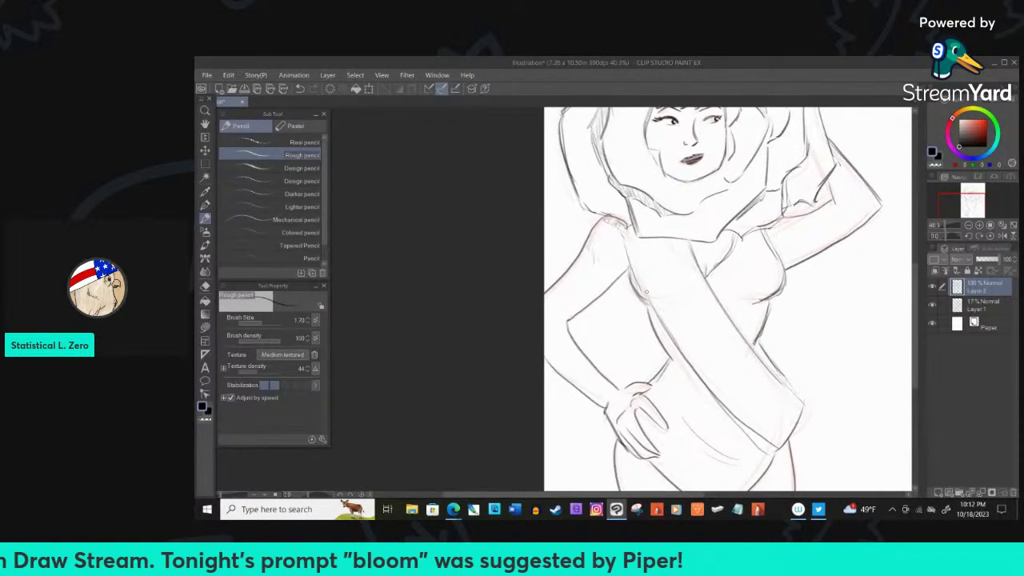
drag(646, 294, 673, 360)
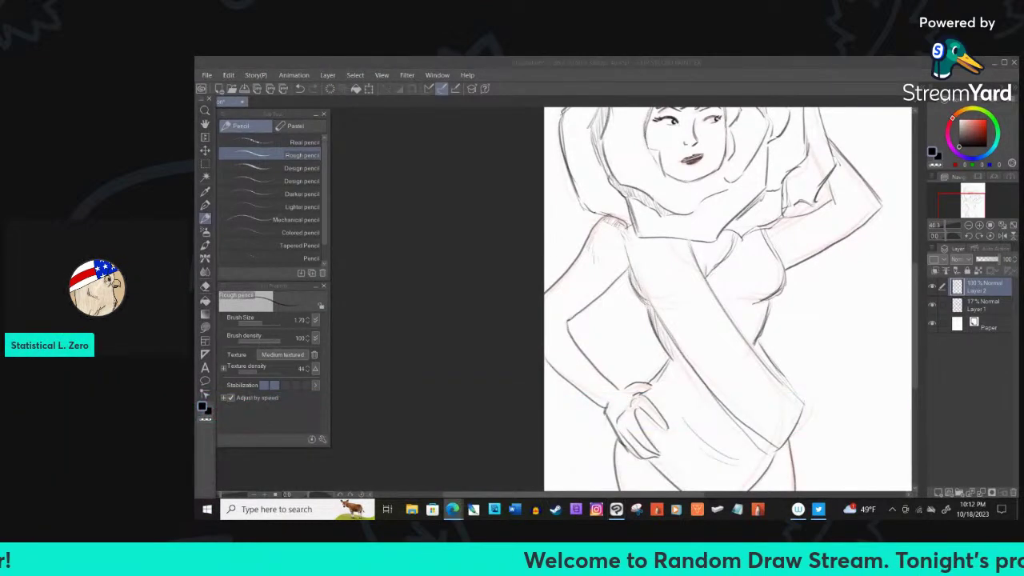
click(670, 320)
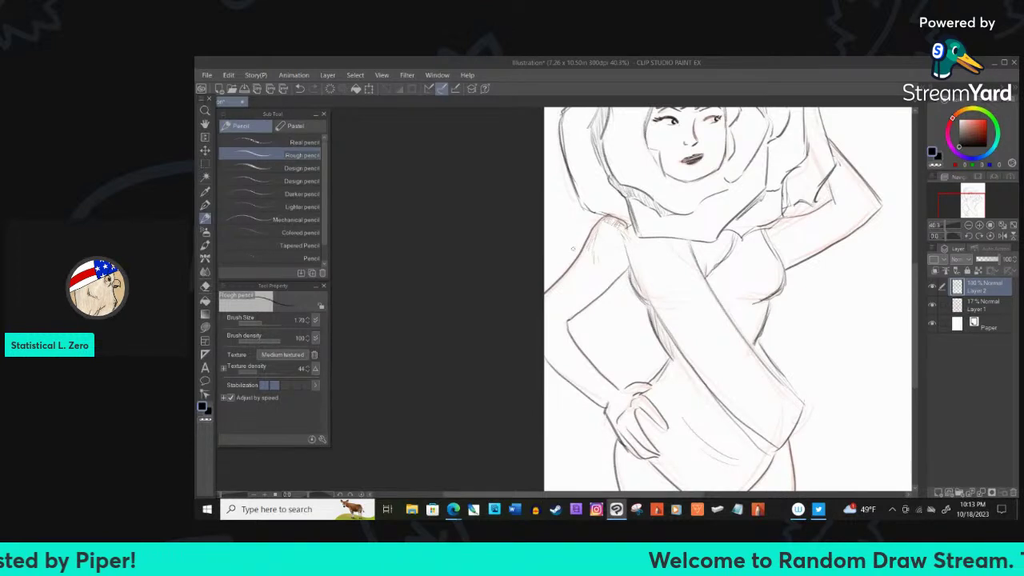
Draw fingernails on the hand resting on the hip and touch up the top edge of the bodice and the viewer's-left shoulder
mouse_move(657, 419)
mouse_down()
mouse_move(666, 430)
mouse_move(654, 459)
mouse_move(641, 437)
mouse_up()
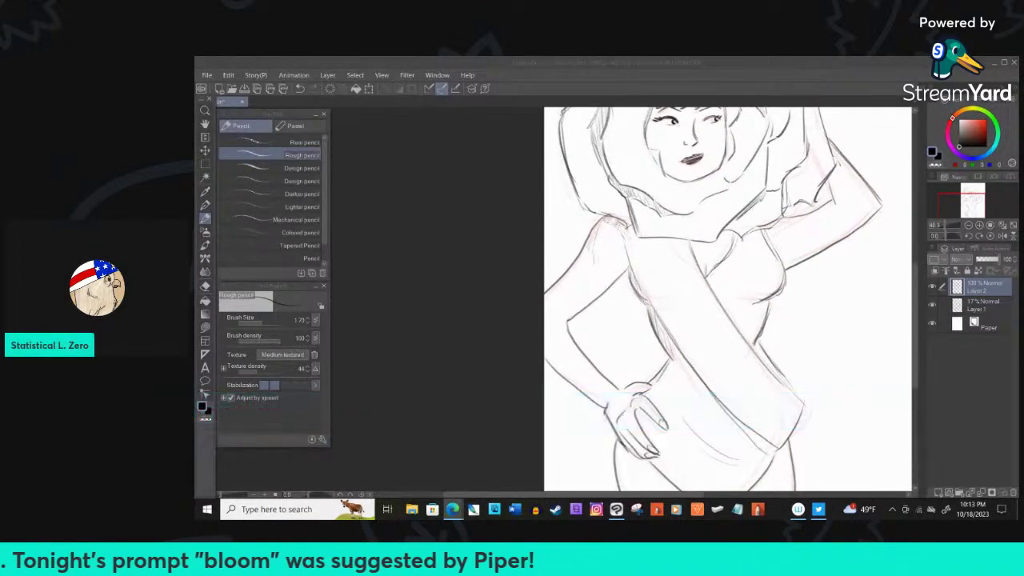
click(736, 242)
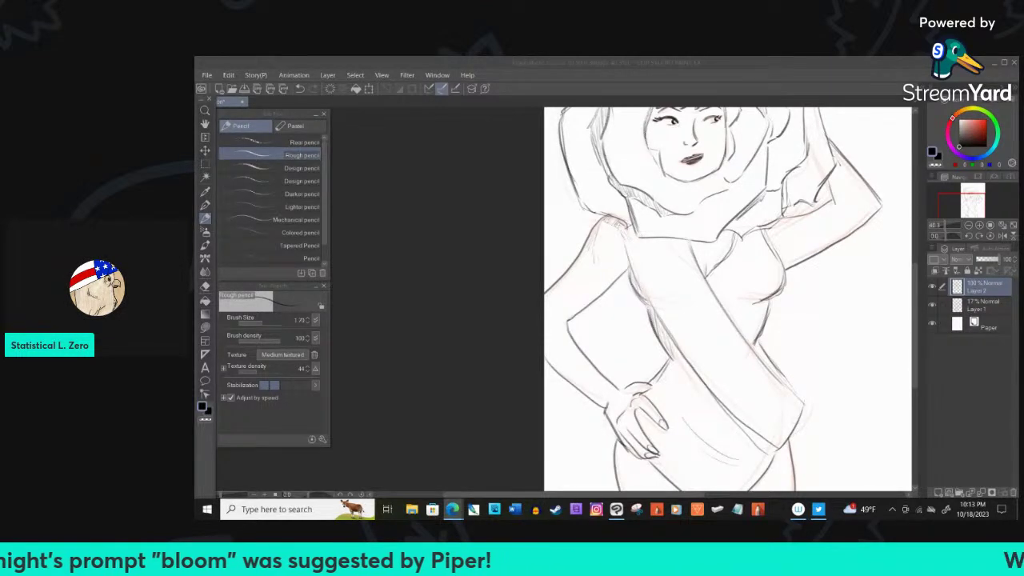
click(627, 240)
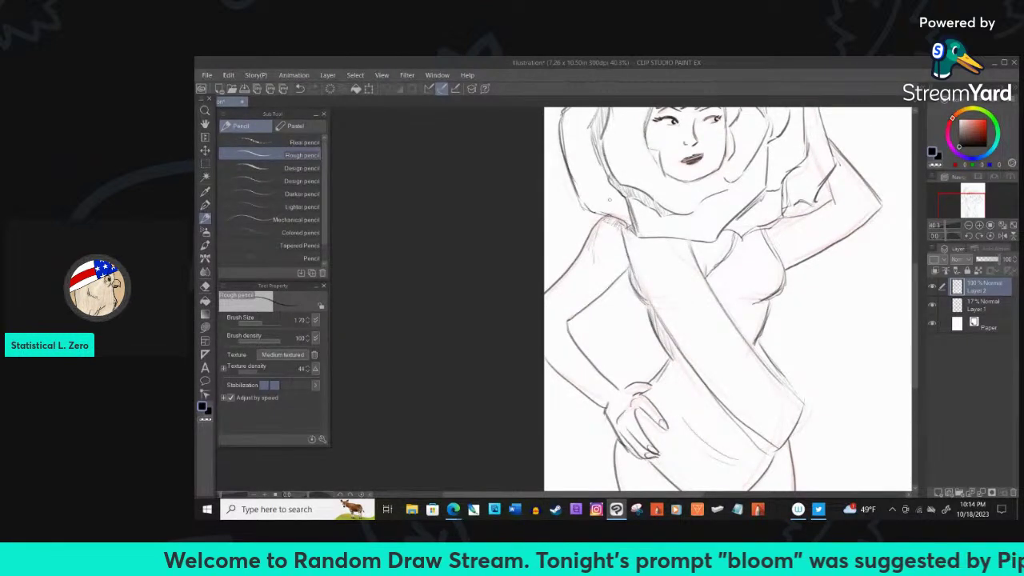
drag(612, 228, 624, 256)
drag(610, 221, 600, 223)
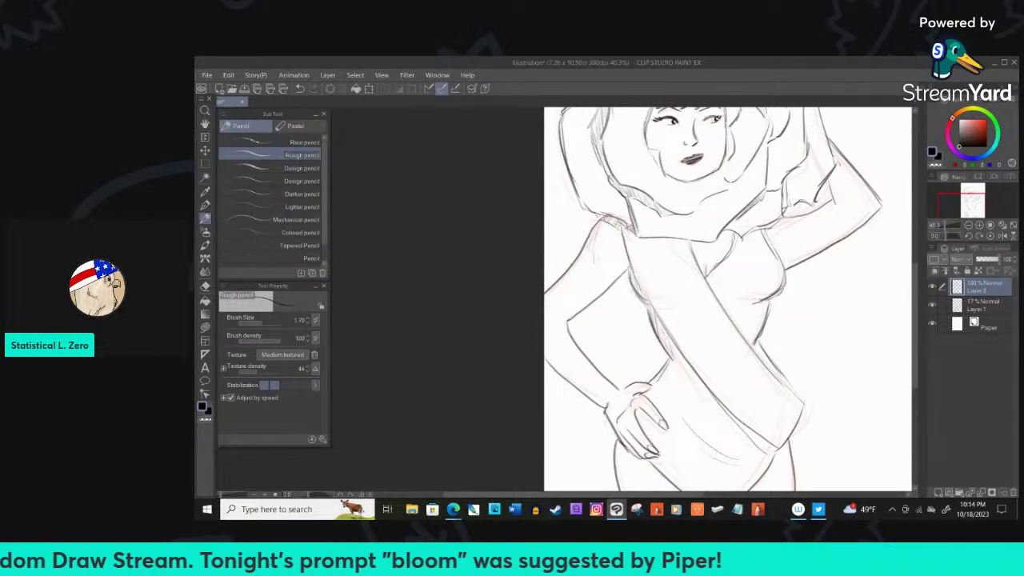
Add short shading strokes under the petals where they overlap the raised arm
scroll(691, 154, down, 5)
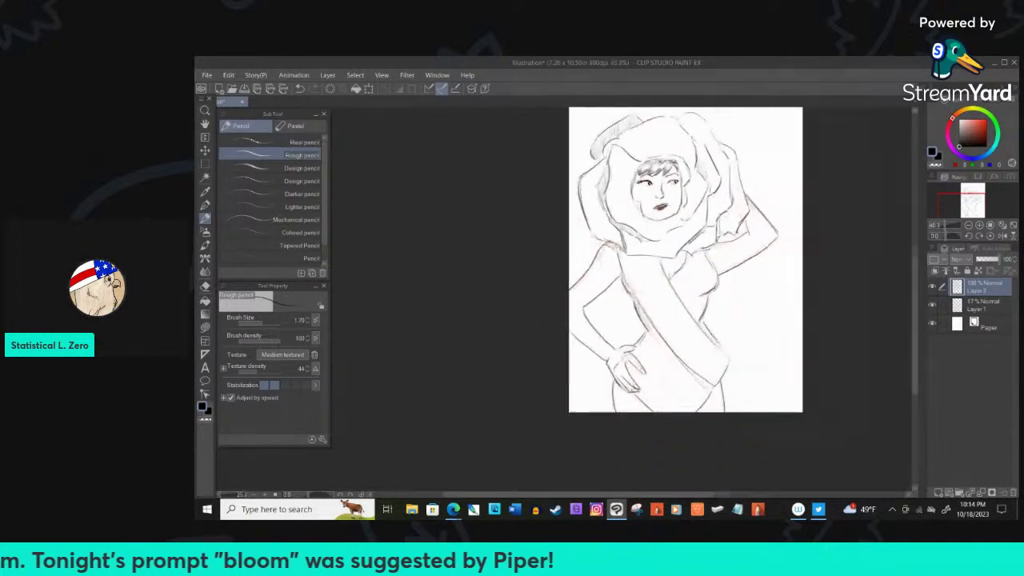
scroll(663, 184, up, 2)
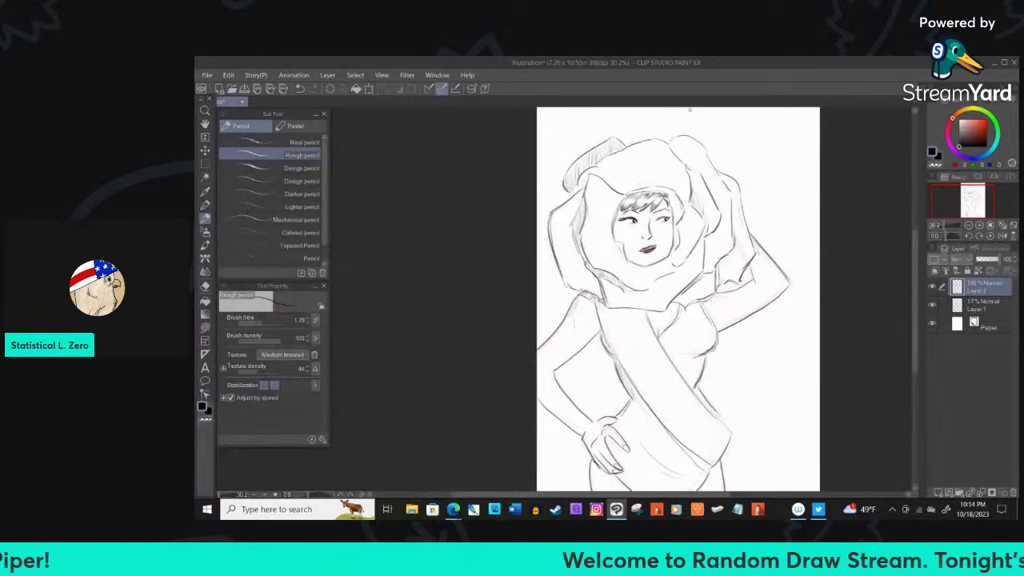
drag(737, 277, 742, 284)
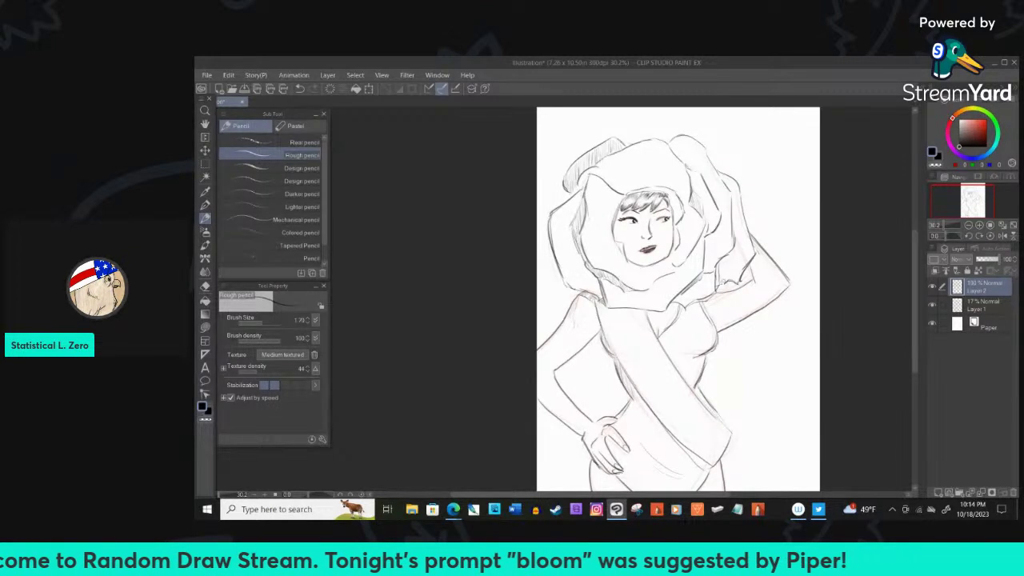
drag(753, 268, 734, 286)
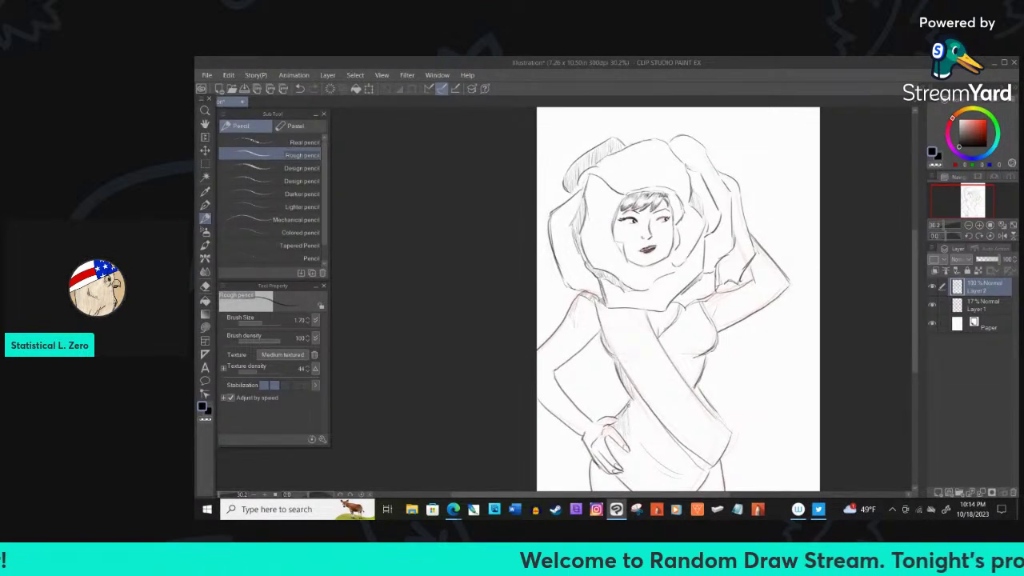
Shade the lower torso of the outfit with near-vertical pencil hatching between the hand and the diagonal band
drag(636, 423, 634, 444)
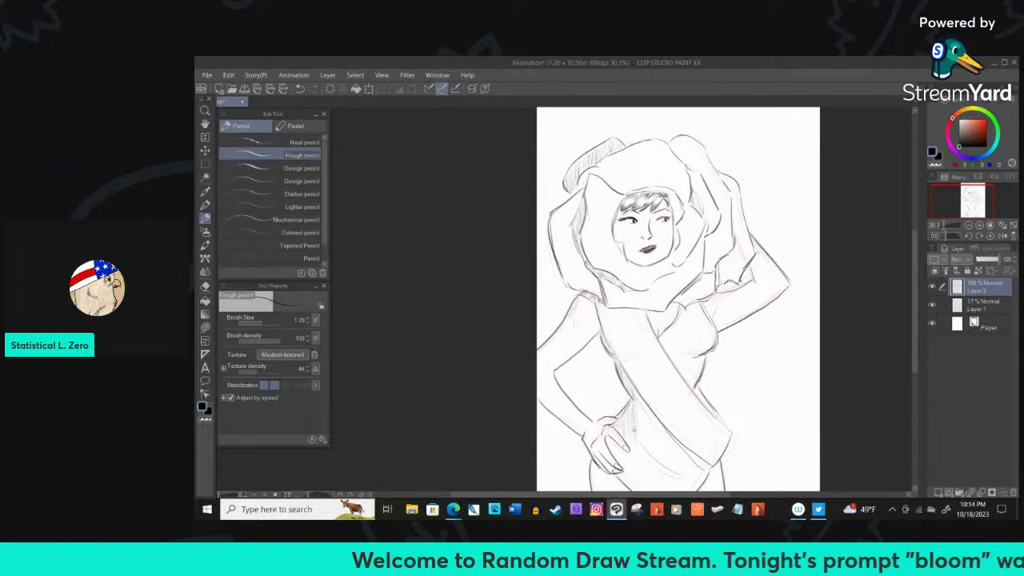
mouse_move(644, 407)
mouse_down()
mouse_move(650, 454)
mouse_move(657, 443)
mouse_move(667, 456)
mouse_up()
drag(664, 427, 669, 457)
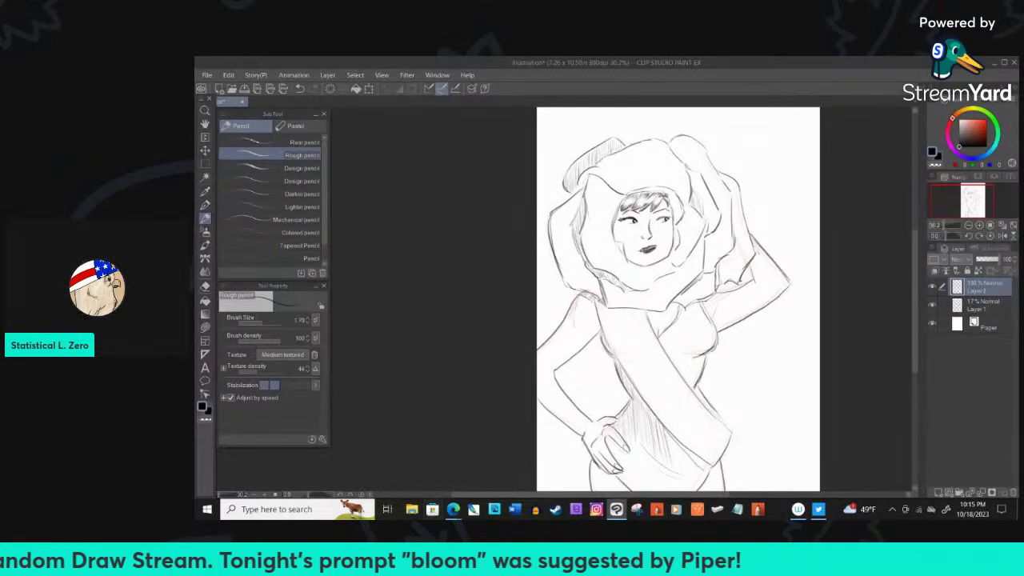
drag(609, 438, 610, 446)
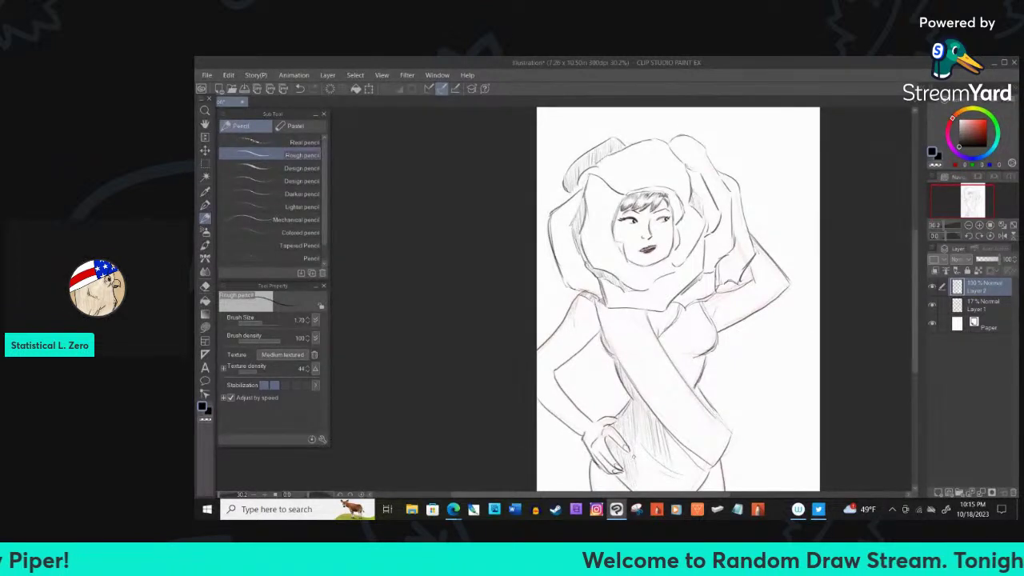
drag(637, 482, 637, 438)
scroll(750, 329, down, 2)
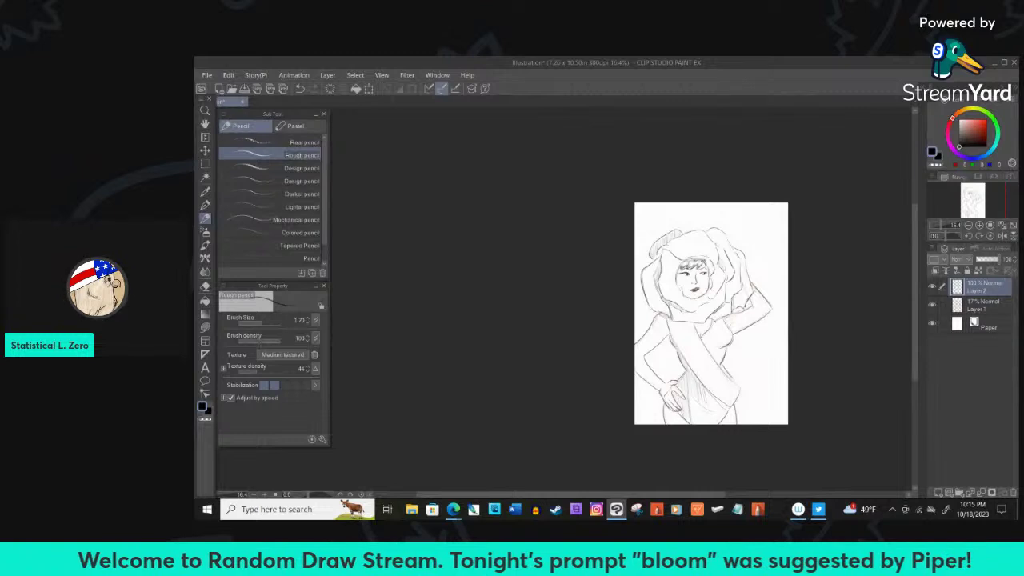
mouse_move(695, 424)
mouse_down()
mouse_move(696, 398)
mouse_move(720, 408)
mouse_up()
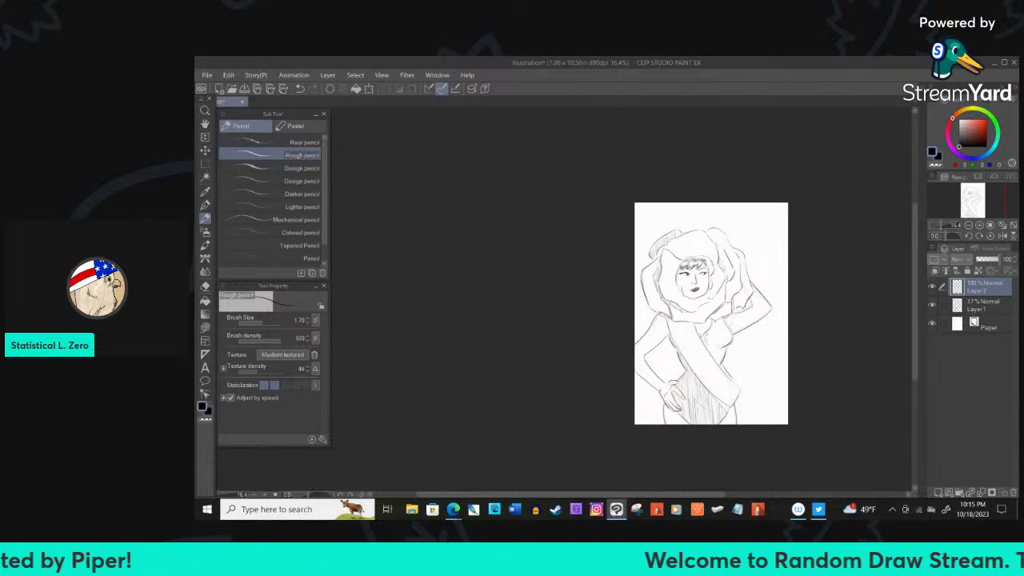
Hatch the bodice area on the viewer's-right of the diagonal band, from the neckline down to the waist
drag(721, 362, 717, 331)
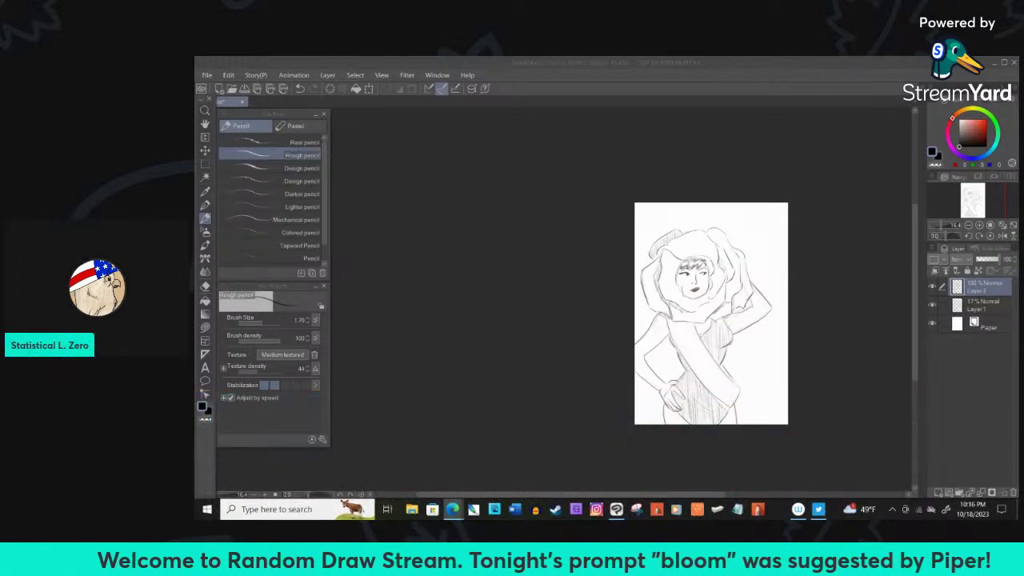
key(alt+Tab)
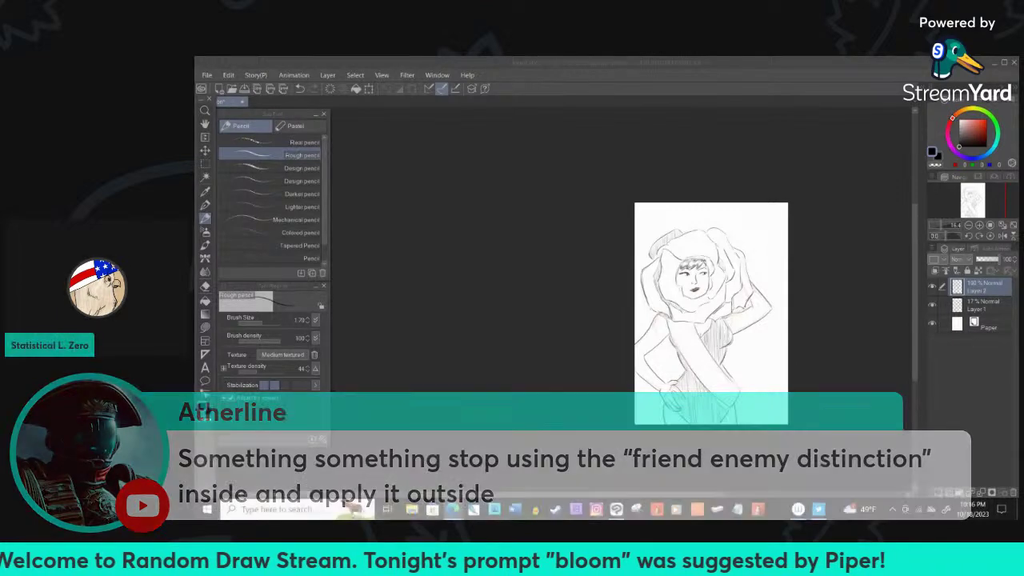
click(724, 368)
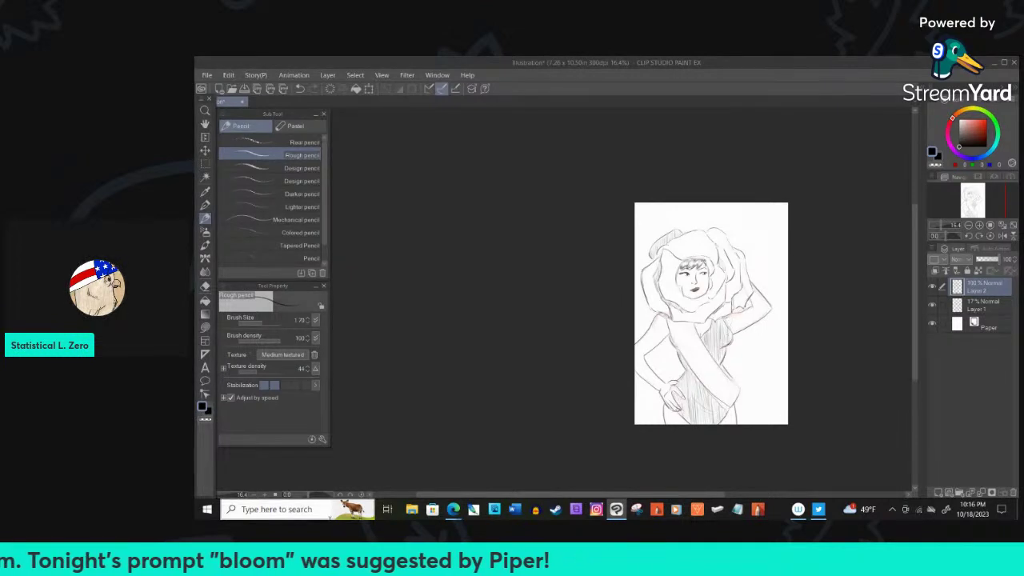
Touch up the viewer's-left bust and waist contour and darken the viewer's-right waist beside the diagonal band
scroll(746, 344, up, 3)
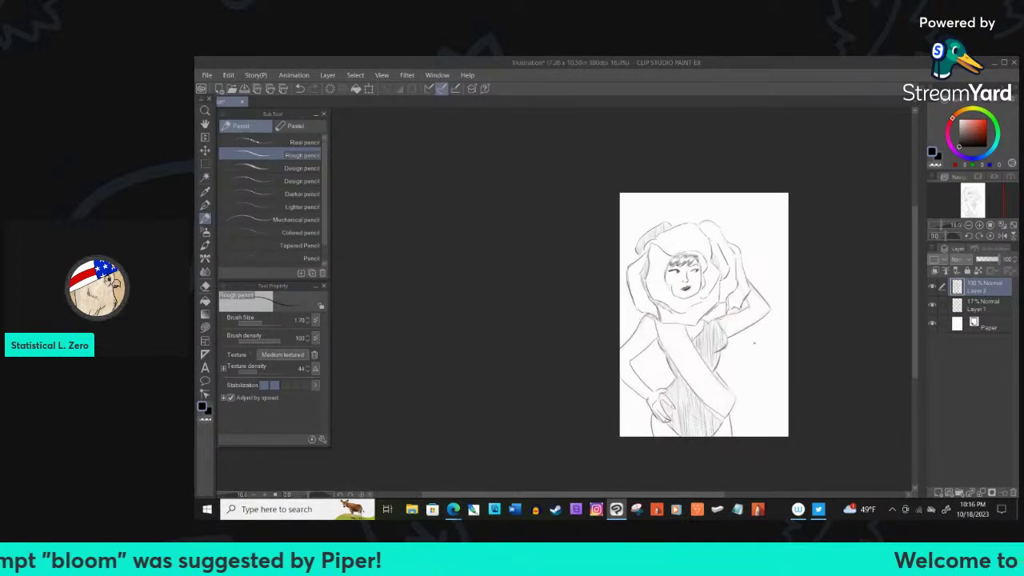
scroll(747, 344, up, 1)
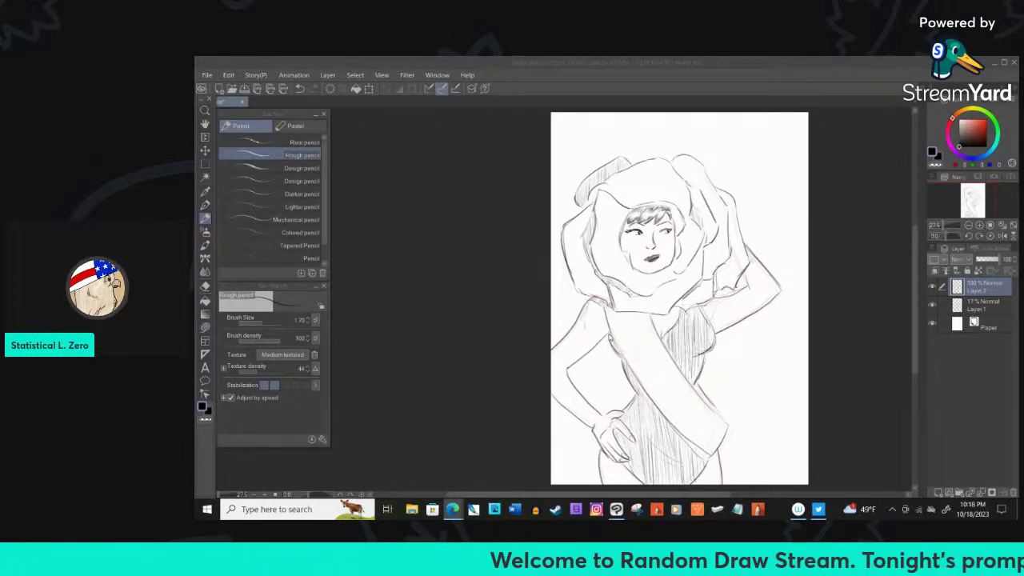
click(613, 336)
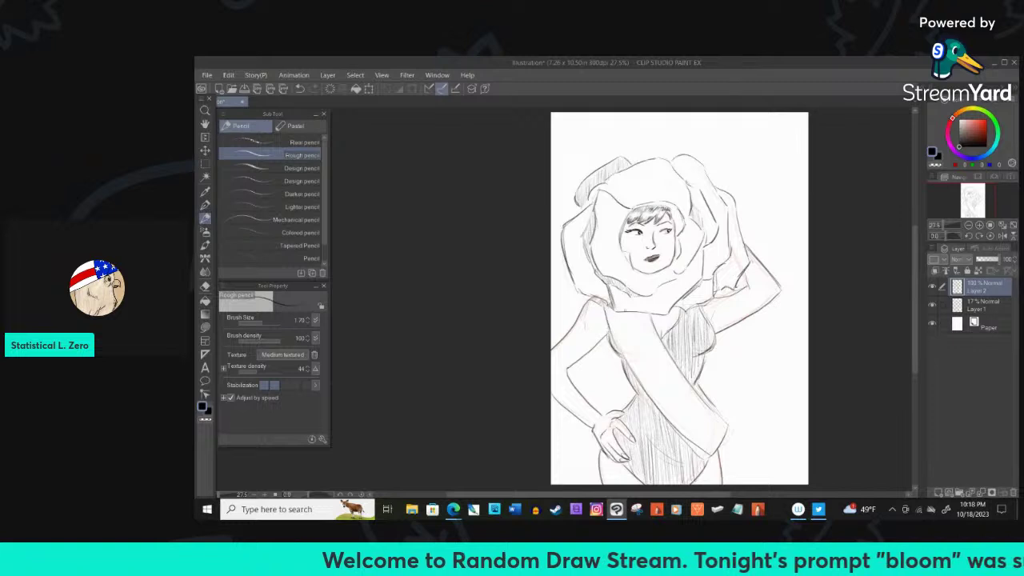
mouse_move(609, 345)
mouse_down()
mouse_move(621, 360)
mouse_move(620, 413)
mouse_up()
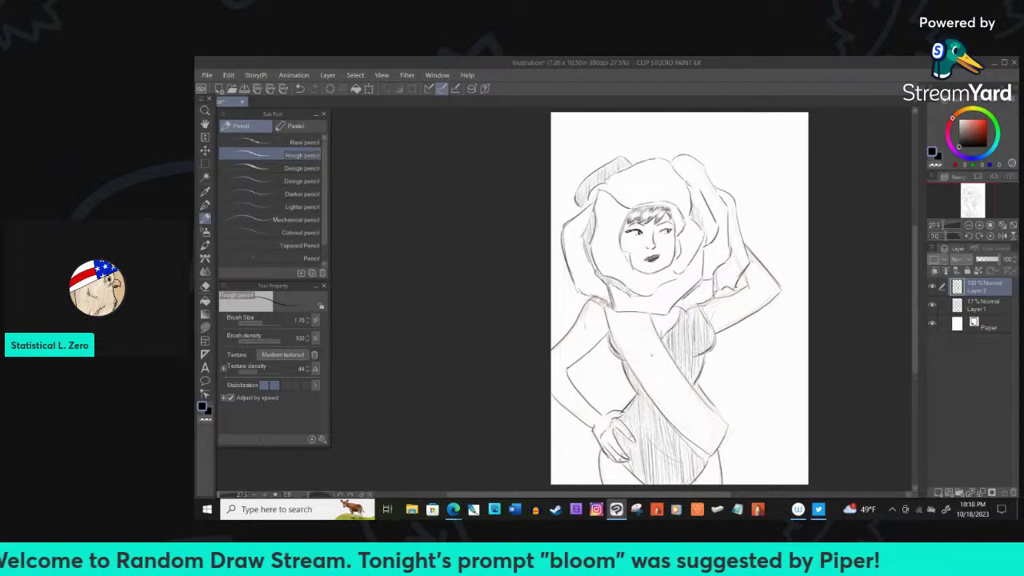
drag(719, 387, 703, 411)
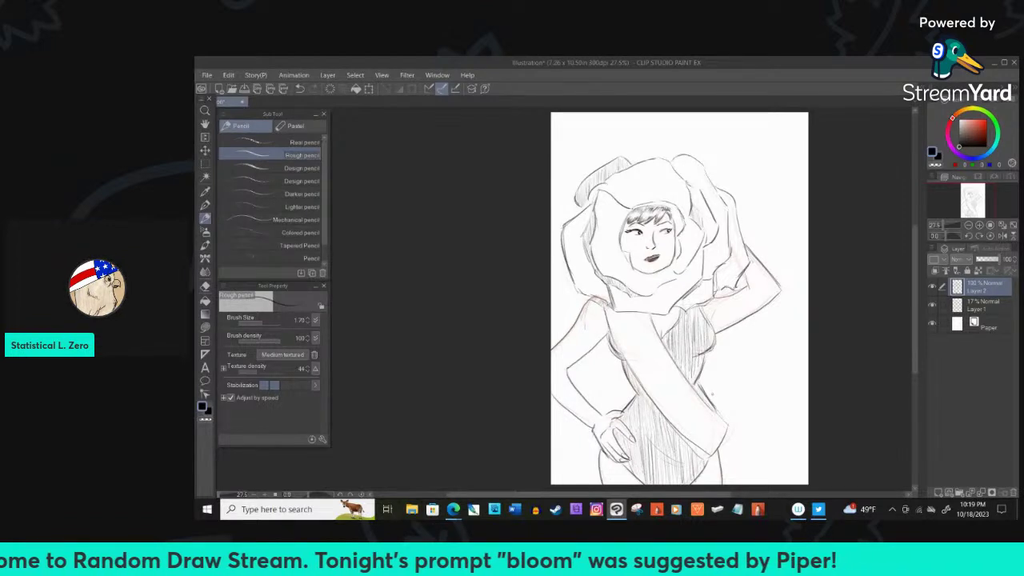
Add a new layer between the faint sketch and the line art, and choose a bright red drawing colour
key(ctrl+shift+n)
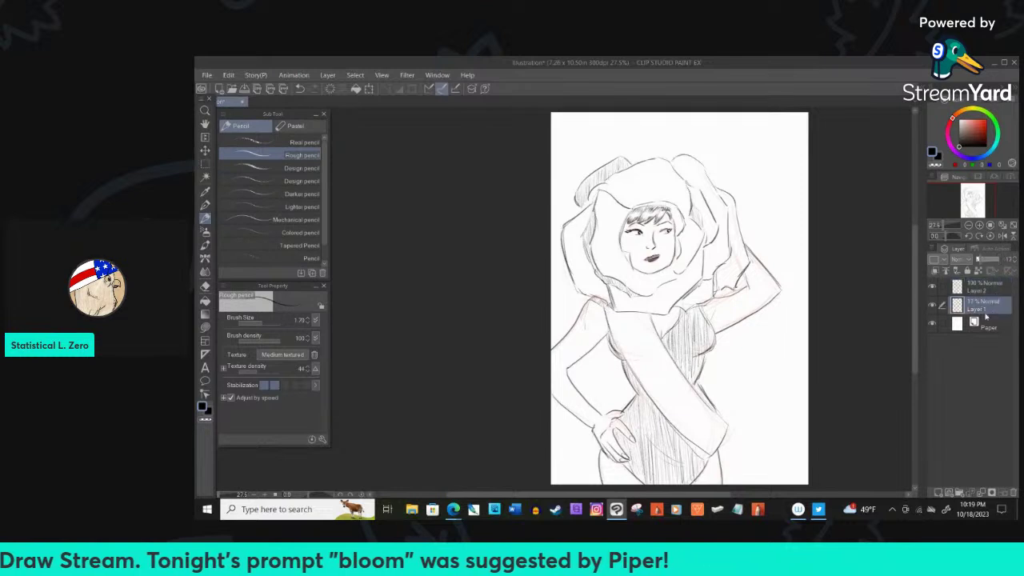
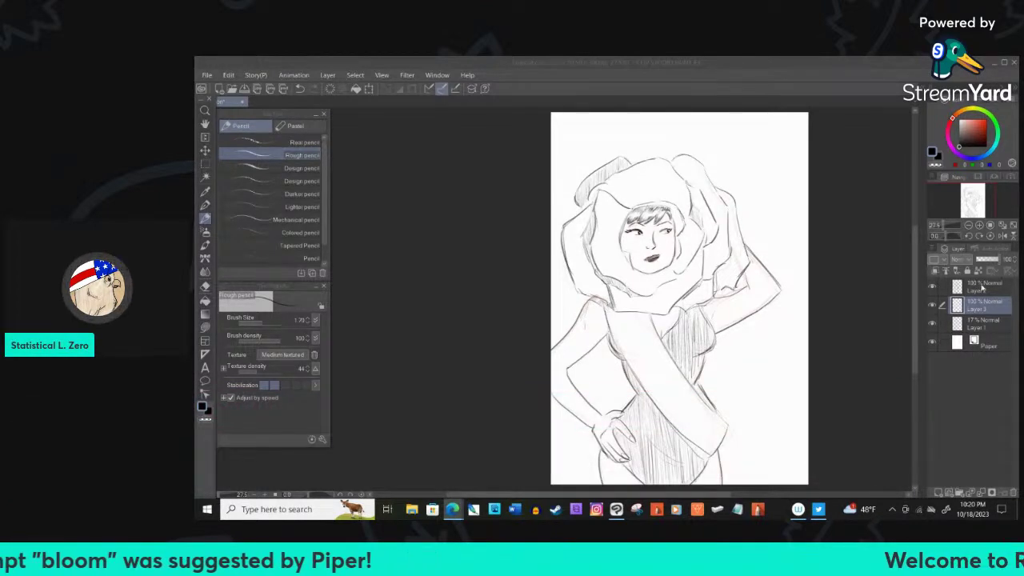
click(979, 322)
click(979, 304)
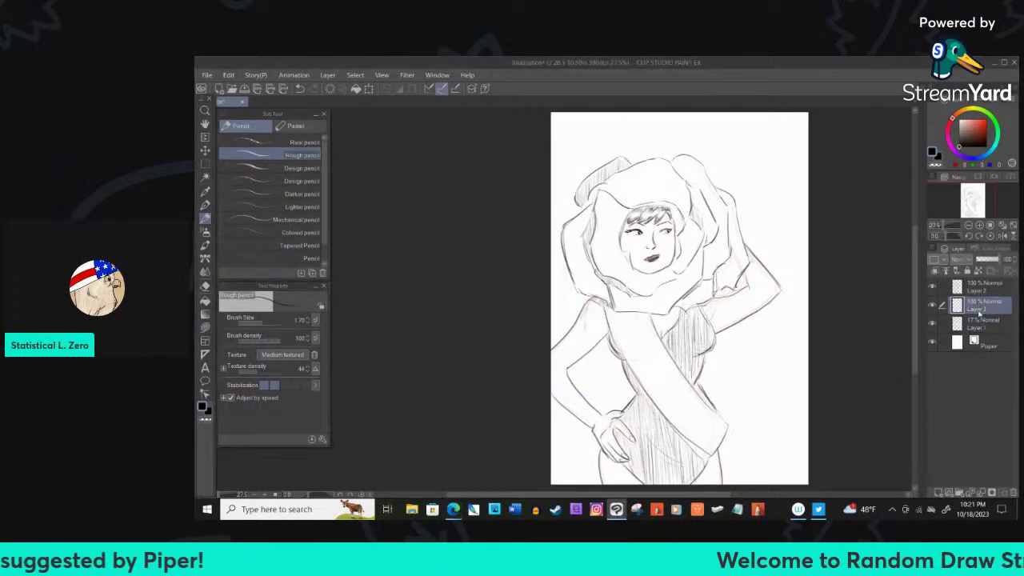
click(977, 128)
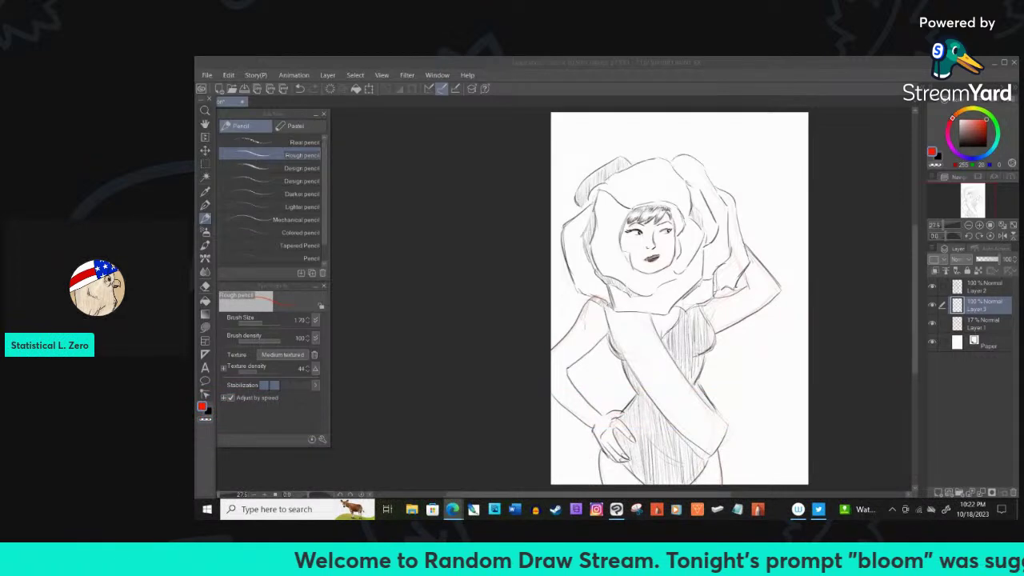
Select the Tapered Watercolor brush, undo a test stroke above the face, and enlarge the brush for filling petals
click(204, 244)
drag(638, 187, 638, 201)
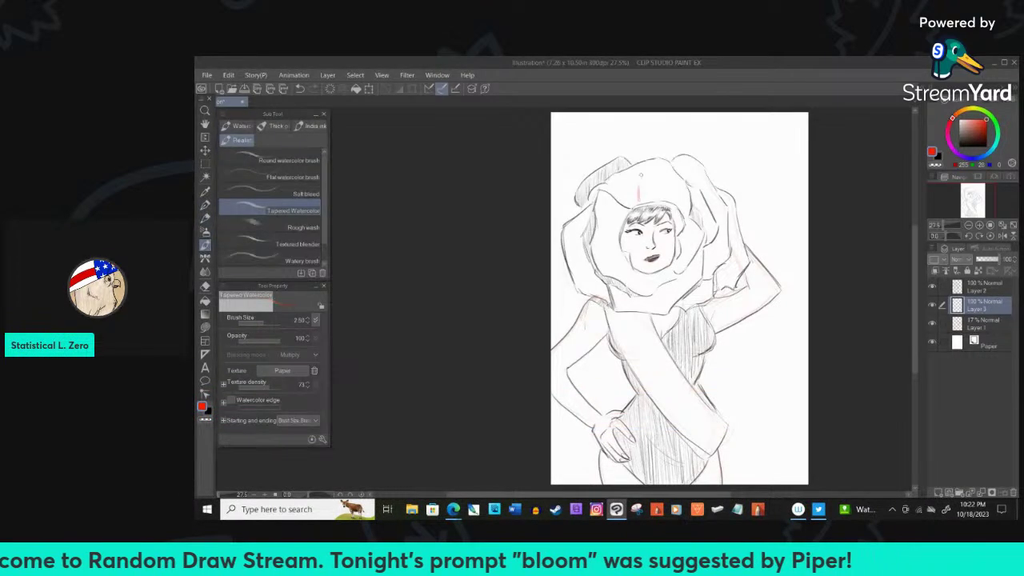
key(ctrl+z)
key(bracketright)
key(bracketright)
key(bracketright)
key(bracketright)
key(bracketright)
key(bracketright)
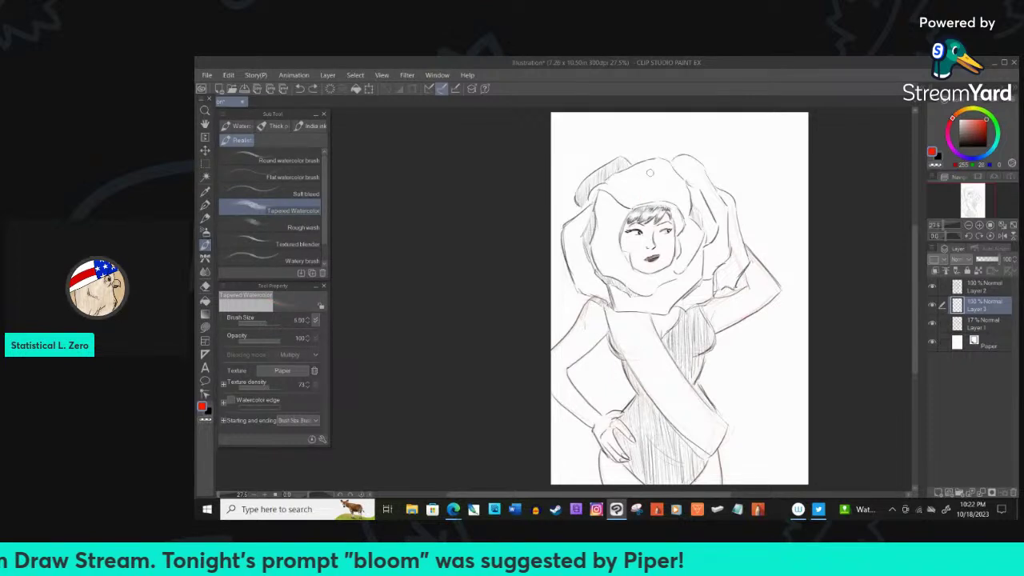
mouse_move(647, 173)
mouse_down()
mouse_move(620, 186)
mouse_move(623, 164)
mouse_move(593, 172)
mouse_move(623, 162)
mouse_move(610, 169)
mouse_move(628, 170)
mouse_move(647, 196)
mouse_move(611, 228)
mouse_move(631, 194)
mouse_move(624, 176)
mouse_move(603, 228)
mouse_move(604, 203)
mouse_move(603, 223)
mouse_move(603, 208)
mouse_move(590, 216)
mouse_move(601, 205)
mouse_move(588, 199)
mouse_move(570, 227)
mouse_move(585, 230)
mouse_move(603, 261)
mouse_move(610, 220)
mouse_move(618, 260)
mouse_move(589, 276)
mouse_move(574, 266)
mouse_move(591, 289)
mouse_move(628, 298)
mouse_move(620, 311)
mouse_move(627, 278)
mouse_move(675, 270)
mouse_move(656, 278)
mouse_move(678, 258)
mouse_move(675, 206)
mouse_move(645, 200)
mouse_move(636, 168)
mouse_move(664, 163)
mouse_move(685, 196)
mouse_move(666, 192)
mouse_move(660, 171)
mouse_move(676, 174)
mouse_move(686, 161)
mouse_move(713, 206)
mouse_move(708, 187)
mouse_move(730, 206)
mouse_move(733, 278)
mouse_move(739, 256)
mouse_move(742, 284)
mouse_move(722, 294)
mouse_move(724, 220)
mouse_move(718, 238)
mouse_move(720, 213)
mouse_move(705, 232)
mouse_move(696, 210)
mouse_move(687, 269)
mouse_move(713, 272)
mouse_move(717, 288)
mouse_move(689, 302)
mouse_move(708, 276)
mouse_move(628, 297)
mouse_move(660, 310)
mouse_move(701, 273)
mouse_move(712, 248)
mouse_move(688, 174)
mouse_up()
key(ctrl+z)
key(bracketleft)
key(bracketleft)
key(ctrl+z)
key(bracketright)
key(bracketright)
Paint all the flower petals around the face with a flat red watercolour wash, leaving the face white
mouse_move(582, 197)
mouse_down()
mouse_move(616, 166)
mouse_move(598, 174)
mouse_up()
alt+click(598, 174)
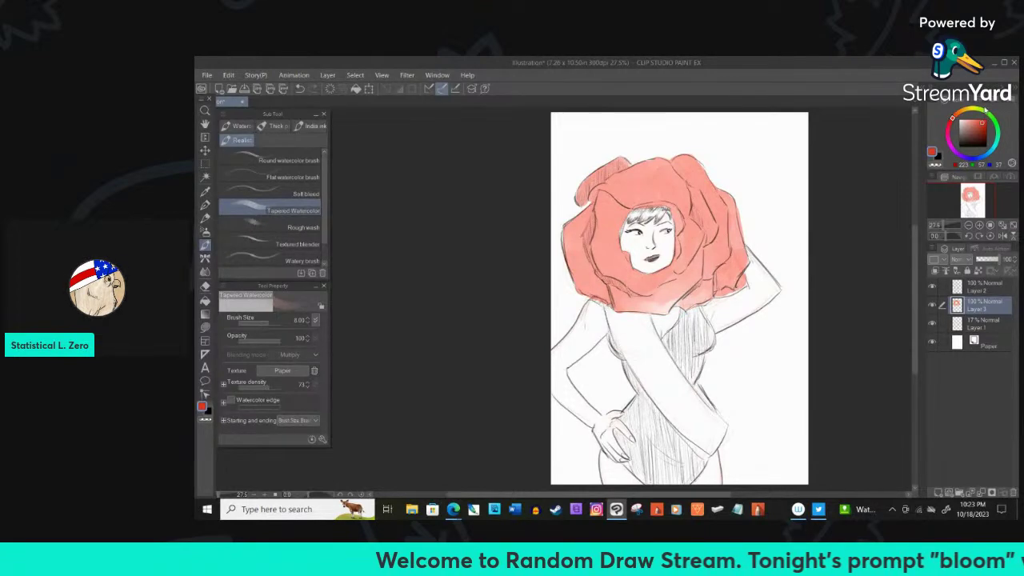
Deepen the red on the viewer's-left petals with second watercolour strokes, including the curled petal above and the lower petal edge
mouse_move(621, 160)
mouse_down()
mouse_move(584, 198)
mouse_move(577, 192)
mouse_up()
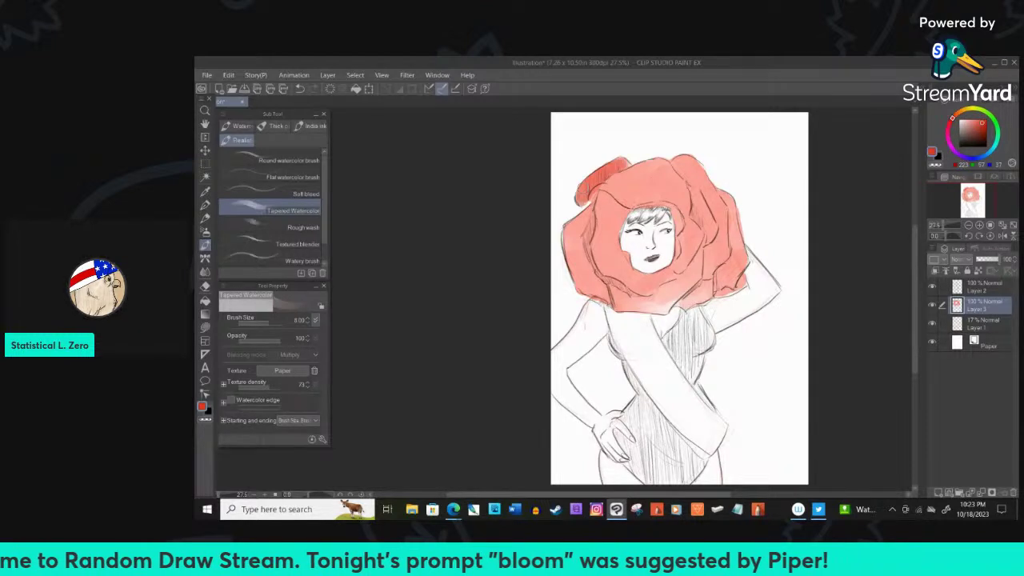
drag(591, 205, 596, 284)
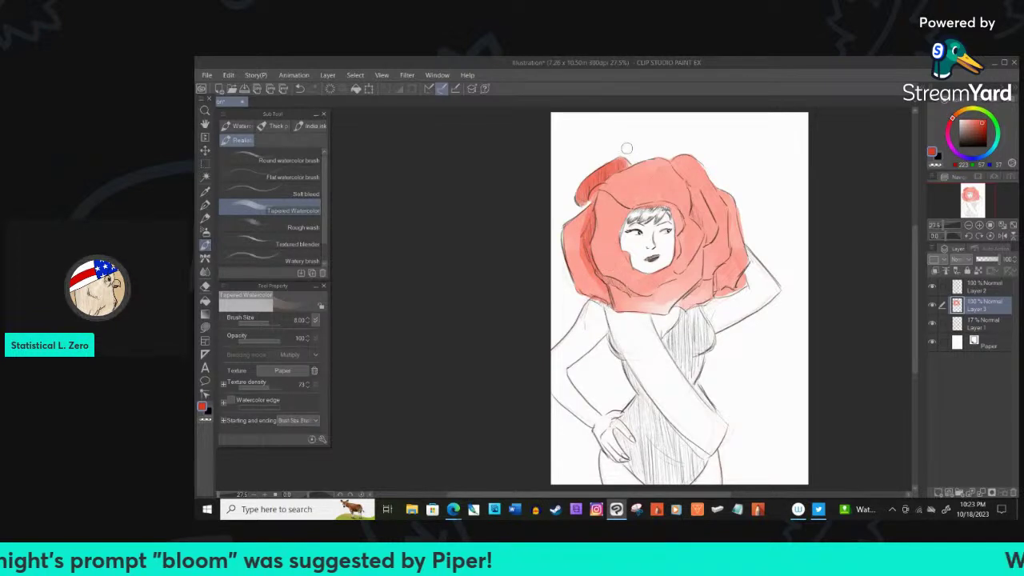
drag(607, 181, 602, 228)
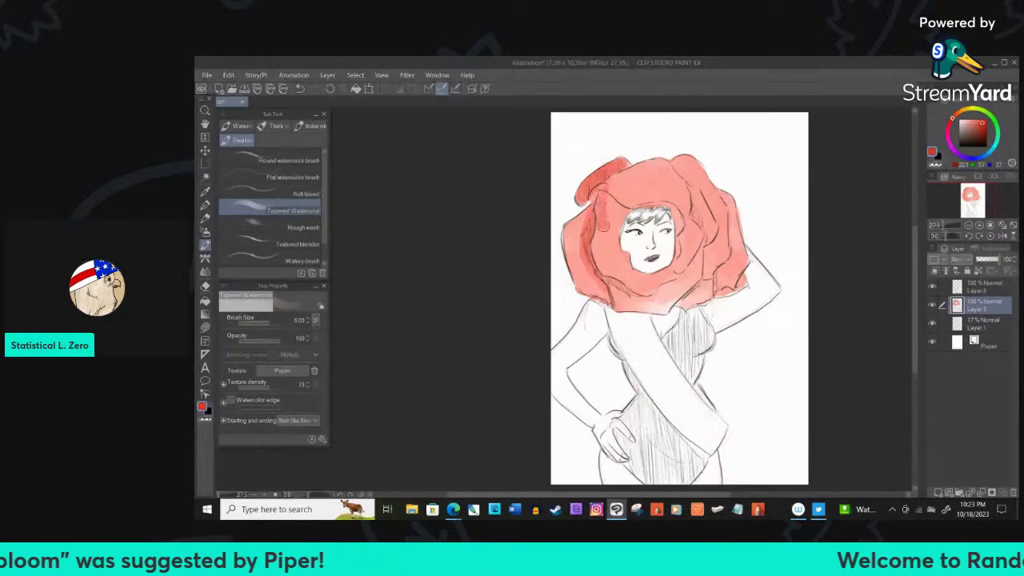
mouse_move(602, 183)
mouse_down()
mouse_move(597, 270)
mouse_move(607, 276)
mouse_up()
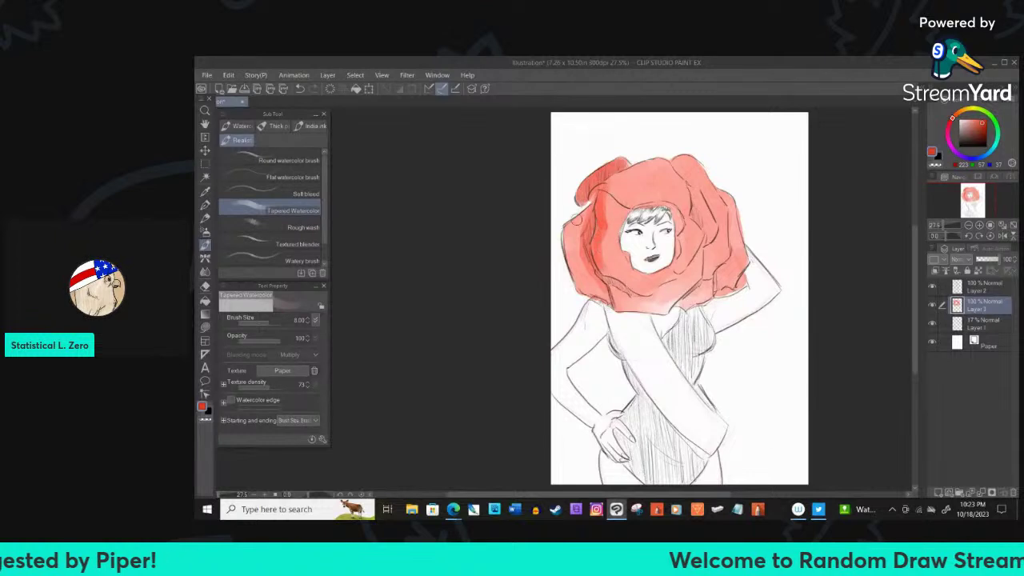
mouse_move(565, 224)
mouse_down()
mouse_move(599, 297)
mouse_move(624, 308)
mouse_move(631, 292)
mouse_up()
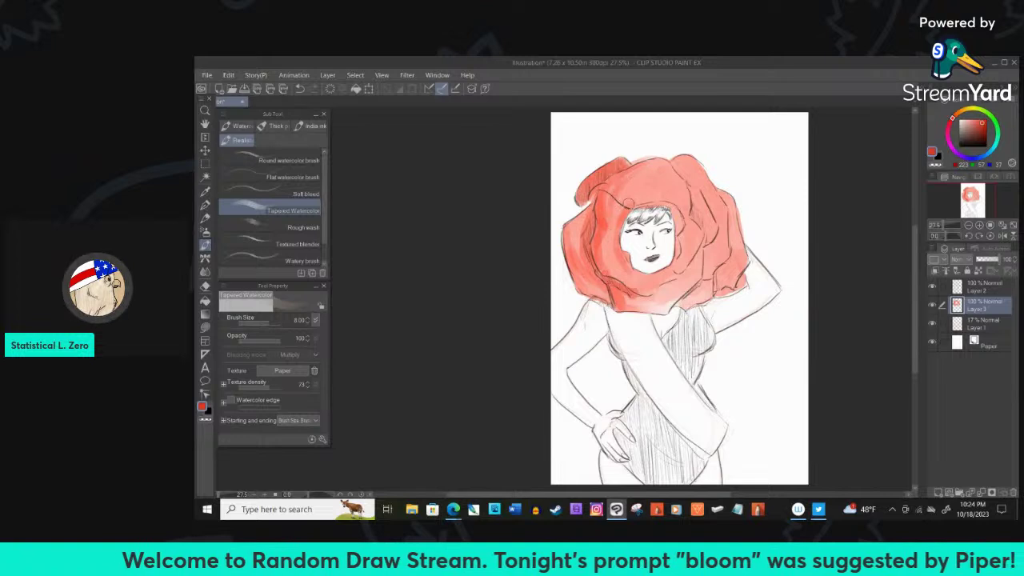
Layer more red along the petal folds on the viewer's right, below the chin, at the outer left and above the head
mouse_move(696, 221)
mouse_down()
mouse_move(678, 276)
mouse_move(660, 288)
mouse_move(714, 240)
mouse_move(691, 297)
mouse_up()
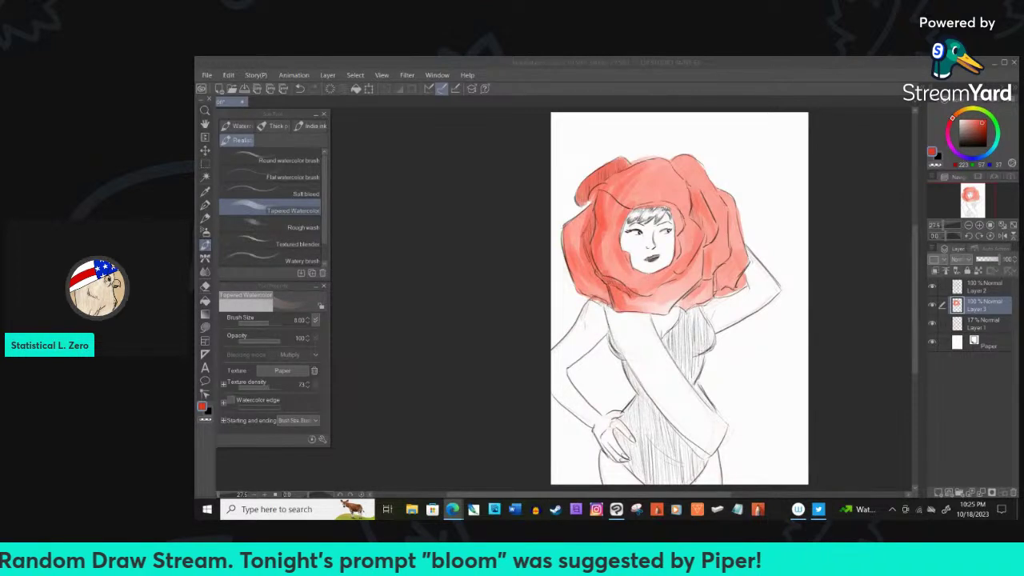
click(670, 305)
drag(577, 232, 579, 276)
drag(668, 160, 685, 190)
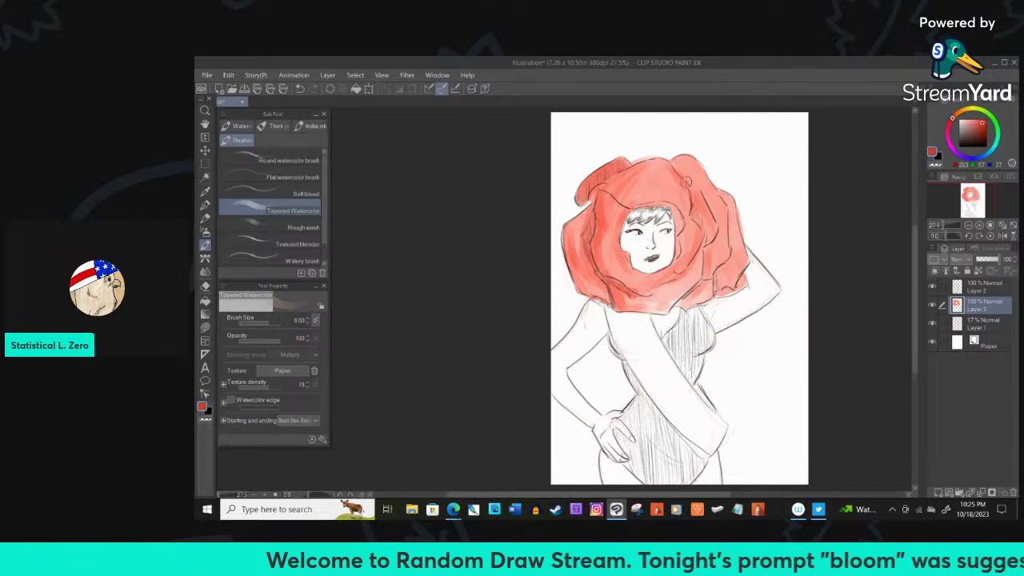
Choose a muted blue, paint the swimsuit on both sides of the sash, and clean up the spill over the hand with the Hard eraser
click(994, 148)
click(974, 129)
mouse_move(686, 313)
mouse_down()
mouse_move(667, 340)
mouse_move(691, 314)
mouse_move(703, 323)
mouse_move(710, 344)
mouse_move(685, 337)
mouse_move(670, 349)
mouse_move(685, 367)
mouse_move(702, 352)
mouse_move(683, 375)
mouse_move(693, 381)
mouse_up()
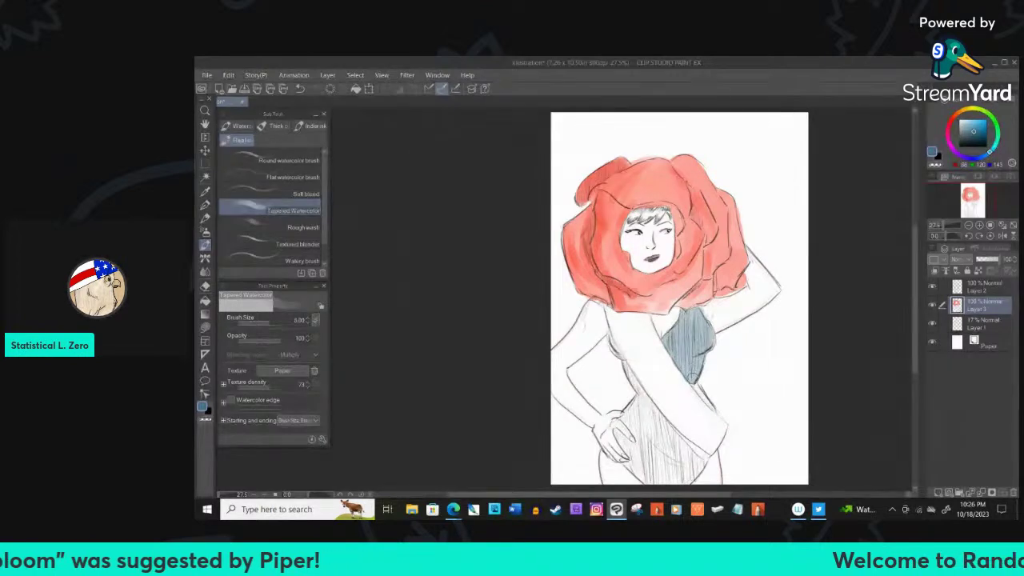
mouse_move(609, 336)
mouse_down()
mouse_move(643, 397)
mouse_move(632, 425)
mouse_move(653, 443)
mouse_move(647, 404)
mouse_move(687, 451)
mouse_move(675, 437)
mouse_move(703, 451)
mouse_move(677, 482)
mouse_move(674, 463)
mouse_move(691, 462)
mouse_move(655, 429)
mouse_move(664, 464)
mouse_move(645, 442)
mouse_move(650, 481)
mouse_move(640, 456)
mouse_up()
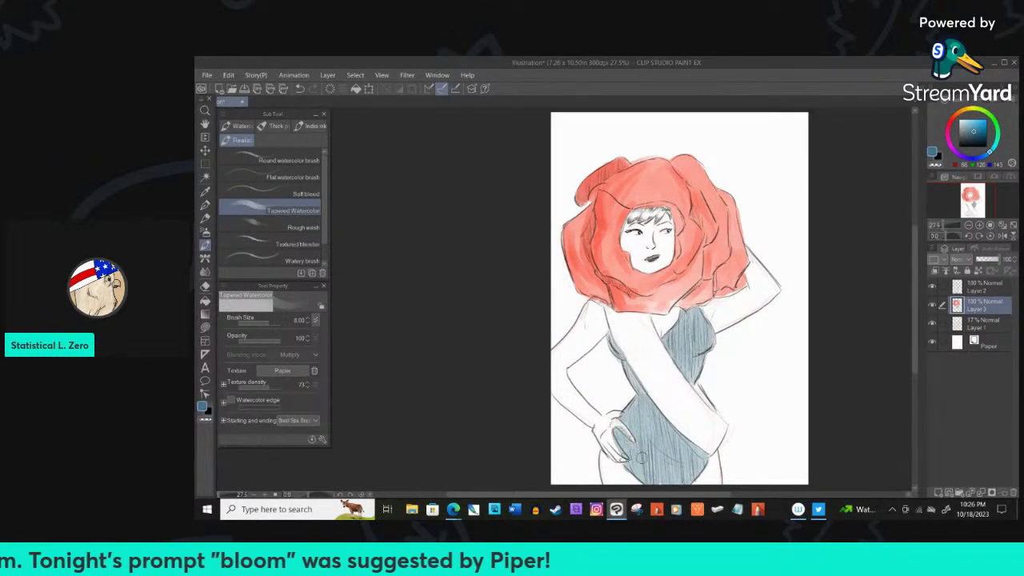
key(ctrl+z)
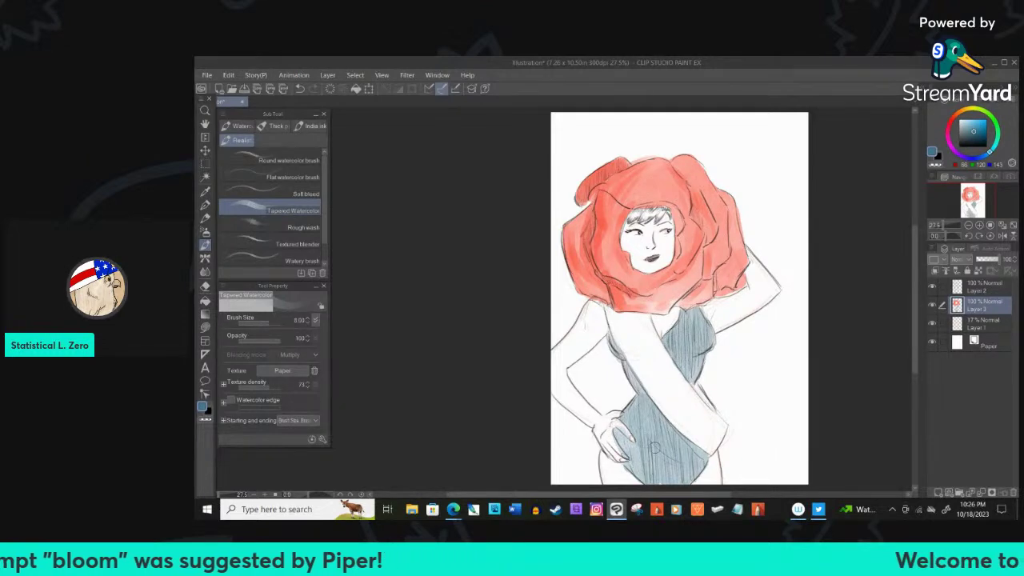
click(205, 286)
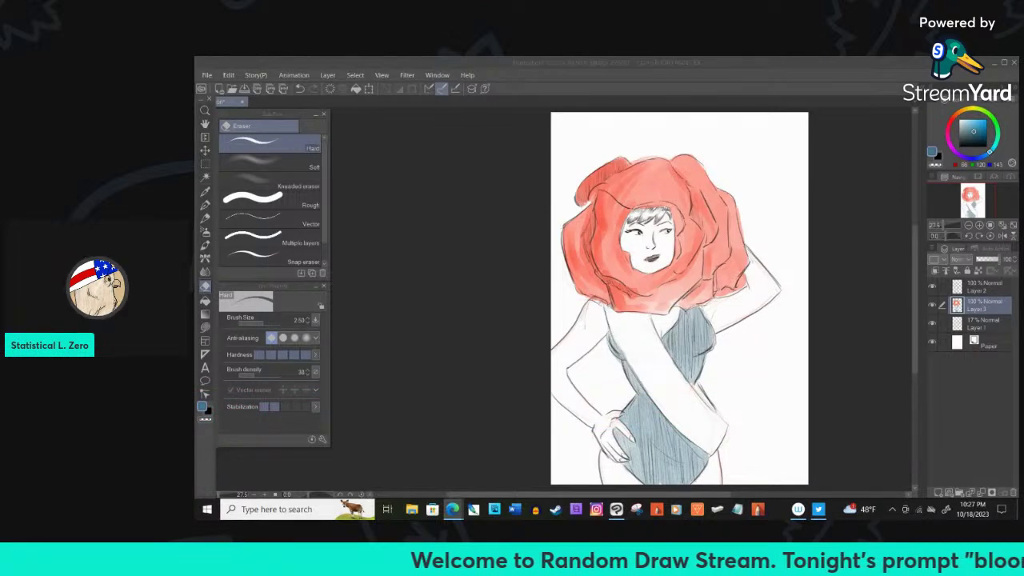
key(alt+Tab)
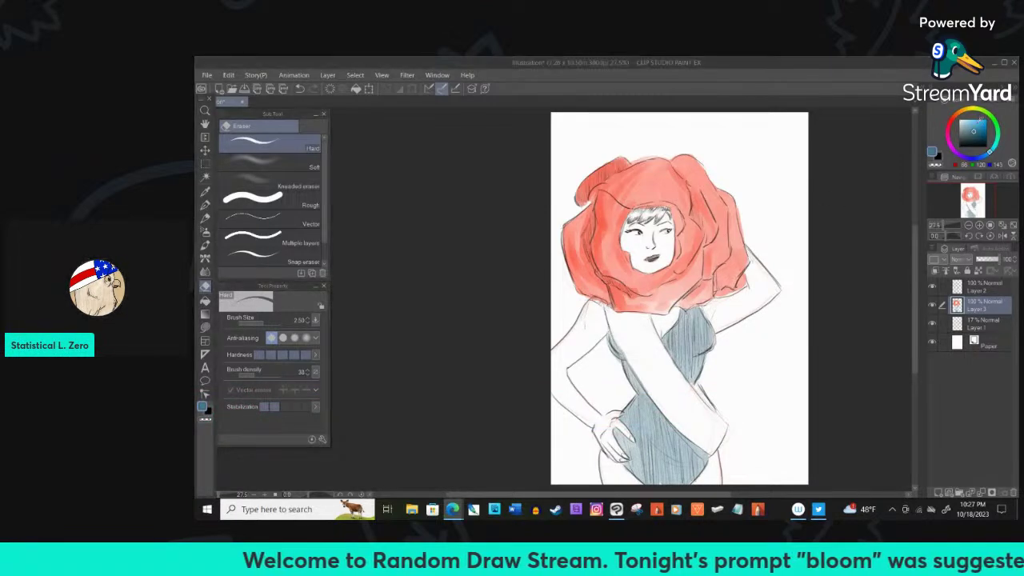
Choose a pale beige skin colour and paint the viewer's-left arm and hand with the Tapered Watercolor brush, trying a stroke on the chest
click(967, 114)
drag(967, 116, 970, 121)
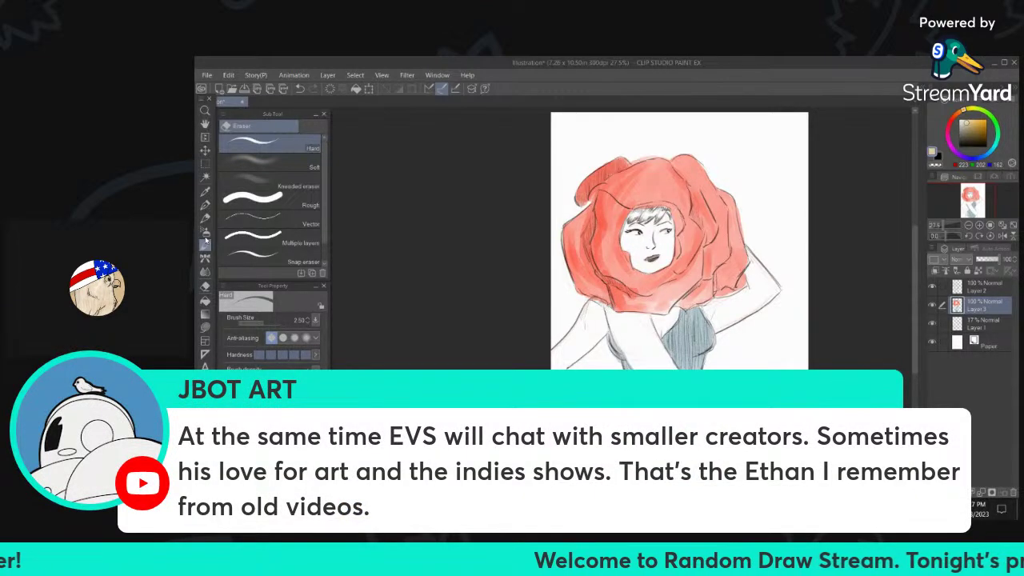
click(205, 240)
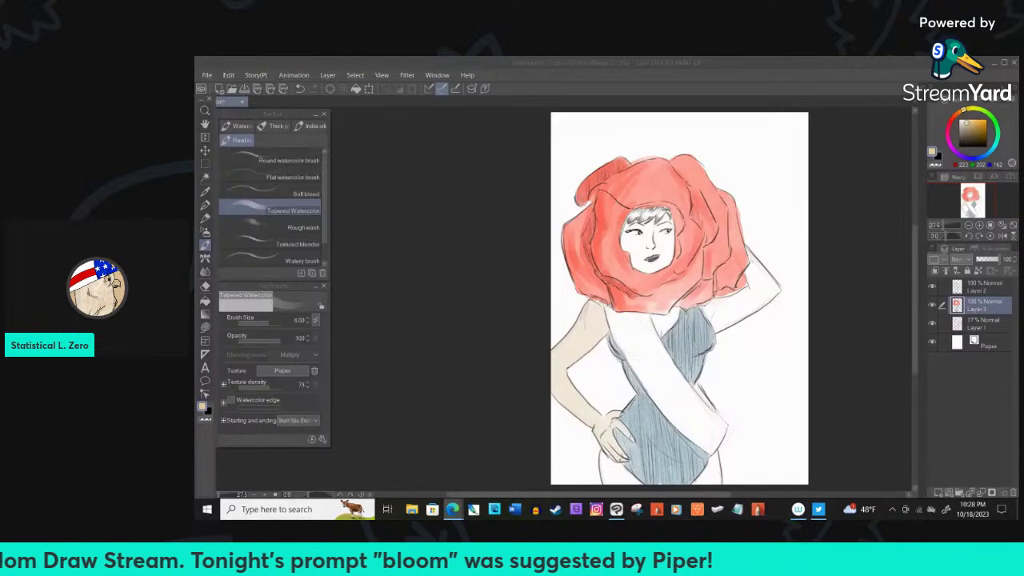
drag(654, 318, 658, 329)
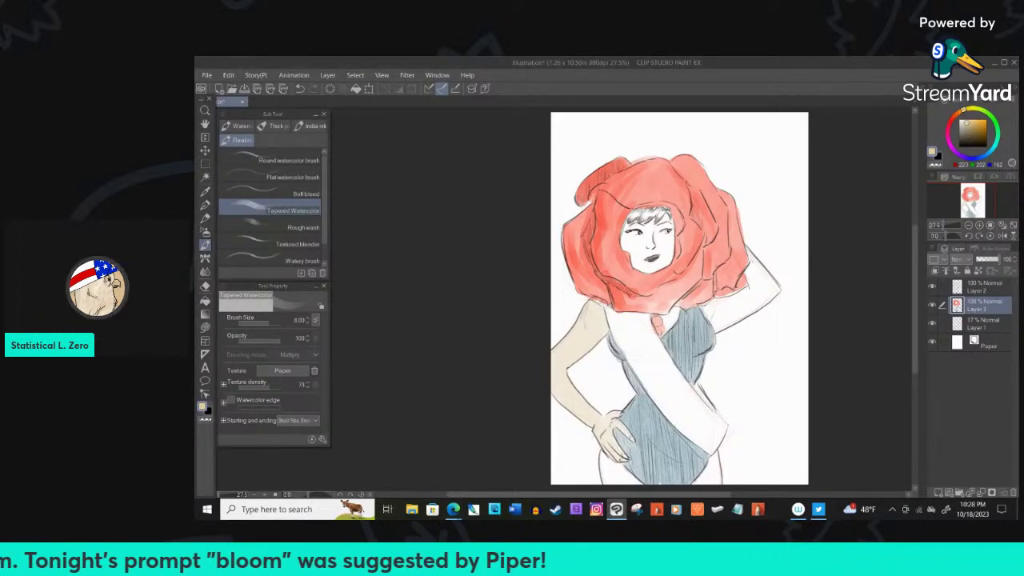
Add a new layer above the petal colour and paint the chest, raised arm, thighs and face in pale beige
click(942, 494)
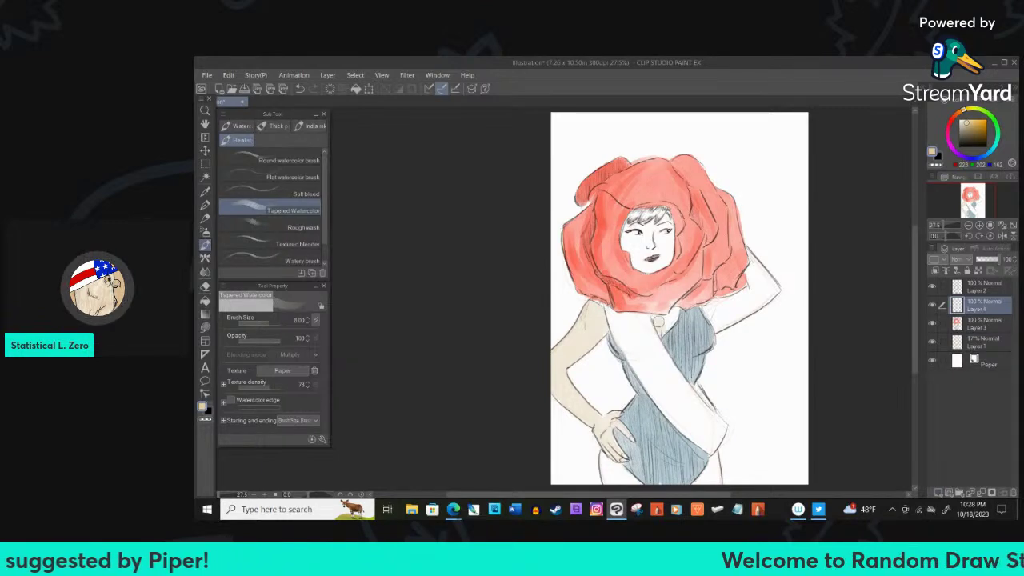
mouse_move(708, 308)
mouse_down()
mouse_move(722, 324)
mouse_move(725, 306)
mouse_move(755, 285)
mouse_move(725, 317)
mouse_move(751, 308)
mouse_move(766, 287)
mouse_move(750, 276)
mouse_move(755, 265)
mouse_move(772, 276)
mouse_up()
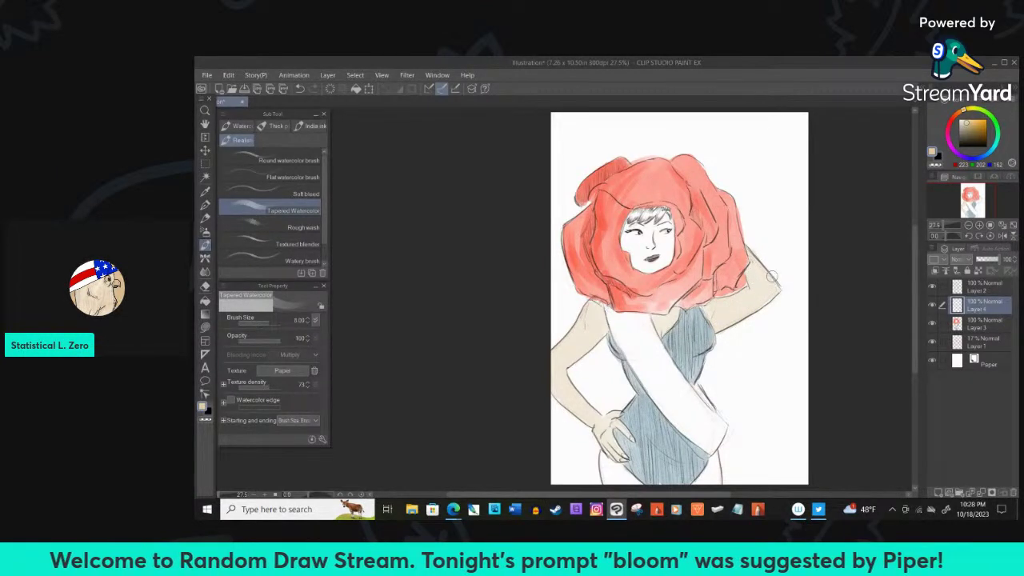
mouse_move(601, 472)
mouse_down()
mouse_move(607, 454)
mouse_move(639, 485)
mouse_up()
mouse_move(729, 454)
mouse_down()
mouse_move(700, 479)
mouse_move(718, 459)
mouse_up()
mouse_move(636, 224)
mouse_down()
mouse_move(628, 232)
mouse_move(637, 261)
mouse_move(642, 232)
mouse_move(665, 222)
mouse_move(651, 264)
mouse_move(657, 226)
mouse_move(672, 227)
mouse_move(660, 263)
mouse_up()
drag(650, 187, 630, 240)
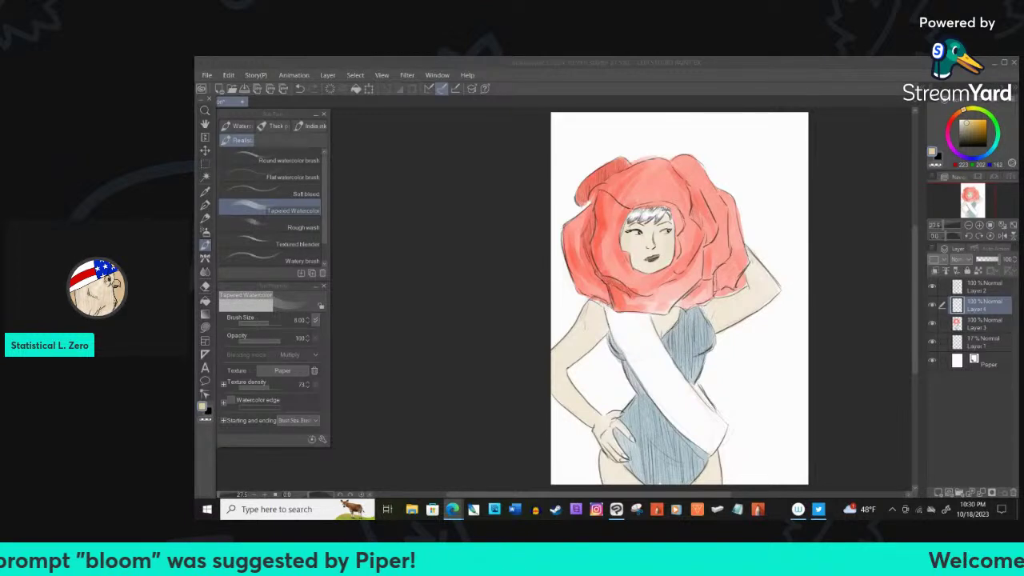
Choose a bright medium blue and paint the hair fringe above the face
click(986, 154)
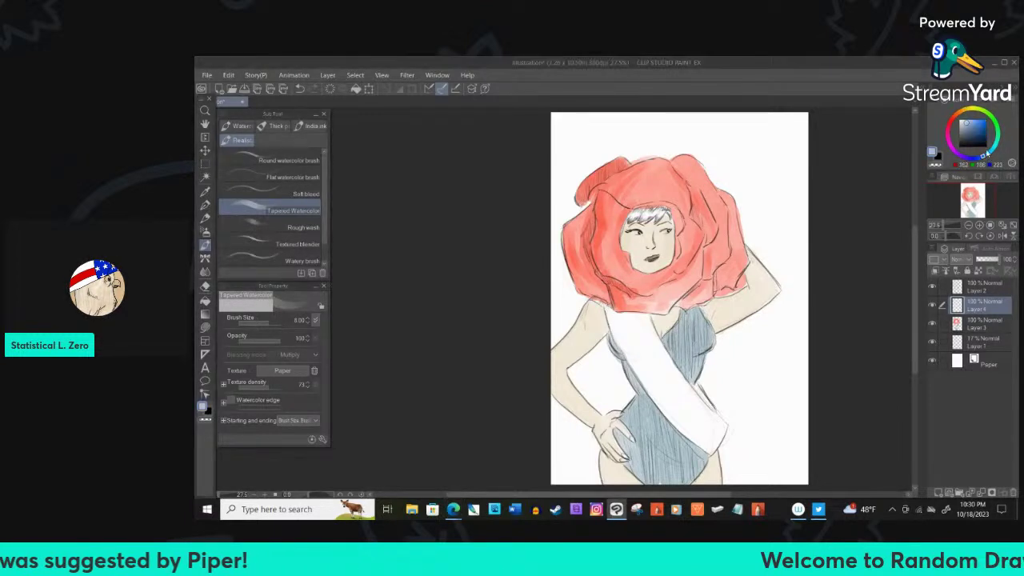
click(974, 117)
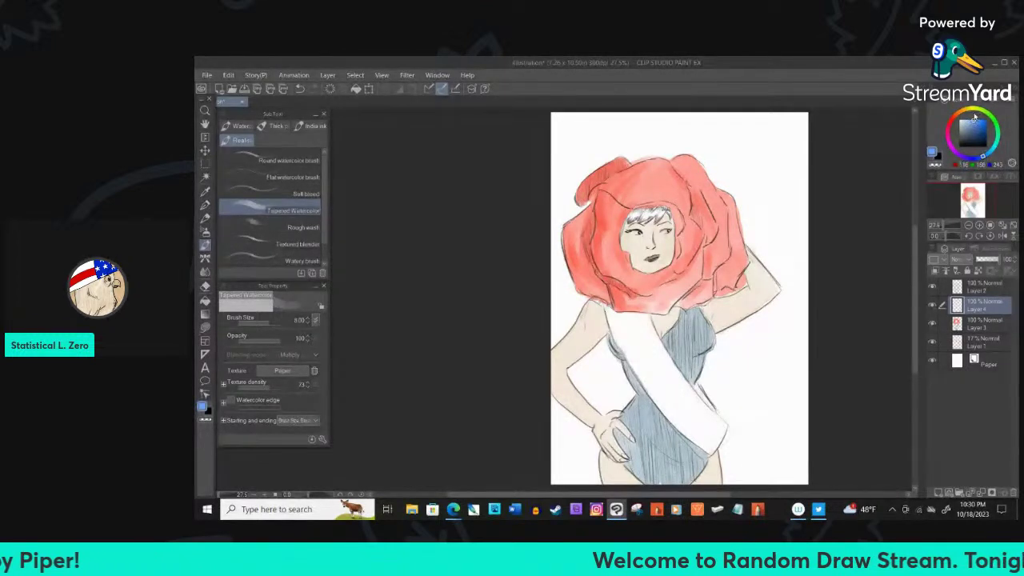
drag(630, 212, 632, 216)
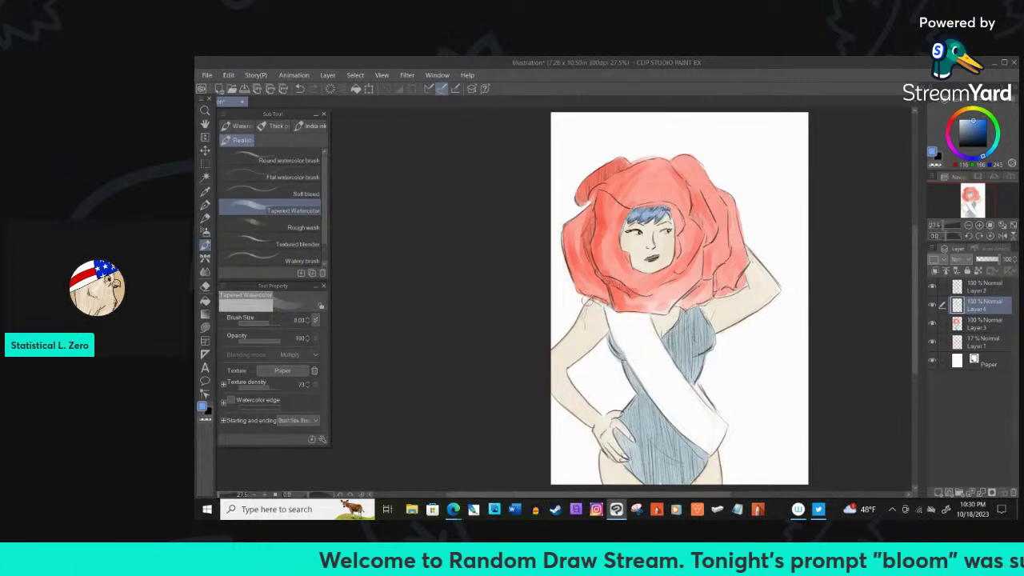
Choose a pale pink and brush a soft blush onto the skin at the viewer's-left shoulder
mouse_move(966, 113)
mouse_down()
mouse_move(952, 124)
mouse_move(969, 116)
mouse_up()
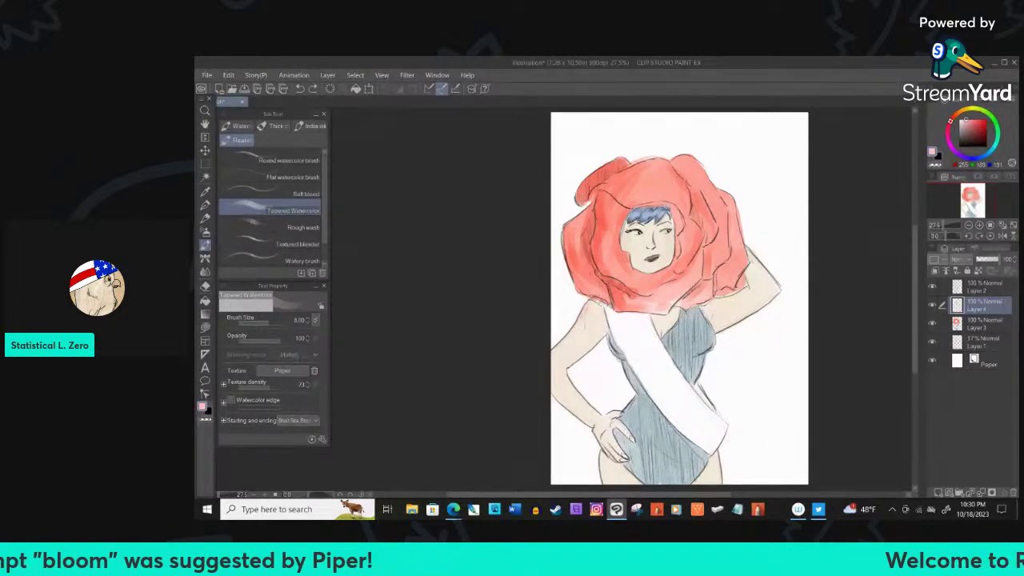
click(453, 509)
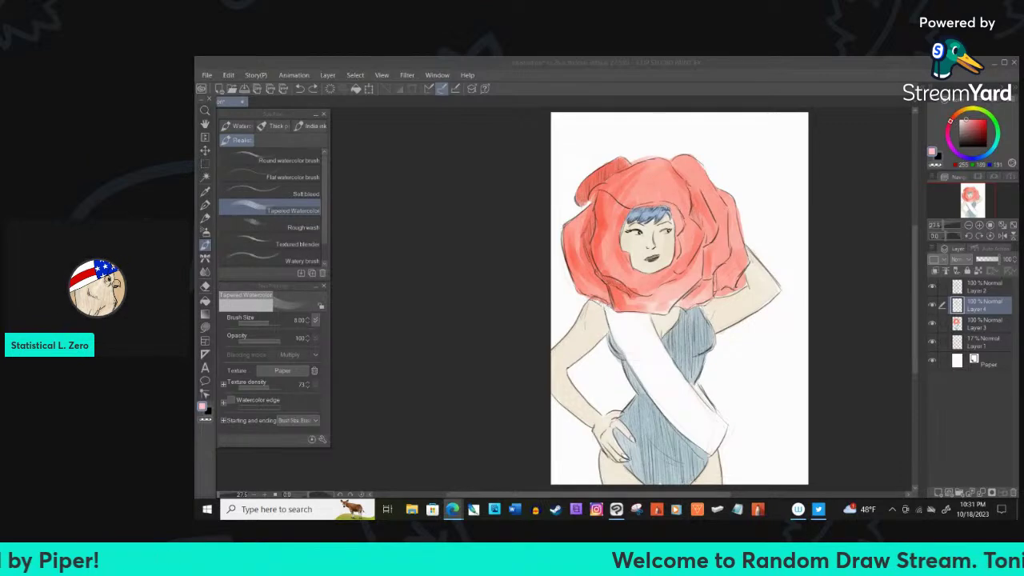
click(589, 312)
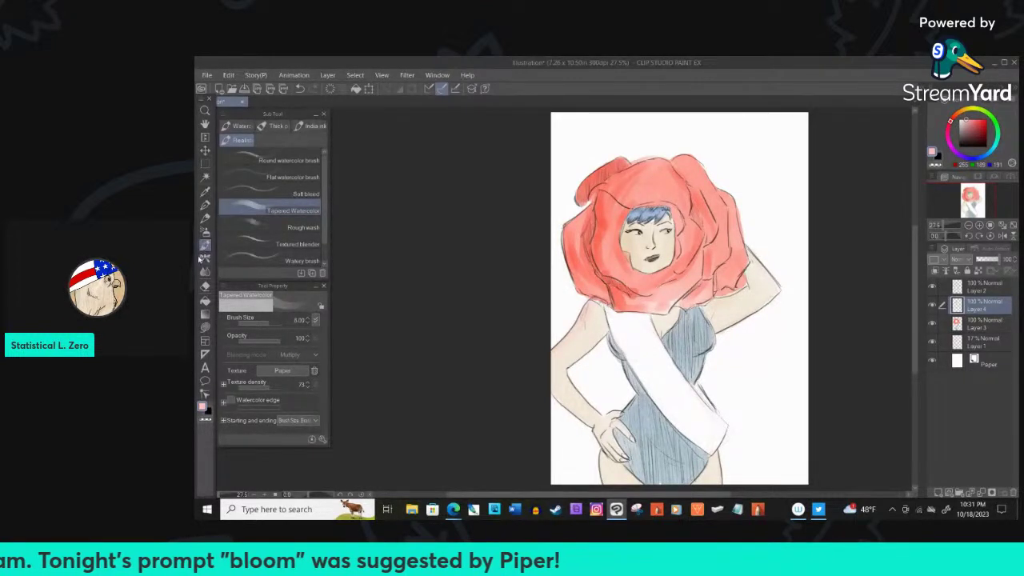
Clean up stray colour on the petal and skin layers with the Hard eraser, undoing the last stroke below the raised arm
click(205, 285)
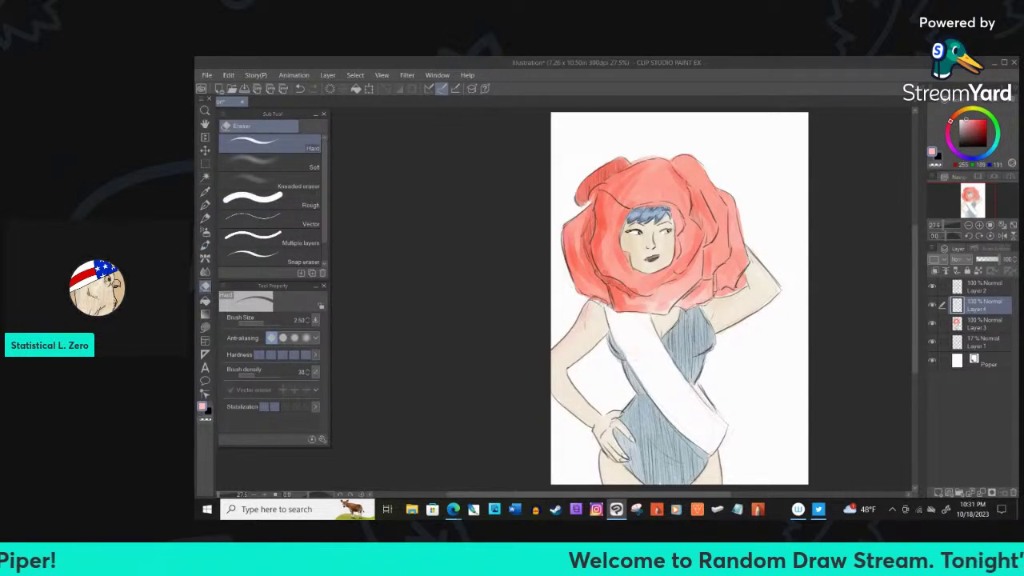
click(980, 323)
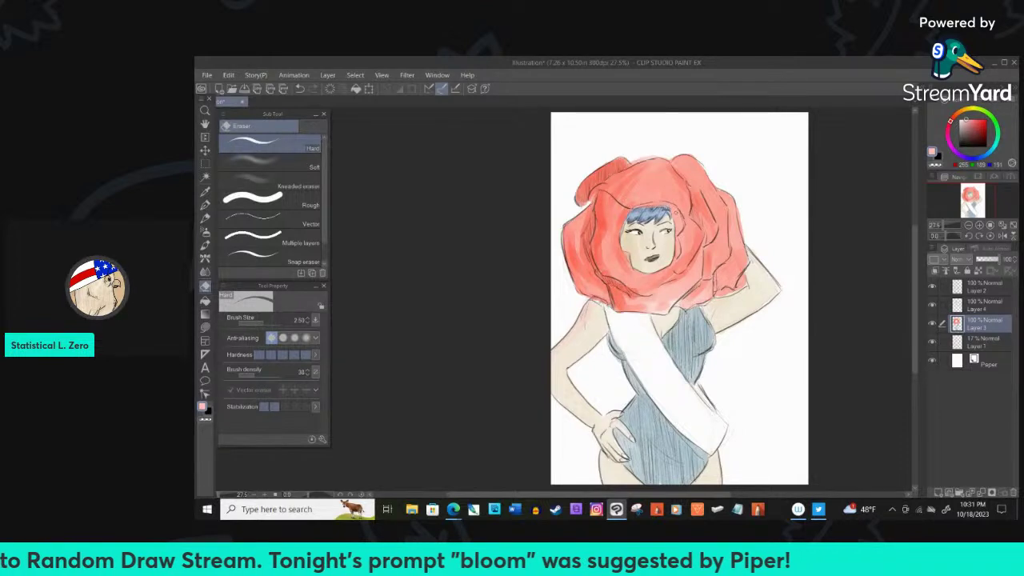
click(990, 305)
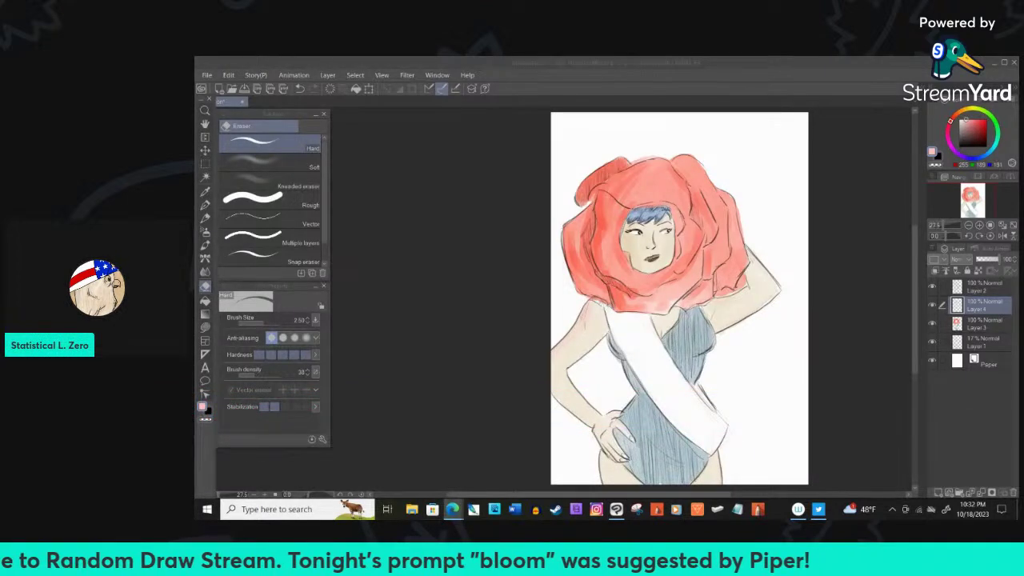
key(alt+Tab)
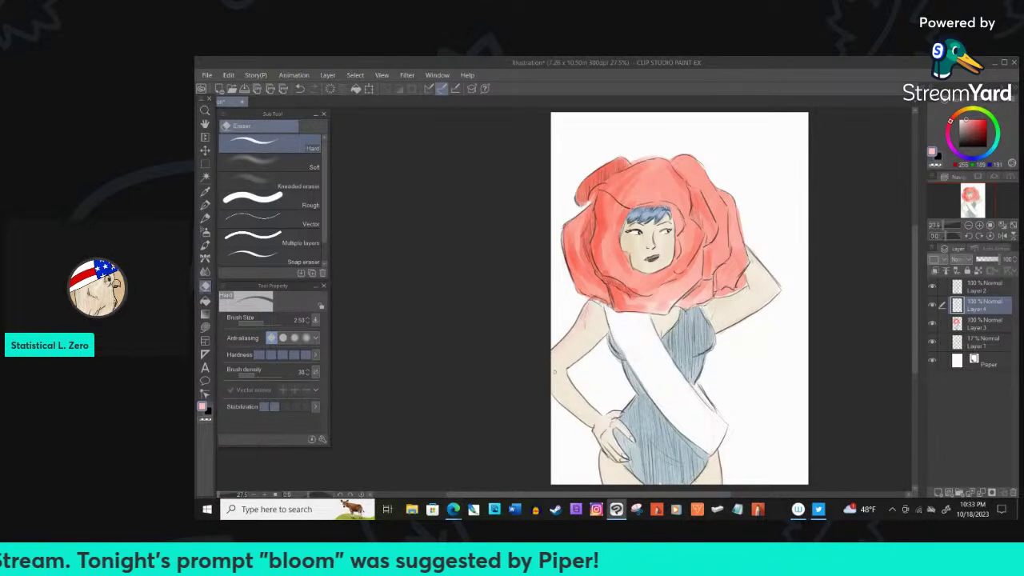
drag(720, 300, 747, 290)
key(ctrl+z)
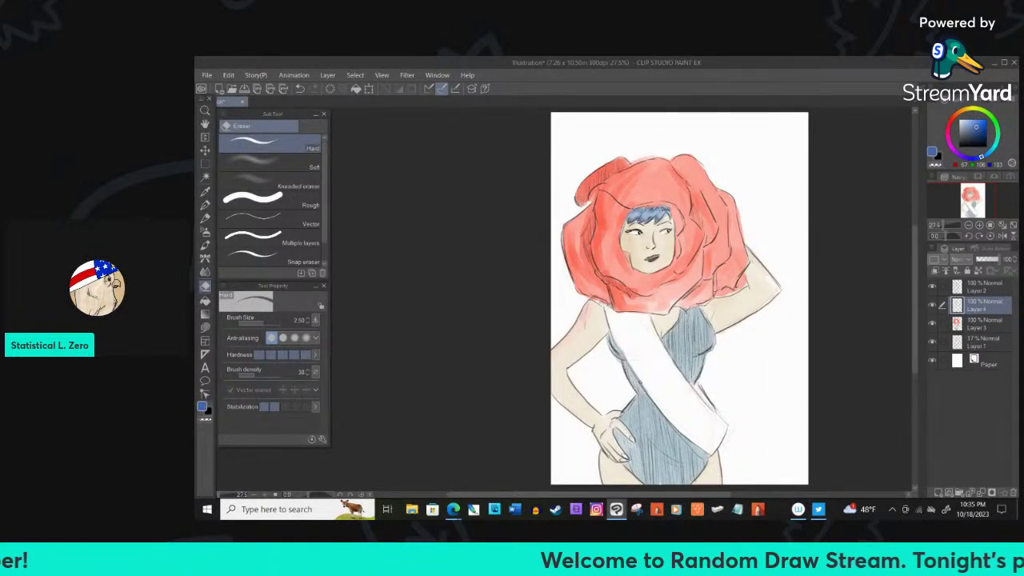
Return to the Tapered Watercolor brush and shade the swimsuit's folds and the viewer's-left side of the face with darker blue
key(p)
key(p)
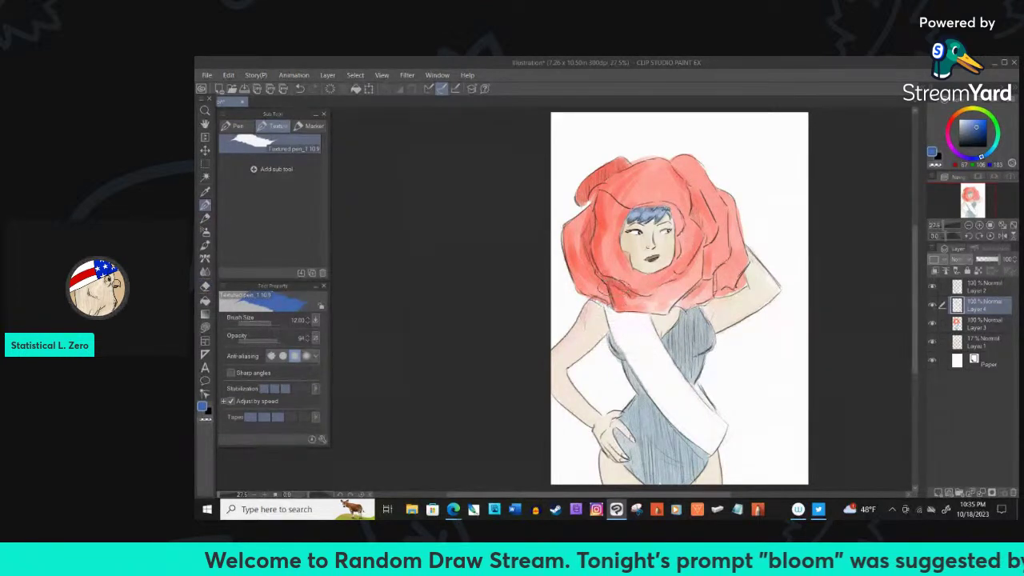
key(b)
key(b)
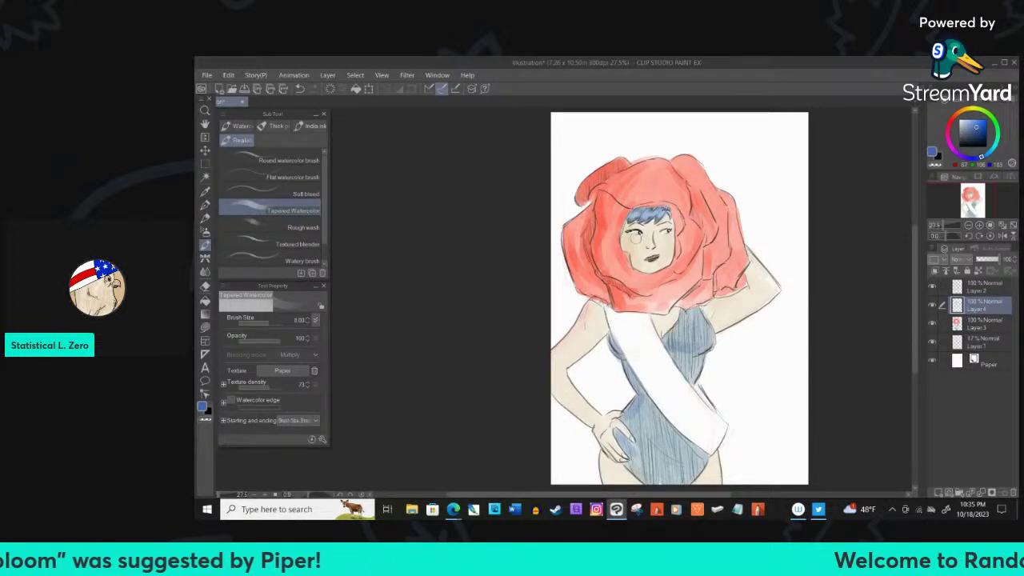
drag(622, 249, 632, 248)
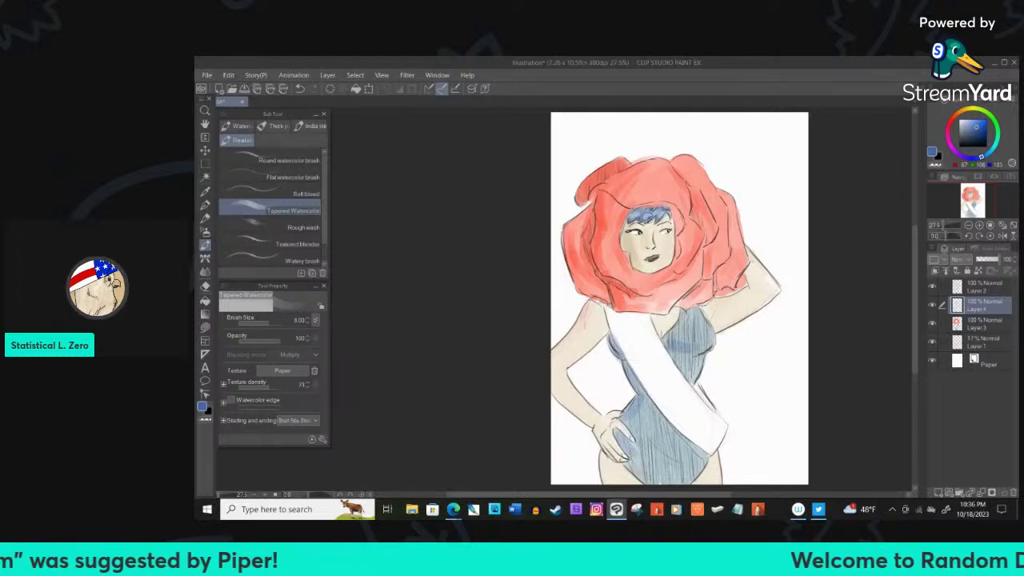
drag(631, 236, 629, 264)
Glaze blue shadows over the outer viewer's-left petals, the curled upper petal and the petal fold below the cheek
drag(573, 221, 569, 280)
drag(591, 213, 592, 276)
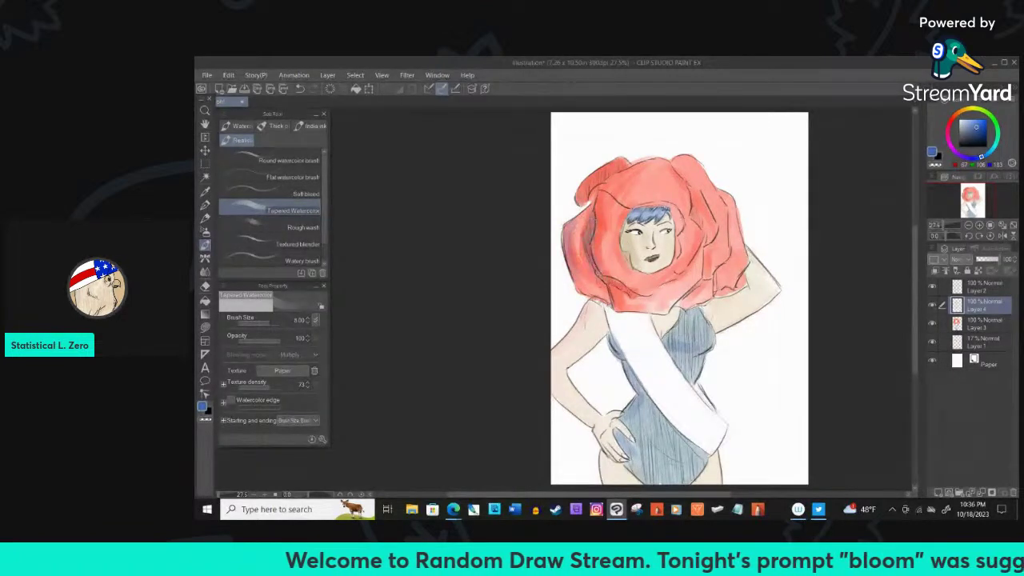
mouse_move(621, 174)
mouse_down()
mouse_move(599, 197)
mouse_move(600, 178)
mouse_move(579, 197)
mouse_up()
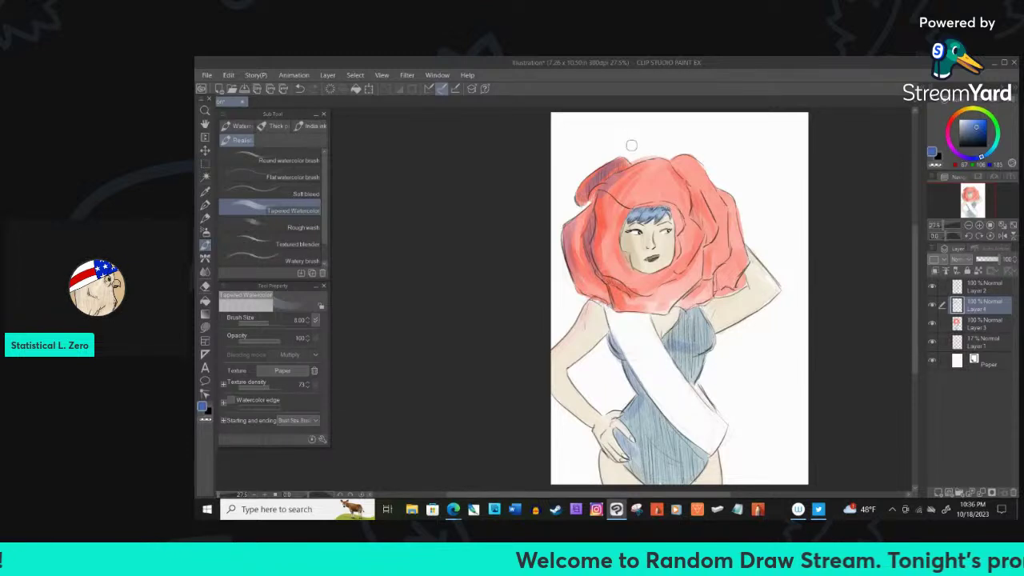
drag(626, 282, 607, 292)
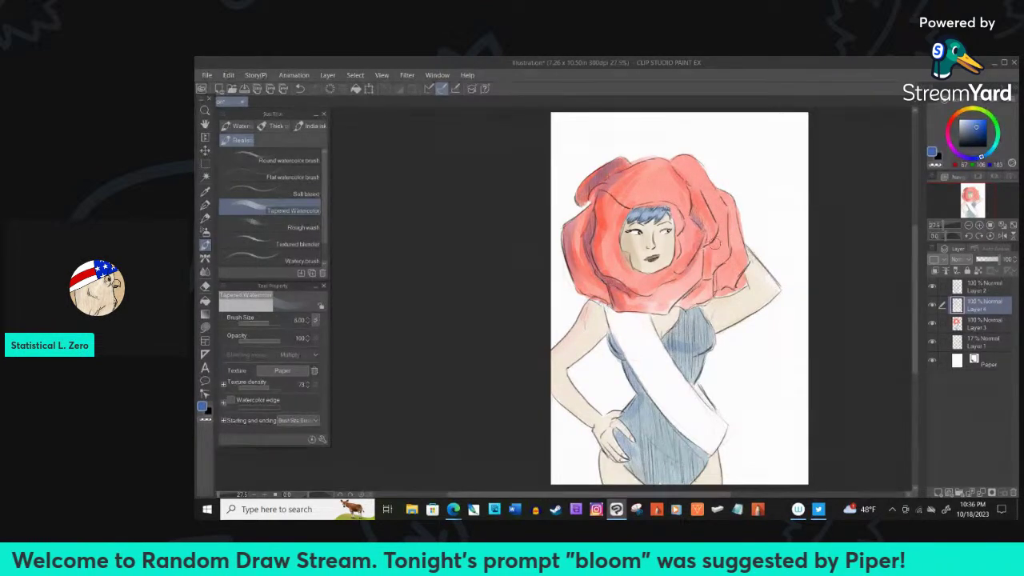
Glaze a blue shadow down the petal fold on the viewer's-right side of the face
drag(708, 249, 707, 280)
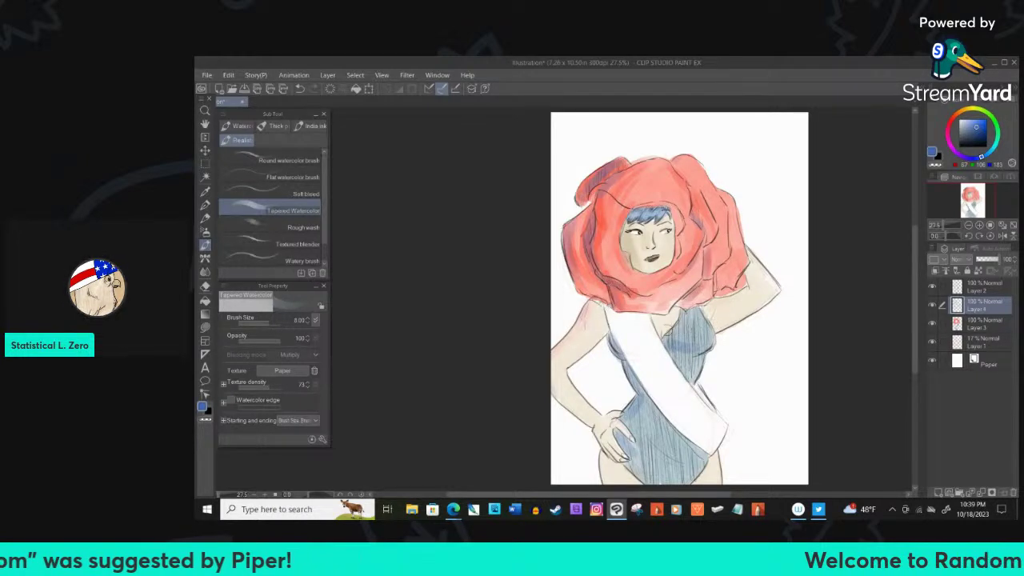
scroll(653, 324, up, 1)
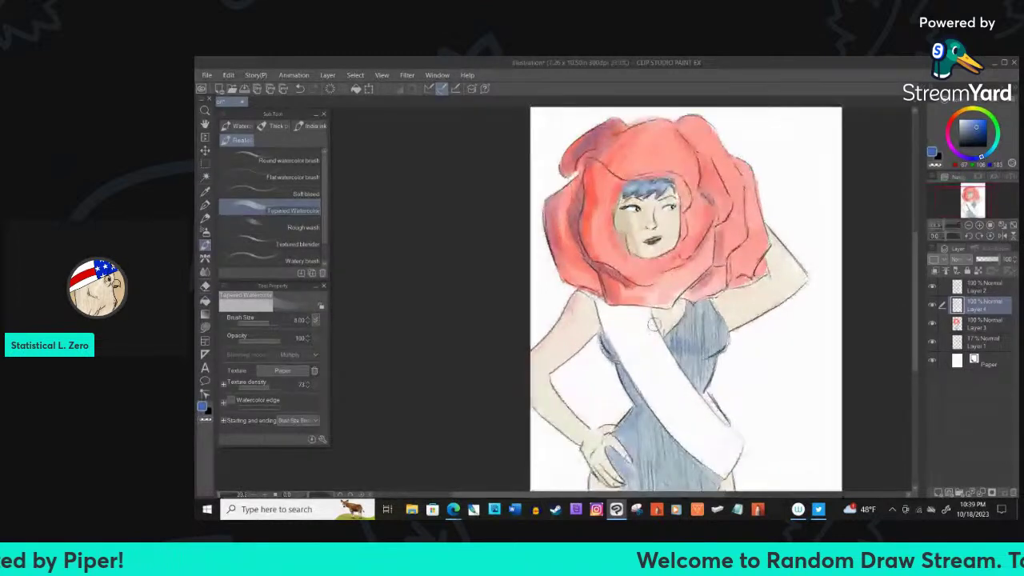
scroll(764, 209, down, 2)
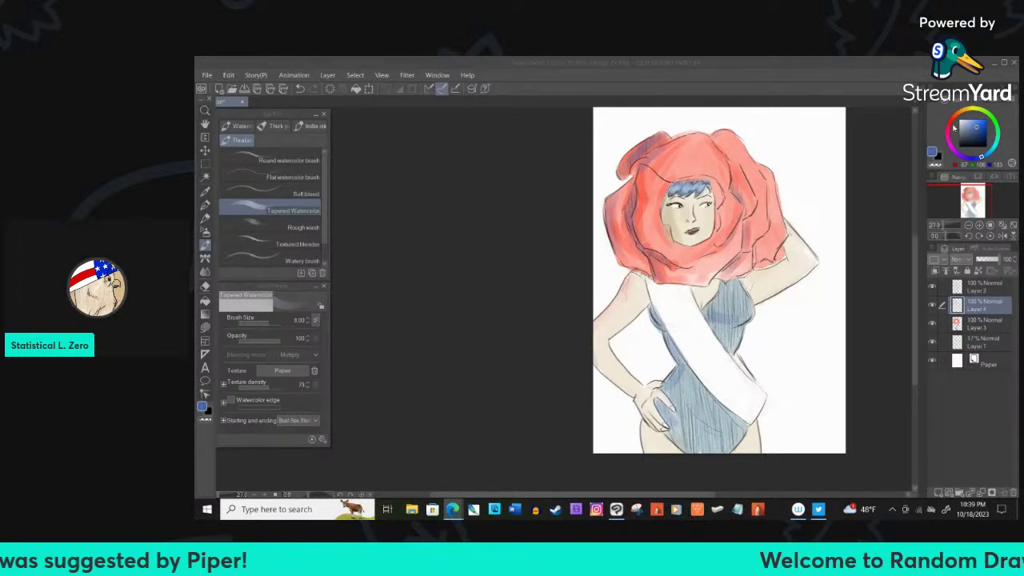
Choose progressively lighter blues and brush shading over the wrist of the hand resting on the hip
click(648, 394)
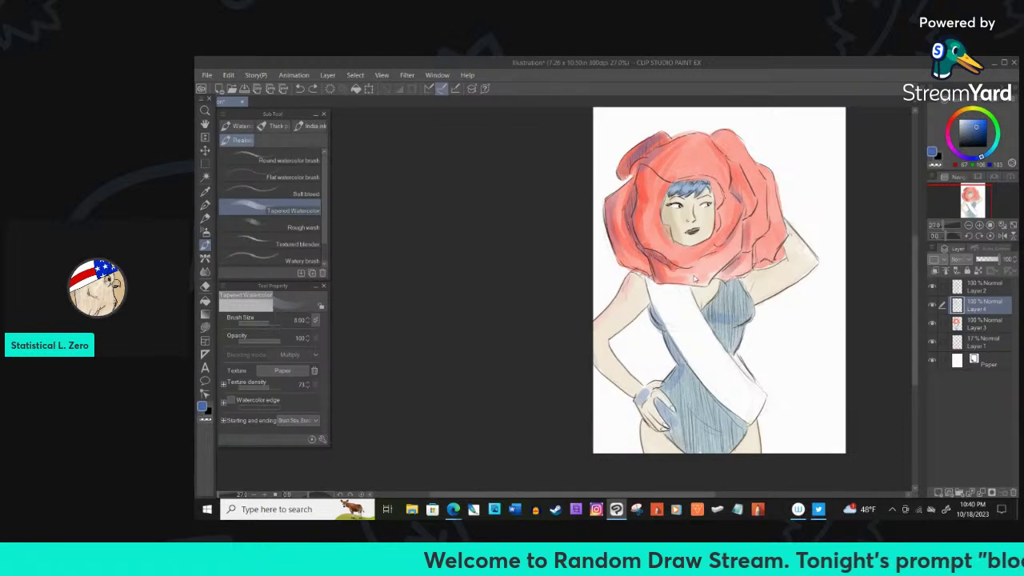
drag(980, 122, 973, 119)
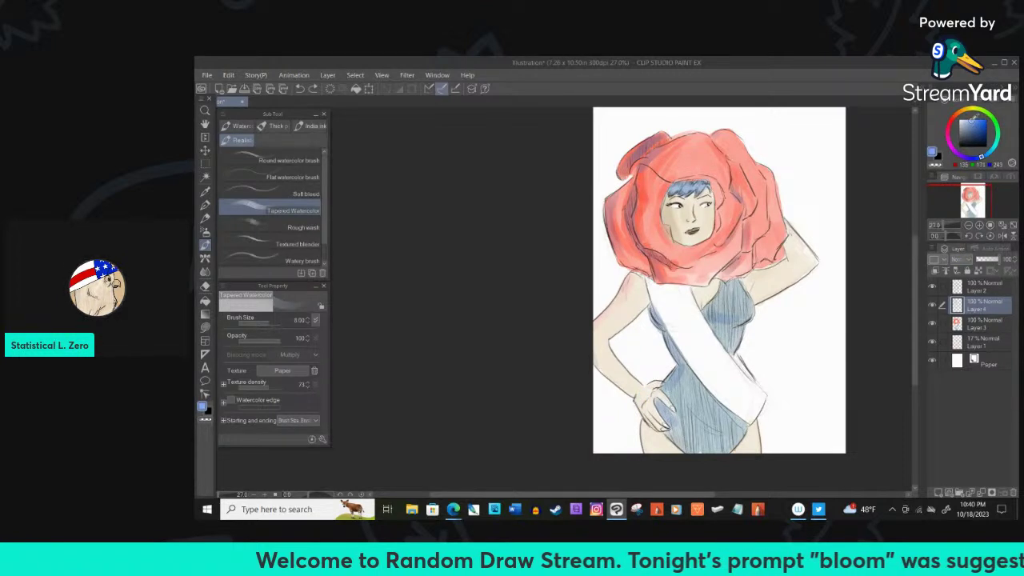
drag(648, 385, 640, 402)
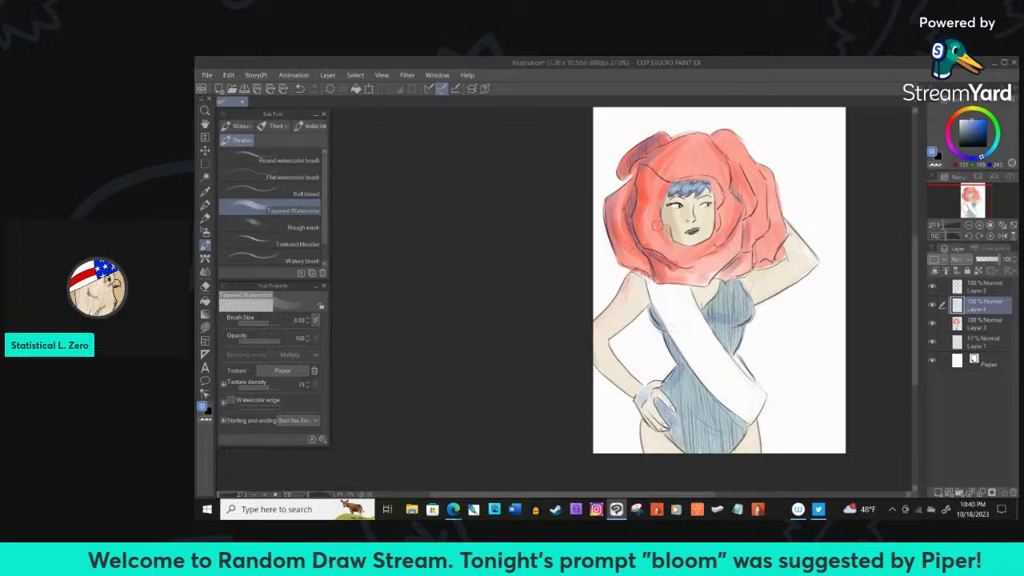
click(974, 120)
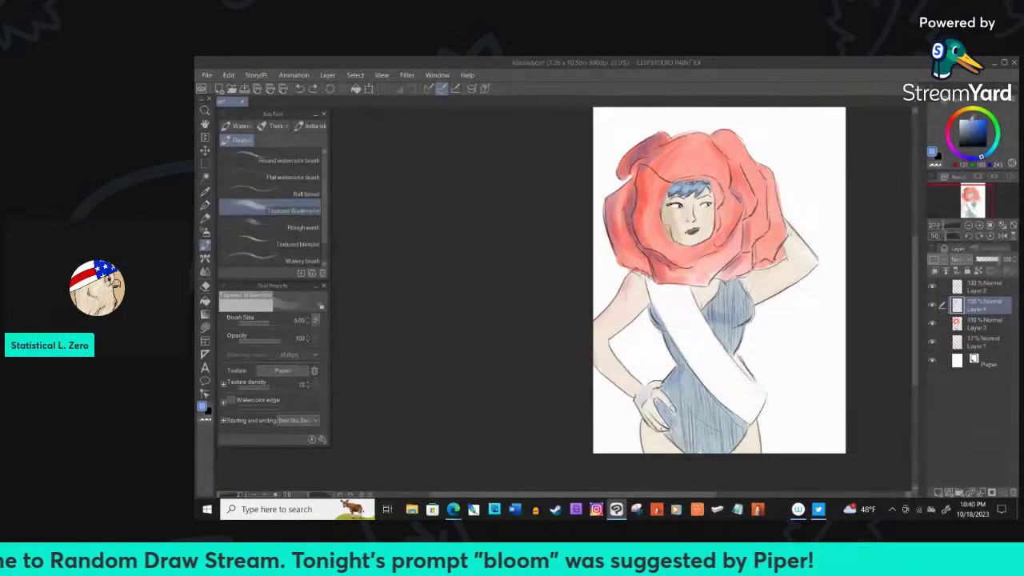
click(971, 117)
drag(647, 388, 639, 403)
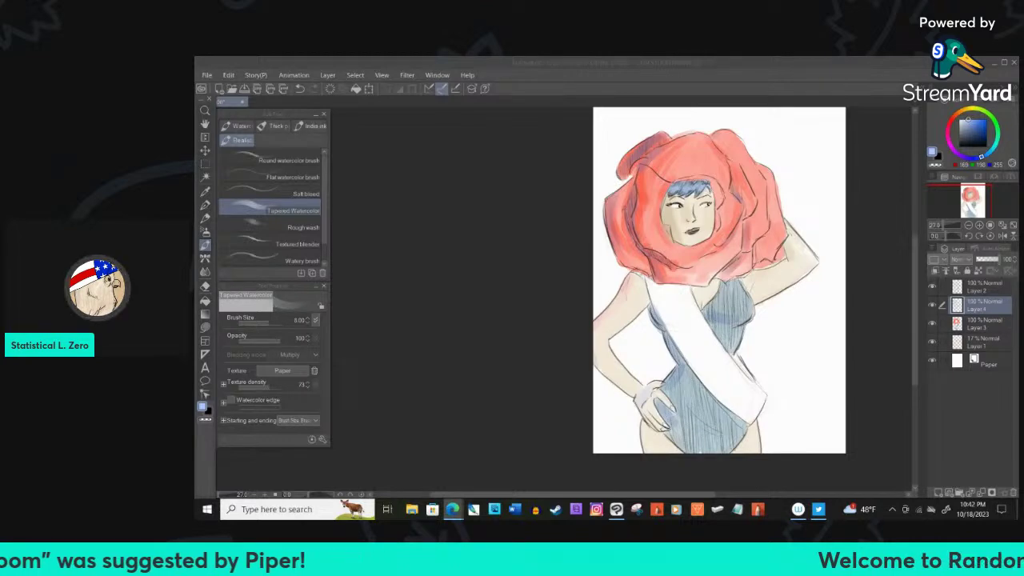
Choose a medium green and paint the diagonal sash on Layer 3, undoing the test stroke below the raised arm
click(983, 342)
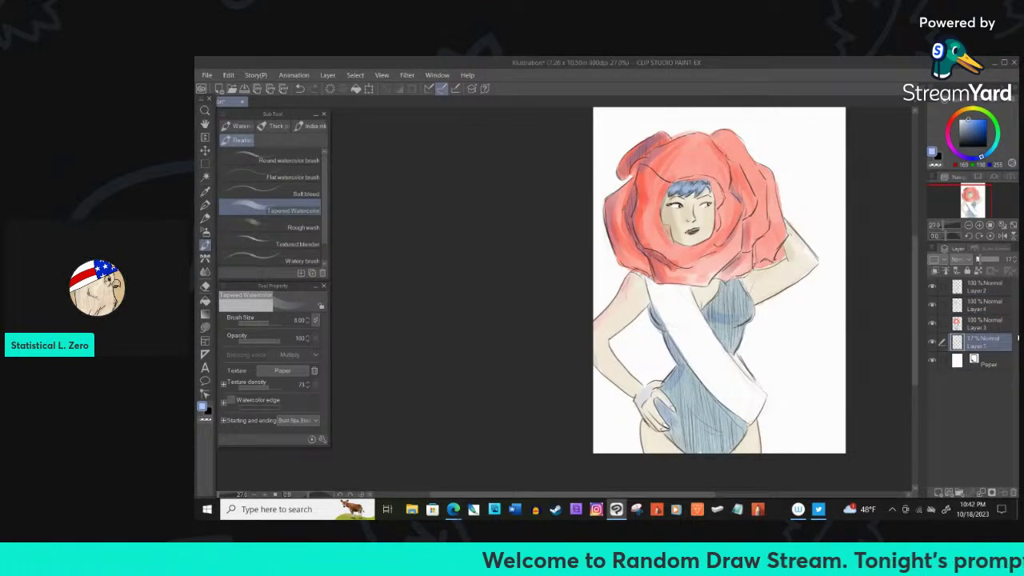
click(995, 121)
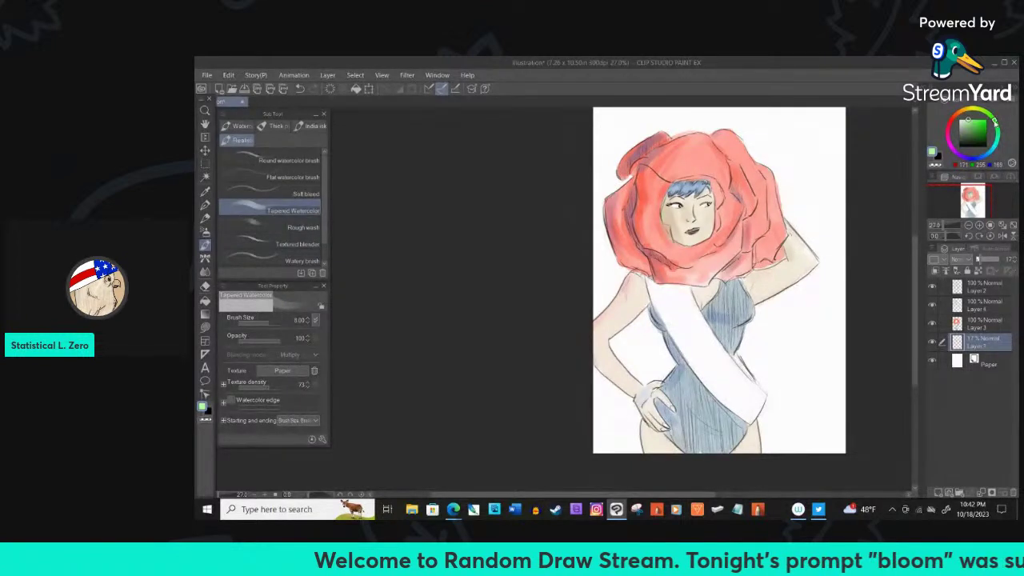
click(977, 127)
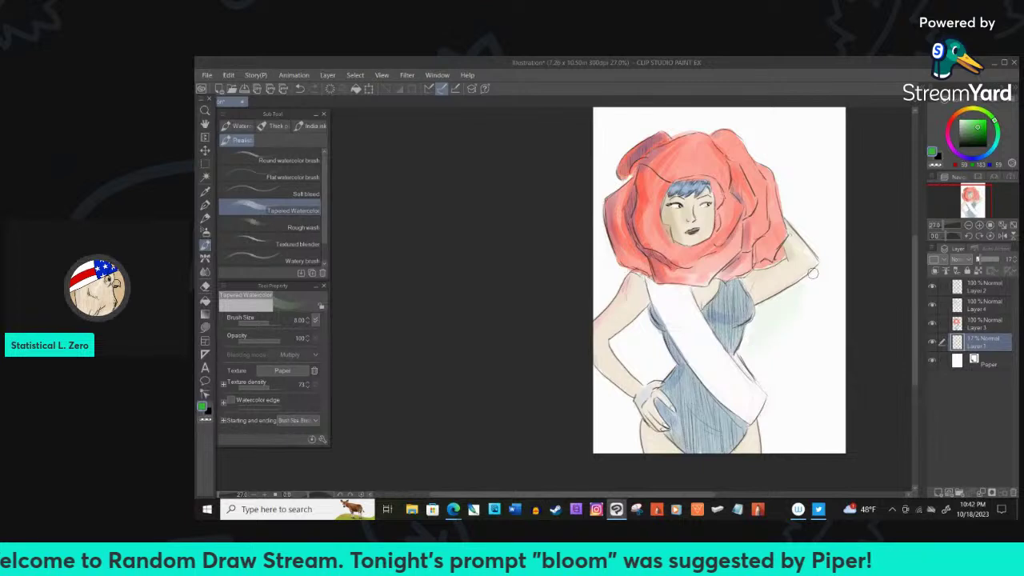
key(alt+])
mouse_move(813, 290)
mouse_down()
mouse_move(759, 330)
mouse_move(785, 300)
mouse_move(759, 312)
mouse_move(811, 282)
mouse_up()
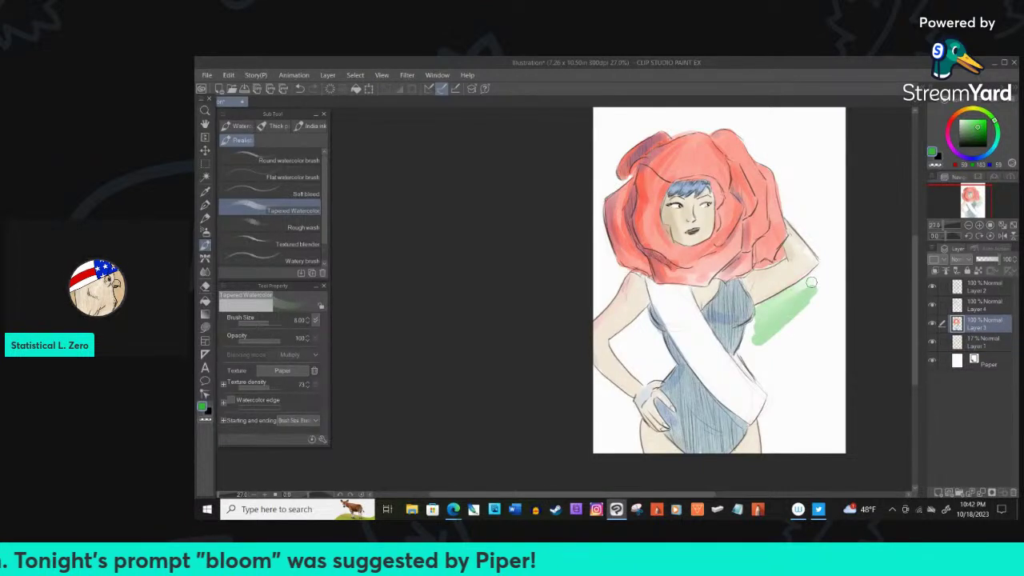
key(ctrl+z)
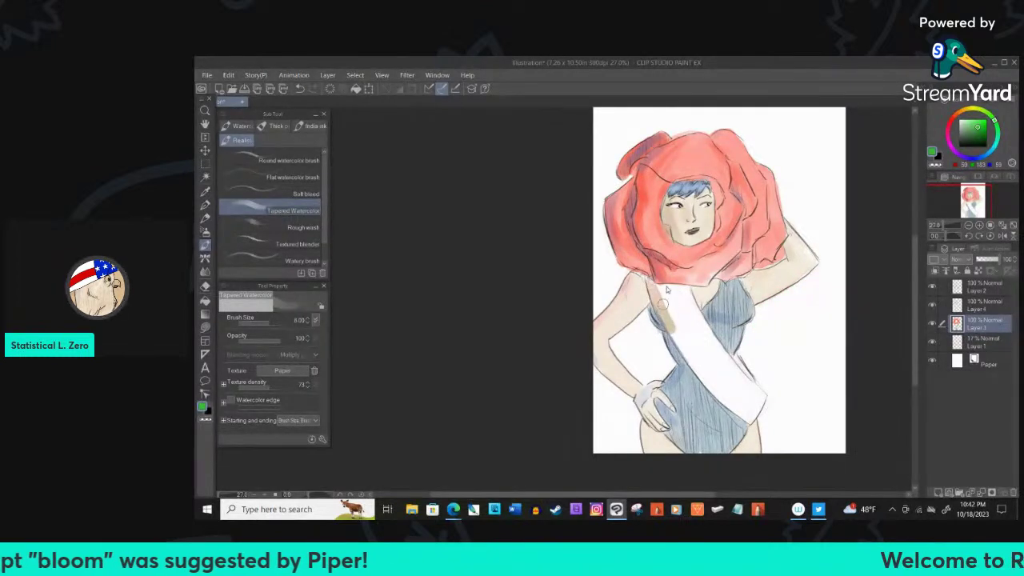
mouse_move(679, 322)
mouse_down()
mouse_move(724, 388)
mouse_move(684, 336)
mouse_move(704, 374)
mouse_move(752, 415)
mouse_move(760, 400)
mouse_move(724, 364)
mouse_move(744, 395)
mouse_move(686, 320)
mouse_move(724, 359)
mouse_move(684, 294)
mouse_move(651, 285)
mouse_move(685, 338)
mouse_move(662, 298)
mouse_move(679, 301)
mouse_move(720, 382)
mouse_up()
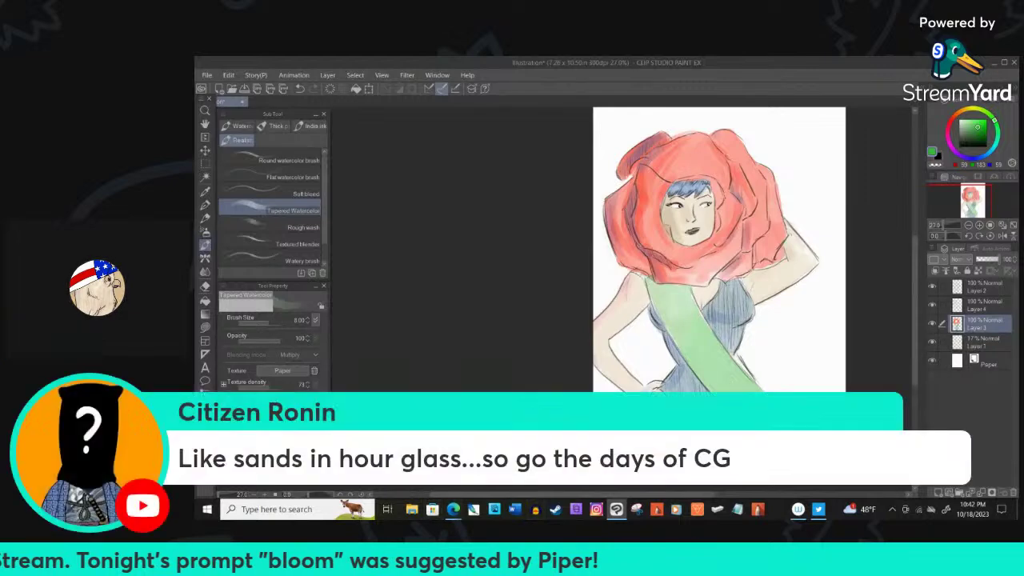
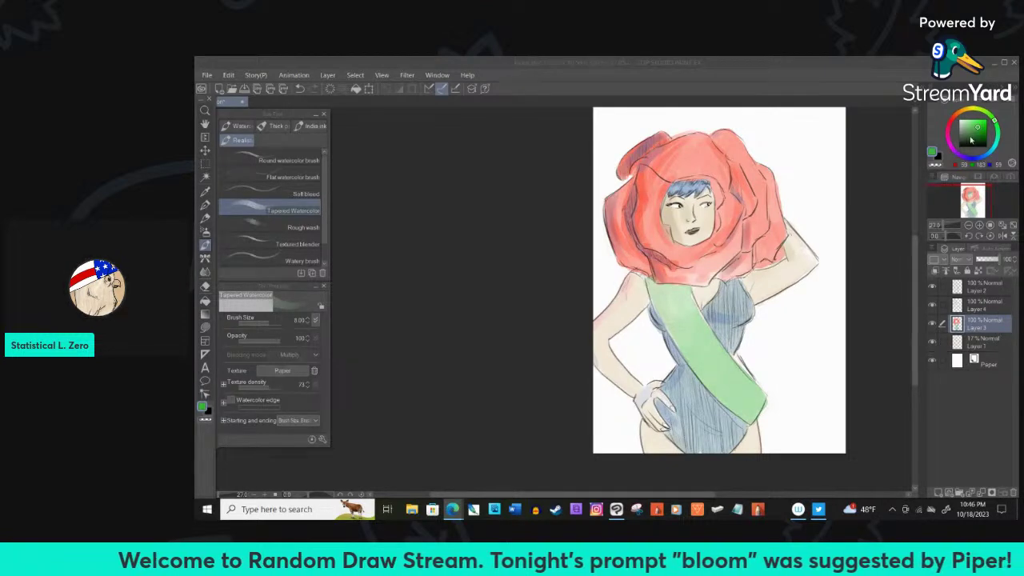
Glaze a second coat of green across the sash at chest height, undoing the first stroke near the shoulder
click(654, 291)
mouse_move(654, 290)
mouse_down()
mouse_move(677, 317)
mouse_move(667, 319)
mouse_move(678, 321)
mouse_move(669, 290)
mouse_move(693, 322)
mouse_up()
key(ctrl+z)
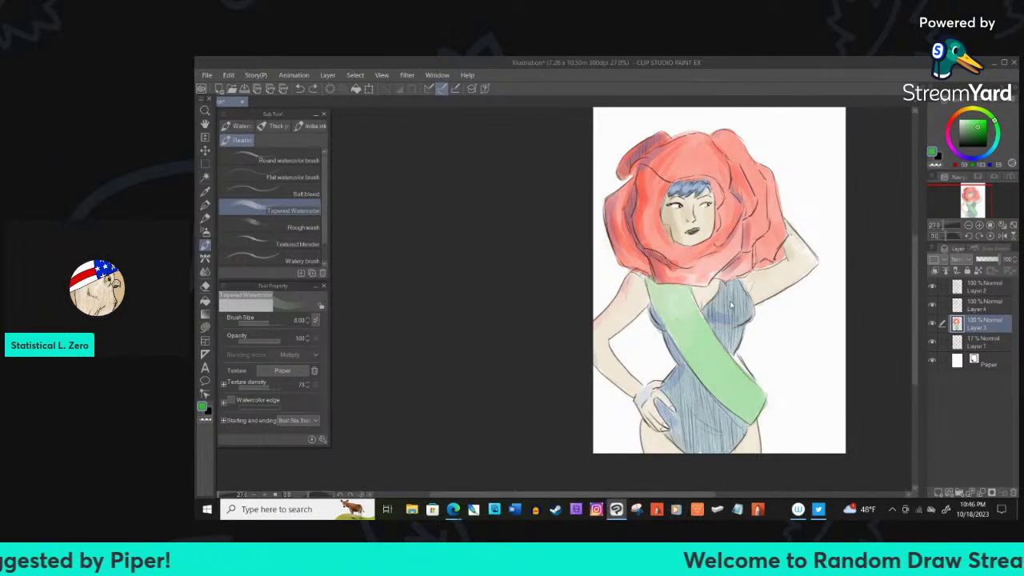
drag(724, 325, 673, 336)
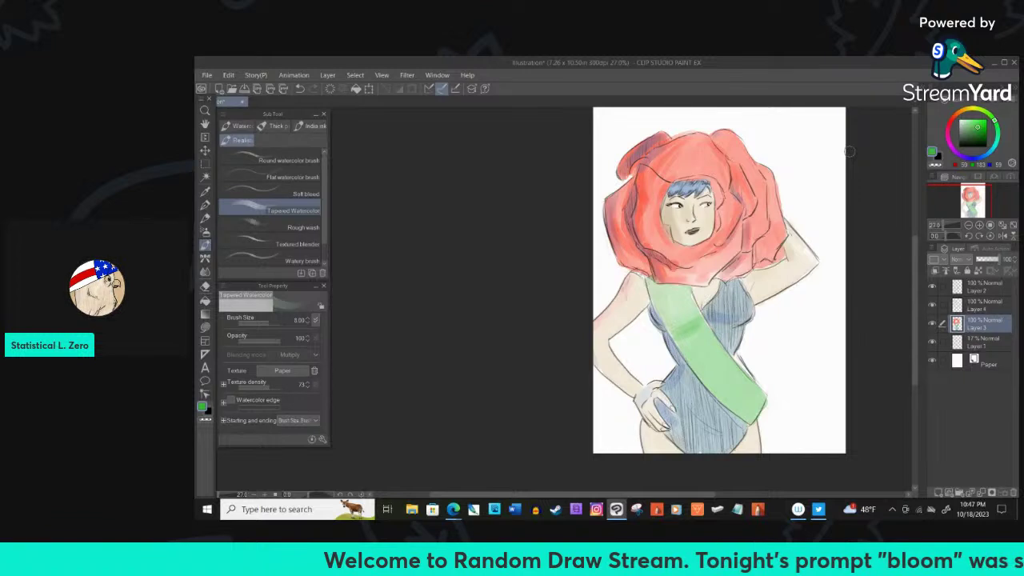
Choose a dark neutral grey and paint a cast shadow behind the flower's viewer's-left edge, the torso and the hip
click(976, 134)
click(961, 139)
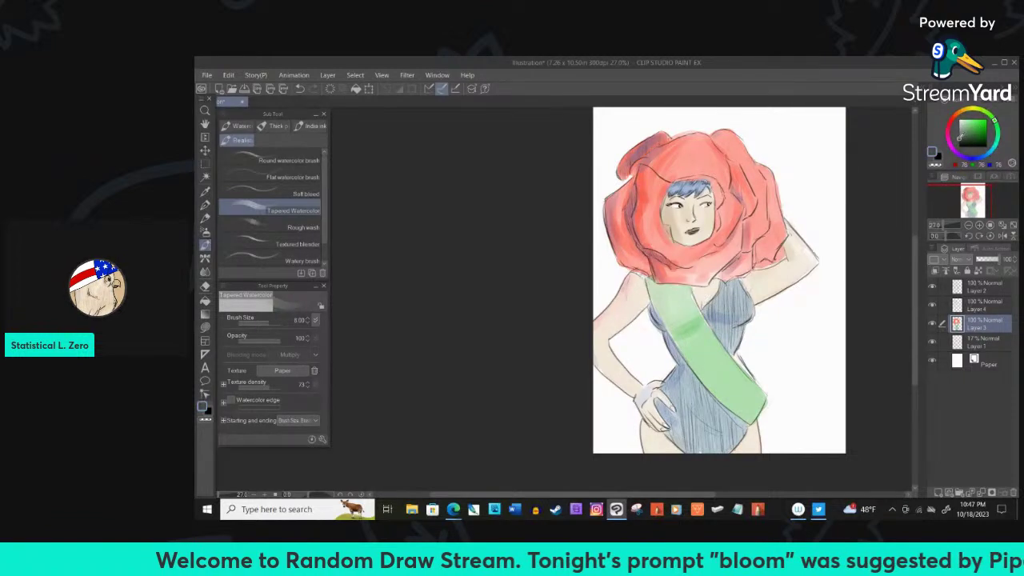
click(959, 137)
mouse_move(661, 128)
mouse_down()
mouse_move(608, 169)
mouse_move(616, 184)
mouse_move(602, 200)
mouse_move(603, 248)
mouse_move(601, 164)
mouse_up()
drag(602, 240, 619, 276)
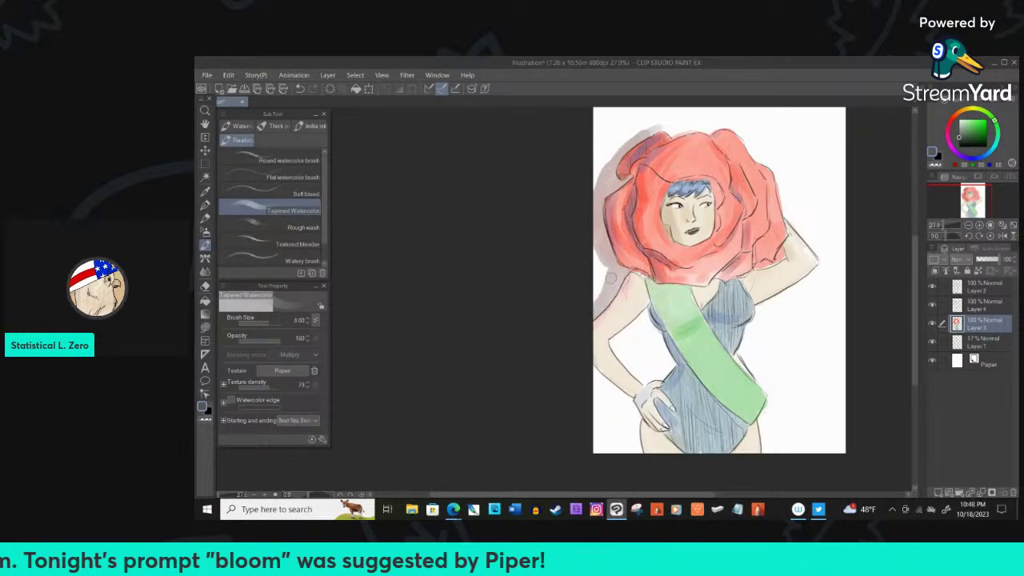
mouse_move(646, 310)
mouse_down()
mouse_move(659, 352)
mouse_move(644, 321)
mouse_move(637, 326)
mouse_move(640, 312)
mouse_move(657, 351)
mouse_move(630, 415)
mouse_move(636, 403)
mouse_move(631, 449)
mouse_move(635, 418)
mouse_move(640, 455)
mouse_move(628, 413)
mouse_move(628, 454)
mouse_up()
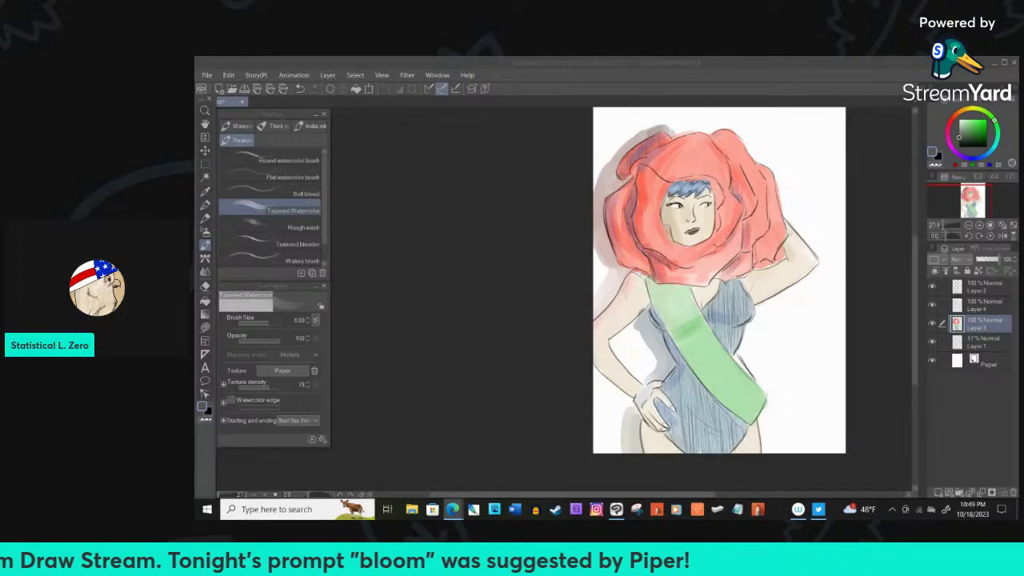
Extend the grey cast shadow above the flower, beside the viewer's-left shoulder and around the waist and hip
click(691, 117)
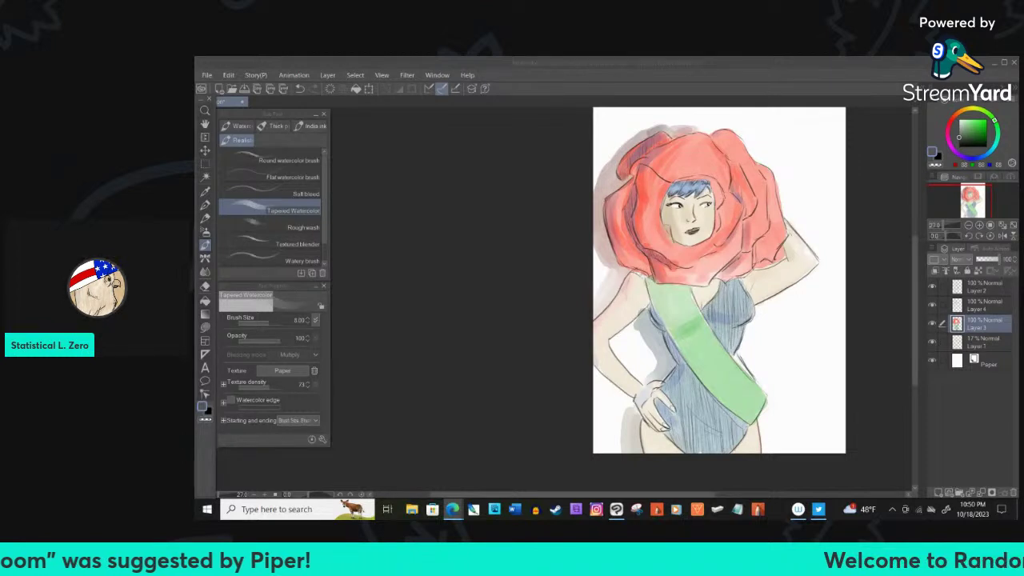
click(615, 277)
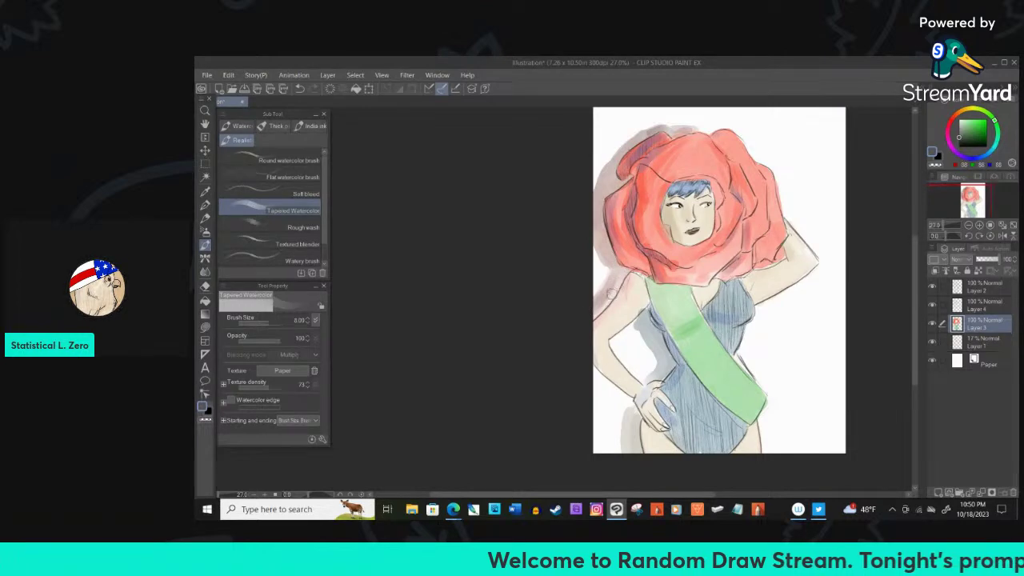
mouse_move(640, 328)
mouse_down()
mouse_move(654, 364)
mouse_move(635, 330)
mouse_move(625, 407)
mouse_move(637, 412)
mouse_move(631, 402)
mouse_up()
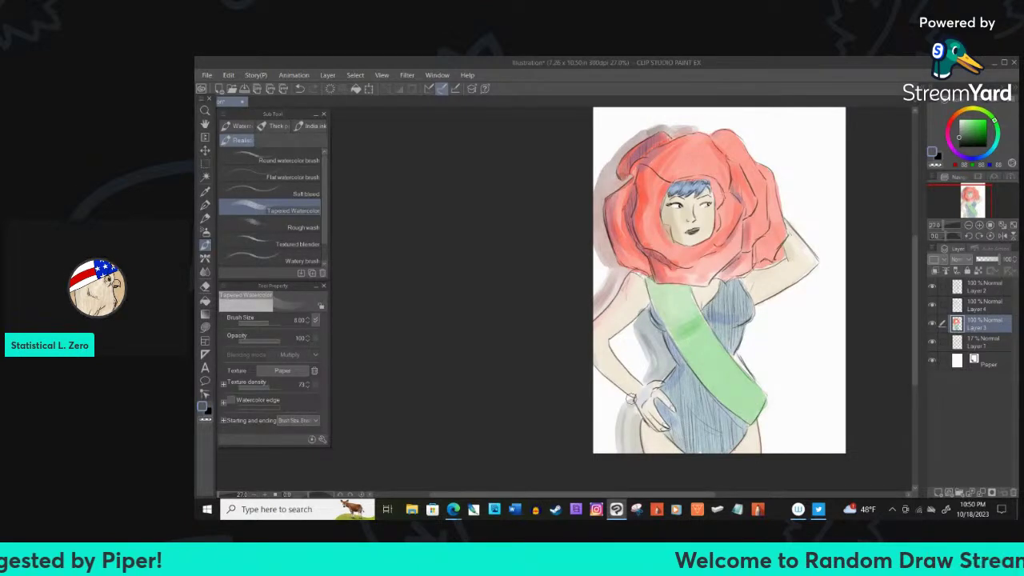
click(452, 510)
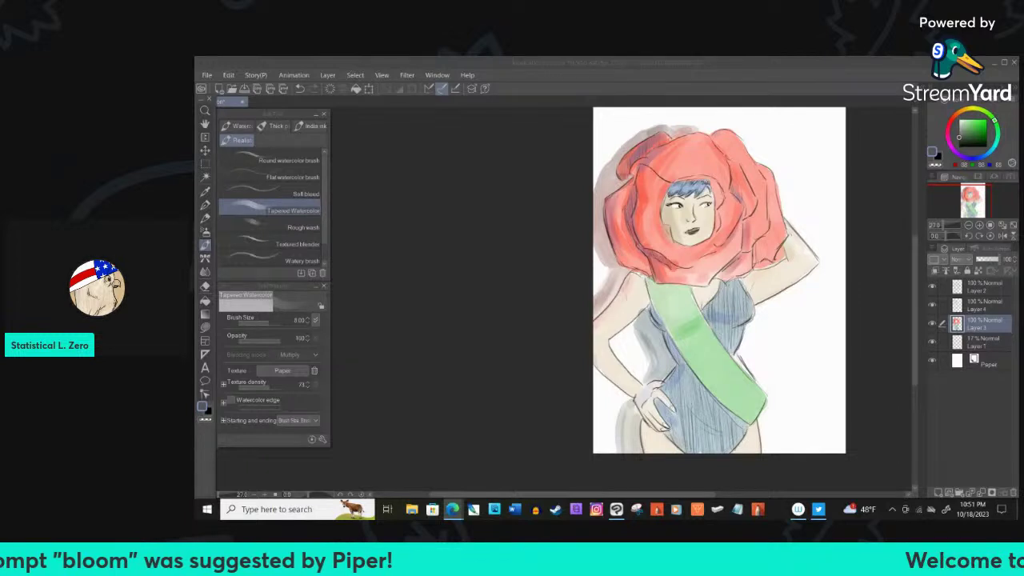
click(636, 323)
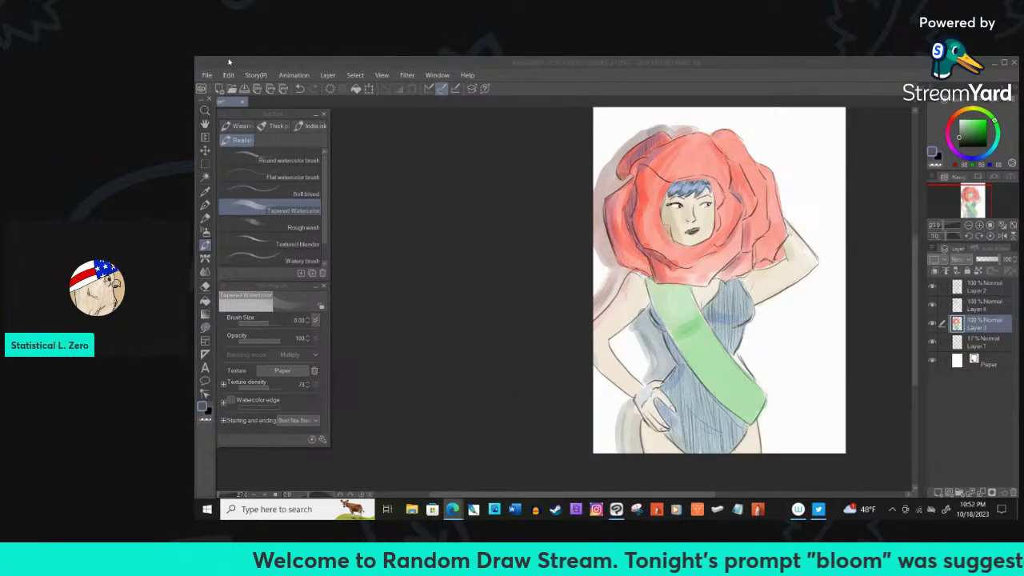
Create a new blank 7.26 x 10.50 in illustration at 300 dpi
key(alt+Tab)
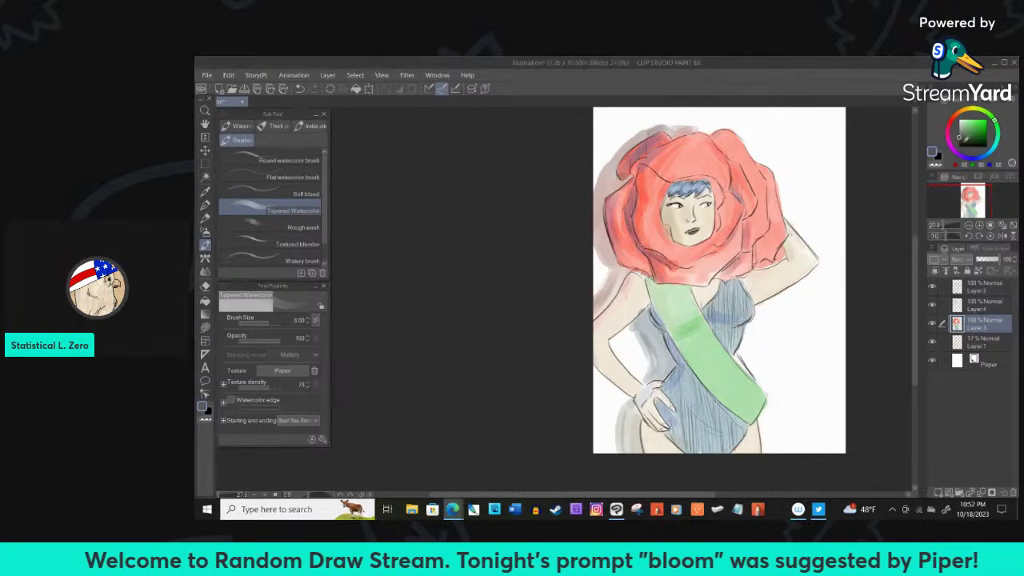
click(206, 74)
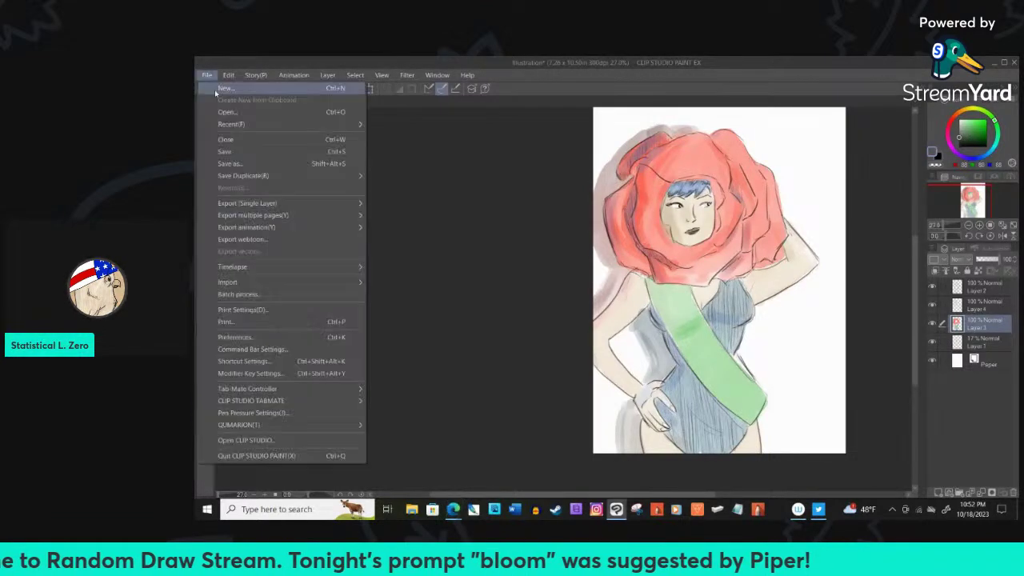
click(240, 82)
click(649, 144)
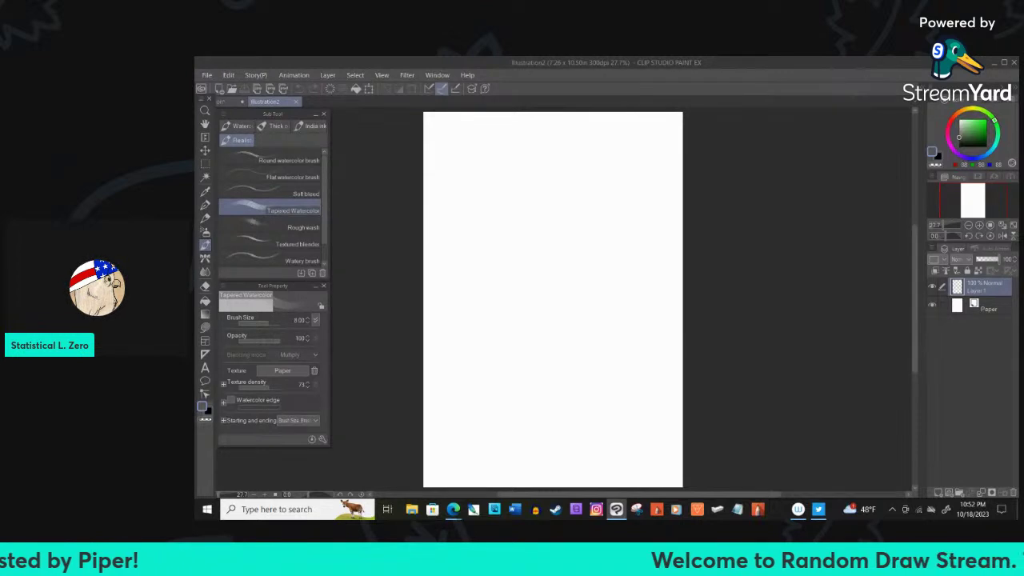
key(alt+Tab)
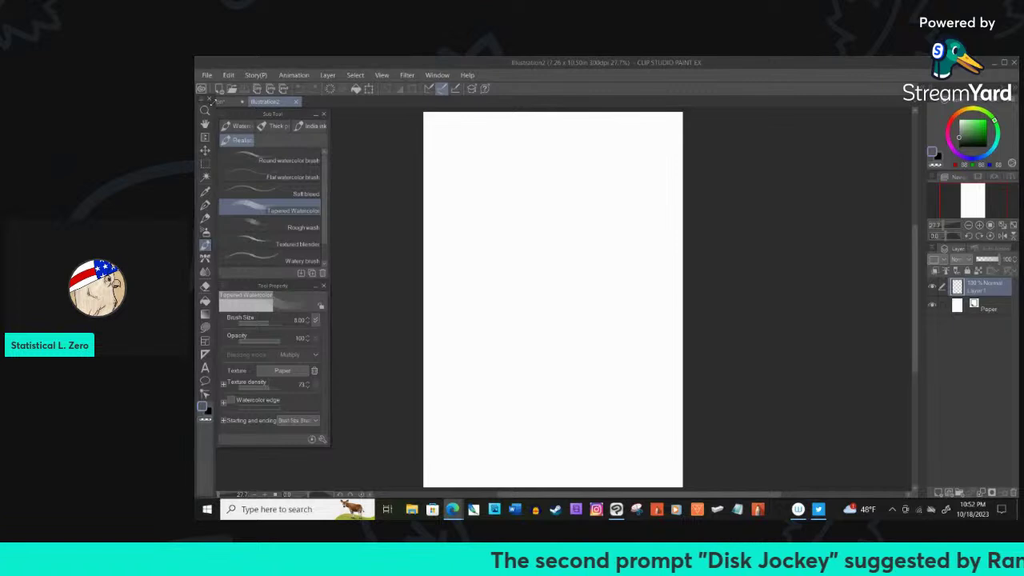
click(230, 103)
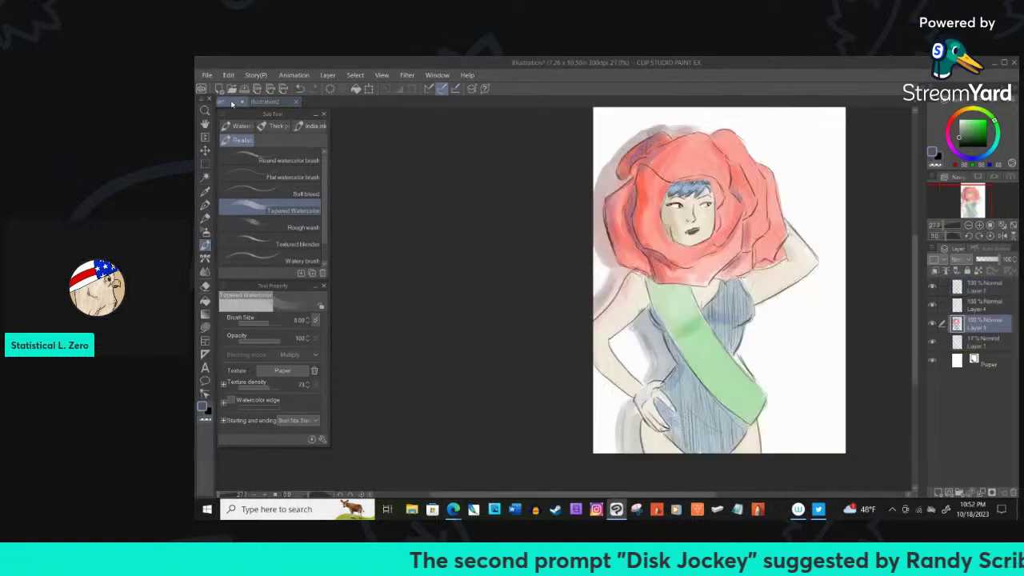
click(275, 104)
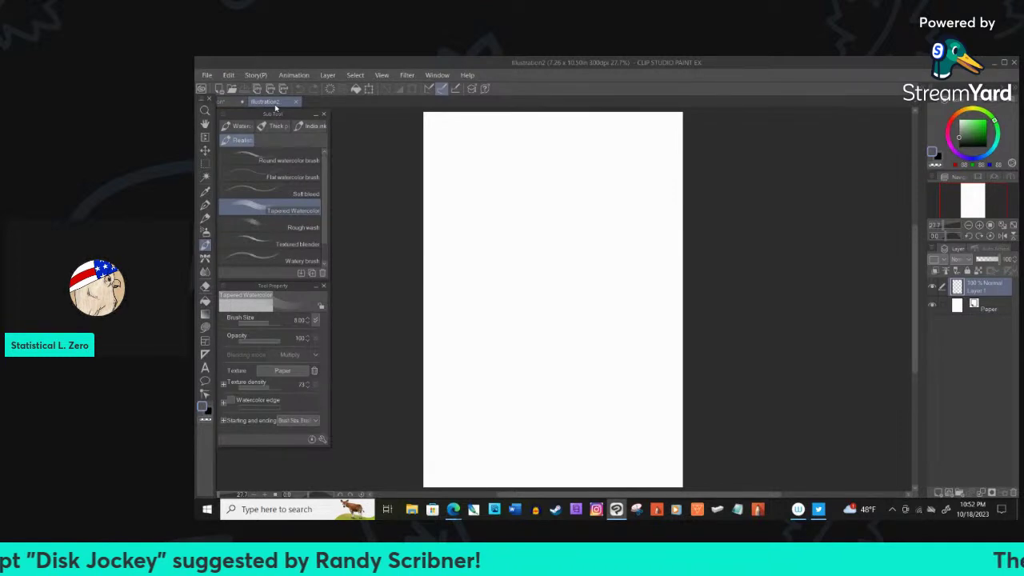
Take the Rough pencil with black at brush size 3.00, undoing the test stroke on the blank canvas
click(205, 218)
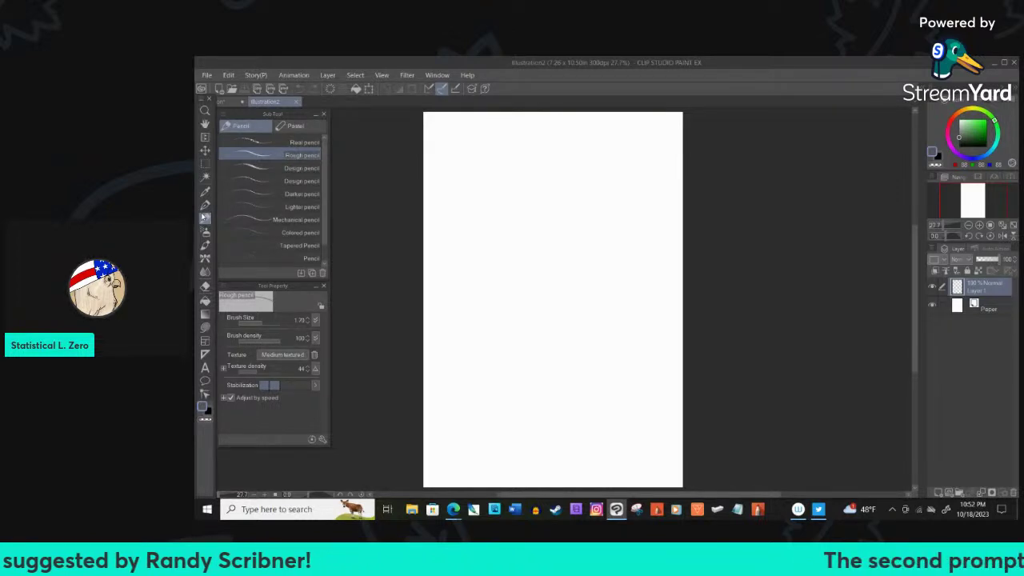
click(205, 216)
drag(535, 211, 582, 243)
key(ctrl+z)
key(bracketright)
key(bracketright)
key(bracketright)
key(bracketright)
key(bracketright)
key(bracketright)
key(bracketleft)
key(bracketleft)
key(bracketleft)
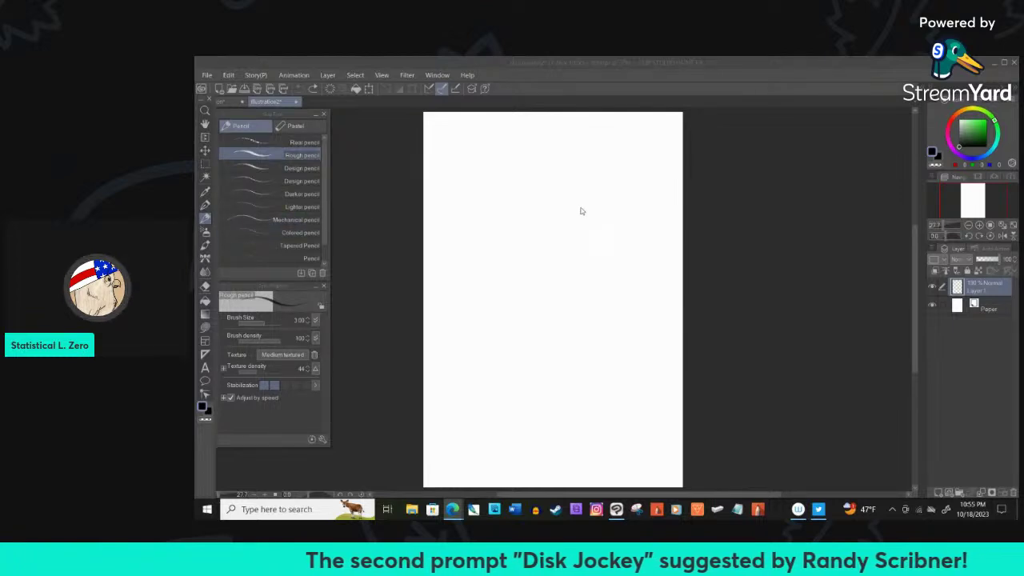
Lightly sketch a round head with angled chin guidelines above the canvas centre and mark its two eyes
click(541, 224)
mouse_move(539, 220)
mouse_down()
mouse_move(525, 245)
mouse_move(529, 225)
mouse_move(552, 267)
mouse_move(526, 228)
mouse_move(539, 279)
mouse_move(573, 262)
mouse_move(544, 266)
mouse_up()
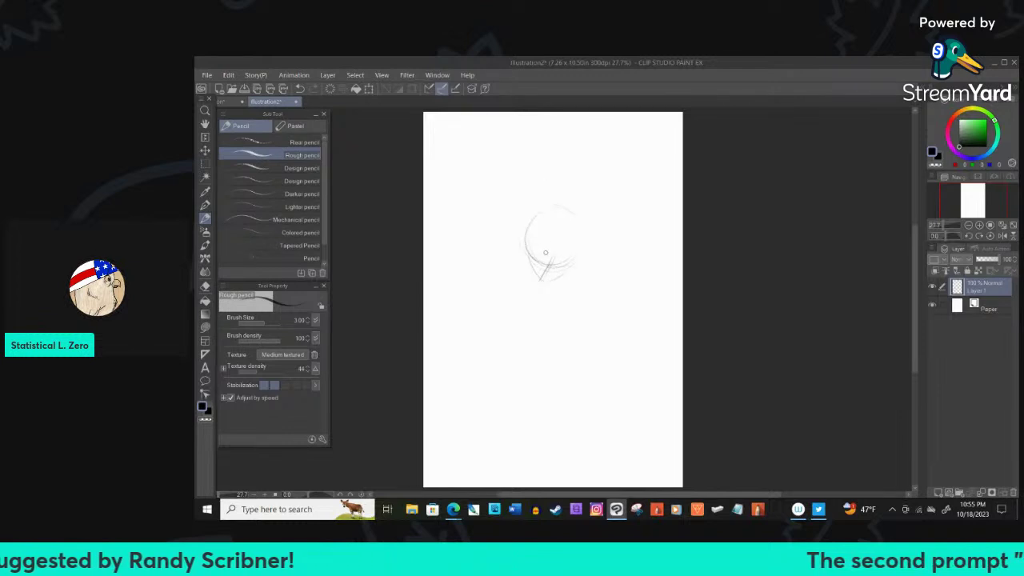
drag(544, 250, 560, 258)
click(543, 254)
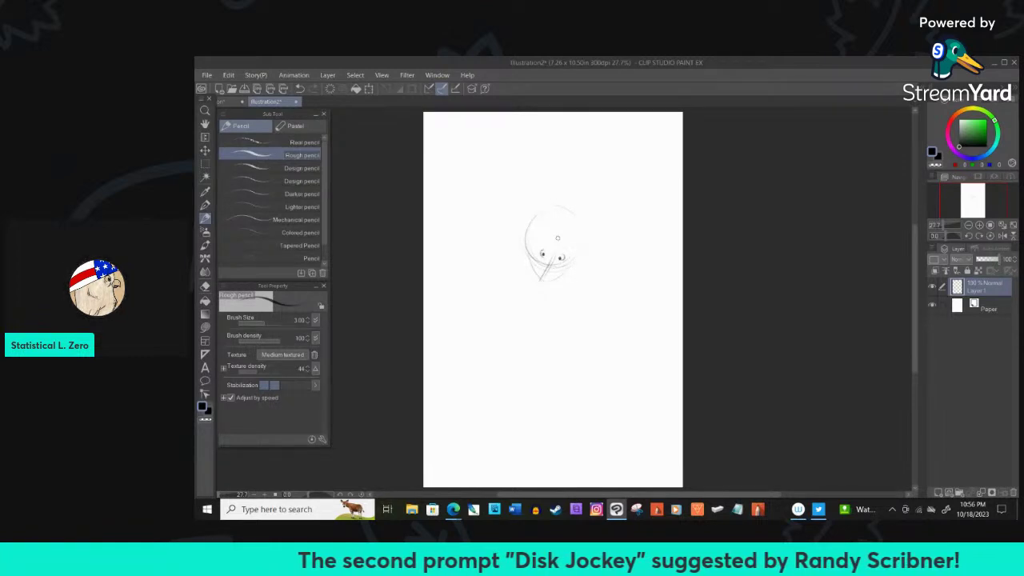
Sketch curled fingers beside the viewer's-left side of the head, and define the face's brows, cheek, jaw and mouth
mouse_move(518, 229)
mouse_down()
mouse_move(513, 260)
mouse_move(526, 259)
mouse_move(529, 229)
mouse_move(515, 234)
mouse_move(520, 261)
mouse_up()
mouse_move(528, 217)
mouse_down()
mouse_move(504, 238)
mouse_move(512, 232)
mouse_move(507, 257)
mouse_up()
drag(518, 221, 513, 227)
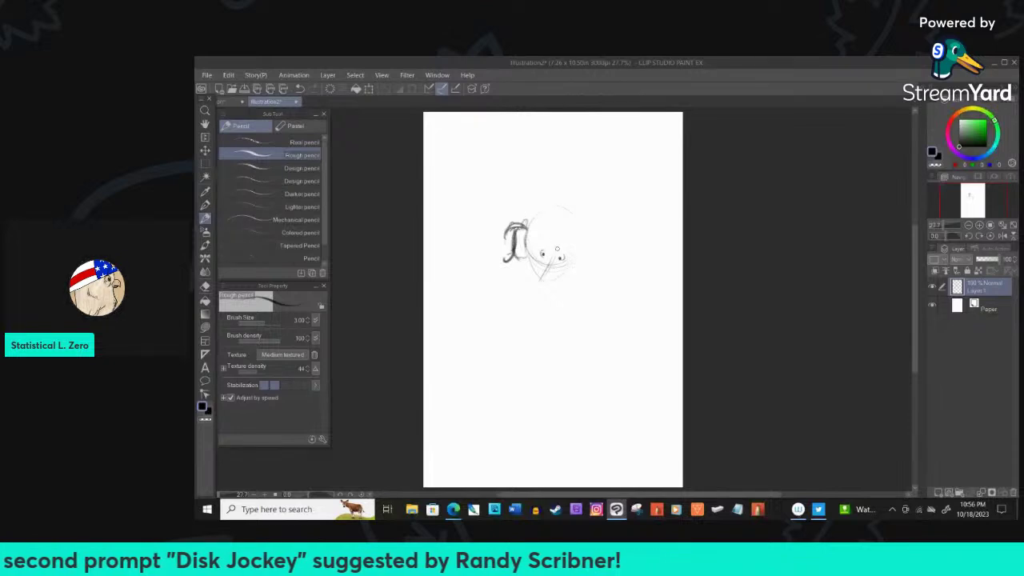
mouse_move(536, 248)
mouse_down()
mouse_move(579, 253)
mouse_move(531, 276)
mouse_move(553, 283)
mouse_move(572, 267)
mouse_move(576, 248)
mouse_move(565, 274)
mouse_move(572, 248)
mouse_up()
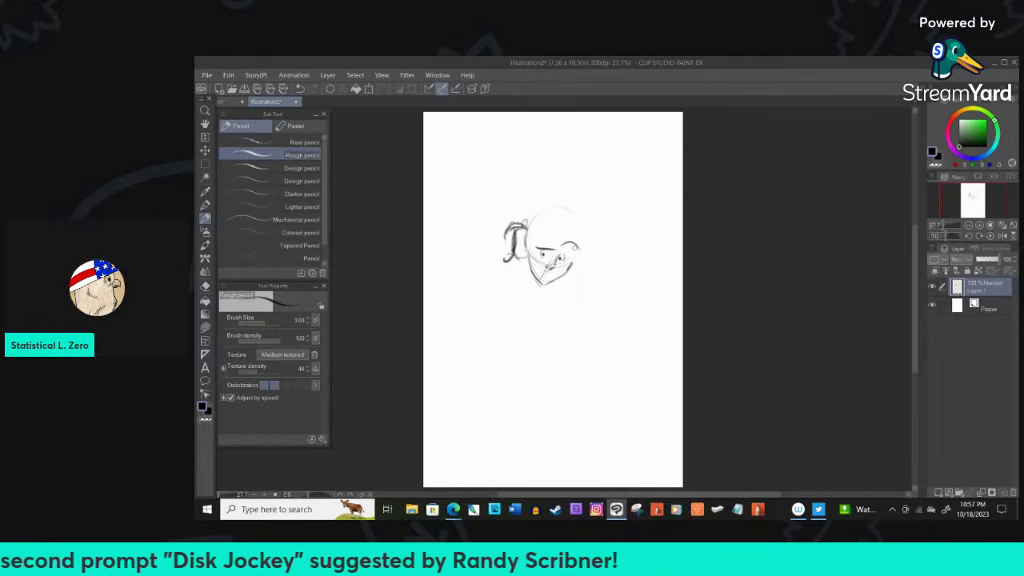
mouse_move(570, 242)
mouse_down()
mouse_move(579, 253)
mouse_move(556, 251)
mouse_move(555, 282)
mouse_up()
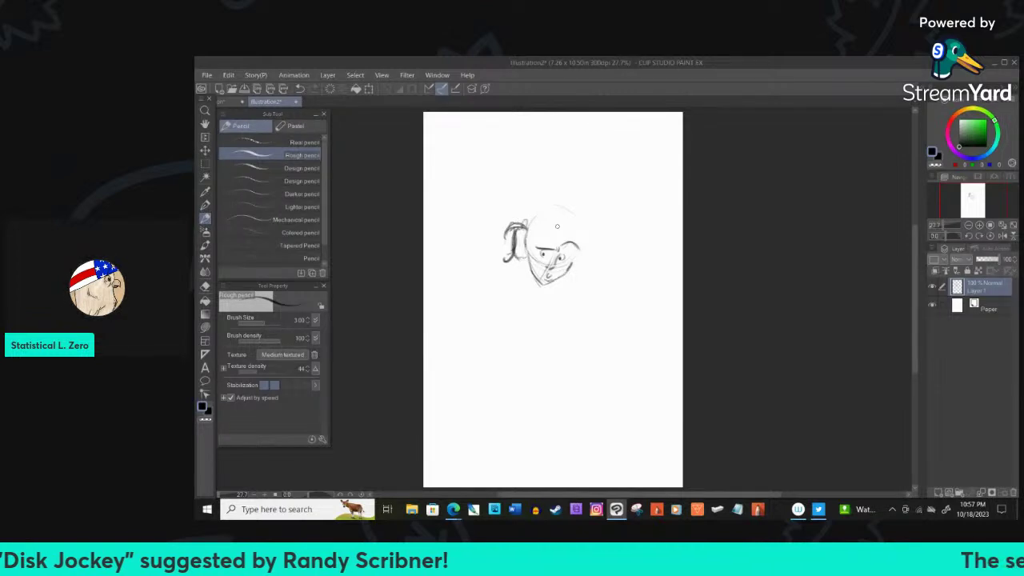
Draw a slanted cap brim across the forehead and a rounded cap dome above it, reinforcing its outline
drag(528, 226, 590, 254)
drag(532, 227, 588, 252)
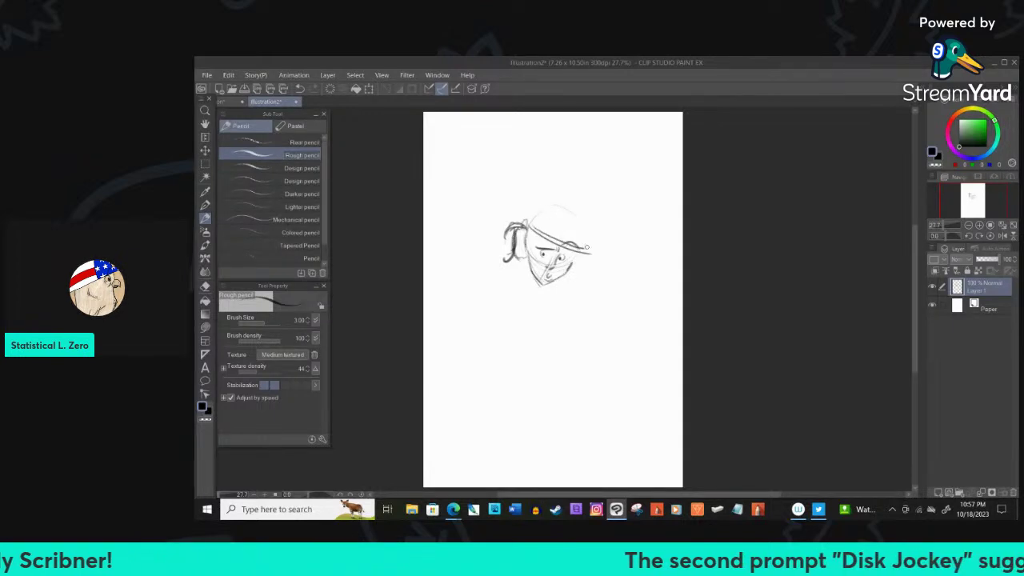
mouse_move(526, 212)
mouse_down()
mouse_move(559, 202)
mouse_move(582, 218)
mouse_move(584, 239)
mouse_move(583, 215)
mouse_move(563, 201)
mouse_move(540, 206)
mouse_move(576, 206)
mouse_up()
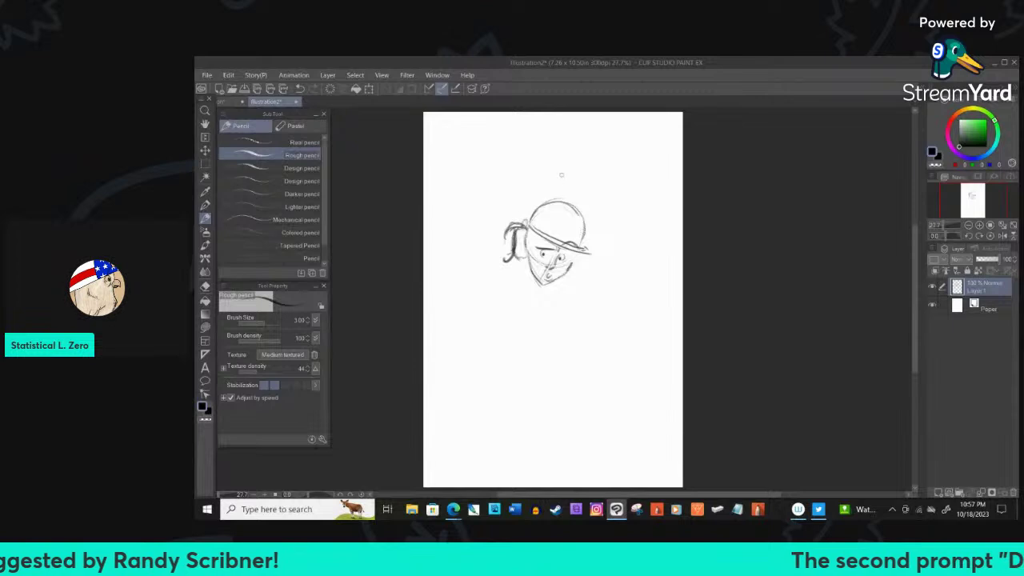
drag(554, 198, 582, 216)
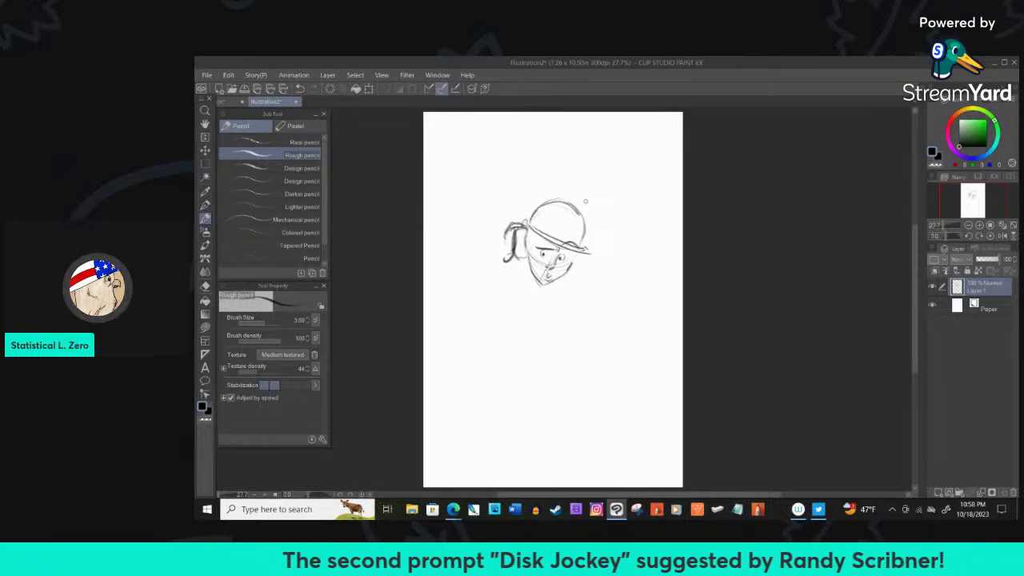
mouse_move(582, 247)
mouse_down()
mouse_move(585, 222)
mouse_move(571, 200)
mouse_move(531, 212)
mouse_move(526, 230)
mouse_up()
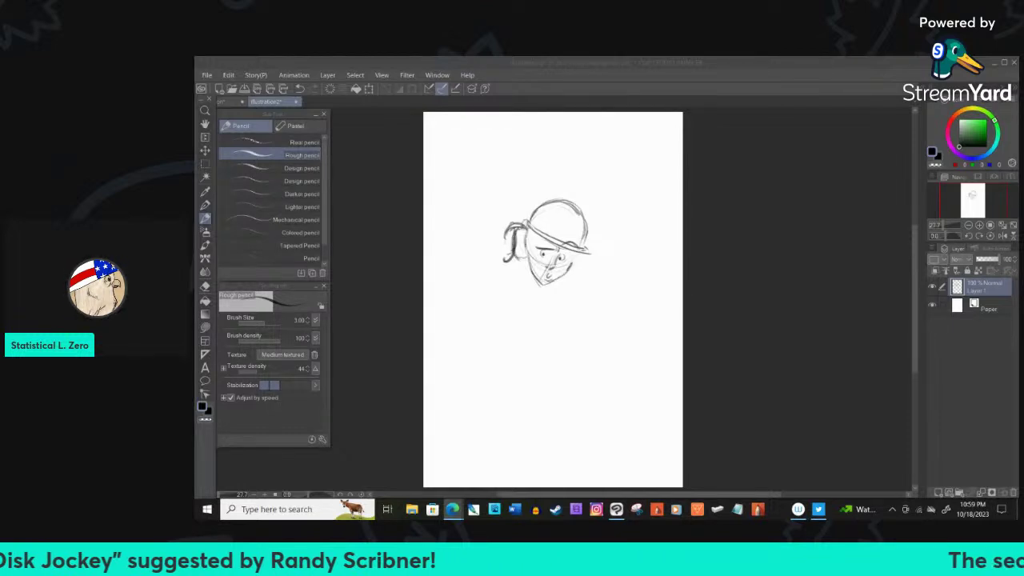
click(529, 235)
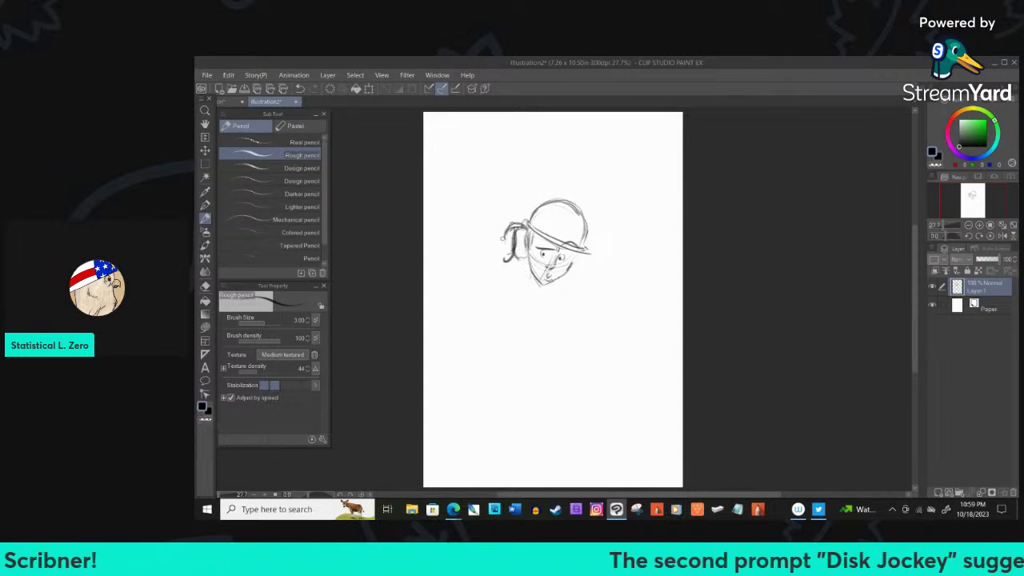
Sketch the bent arm raised to the head, the torso side, the opposite shoulder and a V-shaped collar
mouse_move(507, 236)
mouse_down()
mouse_move(457, 238)
mouse_move(446, 254)
mouse_move(458, 271)
mouse_move(499, 254)
mouse_move(445, 270)
mouse_move(508, 296)
mouse_move(516, 261)
mouse_move(531, 264)
mouse_move(544, 303)
mouse_move(568, 272)
mouse_up()
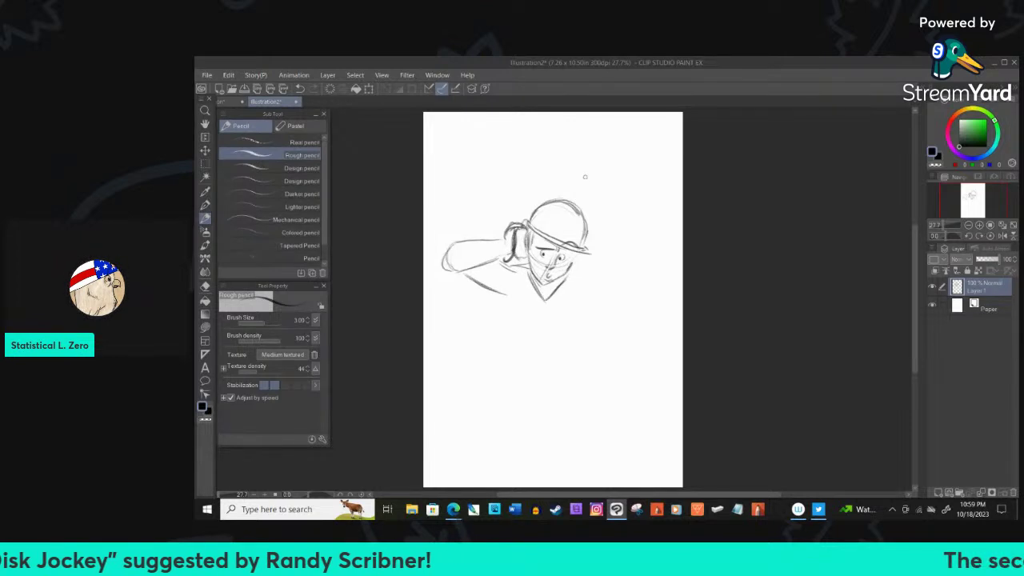
mouse_move(505, 268)
mouse_down()
mouse_move(525, 269)
mouse_move(496, 288)
mouse_move(511, 340)
mouse_up()
drag(574, 275, 602, 293)
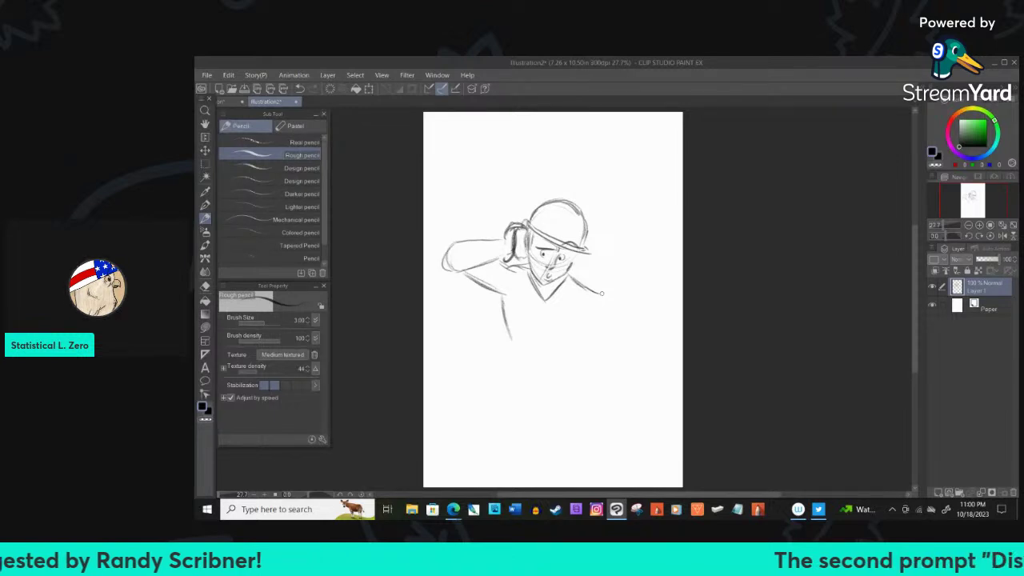
mouse_move(555, 280)
mouse_down()
mouse_move(566, 293)
mouse_move(544, 314)
mouse_move(565, 309)
mouse_move(569, 280)
mouse_up()
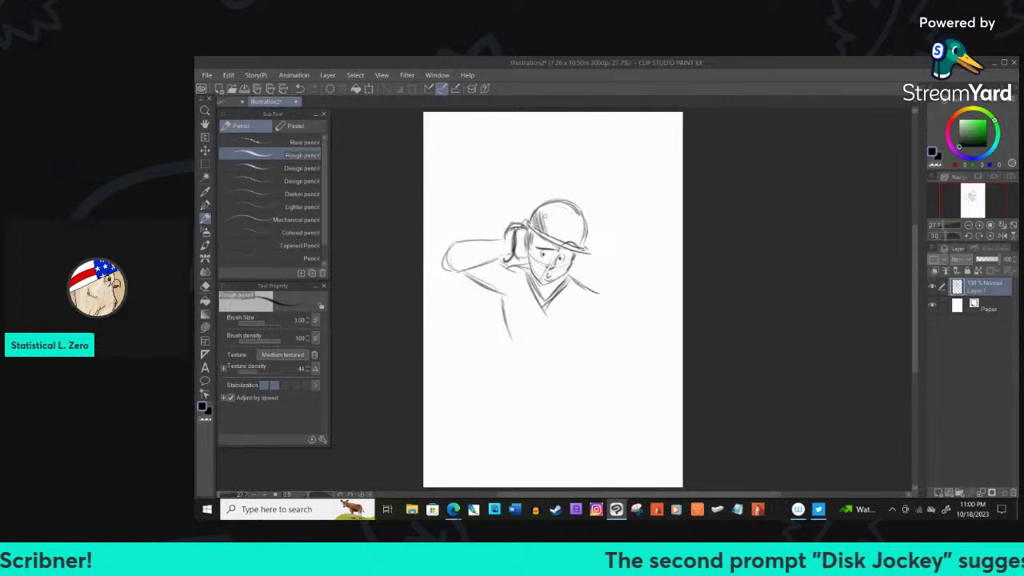
Shade the cap dome with closely spaced curved hatching down to the brim
drag(545, 212, 551, 234)
drag(548, 218, 556, 237)
drag(551, 215, 561, 237)
drag(553, 208, 565, 240)
drag(558, 212, 569, 244)
drag(564, 209, 575, 243)
drag(567, 214, 578, 242)
drag(572, 216, 581, 240)
drag(577, 217, 585, 246)
mouse_move(575, 241)
mouse_down()
mouse_move(582, 248)
mouse_move(563, 244)
mouse_up()
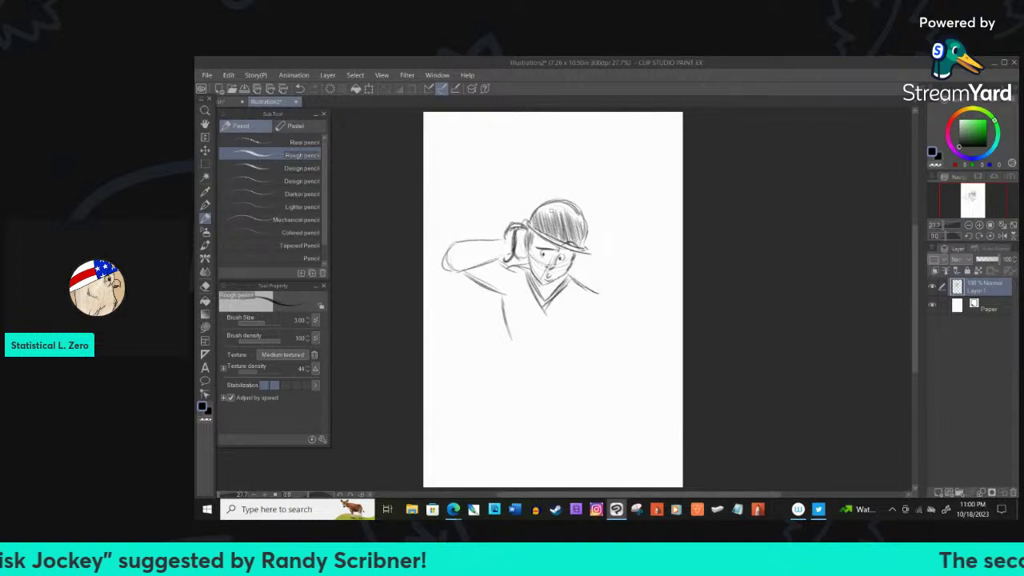
Add the raised arm's cuff, extend the torso to the waist and outline the lowered sleeve reaching forward with its cuff
mouse_move(497, 235)
mouse_down()
mouse_move(491, 264)
mouse_move(506, 302)
mouse_move(523, 264)
mouse_up()
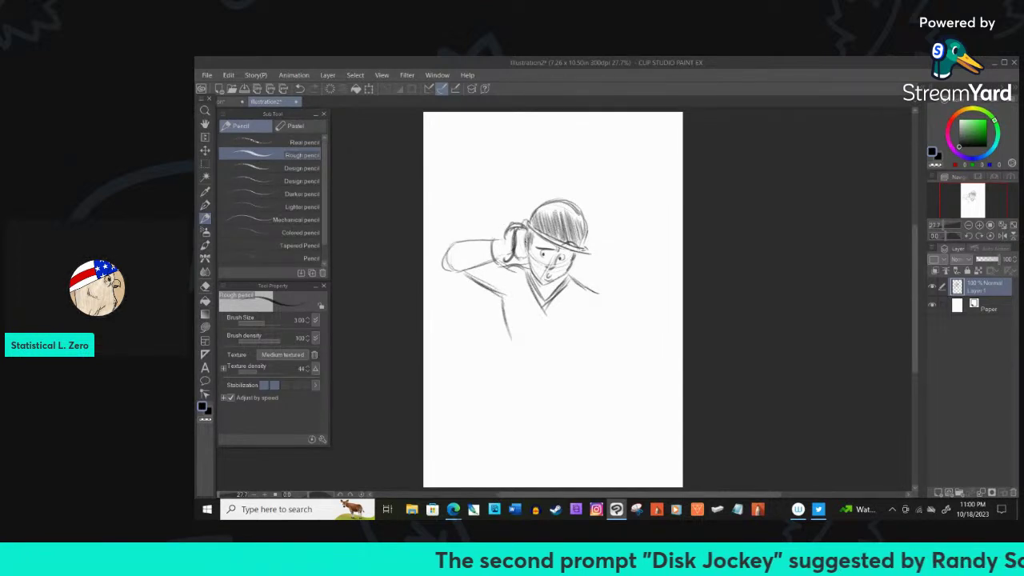
drag(499, 307, 516, 364)
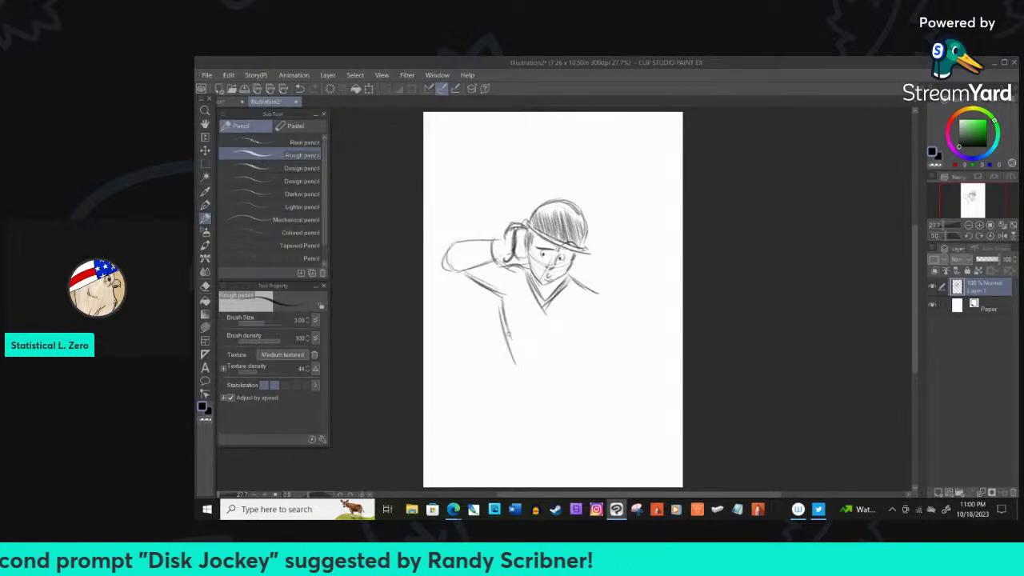
drag(570, 277, 597, 294)
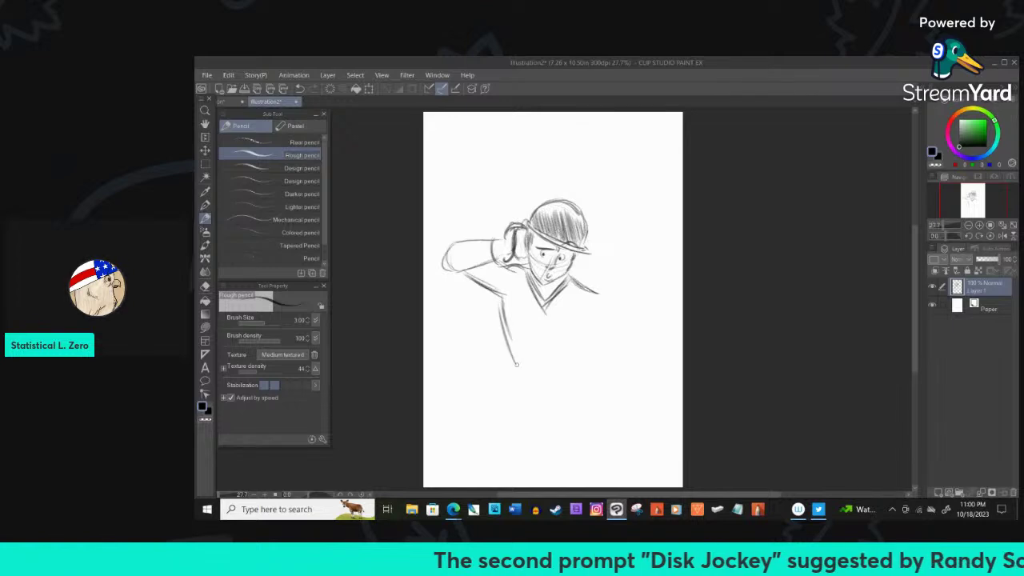
mouse_move(599, 293)
mouse_down()
mouse_move(607, 302)
mouse_move(566, 413)
mouse_up()
mouse_move(567, 323)
mouse_down()
mouse_move(555, 384)
mouse_move(537, 403)
mouse_move(569, 410)
mouse_up()
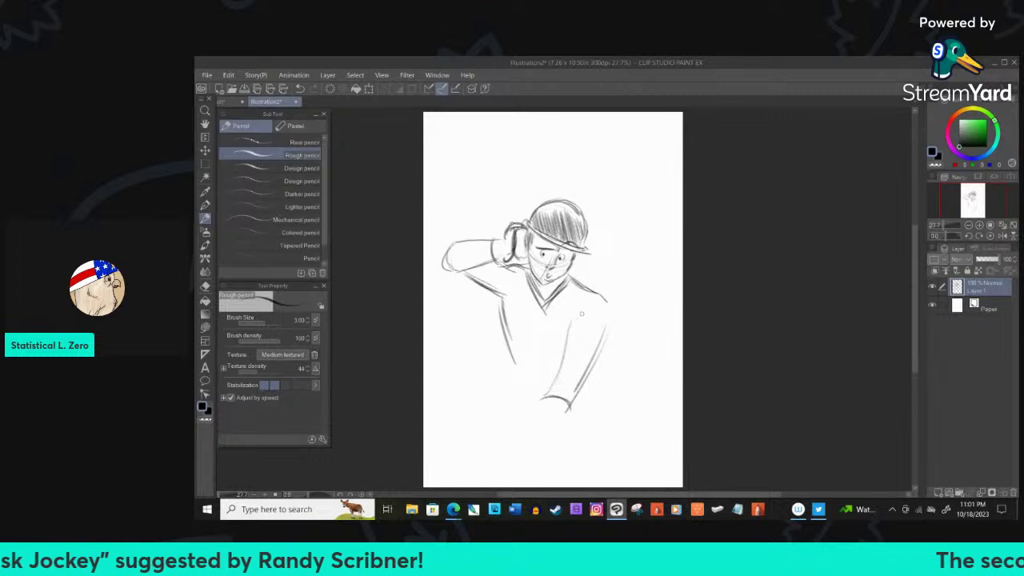
mouse_move(568, 316)
mouse_down()
mouse_move(545, 332)
mouse_move(559, 339)
mouse_move(529, 344)
mouse_move(554, 382)
mouse_up()
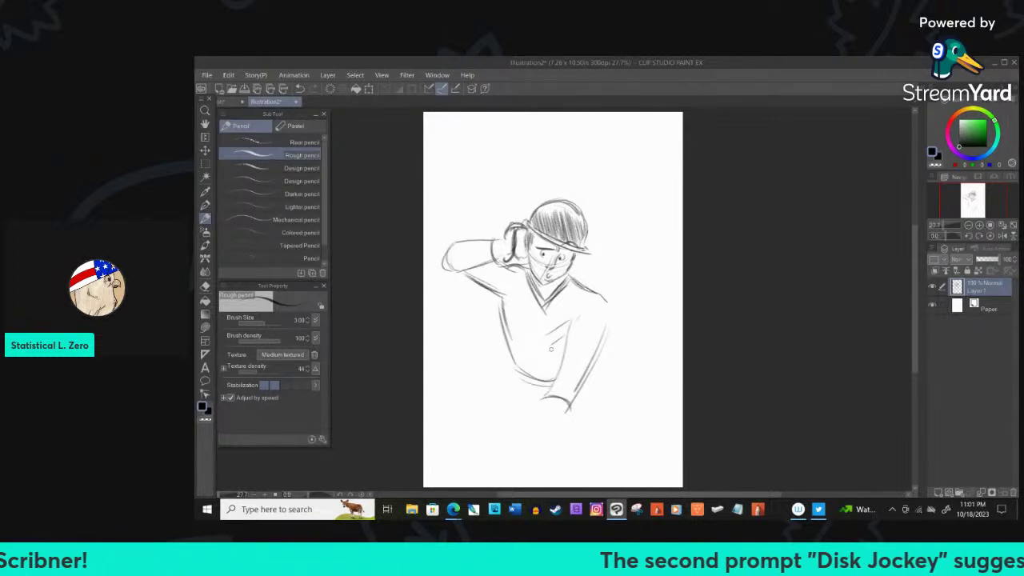
drag(606, 298, 602, 339)
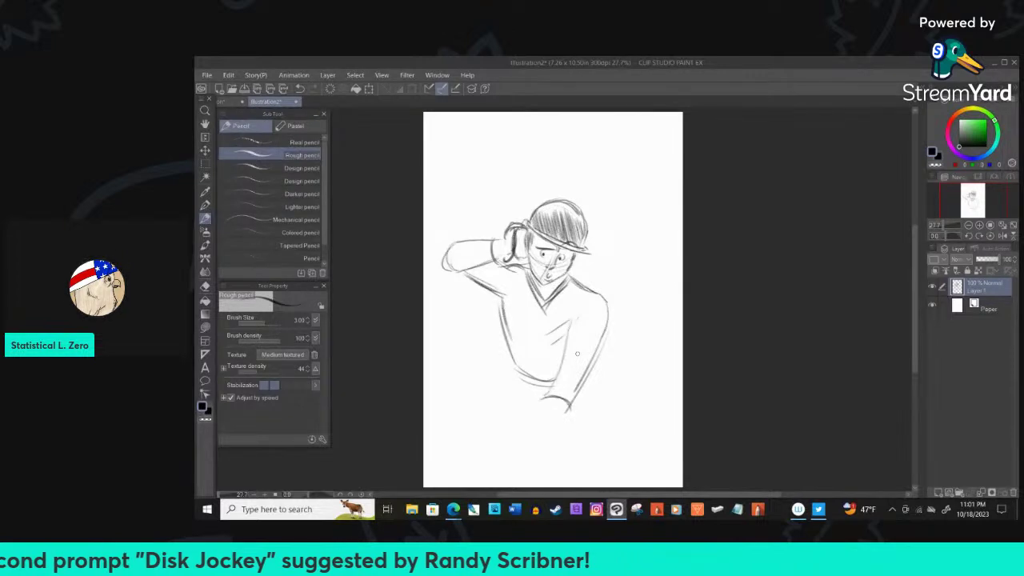
Sketch the back of the lowered hand with its thumb and first finger below the cuff, undoing and redrawing unwanted strokes
mouse_move(547, 396)
mouse_down()
mouse_move(521, 413)
mouse_move(555, 423)
mouse_up()
drag(534, 410, 513, 433)
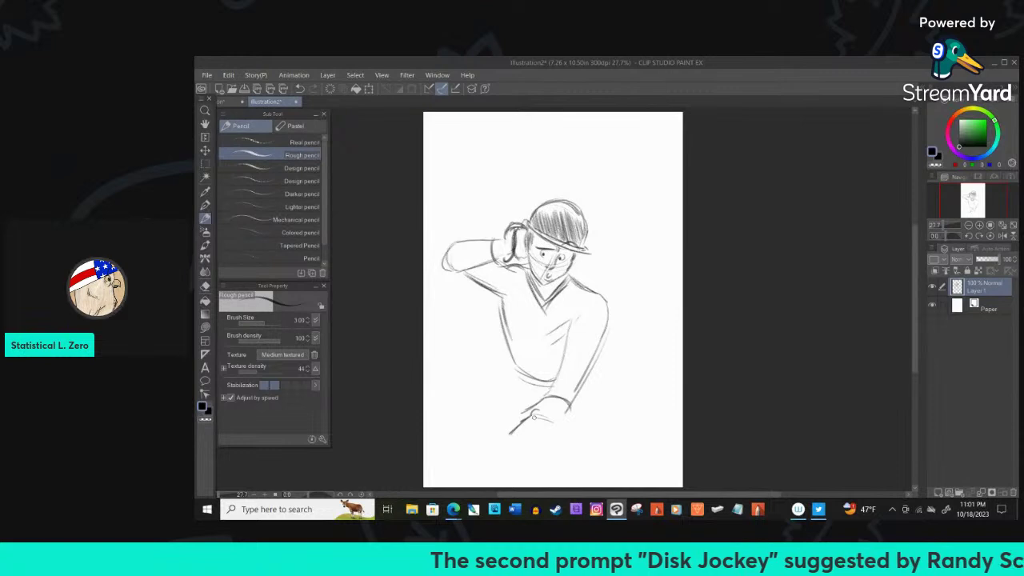
key(ctrl+z)
mouse_move(521, 420)
mouse_down()
mouse_move(520, 441)
mouse_move(510, 426)
mouse_move(516, 446)
mouse_move(507, 434)
mouse_move(505, 443)
mouse_move(526, 437)
mouse_up()
key(ctrl+z)
key(ctrl+z)
drag(550, 404, 533, 421)
key(ctrl+z)
key(ctrl+z)
key(ctrl+z)
key(ctrl+z)
key(ctrl+z)
key(ctrl+z)
mouse_move(574, 405)
mouse_down()
mouse_move(537, 431)
mouse_move(509, 424)
mouse_move(497, 436)
mouse_move(519, 424)
mouse_move(515, 456)
mouse_up()
key(ctrl+z)
key(ctrl+z)
drag(529, 420, 520, 434)
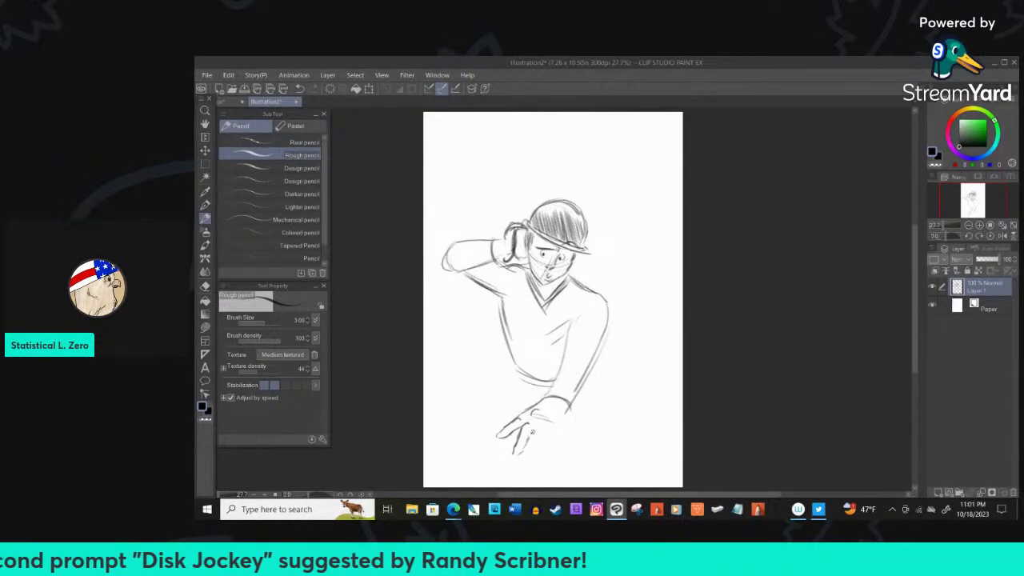
Complete the lowered hand's remaining fingers and outer edge, and firm up the sleeve and waist lines
drag(522, 456, 542, 434)
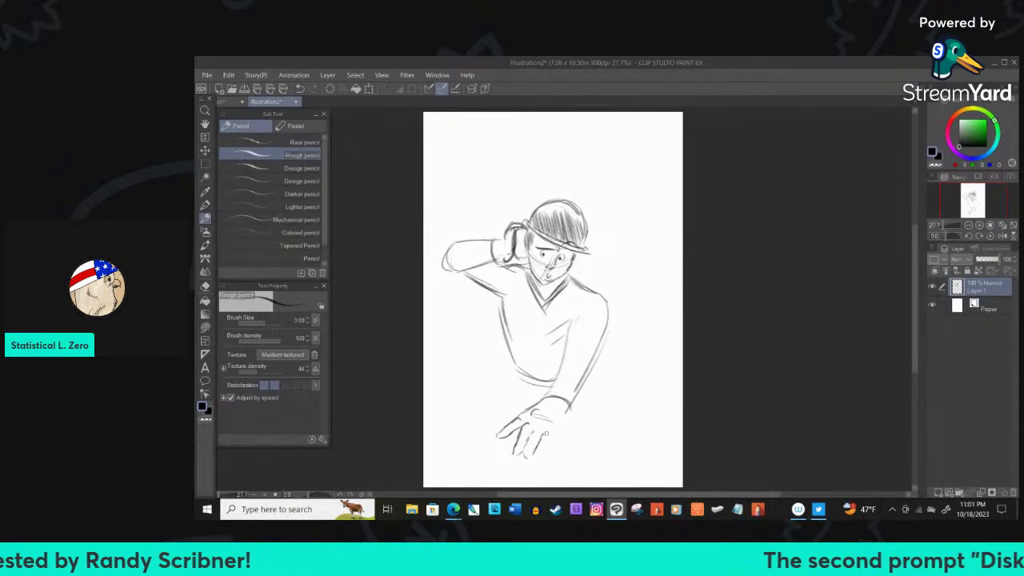
key(ctrl)
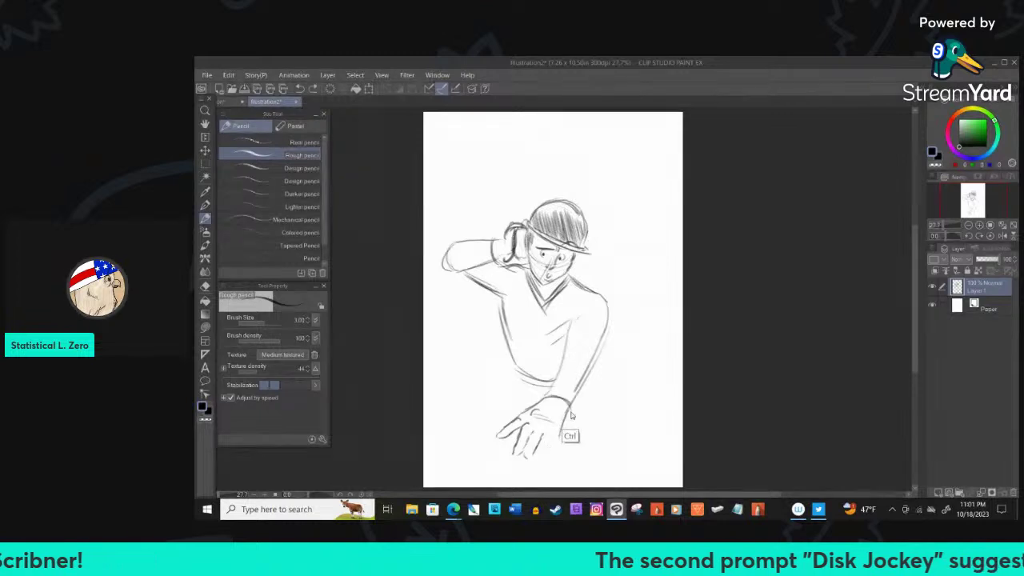
key(ctrl+z)
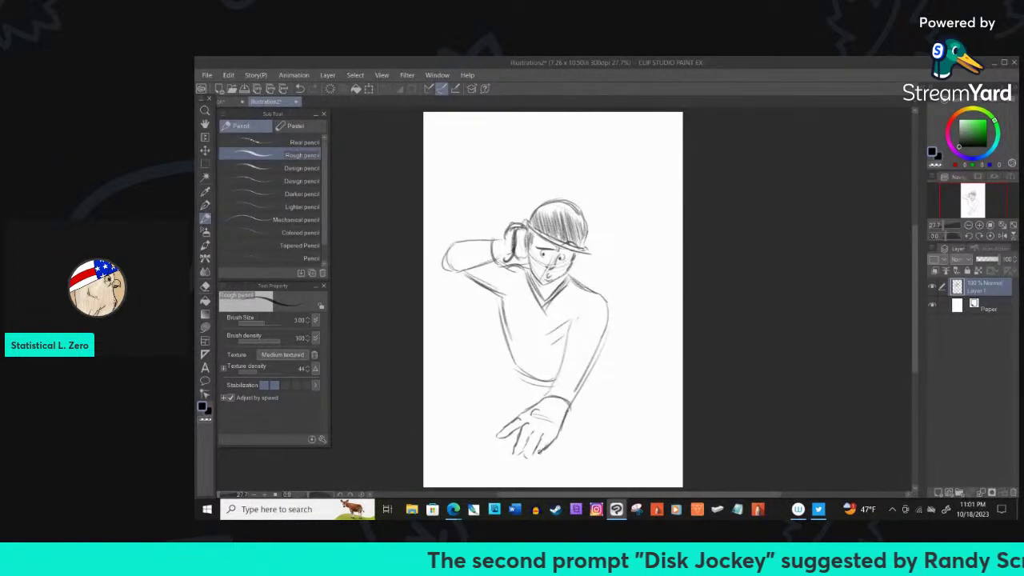
mouse_move(555, 435)
mouse_down()
mouse_move(534, 459)
mouse_move(539, 449)
mouse_up()
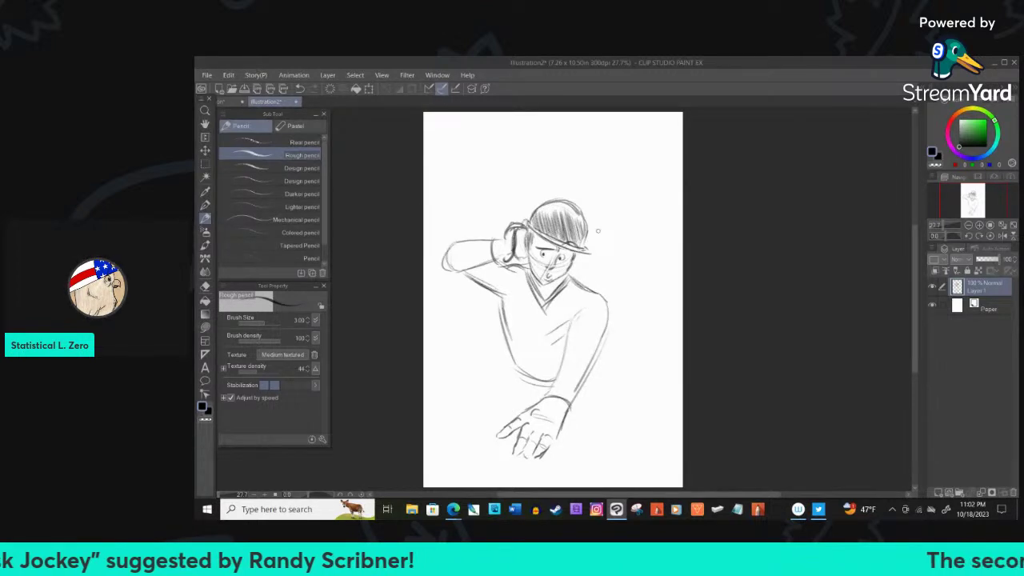
drag(598, 339, 573, 411)
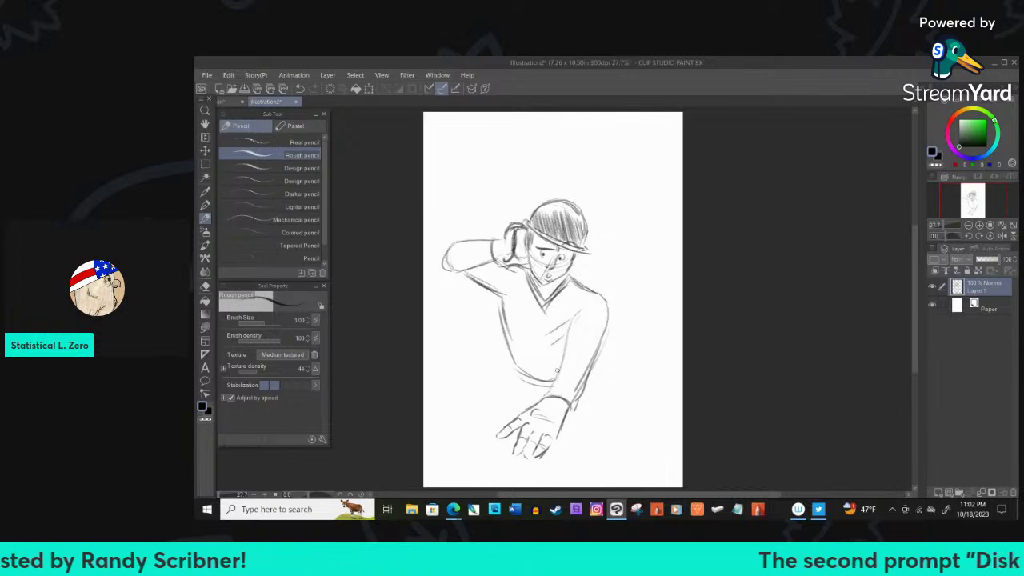
mouse_move(510, 351)
mouse_down()
mouse_move(509, 373)
mouse_move(543, 383)
mouse_up()
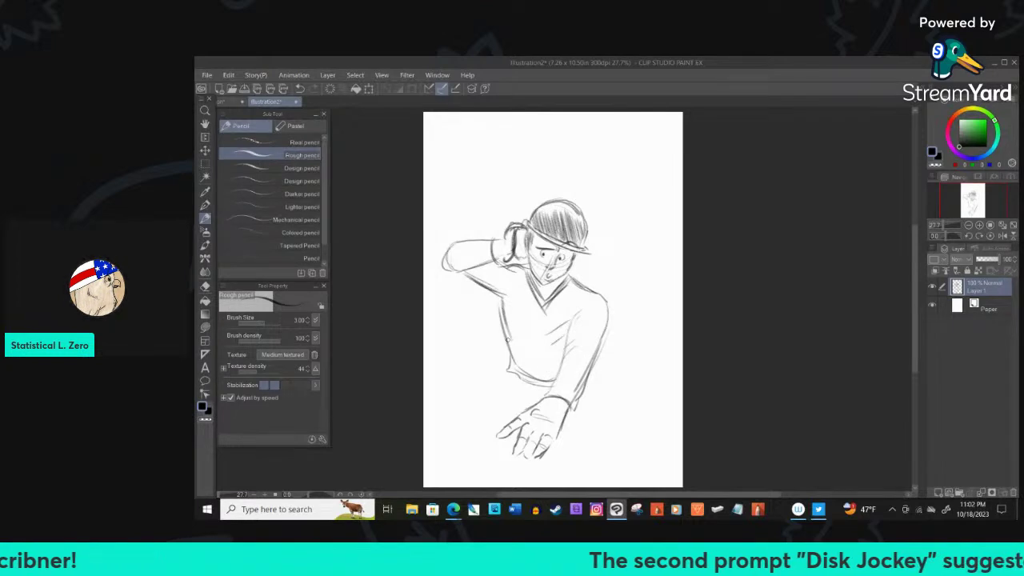
Outline a wide table in perspective around the lowered hand, redrawing its viewer's-right edge at a shallower angle
mouse_move(440, 378)
mouse_down()
mouse_move(640, 387)
mouse_move(448, 396)
mouse_move(424, 423)
mouse_up()
mouse_move(438, 461)
mouse_down()
mouse_move(486, 462)
mouse_move(477, 461)
mouse_move(662, 461)
mouse_up()
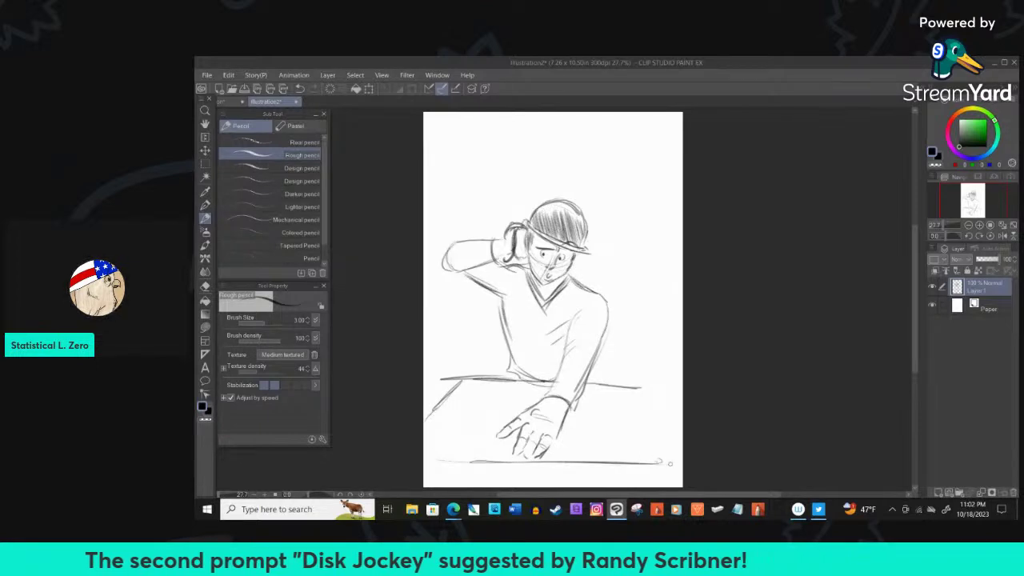
drag(638, 387, 677, 426)
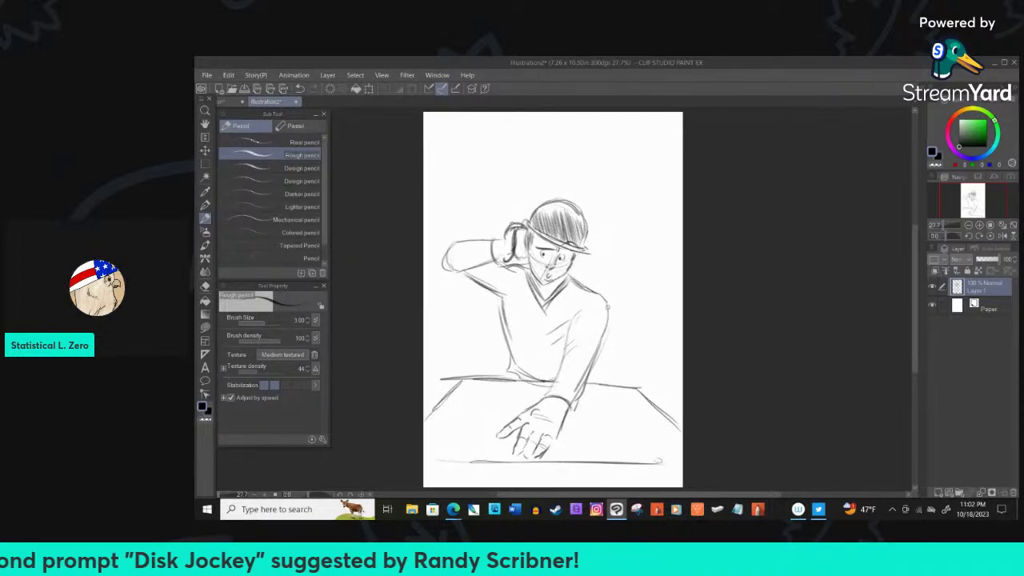
key(ctrl+z)
drag(642, 388, 678, 414)
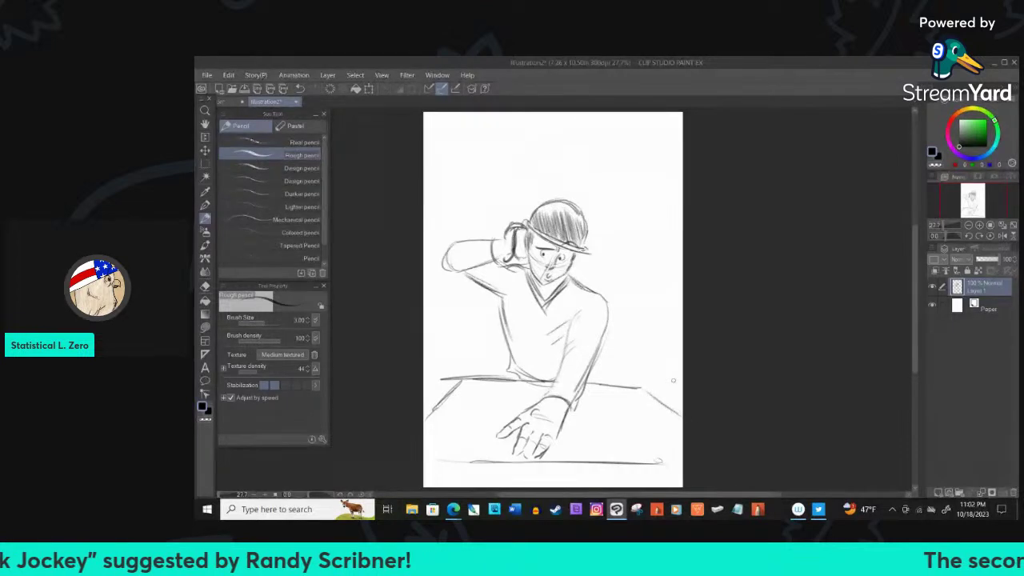
mouse_move(644, 459)
mouse_down()
mouse_move(684, 460)
mouse_move(630, 461)
mouse_up()
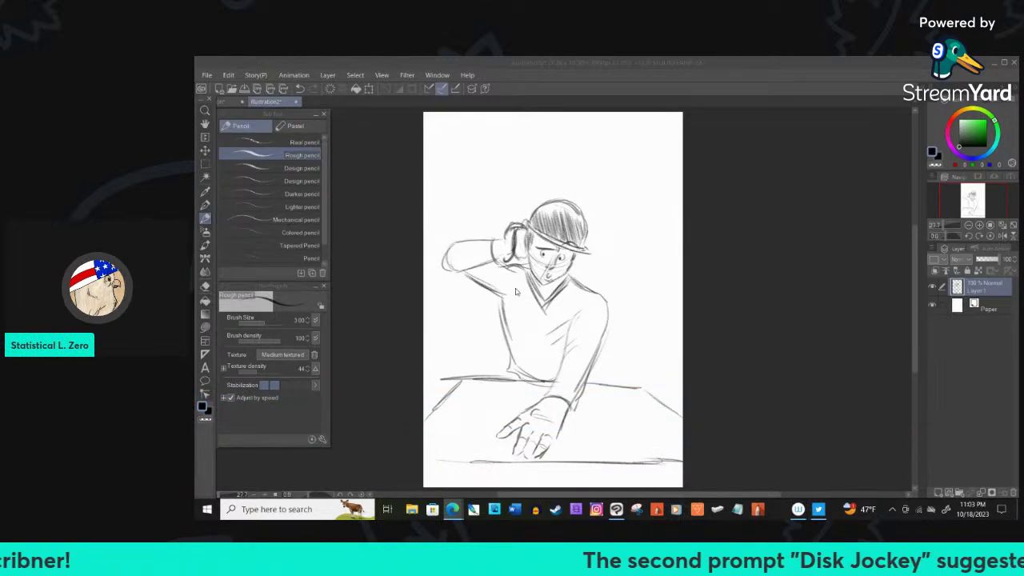
Strengthen the torso's side, add folds at the shoulder and waist, and draw curved bands across the shirt
key(alt+Tab)
drag(515, 360, 503, 376)
drag(501, 302, 497, 315)
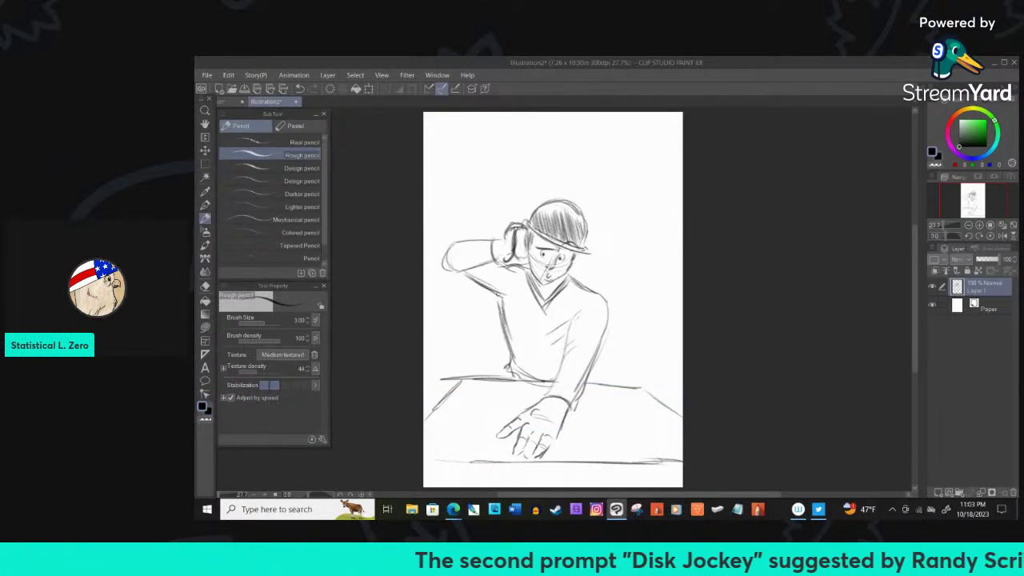
drag(509, 266, 515, 293)
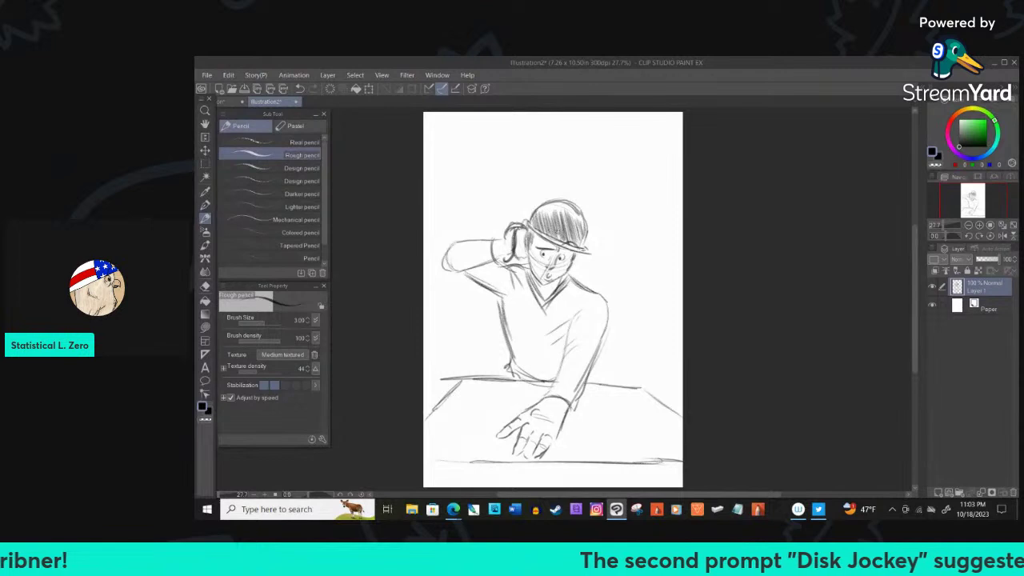
drag(506, 364, 504, 378)
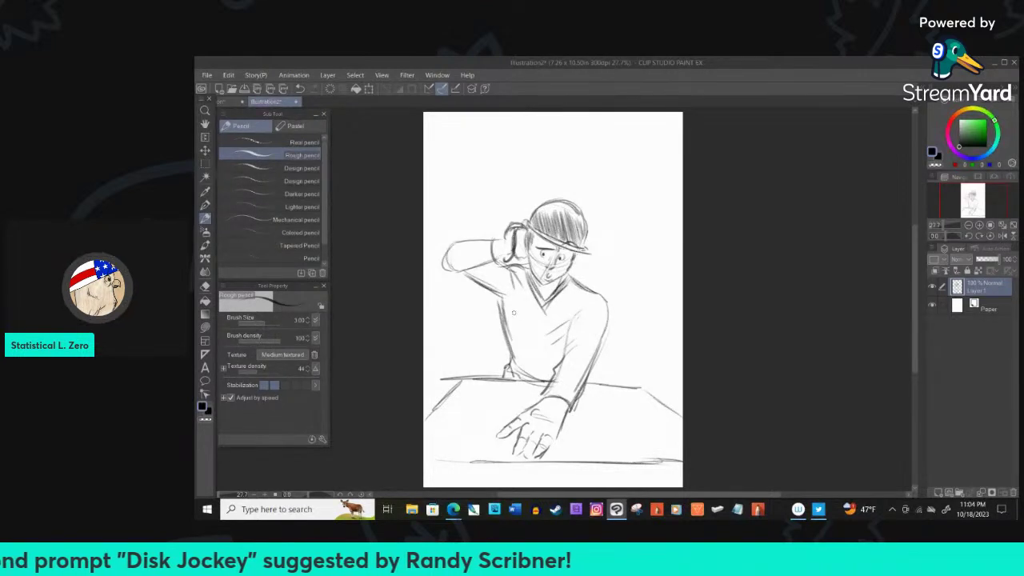
mouse_move(512, 308)
mouse_down()
mouse_move(571, 334)
mouse_move(522, 340)
mouse_move(561, 355)
mouse_up()
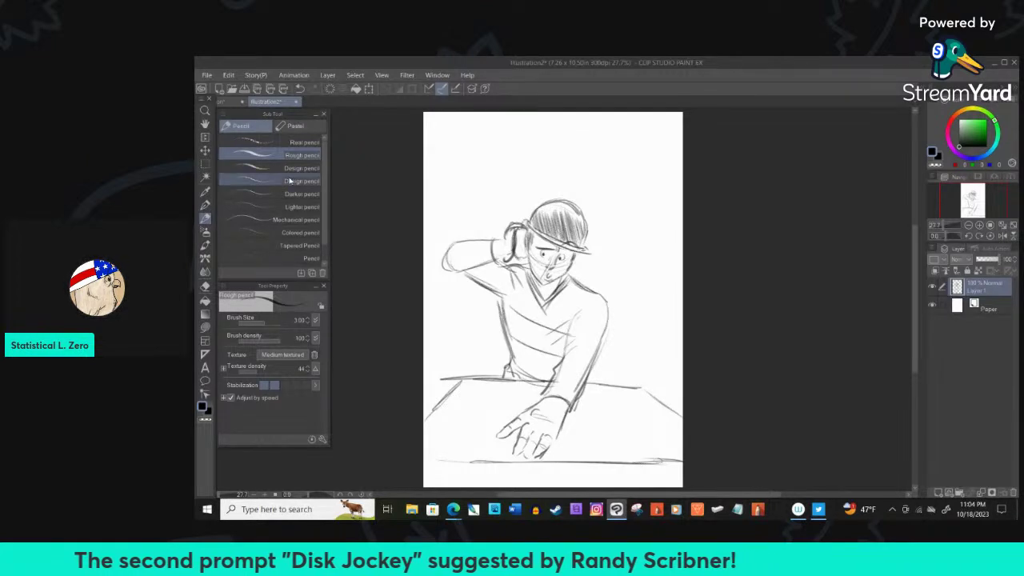
Sketch a large elliptical record on the table beneath the outstretched hand
mouse_move(530, 397)
mouse_down()
mouse_move(479, 408)
mouse_move(487, 412)
mouse_move(476, 445)
mouse_up()
drag(534, 400, 472, 412)
drag(574, 408, 584, 449)
mouse_move(574, 408)
mouse_down()
mouse_move(595, 429)
mouse_move(588, 416)
mouse_move(585, 423)
mouse_up()
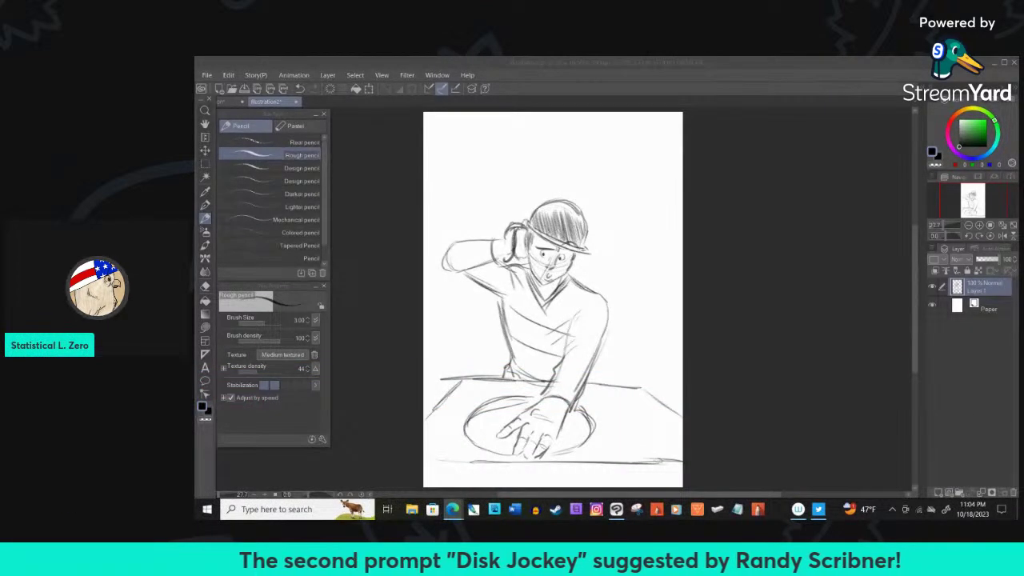
Firm up the shoulder and raised elbow lines, and darken the table's back and side edges
drag(592, 289, 597, 298)
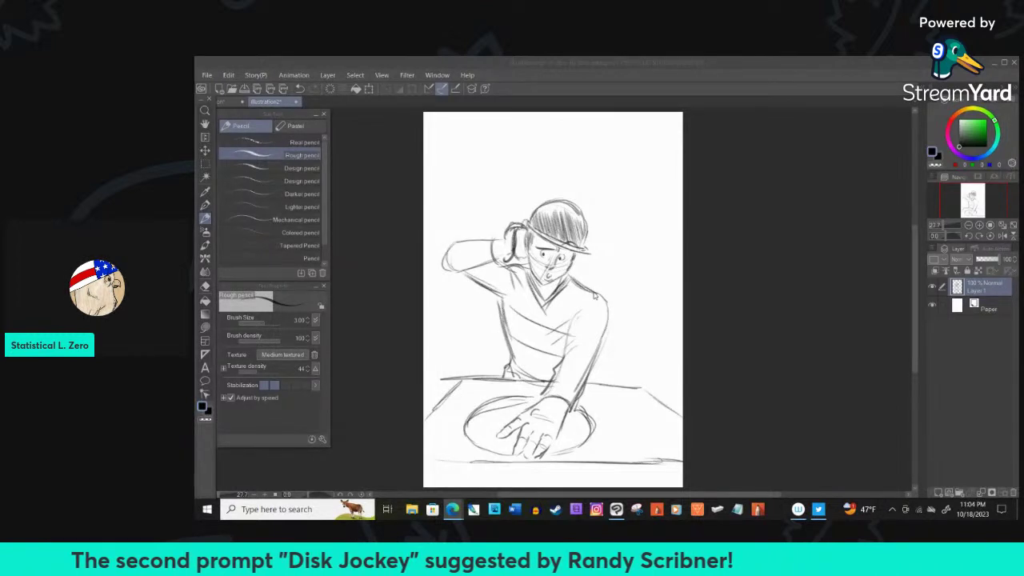
click(595, 297)
drag(446, 257, 462, 265)
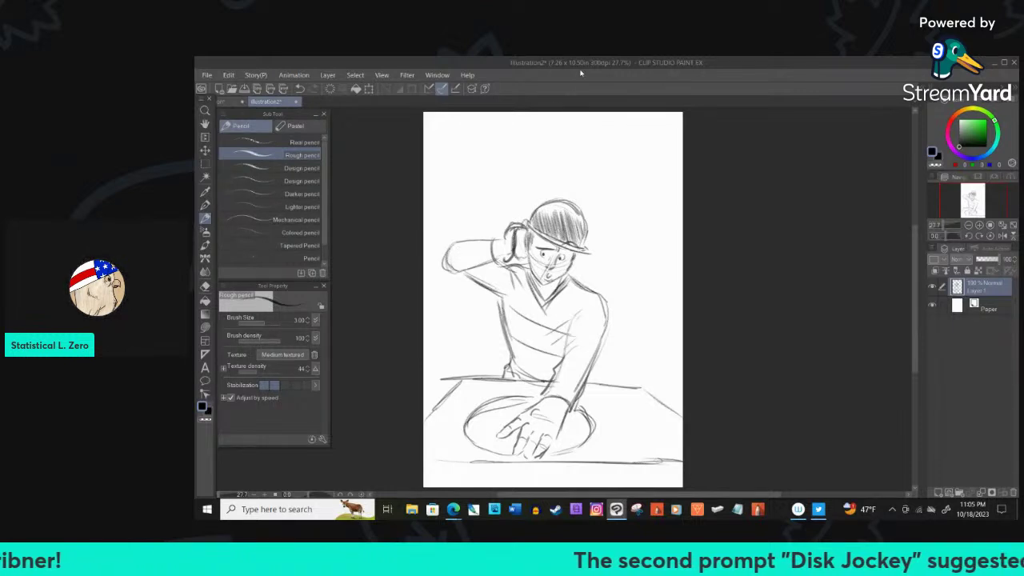
mouse_move(583, 382)
mouse_down()
mouse_move(642, 379)
mouse_move(685, 418)
mouse_up()
drag(441, 383, 423, 415)
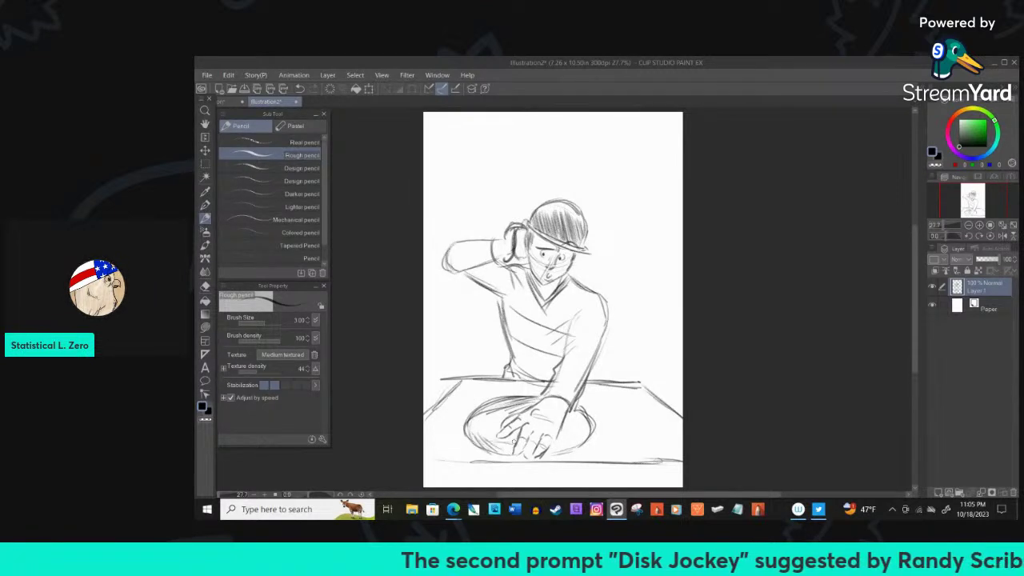
Sketch curved grooves across the record on both sides of the hand and reinforce its rim
mouse_move(503, 413)
mouse_down()
mouse_move(478, 424)
mouse_move(476, 449)
mouse_up()
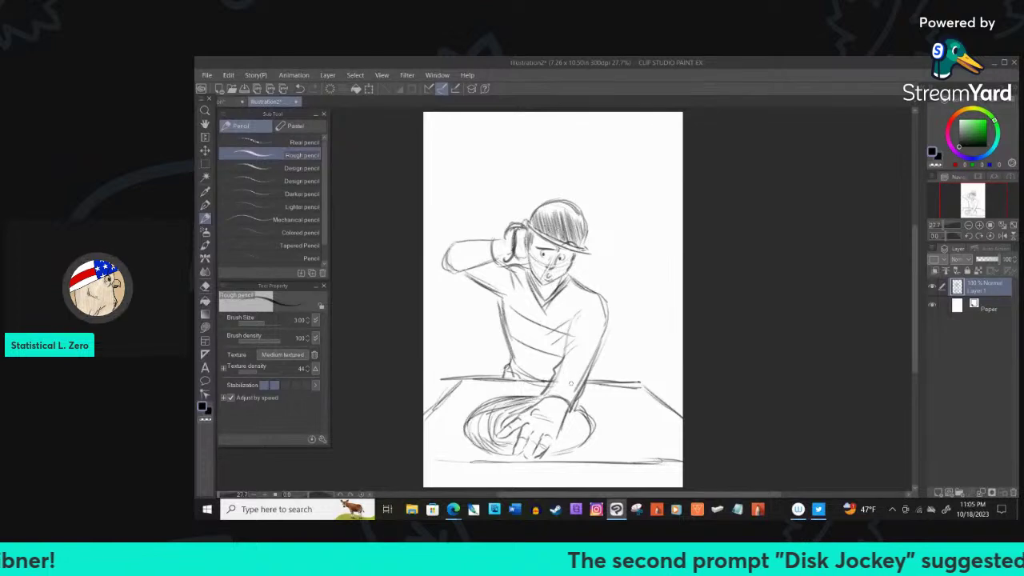
drag(569, 408, 551, 450)
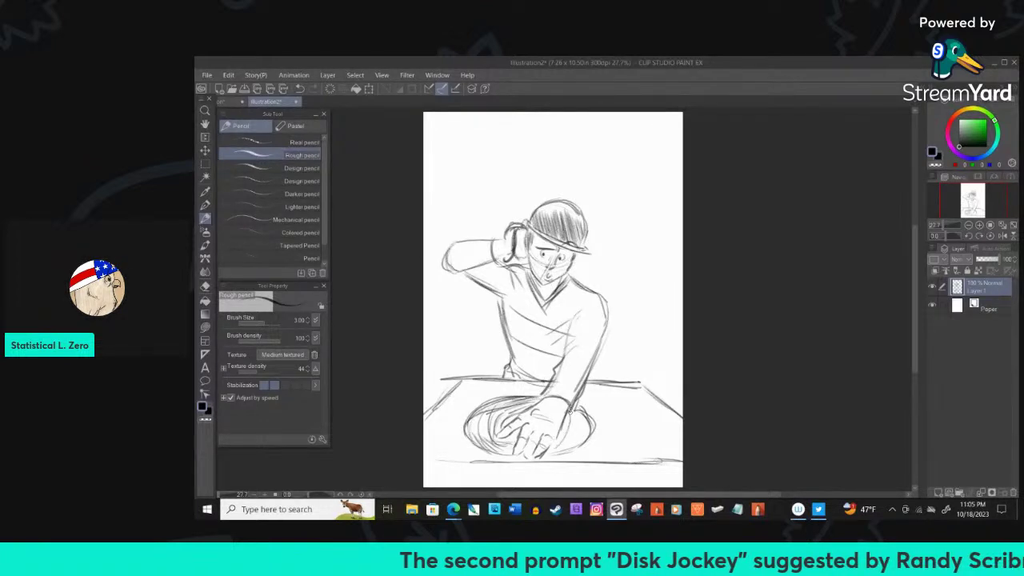
drag(572, 415, 553, 458)
mouse_move(540, 395)
mouse_down()
mouse_move(509, 393)
mouse_move(470, 422)
mouse_move(485, 451)
mouse_move(550, 453)
mouse_move(587, 408)
mouse_up()
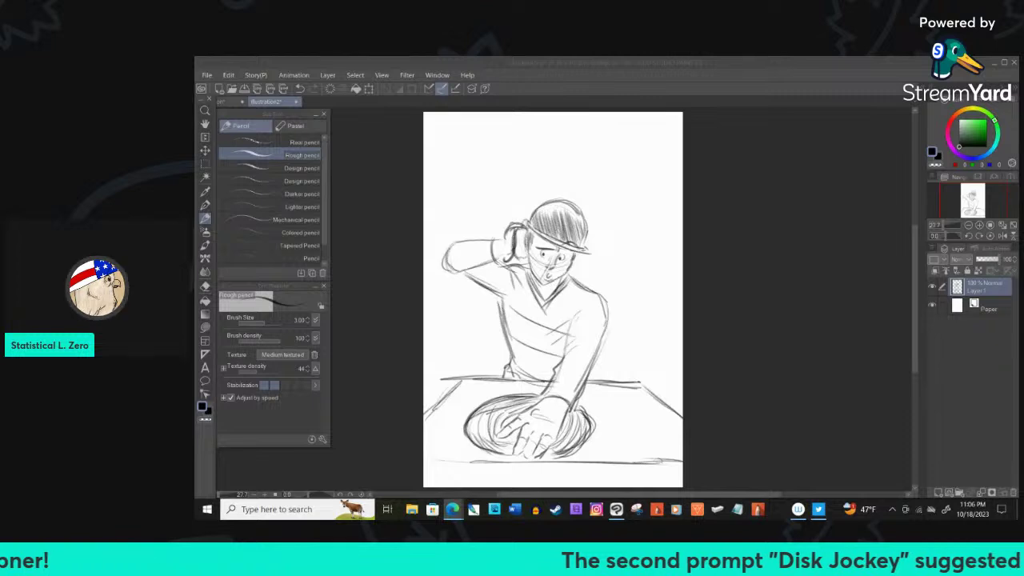
click(581, 356)
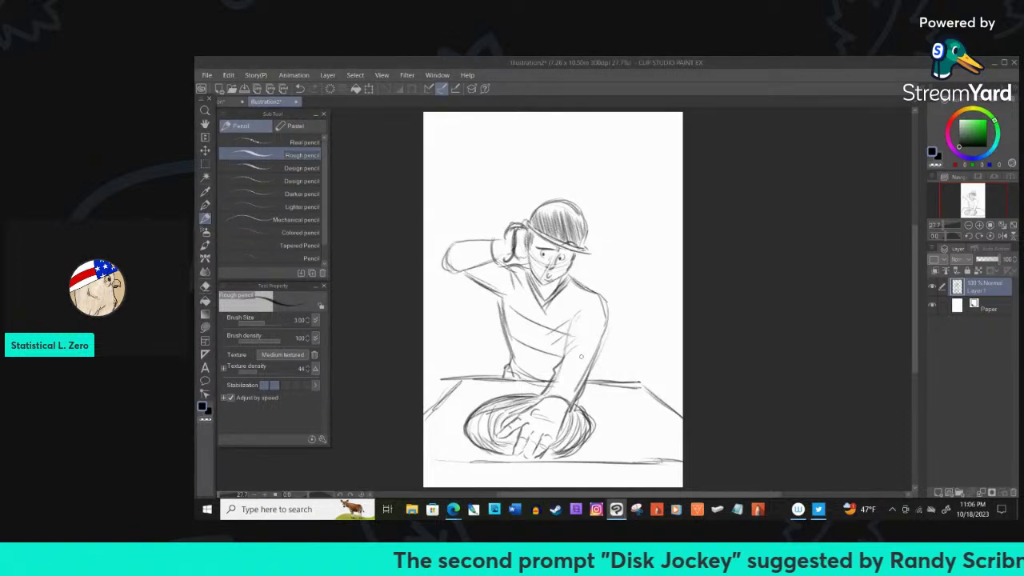
drag(537, 456, 578, 450)
drag(514, 455, 519, 447)
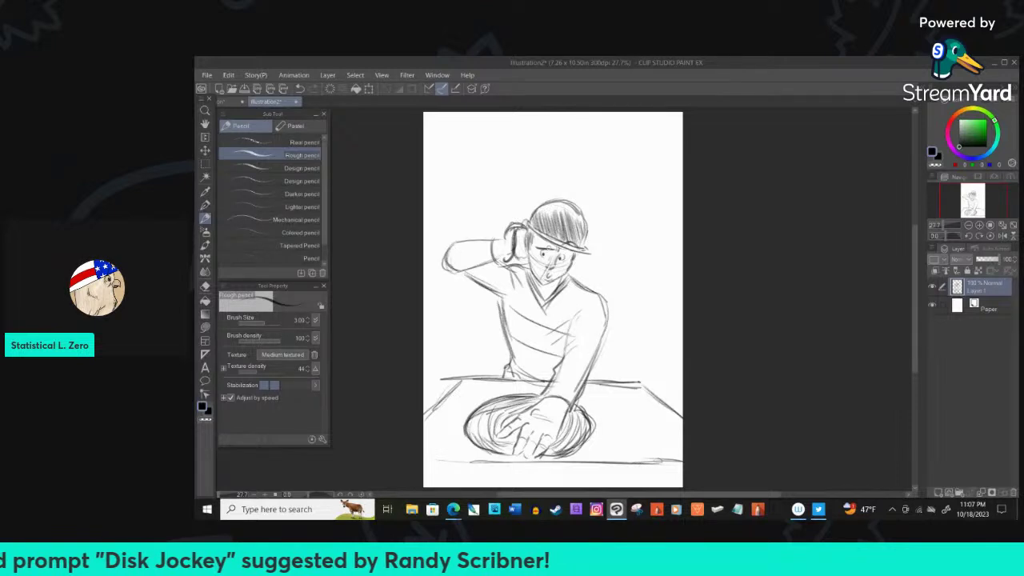
Refine the raised arm and torso side, and sketch a sleeve edge at the elbow of the lowered arm
drag(498, 299, 506, 350)
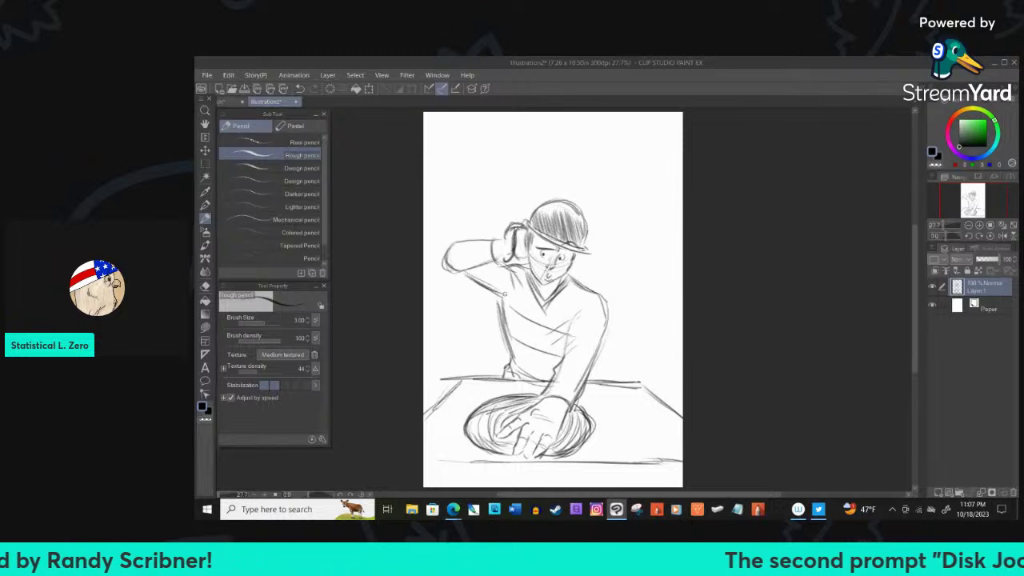
mouse_move(456, 239)
mouse_down()
mouse_move(443, 264)
mouse_move(485, 261)
mouse_move(457, 272)
mouse_move(494, 293)
mouse_up()
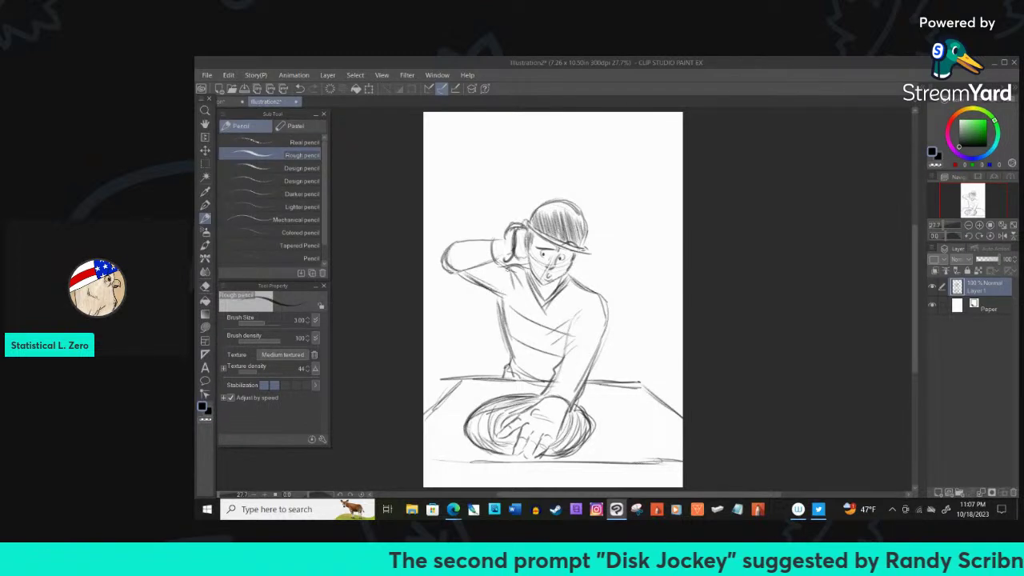
drag(532, 237, 532, 270)
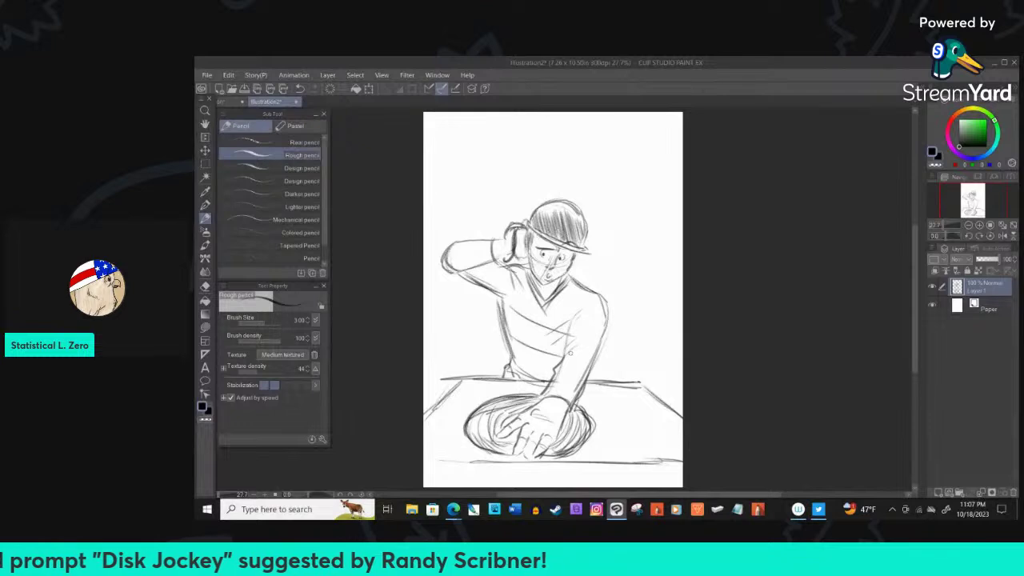
mouse_move(606, 292)
mouse_down()
mouse_move(590, 377)
mouse_move(571, 405)
mouse_move(582, 395)
mouse_up()
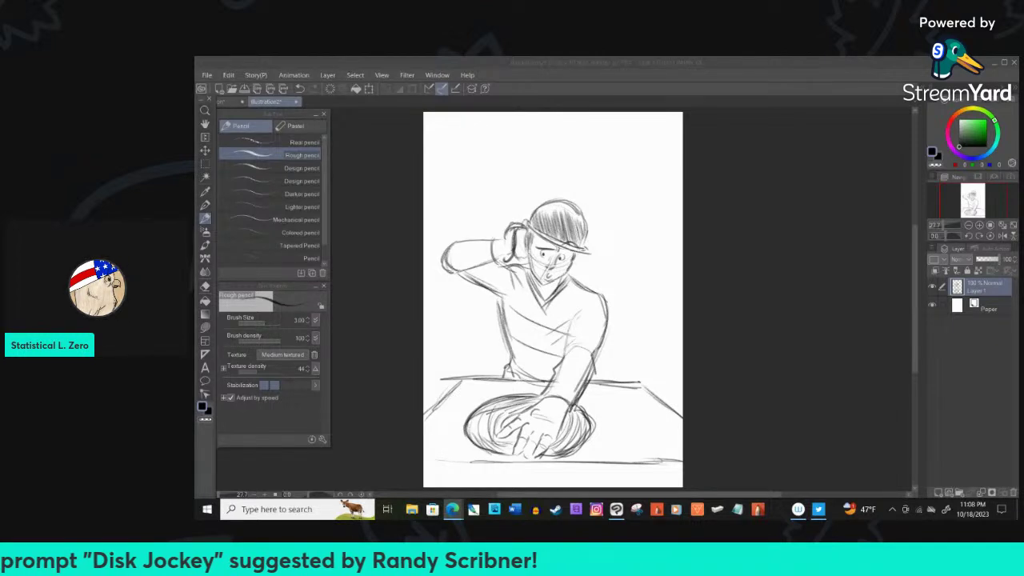
Lower the sketch layer's opacity to 19% and choose the textured pen with a smaller brush size
click(984, 261)
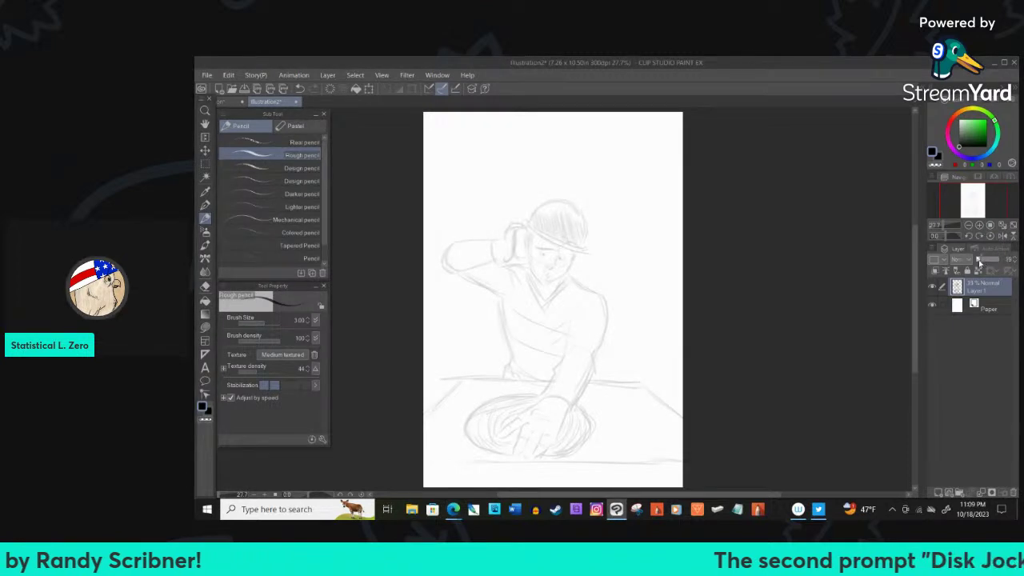
click(204, 205)
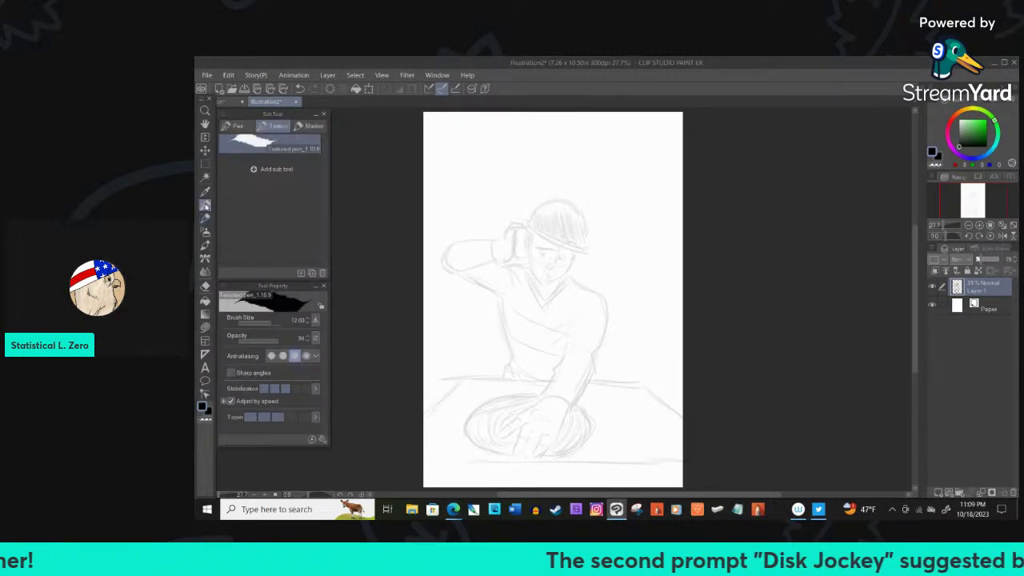
click(240, 322)
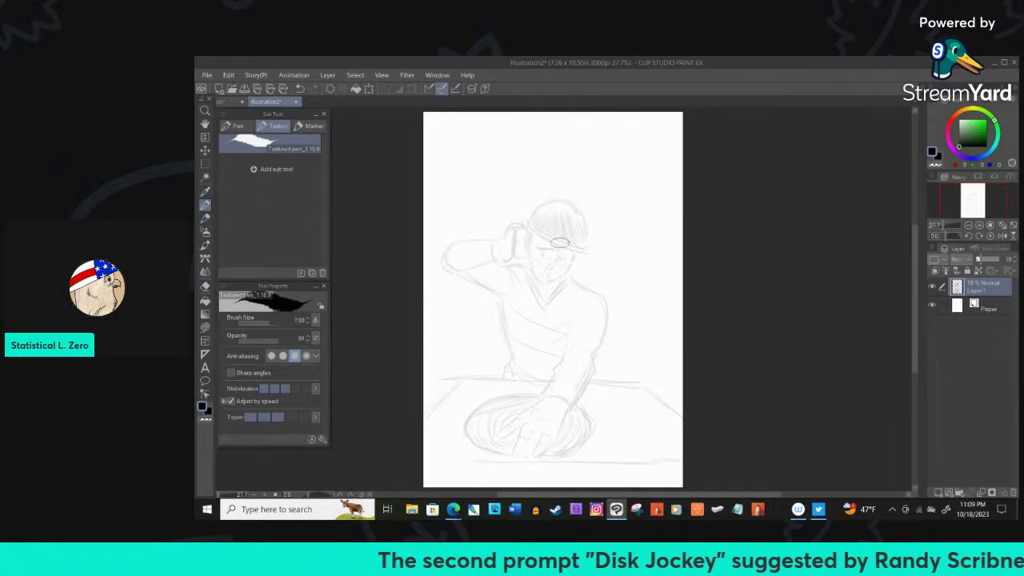
scroll(550, 258, up, 2)
scroll(550, 258, up, 2)
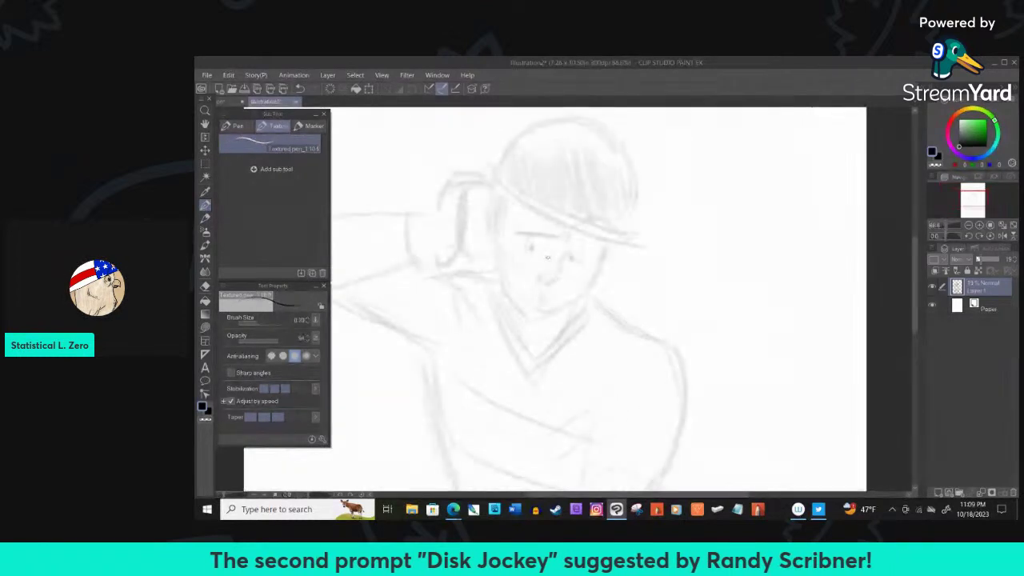
scroll(547, 257, up, 1)
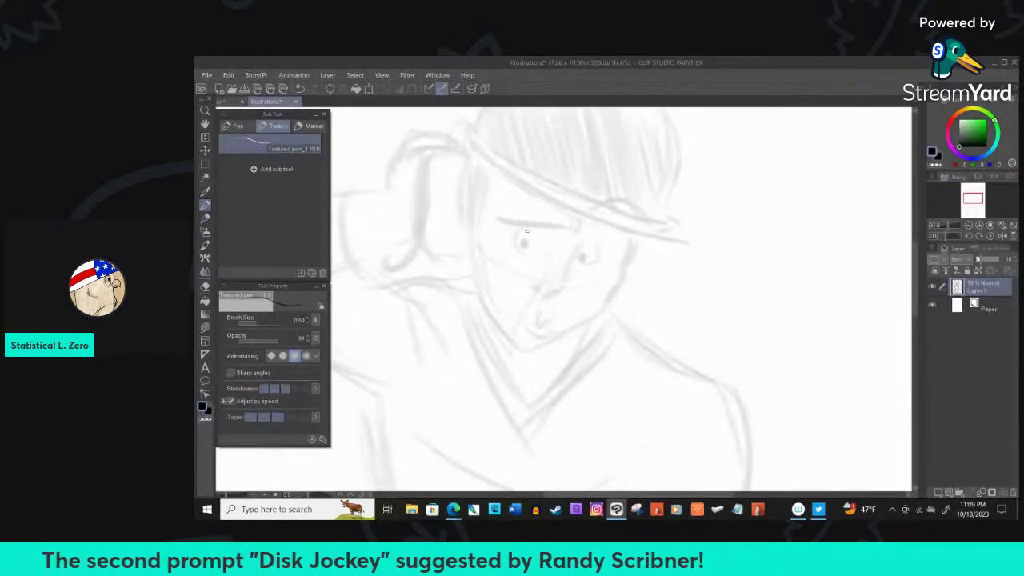
Undo the trial eye stroke on the sketch layer and add a new layer above it for inking
drag(528, 230, 518, 236)
key(ctrl+z)
key(ctrl+shift+n)
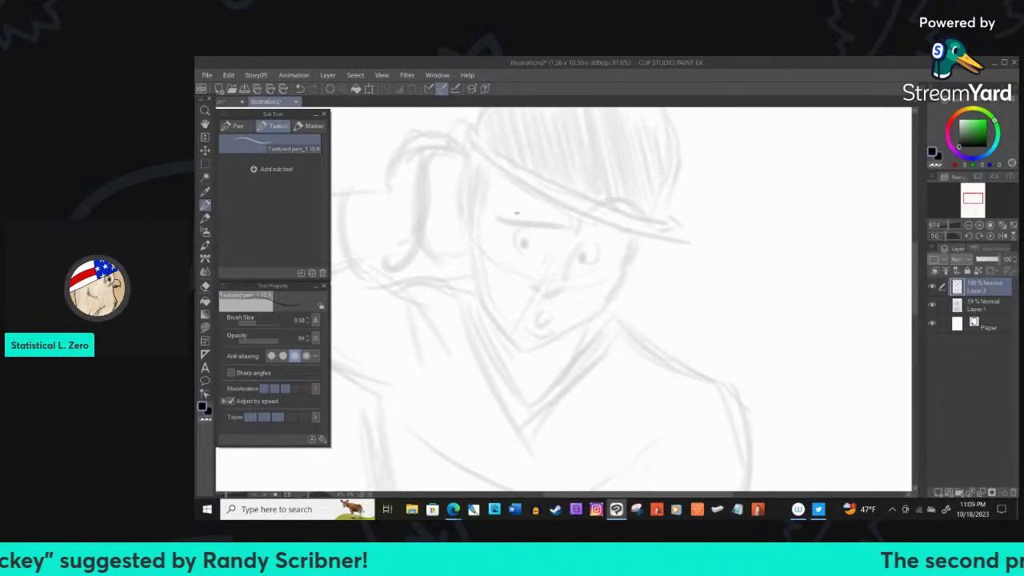
Ink both round eyes with their pupils, and draw bold tapered eyebrows above them
mouse_move(528, 230)
mouse_down()
mouse_move(521, 252)
mouse_move(523, 241)
mouse_up()
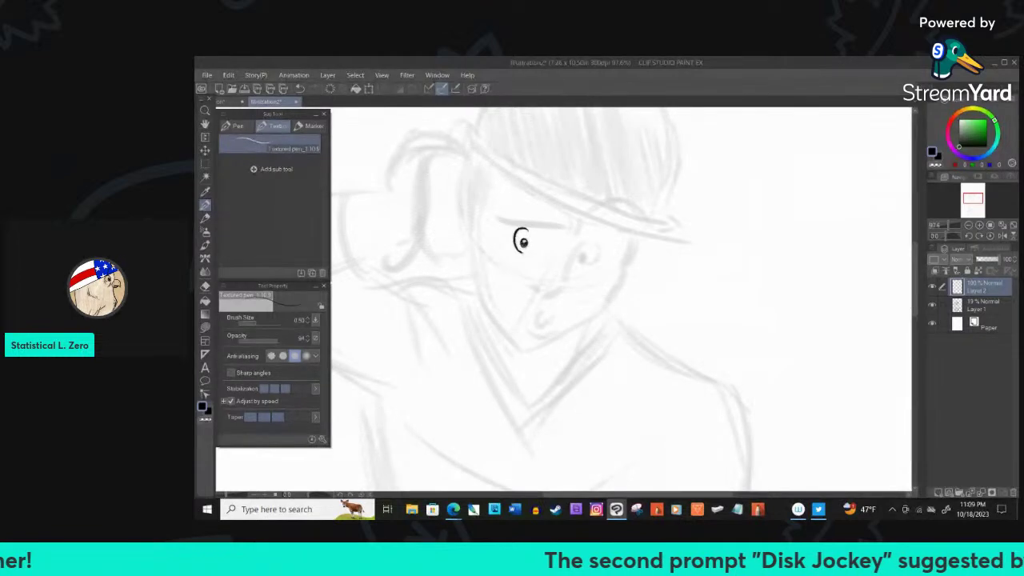
mouse_move(585, 245)
mouse_down()
mouse_move(599, 250)
mouse_move(586, 258)
mouse_up()
key(ctrl+z)
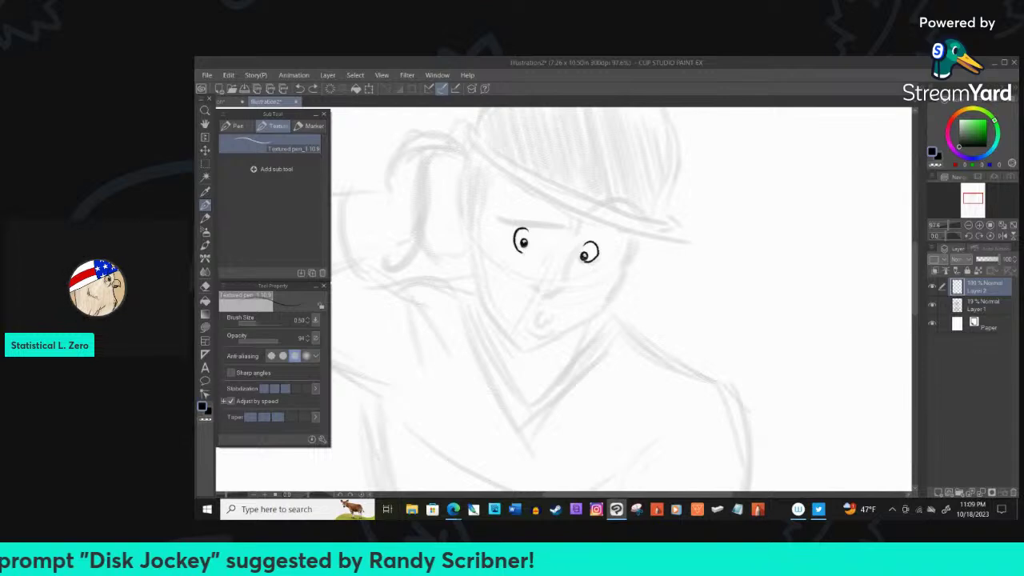
mouse_move(501, 219)
mouse_down()
mouse_move(547, 215)
mouse_move(617, 241)
mouse_up()
key(ctrl+z)
key(ctrl+z)
mouse_move(606, 203)
mouse_down()
mouse_move(625, 216)
mouse_move(616, 239)
mouse_up()
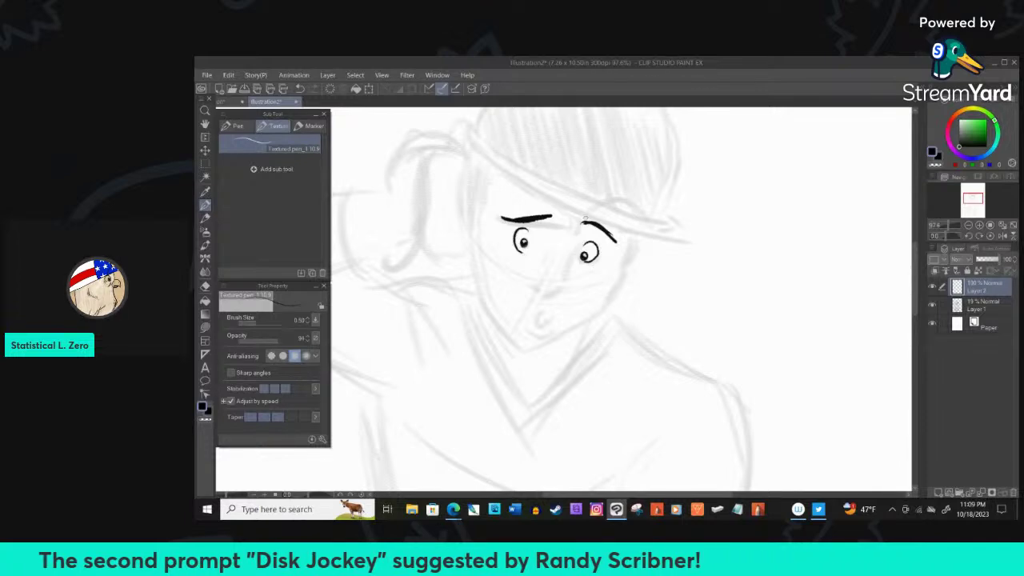
Ink the nose with its nostril and the small open mouth, adding a short crease under the eye
mouse_move(576, 236)
mouse_down()
mouse_move(560, 285)
mouse_move(544, 289)
mouse_move(531, 272)
mouse_up()
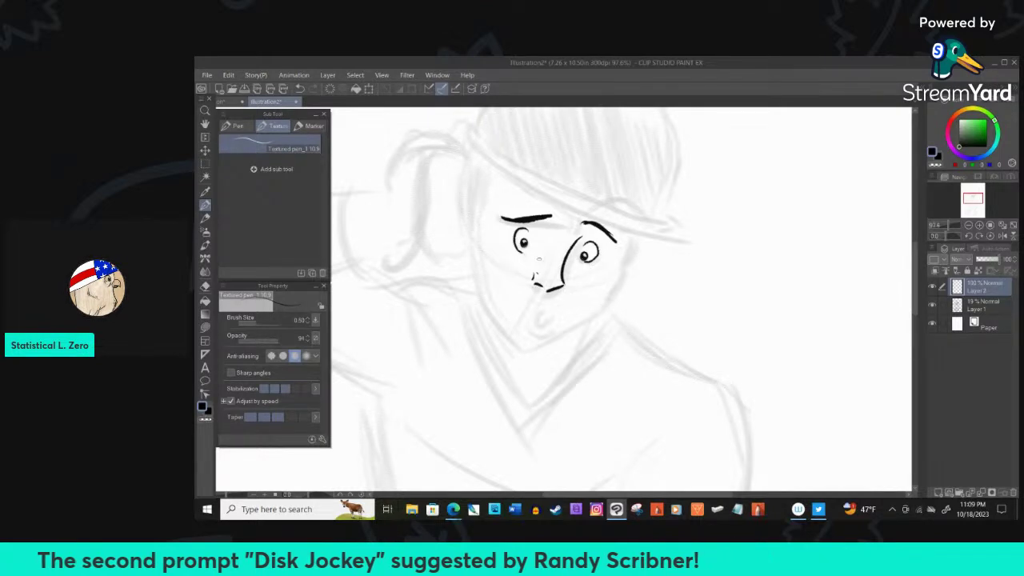
drag(560, 235, 555, 246)
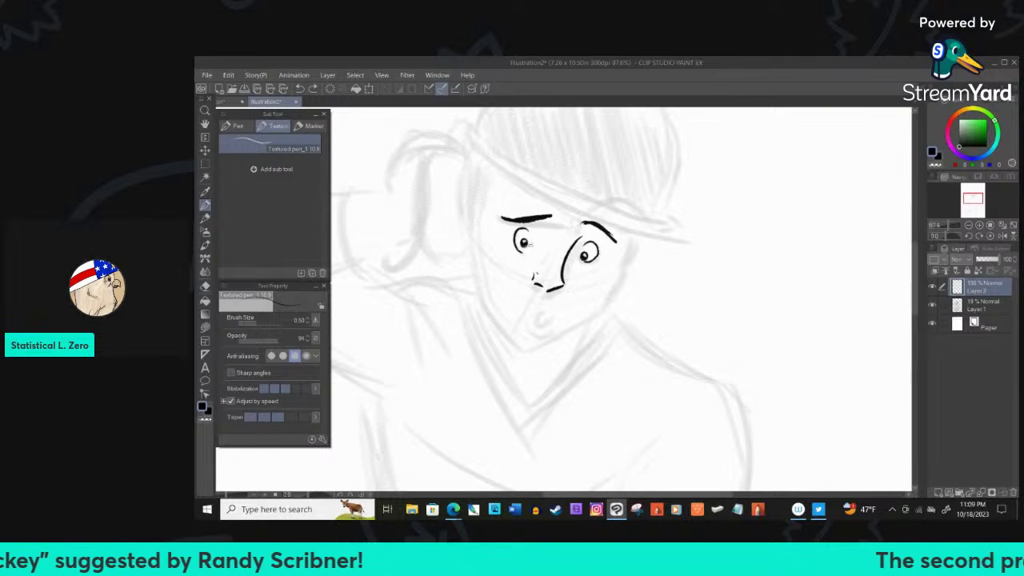
drag(538, 314, 547, 330)
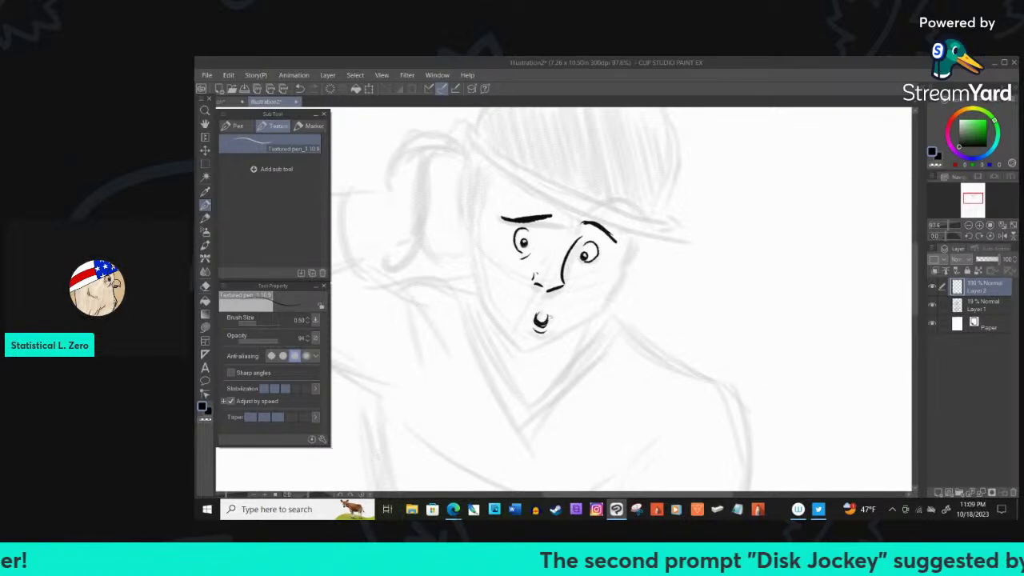
Ink the headphone ear cup and the outline of the raised hand and fingers holding it
mouse_move(464, 158)
mouse_down()
mouse_move(428, 154)
mouse_move(421, 228)
mouse_move(428, 247)
mouse_move(464, 249)
mouse_move(470, 152)
mouse_move(421, 131)
mouse_move(383, 200)
mouse_up()
mouse_move(416, 235)
mouse_down()
mouse_move(378, 265)
mouse_move(359, 254)
mouse_up()
drag(385, 196, 344, 201)
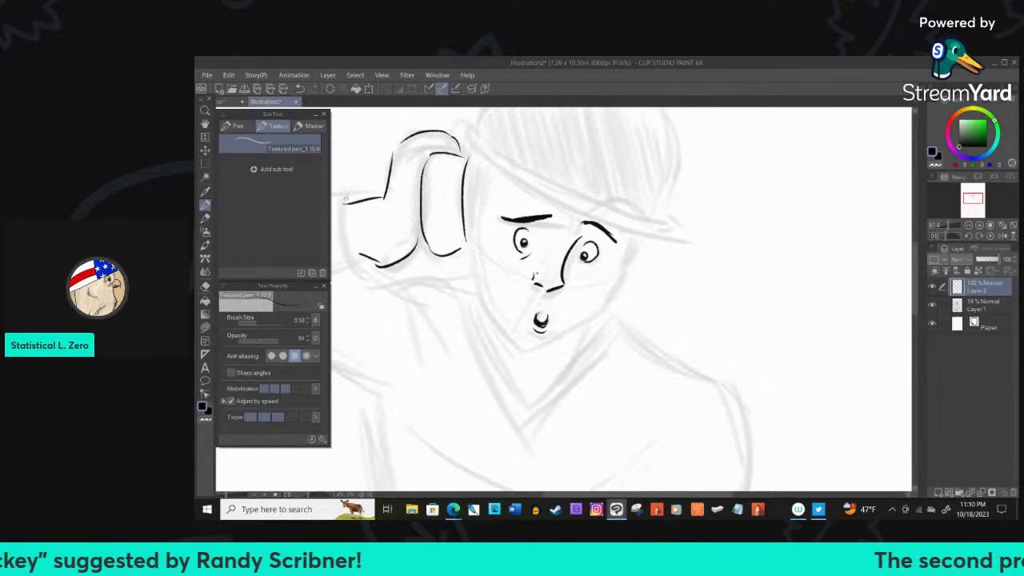
mouse_move(404, 167)
mouse_down()
mouse_move(421, 146)
mouse_move(415, 208)
mouse_up()
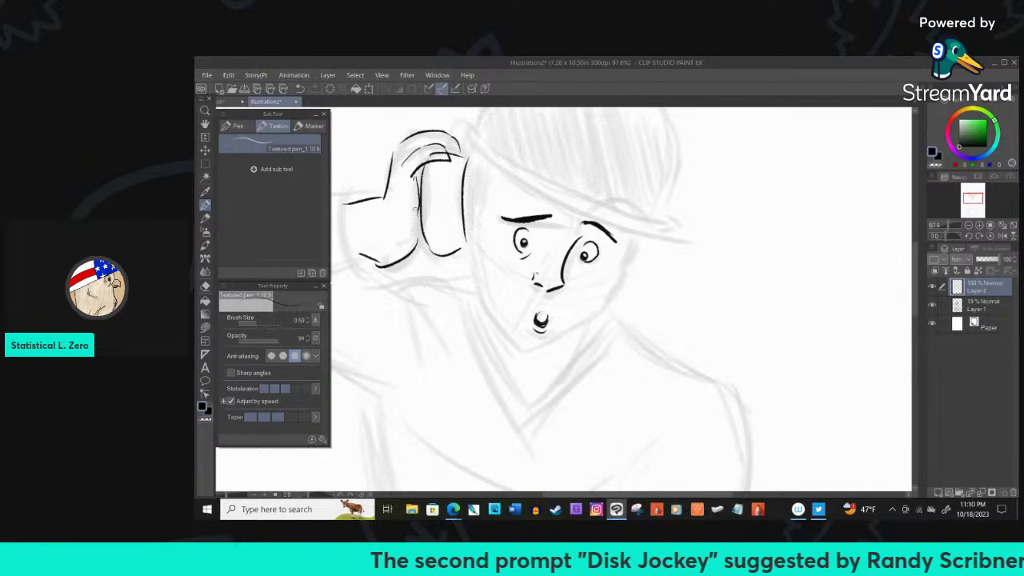
Erase the raised hand's inked wrist lines and redraw the palm and wrist with the textured pen
click(205, 287)
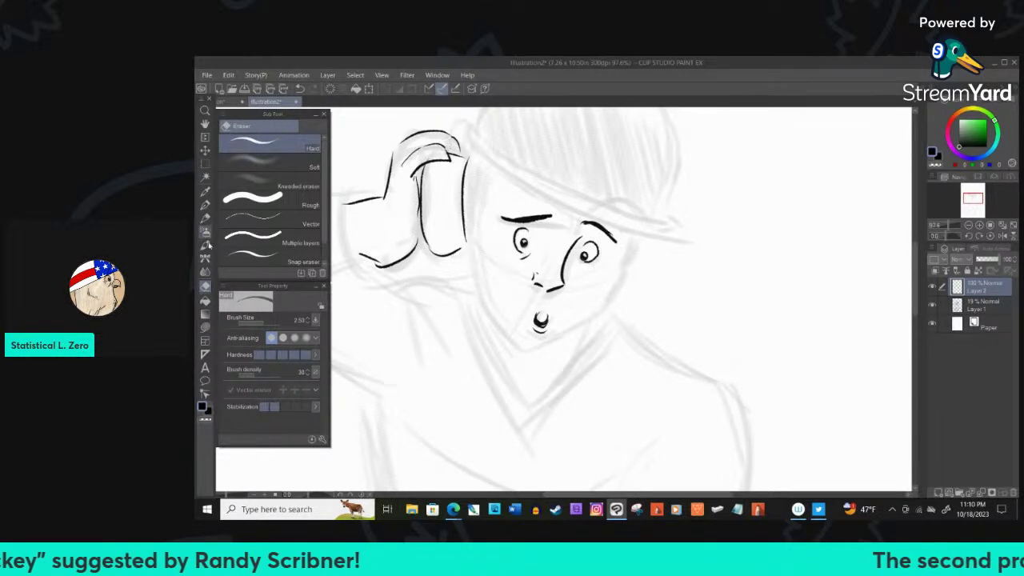
mouse_move(369, 189)
mouse_down()
mouse_move(376, 198)
mouse_move(353, 238)
mouse_move(396, 264)
mouse_move(375, 231)
mouse_up()
click(205, 204)
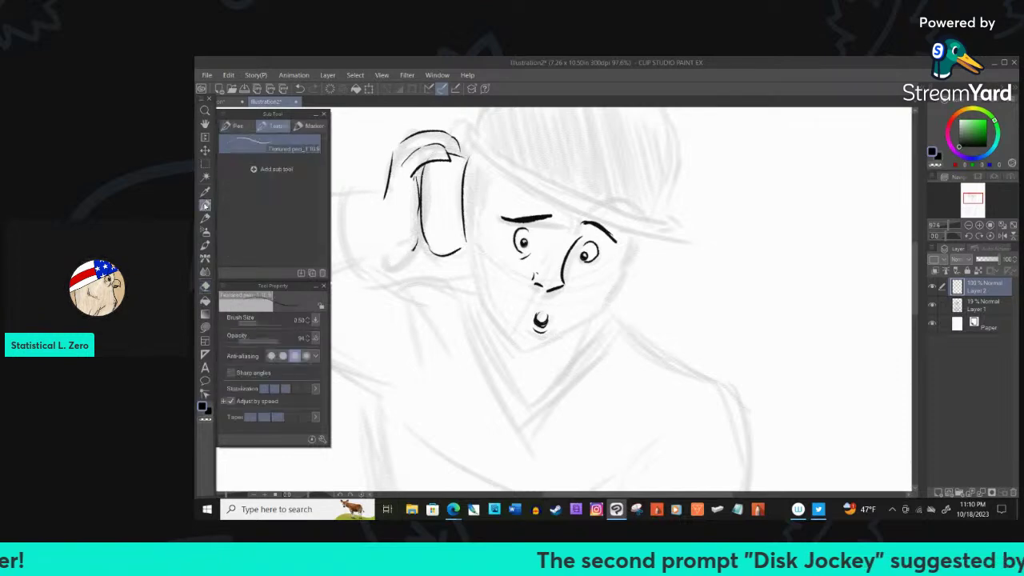
key(ctrl+minus)
key(ctrl+plus)
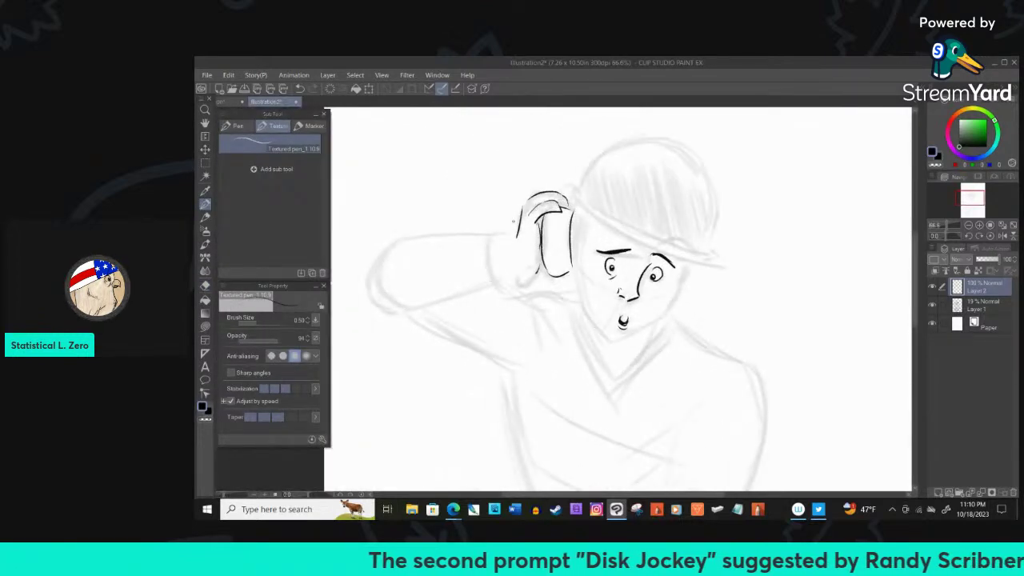
mouse_move(517, 235)
mouse_down()
mouse_move(533, 276)
mouse_move(499, 276)
mouse_up()
mouse_move(516, 242)
mouse_down()
mouse_move(486, 238)
mouse_move(499, 276)
mouse_up()
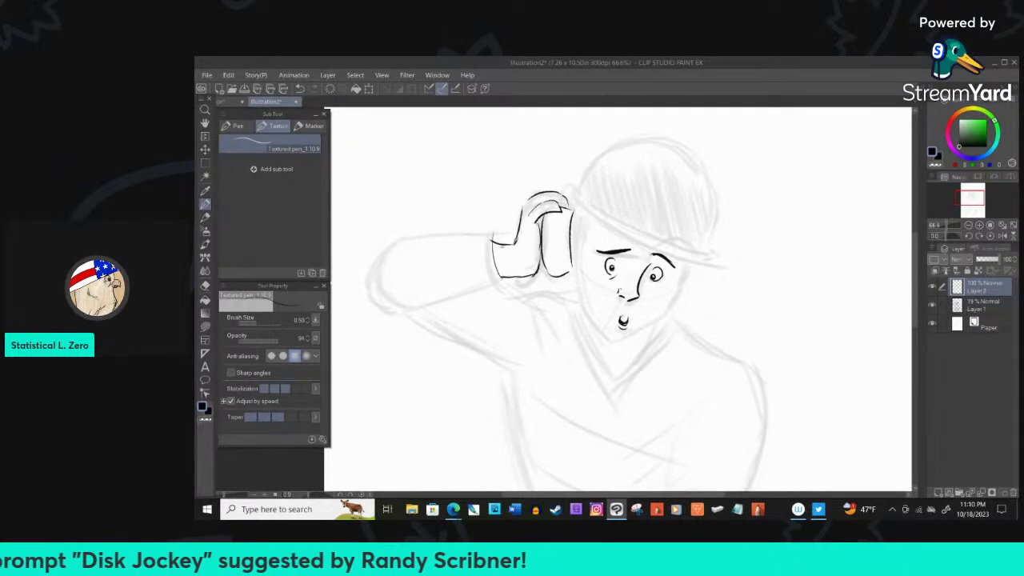
Ink the raised sleeve with a wider elbow, redoing the first outline, and continue its underside to the armpit
mouse_move(493, 235)
mouse_down()
mouse_move(454, 231)
mouse_move(374, 280)
mouse_move(406, 316)
mouse_up()
key(ctrl+z)
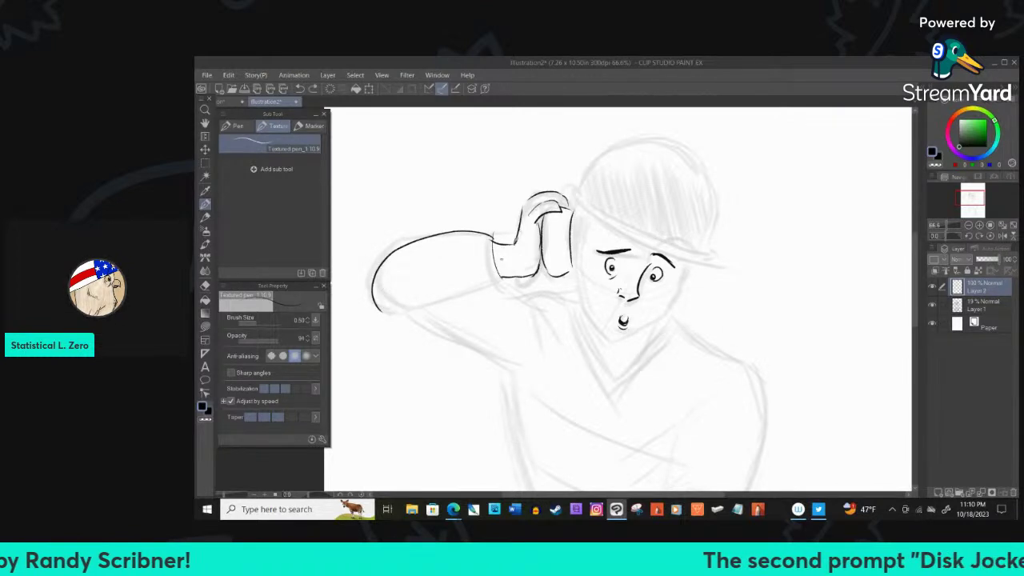
key(ctrl+z)
mouse_move(493, 236)
mouse_down()
mouse_move(370, 251)
mouse_move(362, 278)
mouse_move(436, 311)
mouse_move(481, 283)
mouse_up()
drag(416, 318, 513, 369)
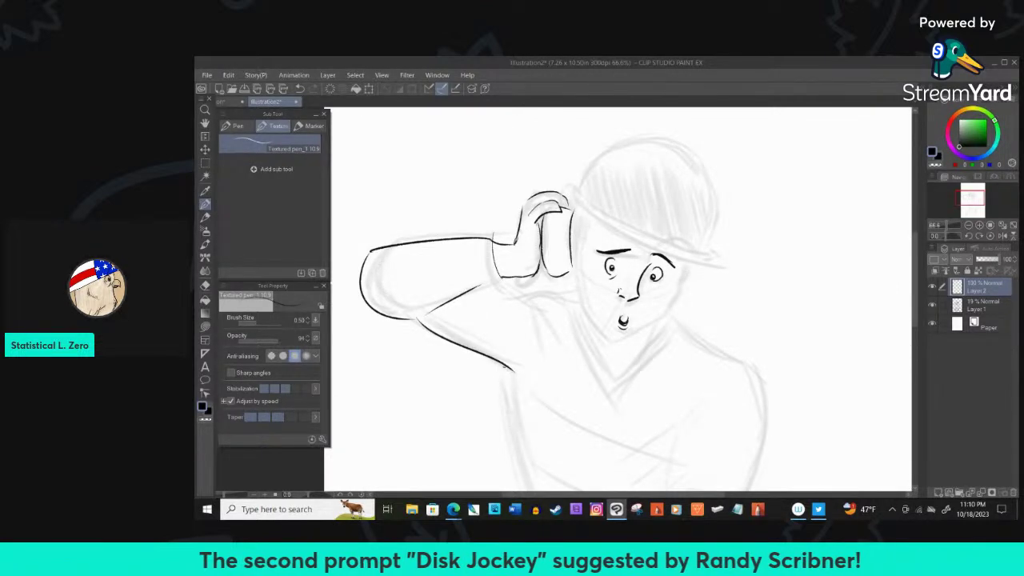
Ink the shoulder folds near the neck, the doubled V-neck collar and the slope of the opposite shoulder
mouse_move(505, 281)
mouse_down()
mouse_move(547, 328)
mouse_move(557, 295)
mouse_move(576, 301)
mouse_move(624, 400)
mouse_up()
key(ctrl+z)
mouse_move(575, 302)
mouse_down()
mouse_move(619, 370)
mouse_move(663, 319)
mouse_up()
mouse_move(568, 304)
mouse_down()
mouse_move(592, 368)
mouse_move(612, 399)
mouse_move(668, 328)
mouse_move(728, 360)
mouse_up()
Ink the outline of the face from the ear cup around the chin, and add a light cheek line
drag(576, 249, 590, 320)
key(ctrl+z)
mouse_move(576, 253)
mouse_down()
mouse_move(579, 308)
mouse_move(610, 339)
mouse_up()
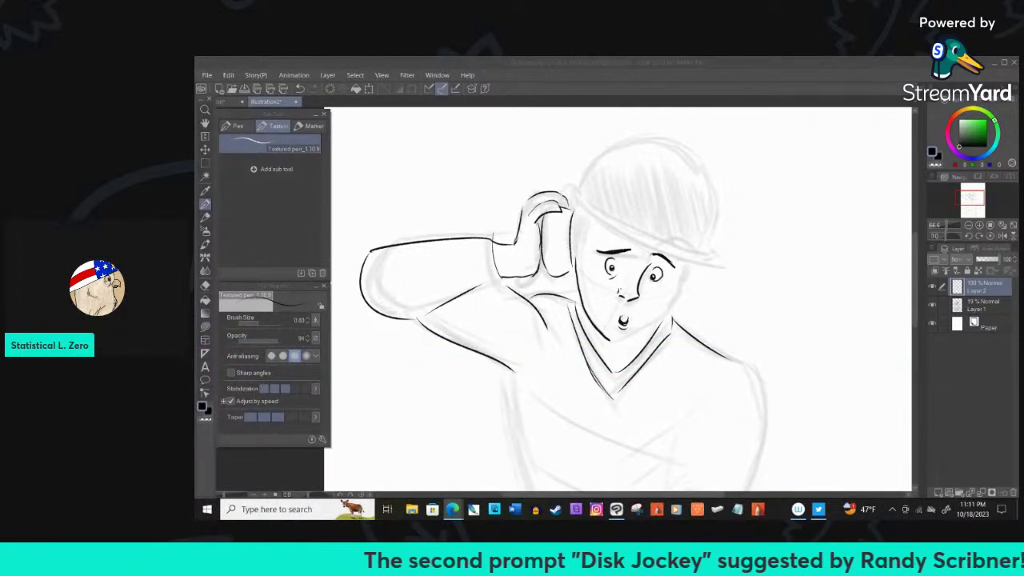
mouse_move(683, 273)
mouse_down()
mouse_move(669, 316)
mouse_move(614, 342)
mouse_move(603, 330)
mouse_up()
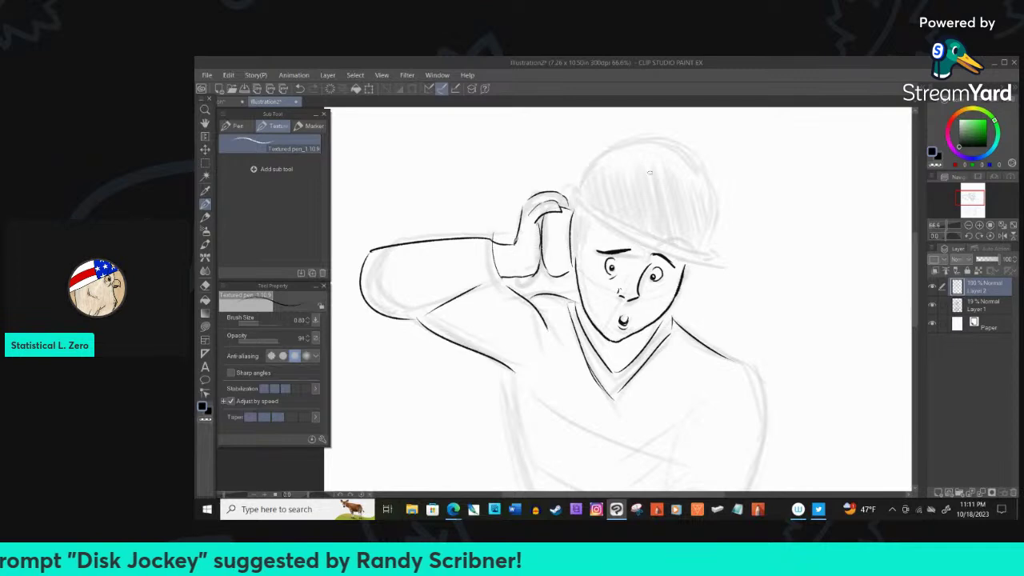
drag(616, 286, 605, 310)
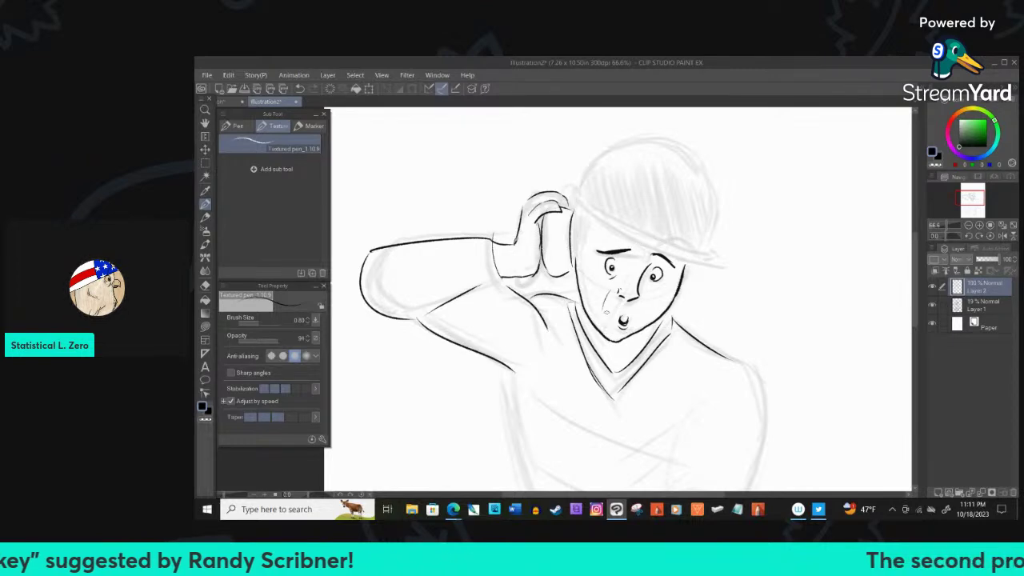
Undo the uneven cheek line beside the nose and redraw it as a single light stroke
key(ctrl+z)
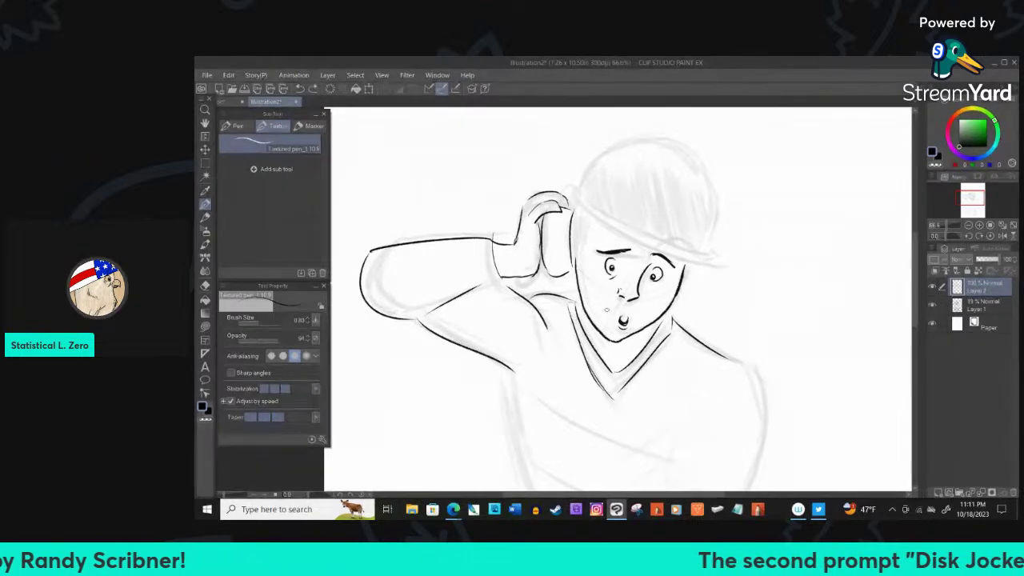
drag(615, 288, 607, 304)
key(ctrl+z)
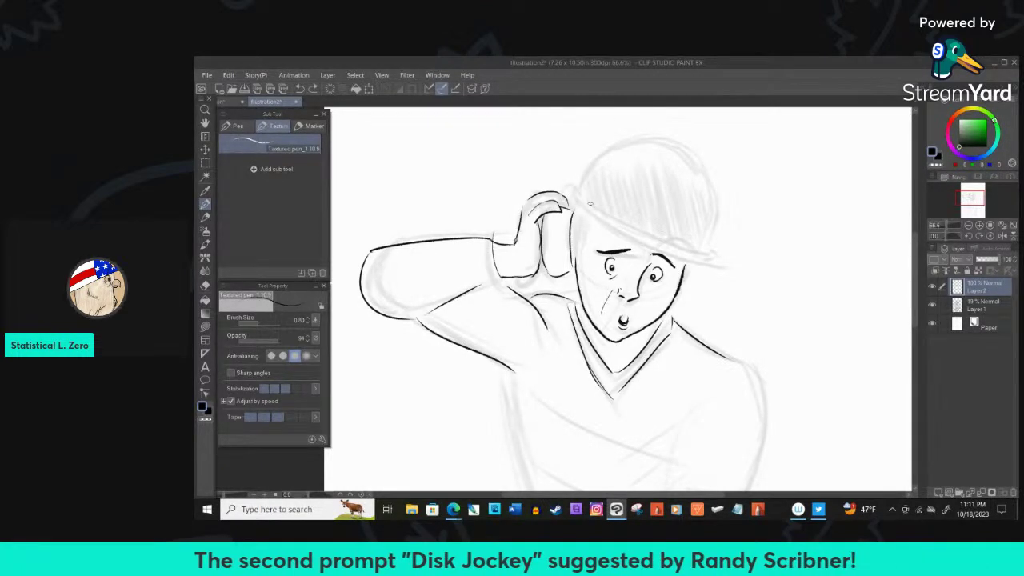
Ink the cap's doubled brim and rounded crown, and outline a jagged highlight edge inside the crown
mouse_move(573, 197)
mouse_down()
mouse_move(636, 249)
mouse_move(718, 263)
mouse_move(580, 197)
mouse_move(640, 241)
mouse_move(718, 255)
mouse_up()
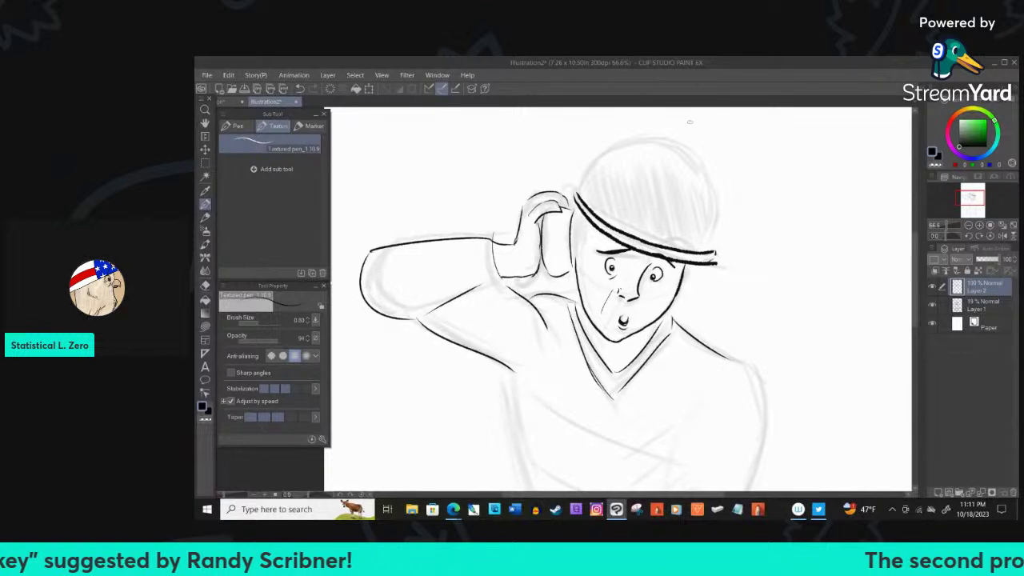
mouse_move(582, 189)
mouse_down()
mouse_move(595, 165)
mouse_move(645, 143)
mouse_move(693, 160)
mouse_move(710, 192)
mouse_move(701, 255)
mouse_up()
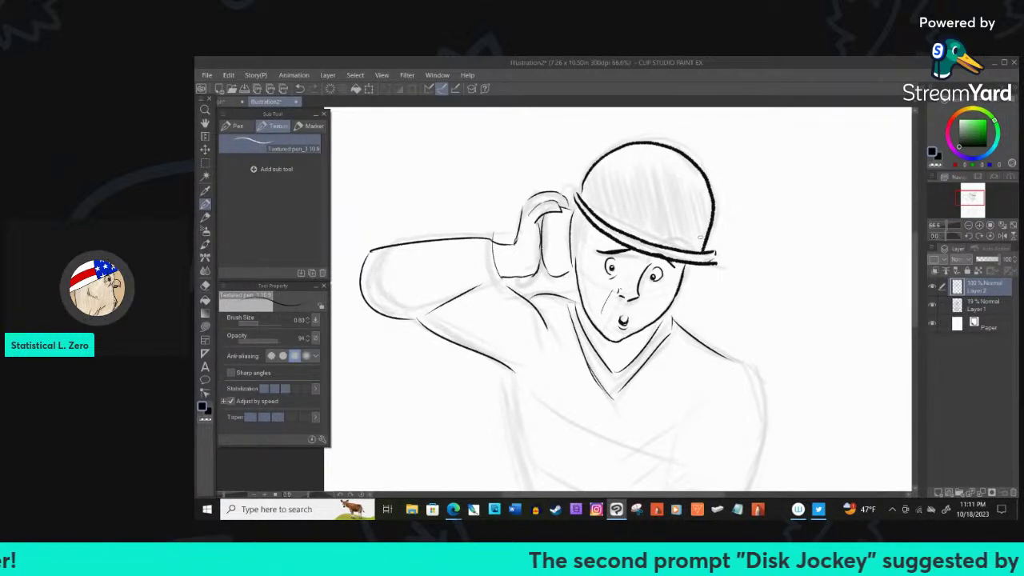
drag(622, 159, 627, 169)
drag(695, 195, 699, 219)
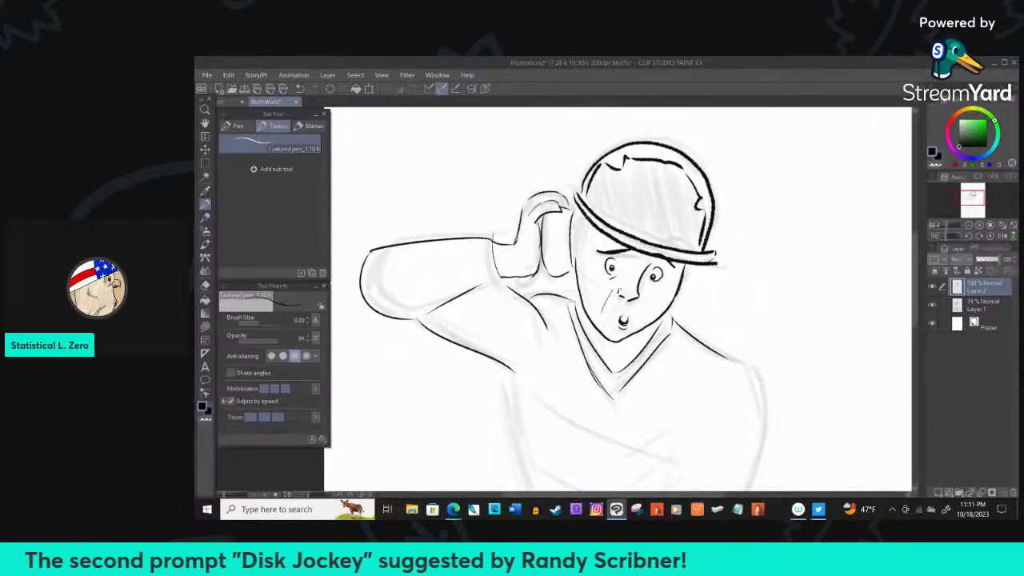
Hatch the dark hair showing below the cap on both sides of the face
drag(586, 224, 571, 259)
drag(576, 210, 570, 243)
drag(579, 212, 577, 255)
drag(686, 261, 676, 284)
drag(690, 257, 683, 282)
Fill the cap's crown with dense, near-vertical black hatching, leaving a white highlight band along its outer edge
mouse_move(603, 163)
mouse_down()
mouse_move(587, 204)
mouse_move(609, 224)
mouse_move(618, 200)
mouse_move(615, 227)
mouse_up()
drag(630, 161, 612, 224)
drag(632, 164, 619, 229)
drag(638, 160, 624, 237)
mouse_move(642, 165)
mouse_down()
mouse_move(625, 226)
mouse_move(627, 216)
mouse_move(635, 236)
mouse_up()
drag(651, 168, 638, 241)
drag(663, 162, 643, 240)
drag(664, 173, 650, 248)
drag(672, 176, 653, 238)
drag(677, 170, 661, 243)
drag(681, 186, 667, 243)
drag(687, 178, 675, 241)
drag(693, 192, 682, 245)
drag(698, 202, 690, 245)
mouse_move(702, 211)
mouse_down()
mouse_move(692, 245)
mouse_move(662, 243)
mouse_move(674, 250)
mouse_up()
drag(649, 238, 687, 249)
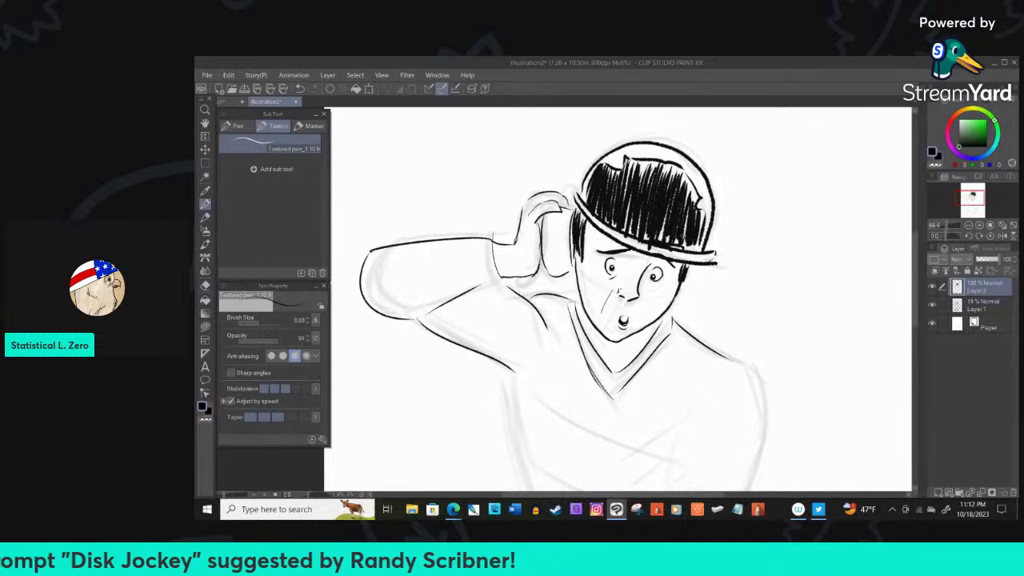
Add accent lines to the raised hand's palm and wrist, and shade the headphone ear cup with diagonal hatching
click(204, 284)
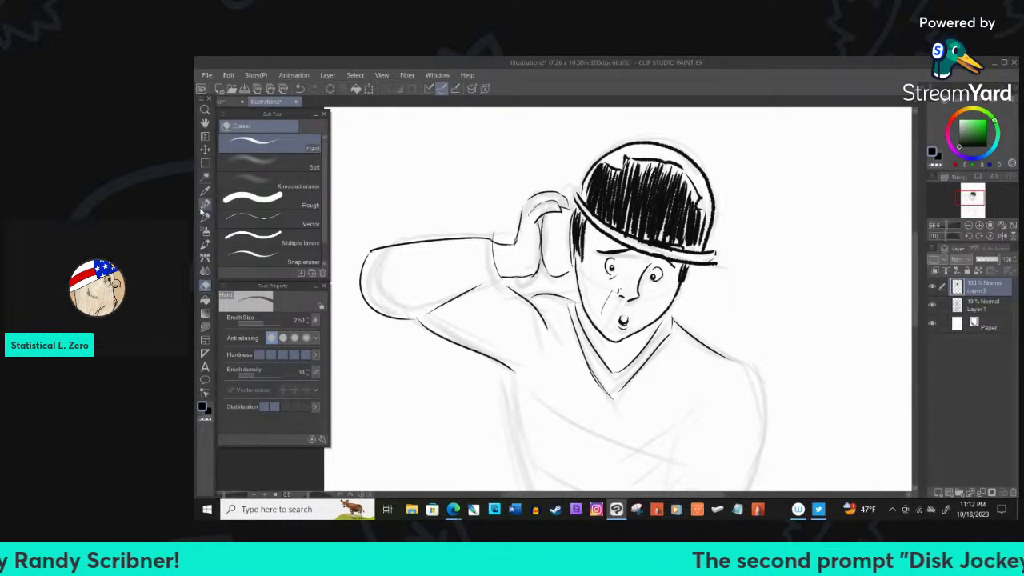
click(205, 205)
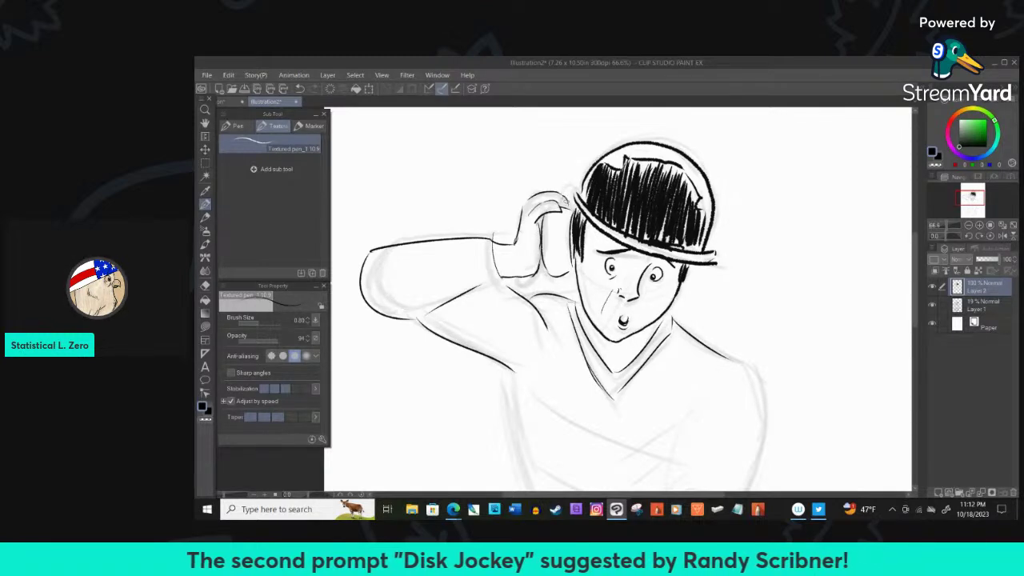
mouse_move(541, 223)
mouse_down()
mouse_move(538, 251)
mouse_move(536, 227)
mouse_up()
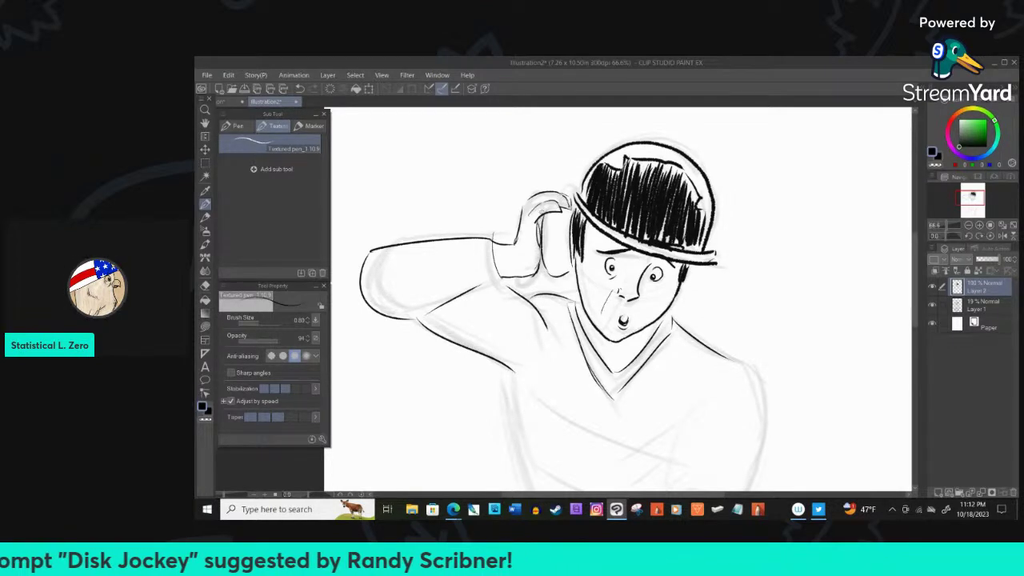
mouse_move(537, 226)
mouse_down()
mouse_move(538, 261)
mouse_move(524, 277)
mouse_move(497, 272)
mouse_move(495, 261)
mouse_up()
key(ctrl+z)
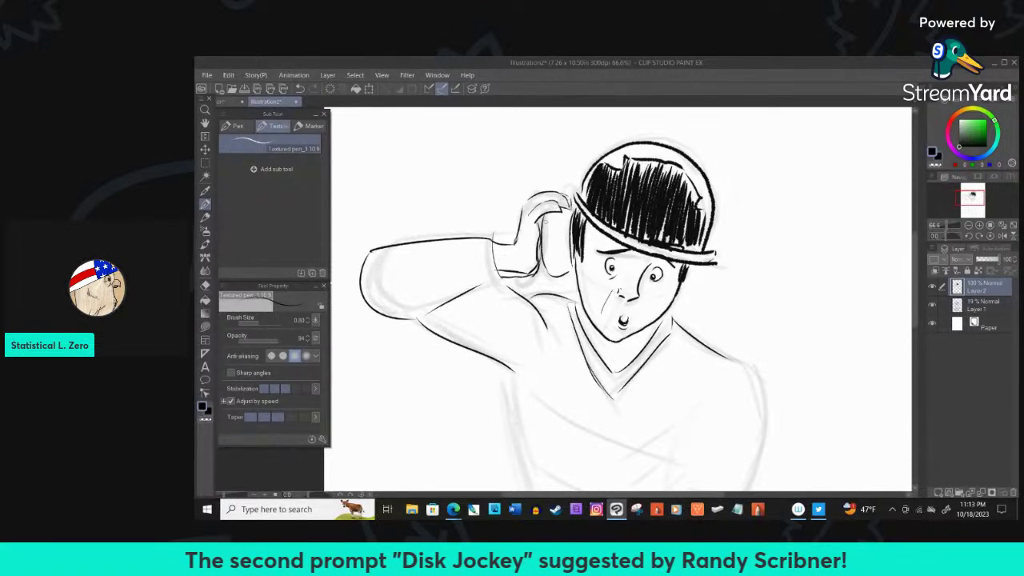
drag(552, 210, 563, 229)
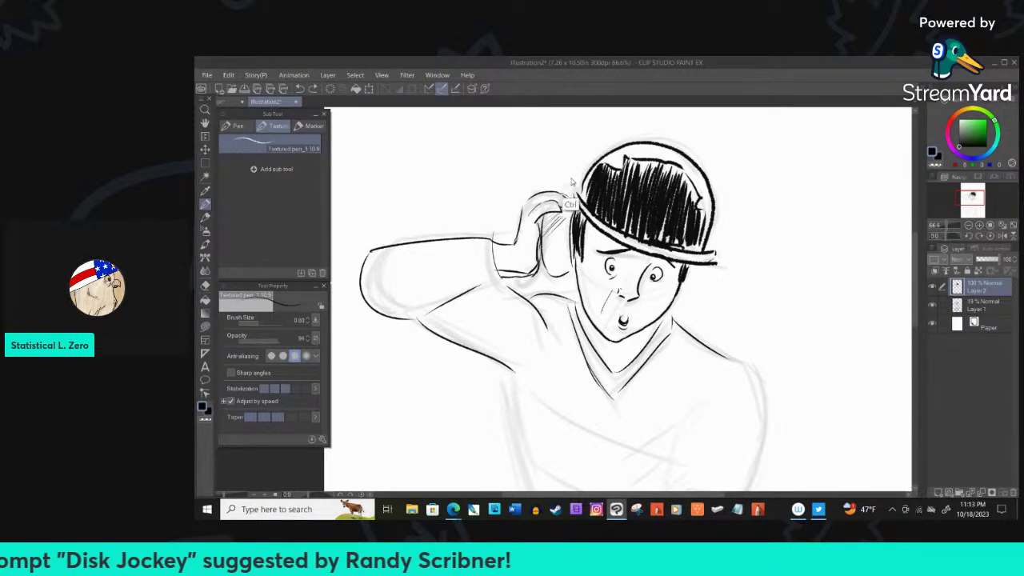
mouse_move(563, 197)
mouse_down()
mouse_move(570, 221)
mouse_move(547, 236)
mouse_move(554, 277)
mouse_up()
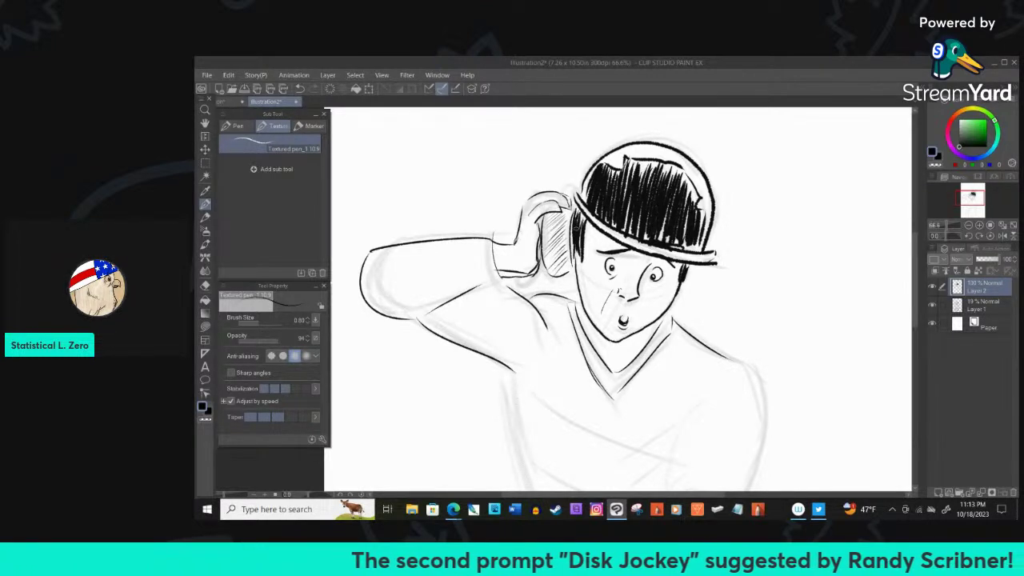
Add light shading strokes inside both sides of the V-neck collar
drag(655, 323, 632, 352)
drag(637, 348, 616, 371)
mouse_move(592, 320)
mouse_down()
mouse_move(587, 336)
mouse_move(608, 360)
mouse_up()
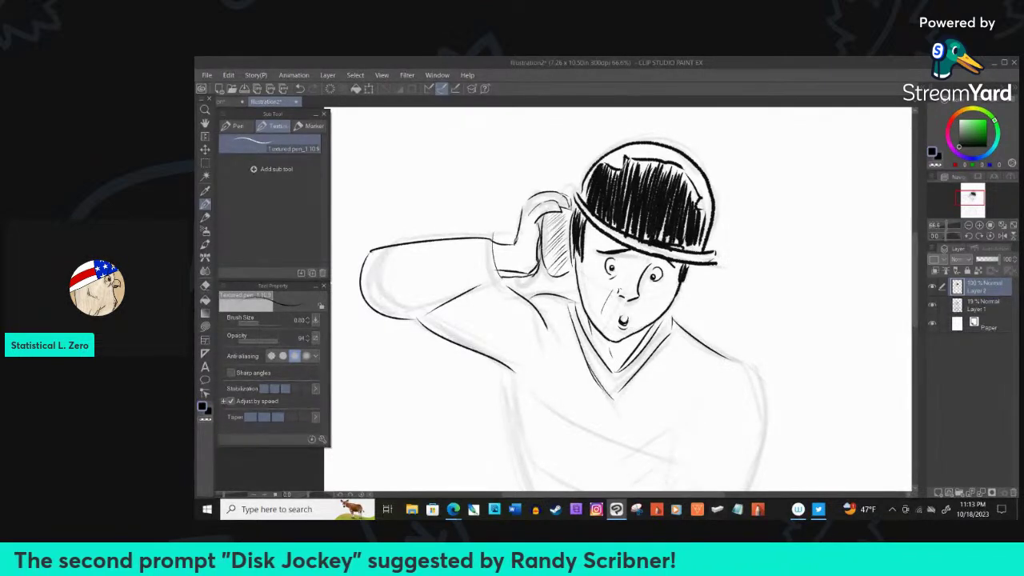
Ink the side of the torso below the raised arm down to the waist and the curved shirt hem
key(ctrl+minus)
key(ctrl+plus)
mouse_move(560, 281)
mouse_down()
mouse_move(581, 373)
mouse_move(569, 414)
mouse_move(624, 421)
mouse_up()
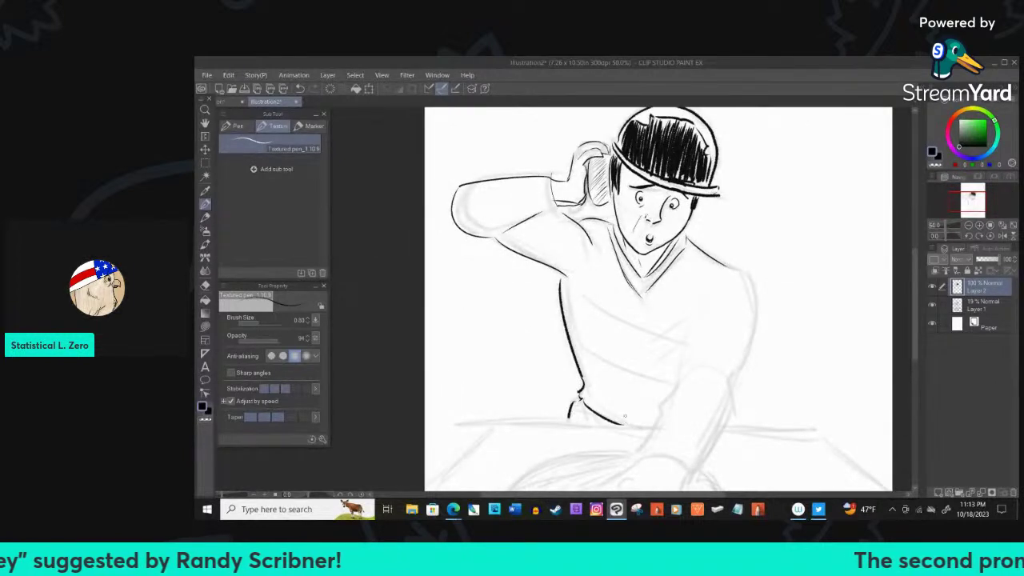
Ink the lowered arm from the rounded shoulder through the elbow fold to the cuff at the wrist
drag(731, 267, 752, 308)
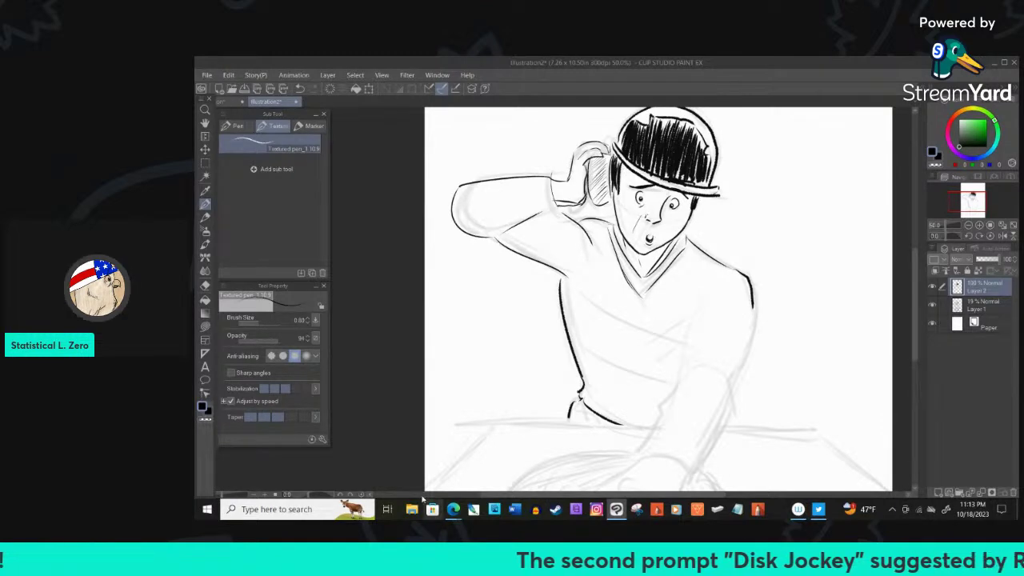
mouse_move(756, 300)
mouse_down()
mouse_move(760, 276)
mouse_move(665, 242)
mouse_move(711, 253)
mouse_move(685, 328)
mouse_move(692, 352)
mouse_move(657, 408)
mouse_up()
mouse_move(644, 268)
mouse_down()
mouse_move(637, 334)
mouse_move(671, 318)
mouse_move(672, 327)
mouse_up()
mouse_move(620, 351)
mouse_down()
mouse_move(598, 387)
mouse_move(653, 410)
mouse_move(646, 427)
mouse_move(602, 409)
mouse_up()
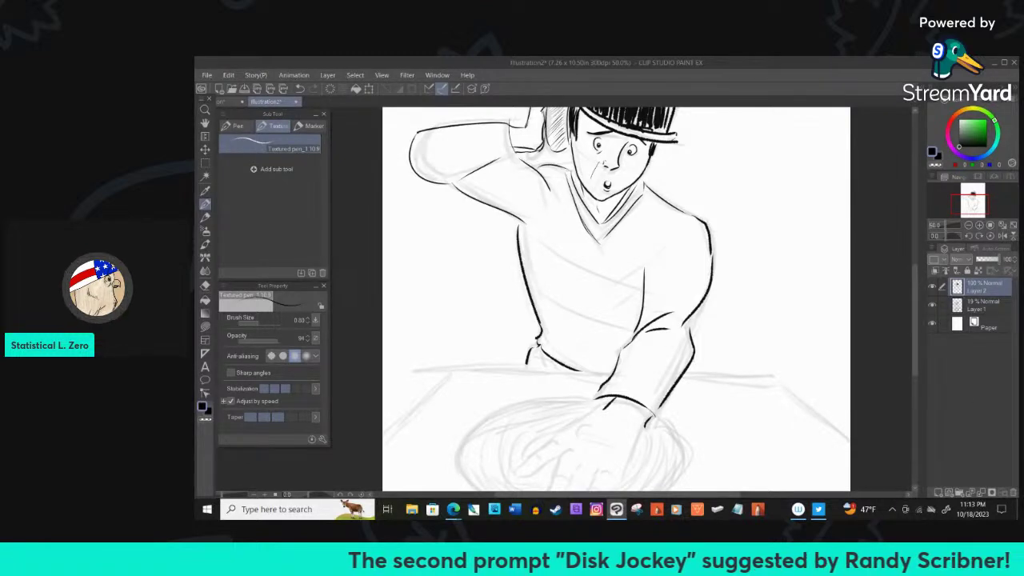
Ink the lowered hand with its thumb and fingers resting on the record, redoing the hand's outer edge once
key(ctrl+minus)
key(ctrl+plus)
key(ctrl+minus)
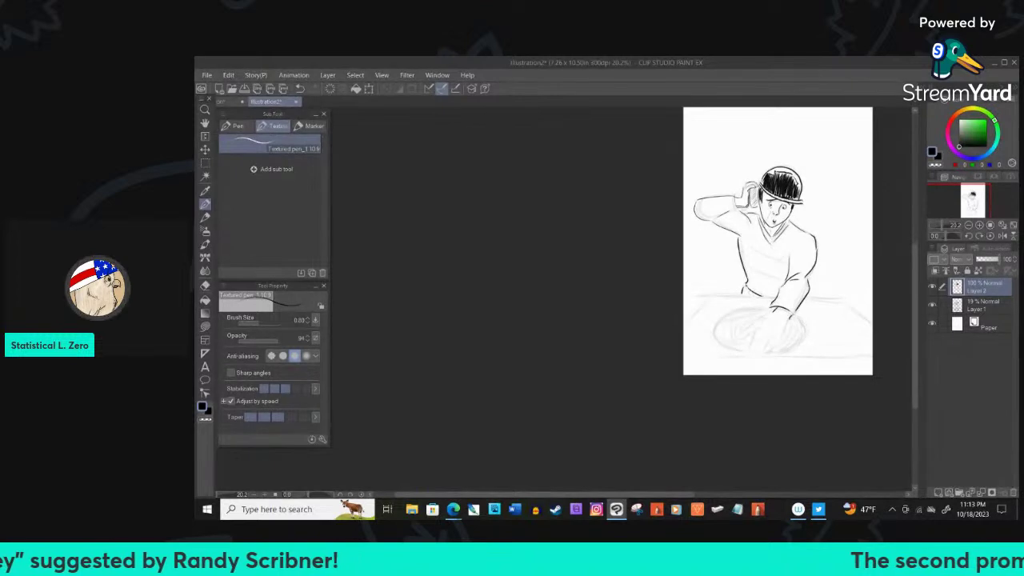
key(ctrl+minus)
key(ctrl+minus)
key(ctrl+plus)
key(ctrl+plus)
key(ctrl+plus)
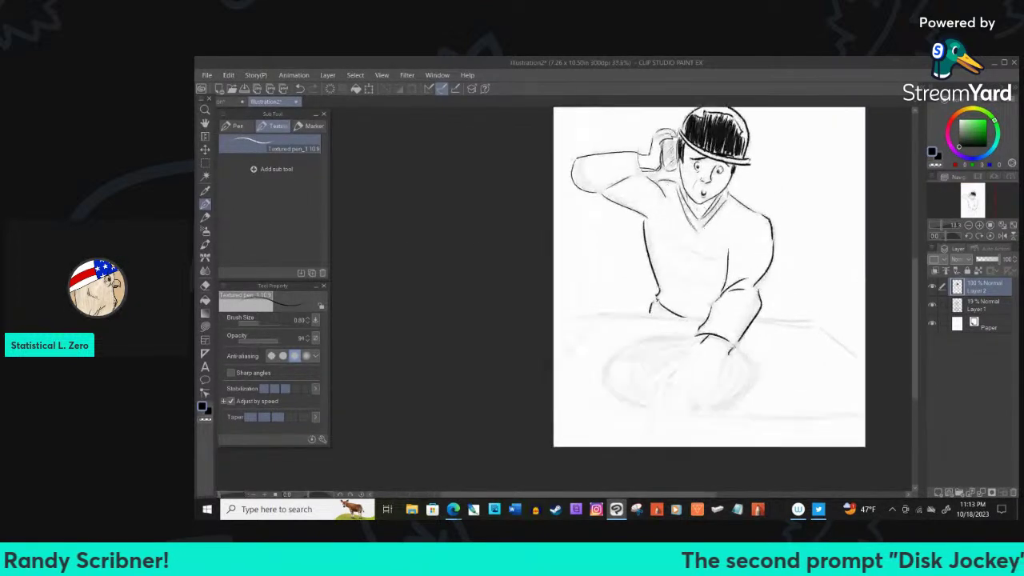
drag(575, 352, 743, 376)
mouse_move(692, 314)
mouse_down()
mouse_move(620, 364)
mouse_move(616, 376)
mouse_move(657, 357)
mouse_move(638, 406)
mouse_up()
mouse_move(673, 364)
mouse_down()
mouse_move(652, 406)
mouse_move(666, 385)
mouse_move(652, 380)
mouse_move(660, 406)
mouse_move(638, 406)
mouse_move(678, 405)
mouse_move(701, 380)
mouse_move(684, 402)
mouse_move(674, 398)
mouse_move(677, 355)
mouse_move(692, 364)
mouse_up()
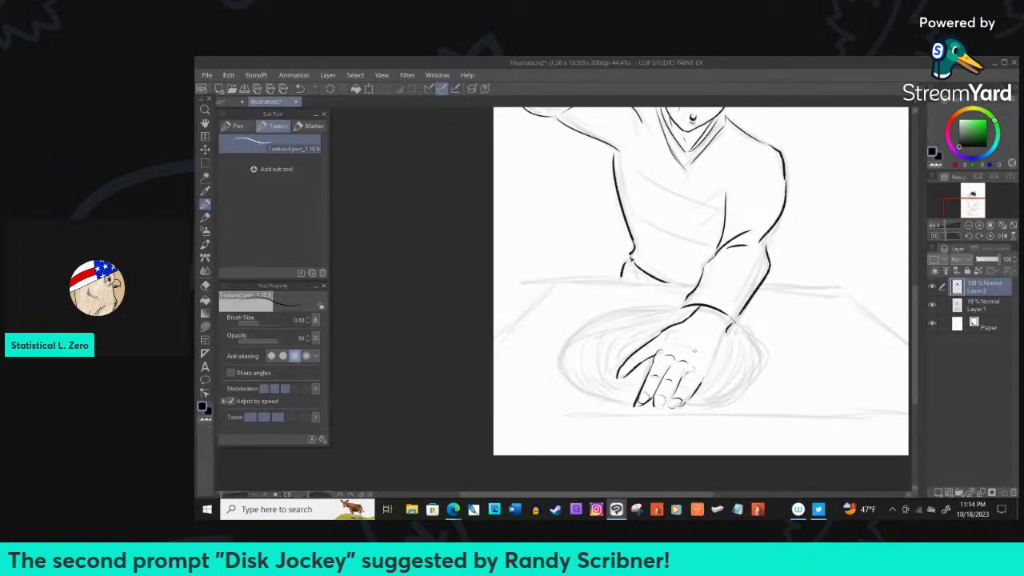
drag(727, 326, 703, 379)
key(ctrl+z)
drag(726, 328, 699, 384)
Ink two slanting lines across the chest and short shirt folds beside the lowered arm
drag(629, 257, 621, 279)
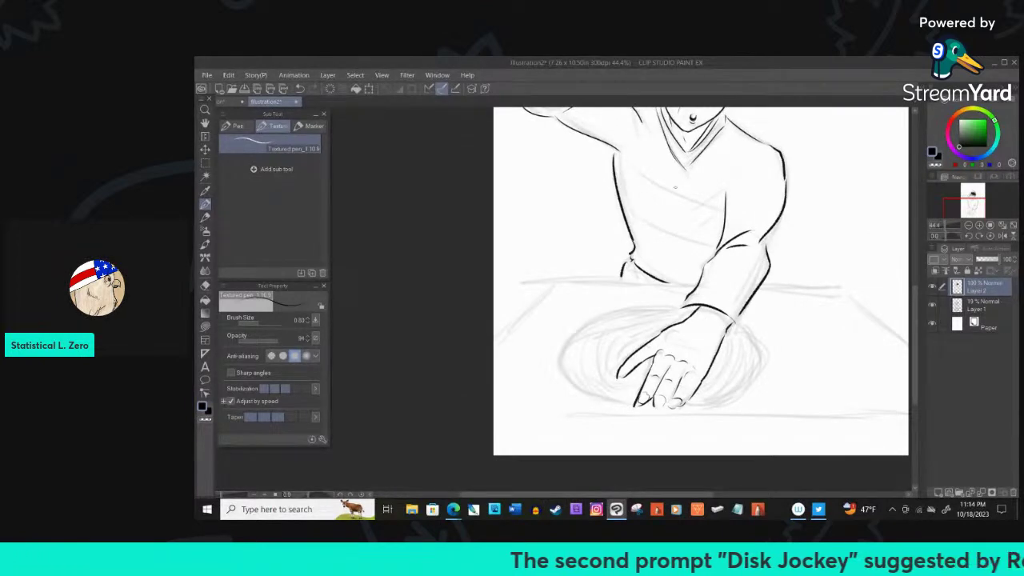
drag(614, 158, 724, 206)
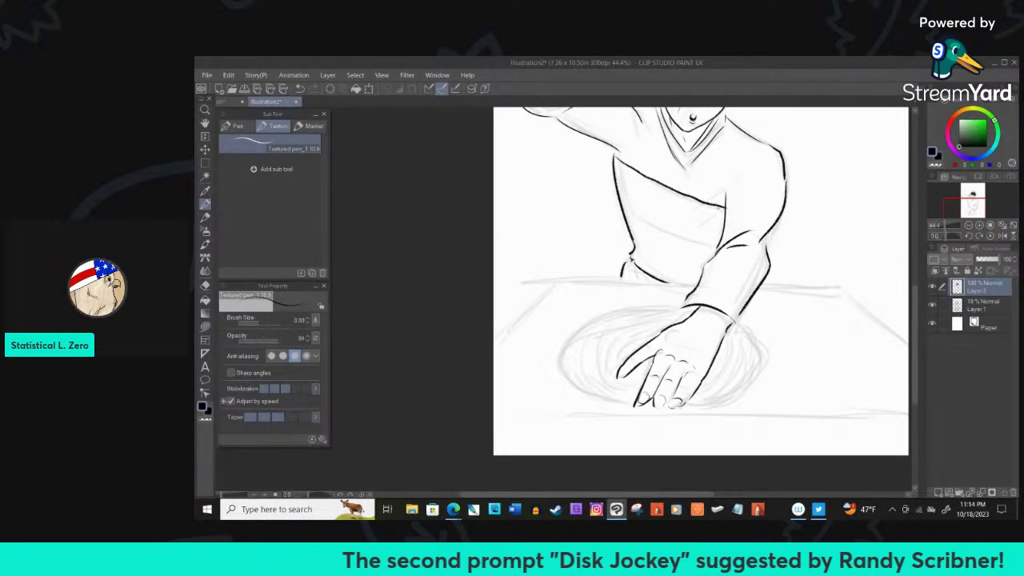
drag(623, 210, 717, 248)
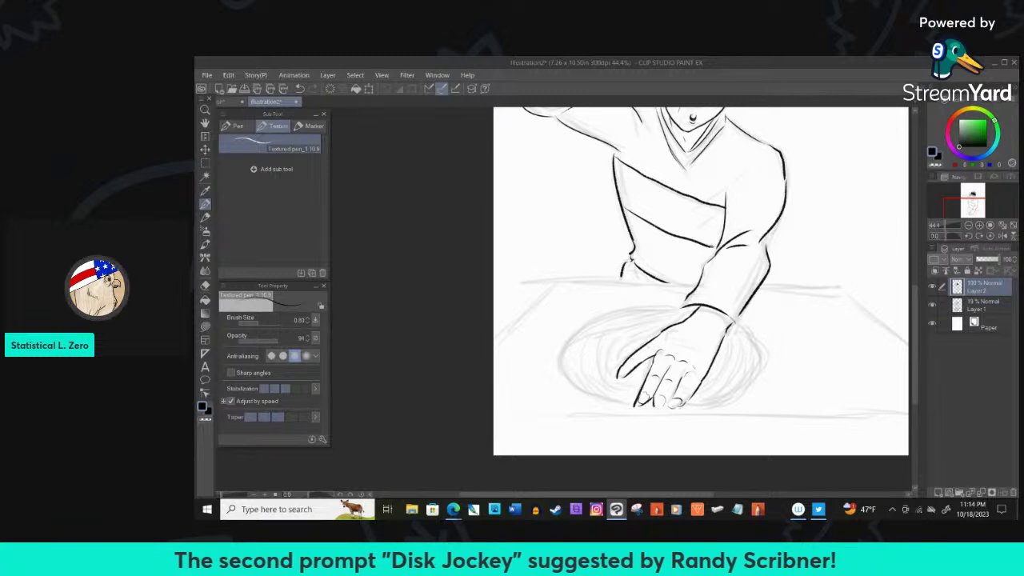
drag(723, 192, 670, 216)
drag(711, 214, 683, 223)
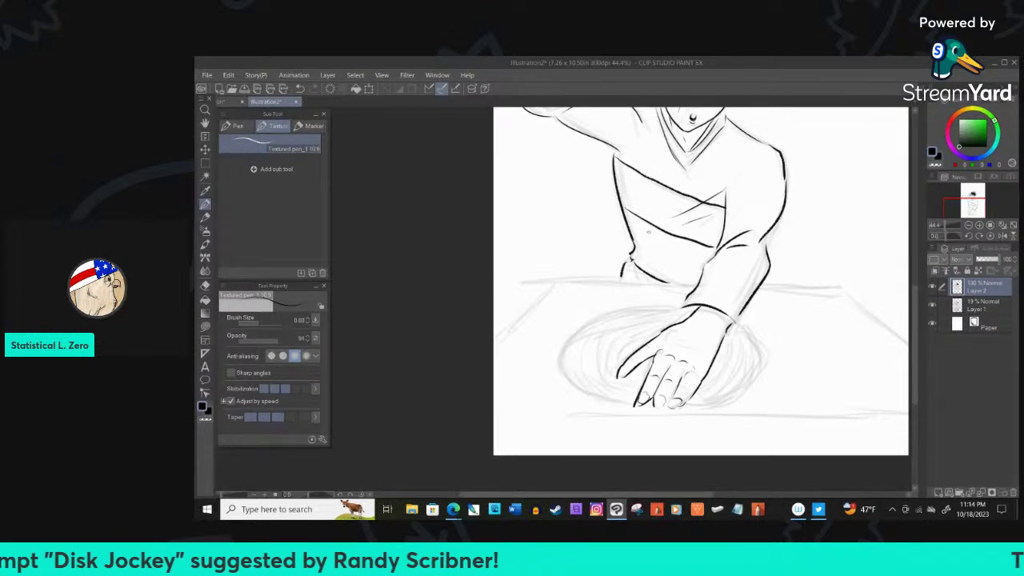
Ink the tabletop's straight back edge behind the figure and its two slanting side edges
drag(509, 286, 850, 286)
drag(524, 289, 493, 316)
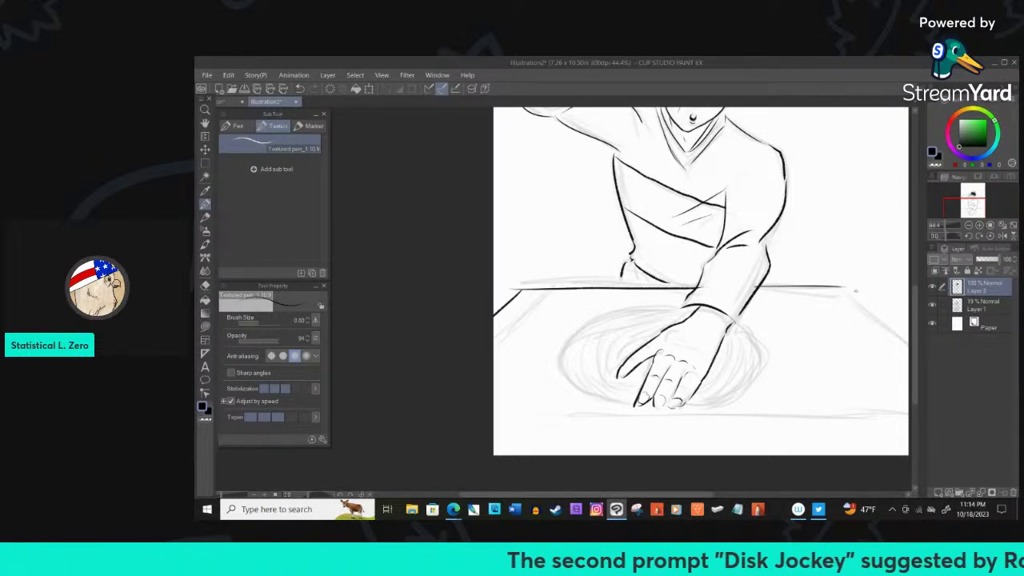
scroll(701, 281, down, 5)
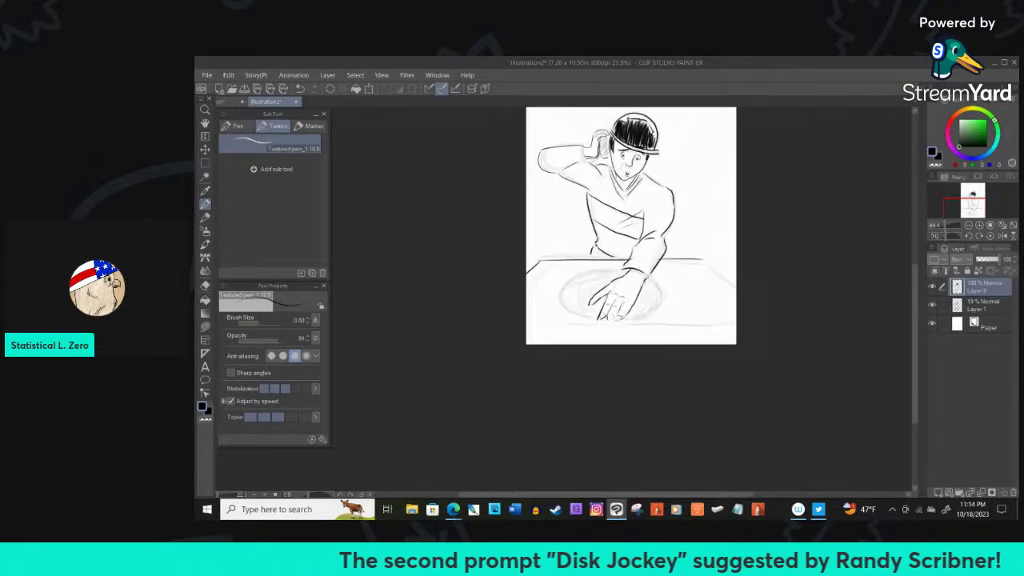
scroll(768, 256, up, 3)
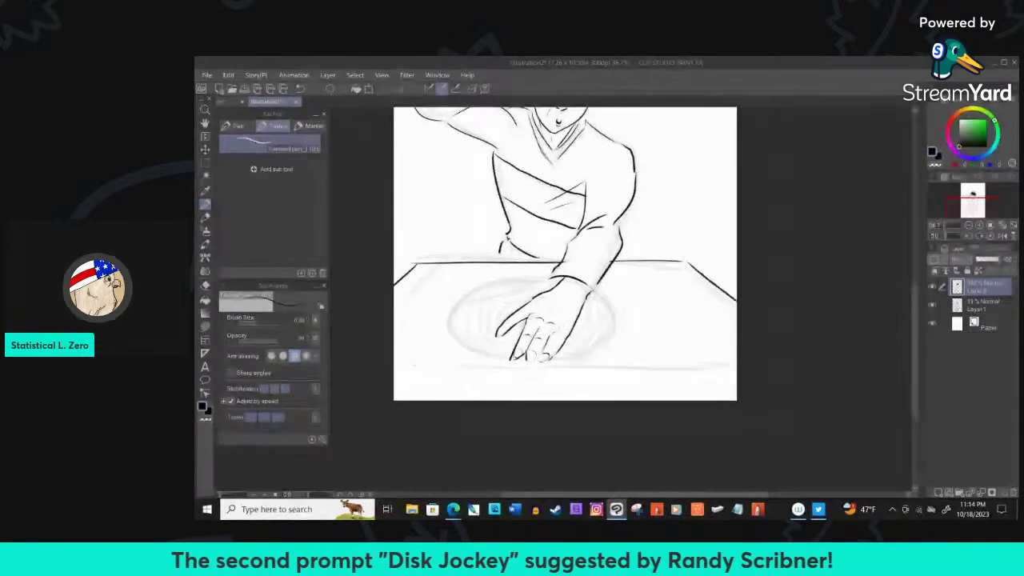
Ink the tabletop's front edge as a straight line across the page, replacing the first attempt
drag(382, 370, 813, 375)
key(ctrl+z)
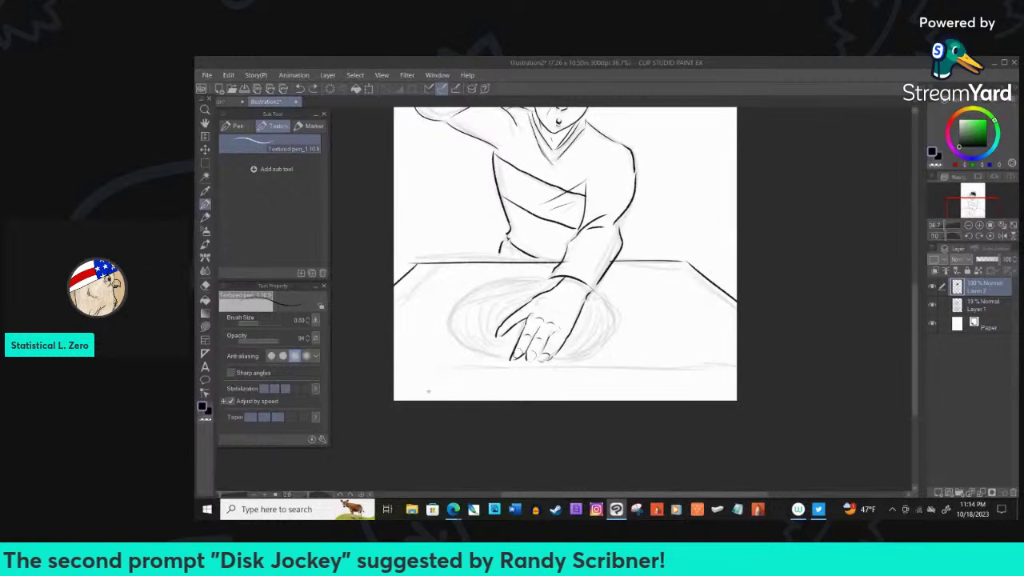
drag(380, 363, 740, 363)
drag(387, 381, 737, 381)
key(ctrl+z)
drag(392, 381, 834, 386)
key(ctrl+z)
drag(393, 381, 664, 370)
key(ctrl+z)
Ink a second straight line across the page just below the tabletop's front edge to give the table thickness
drag(382, 379, 771, 361)
key(ctrl+z)
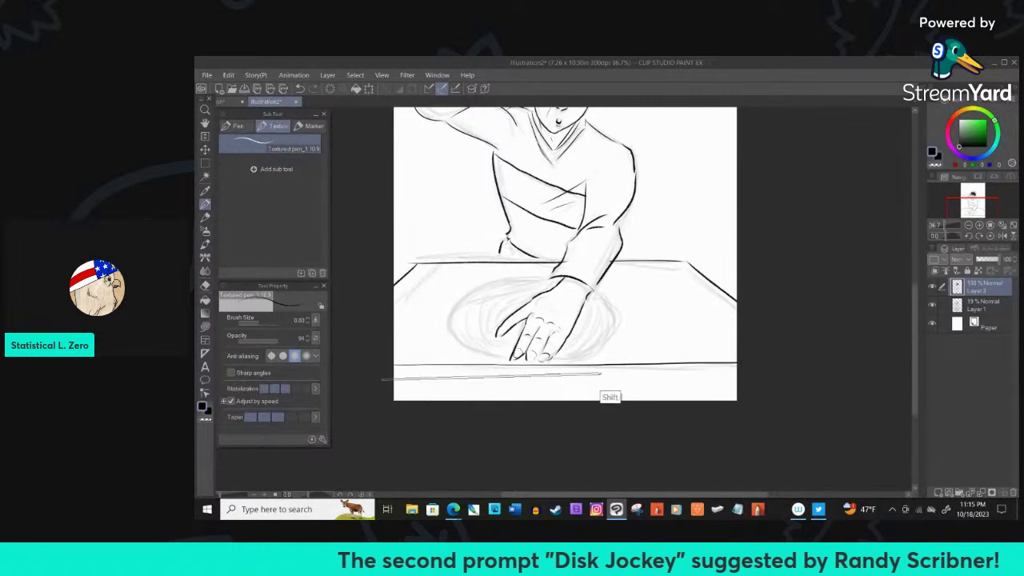
click(748, 376)
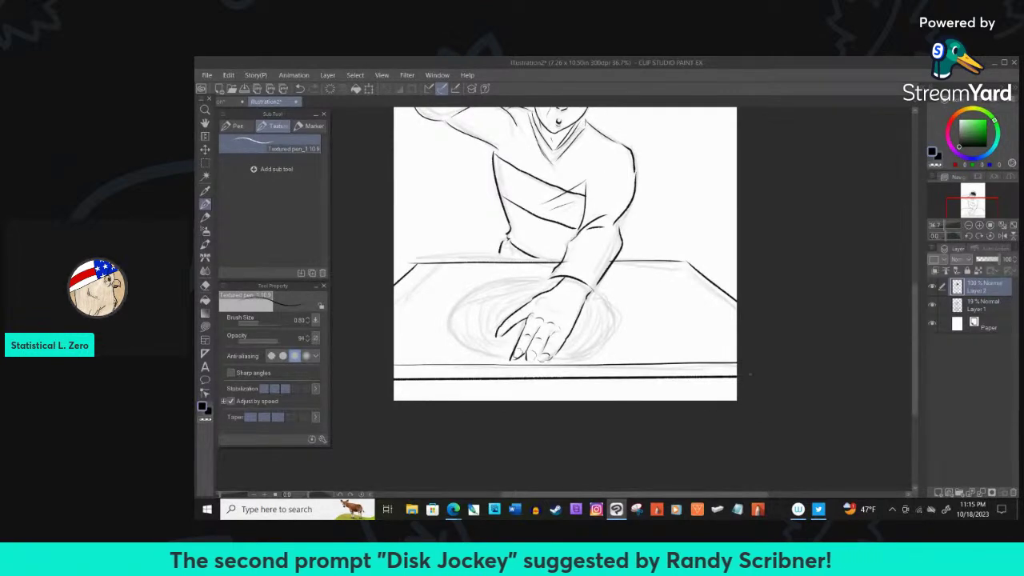
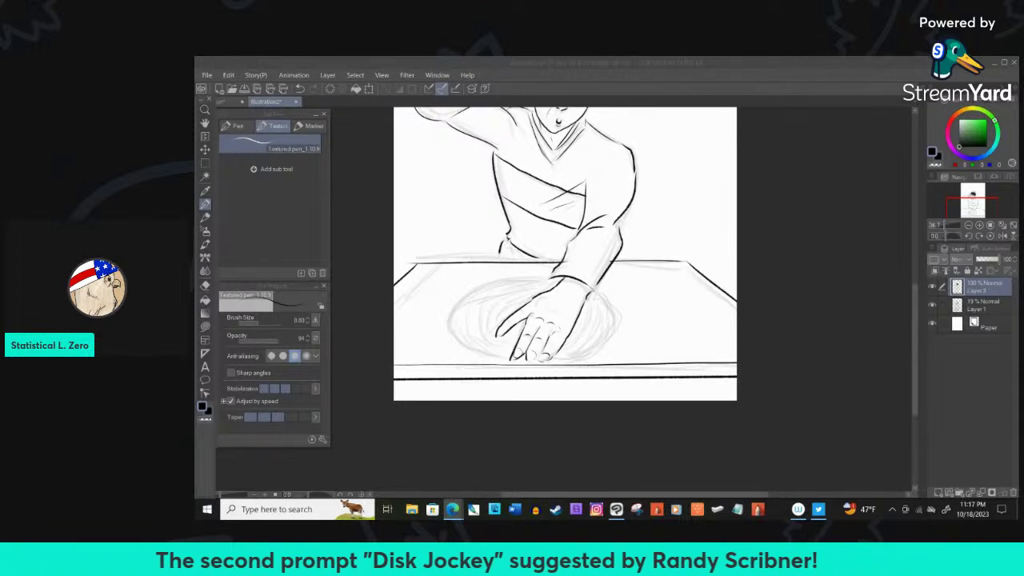
Draw the record as a flat ellipse under the hand, replacing two trial ellipses, erase its overlap with the hand, and return to the textured pen
click(205, 314)
click(205, 327)
click(252, 246)
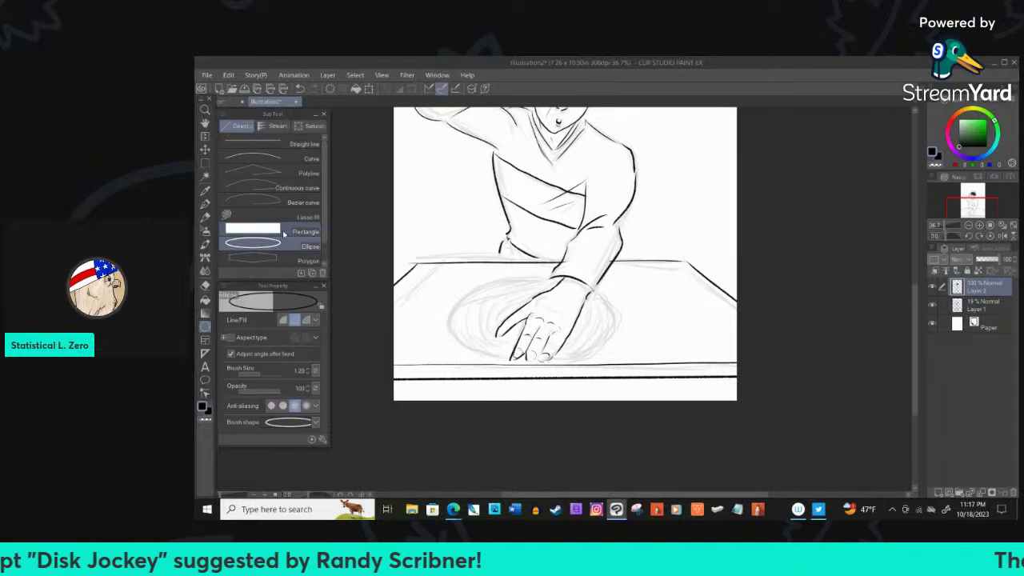
drag(458, 278, 590, 348)
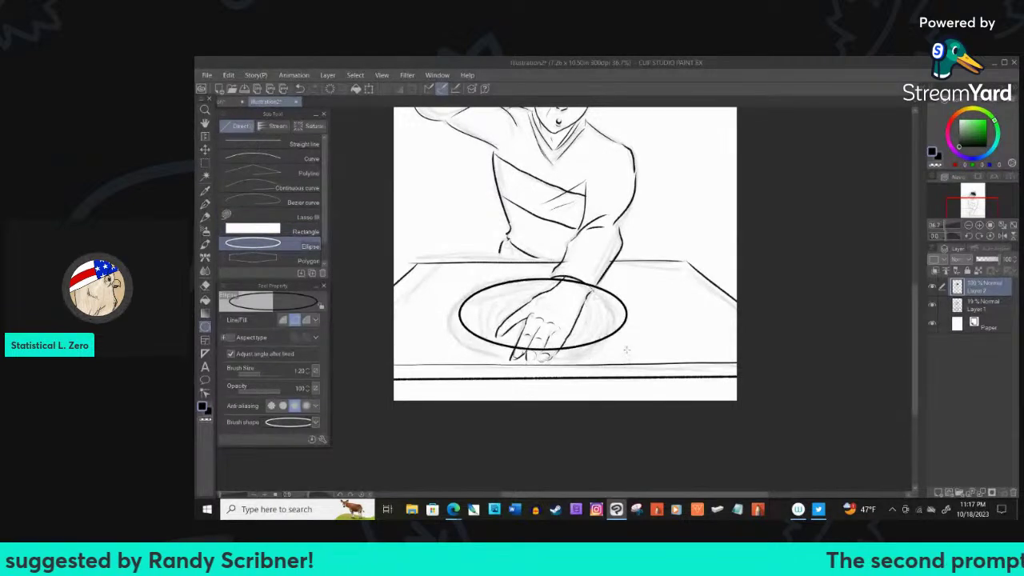
key(ctrl+z)
drag(452, 273, 610, 362)
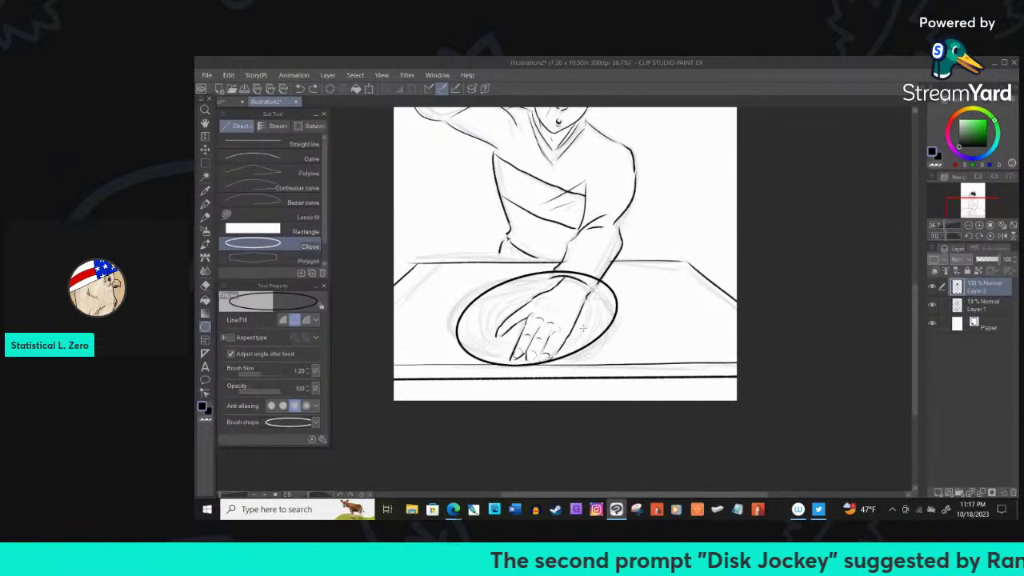
key(ctrl+z)
drag(446, 292, 624, 350)
click(631, 335)
click(205, 285)
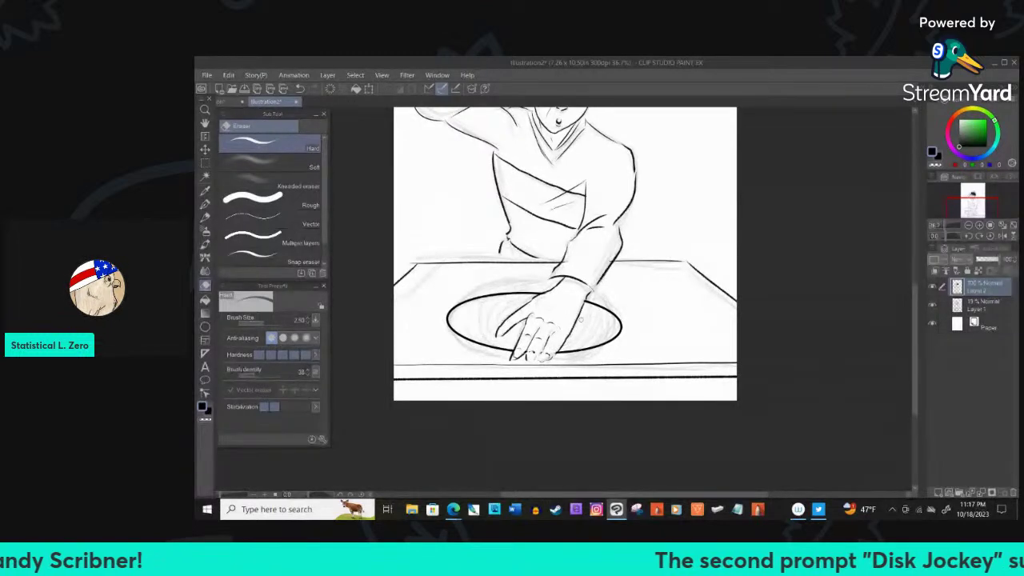
click(205, 203)
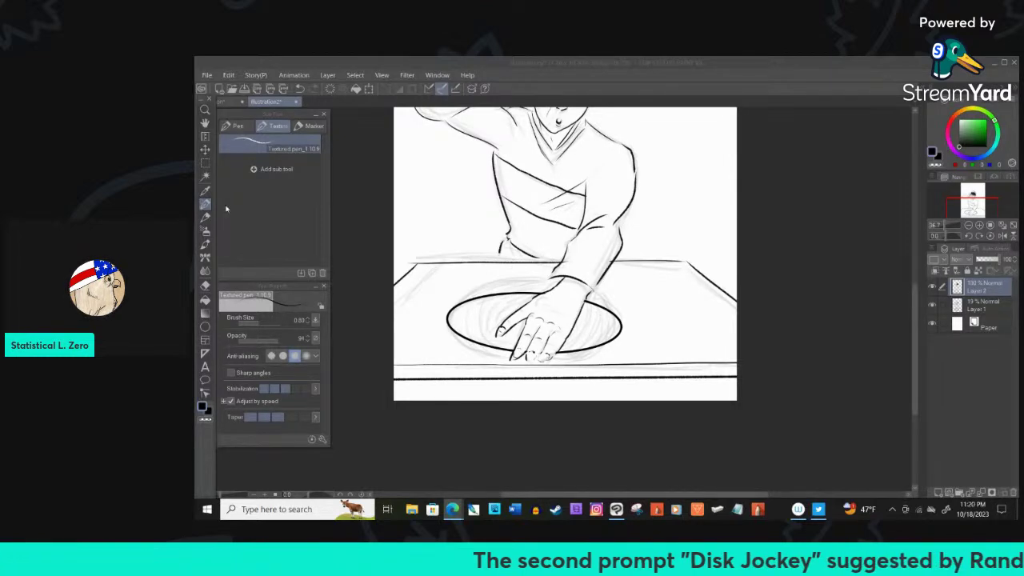
Set the pen's brush size to 2.50 and fill the record solid black around the hand, leaving thin white groove highlights
drag(501, 301, 530, 296)
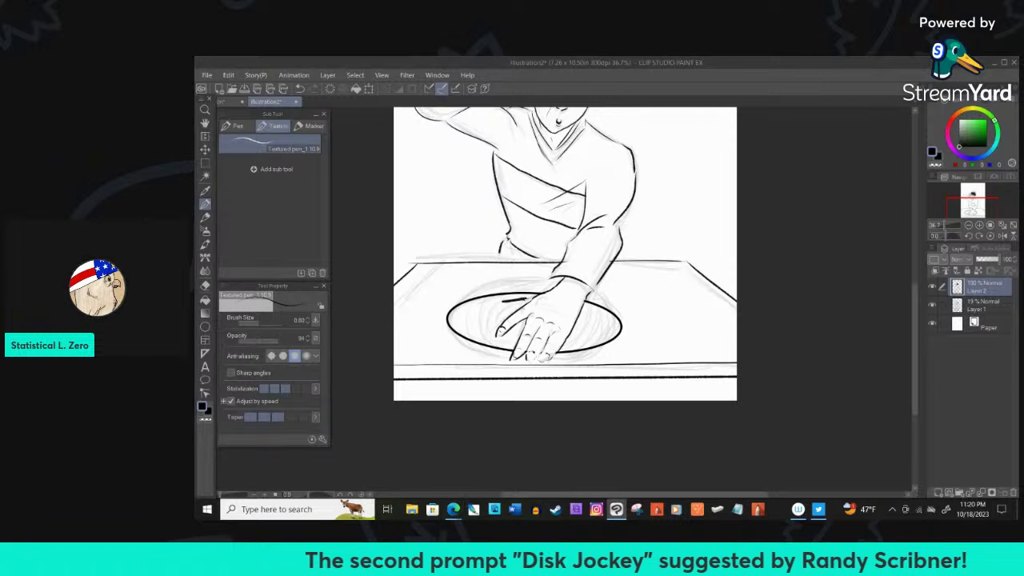
key(ctrl+z)
key(ctrl+z)
key(bracketright)
key(bracketright)
key(bracketright)
key(bracketright)
key(bracketright)
key(bracketright)
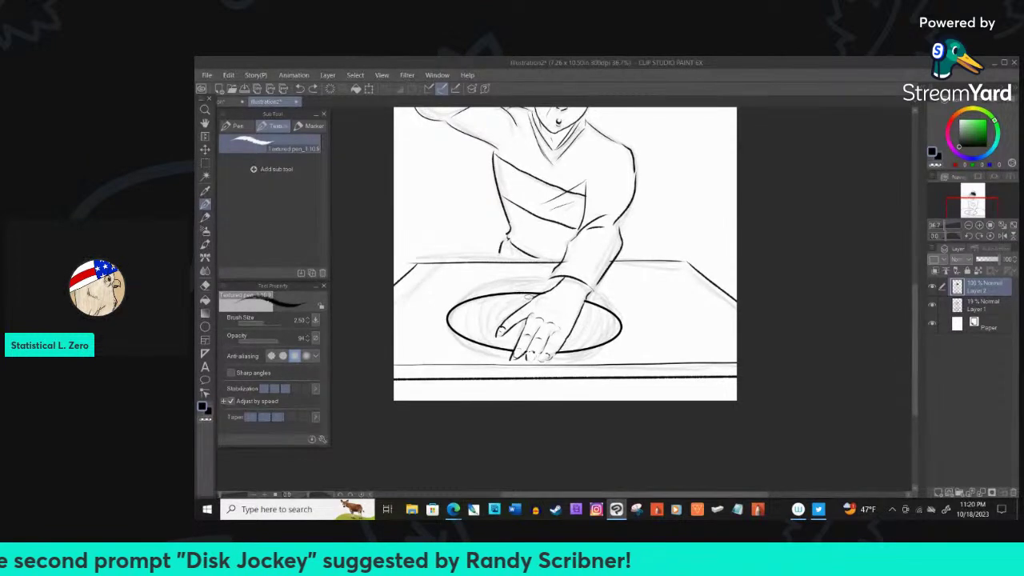
mouse_move(532, 296)
mouse_down()
mouse_move(468, 301)
mouse_move(450, 314)
mouse_move(480, 341)
mouse_move(510, 344)
mouse_move(460, 320)
mouse_move(516, 302)
mouse_move(476, 309)
mouse_move(471, 331)
mouse_move(500, 306)
mouse_move(484, 334)
mouse_move(492, 309)
mouse_move(484, 319)
mouse_up()
mouse_move(588, 305)
mouse_down()
mouse_move(606, 315)
mouse_move(576, 345)
mouse_move(611, 336)
mouse_move(570, 345)
mouse_move(592, 311)
mouse_move(565, 347)
mouse_move(584, 306)
mouse_move(571, 351)
mouse_move(608, 336)
mouse_move(505, 312)
mouse_move(488, 320)
mouse_move(551, 296)
mouse_move(496, 340)
mouse_move(512, 345)
mouse_move(488, 344)
mouse_move(532, 333)
mouse_up()
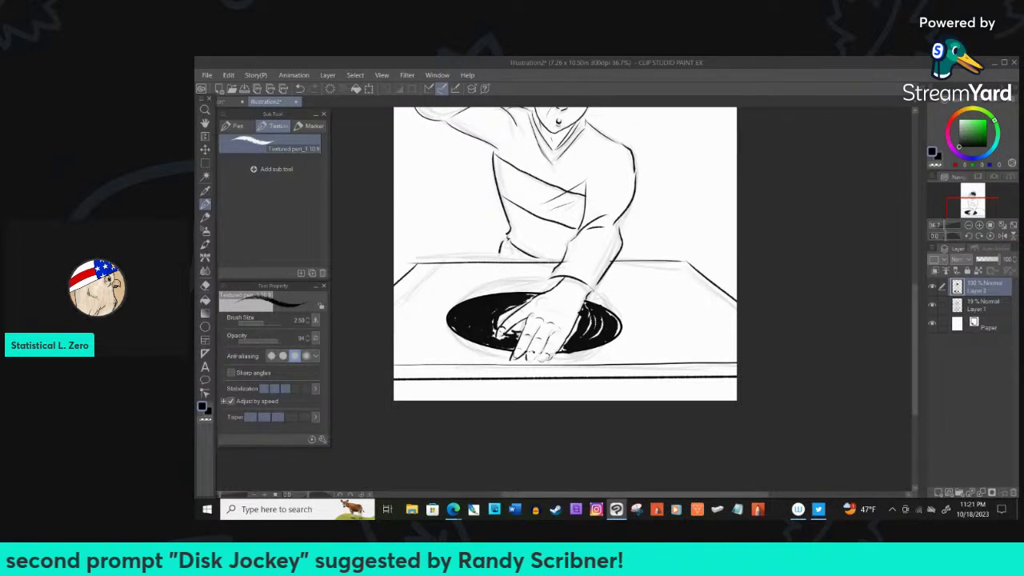
Ink small control marks on the table at one side of the record and a bent tonearm at the other
key(ctrl+minus)
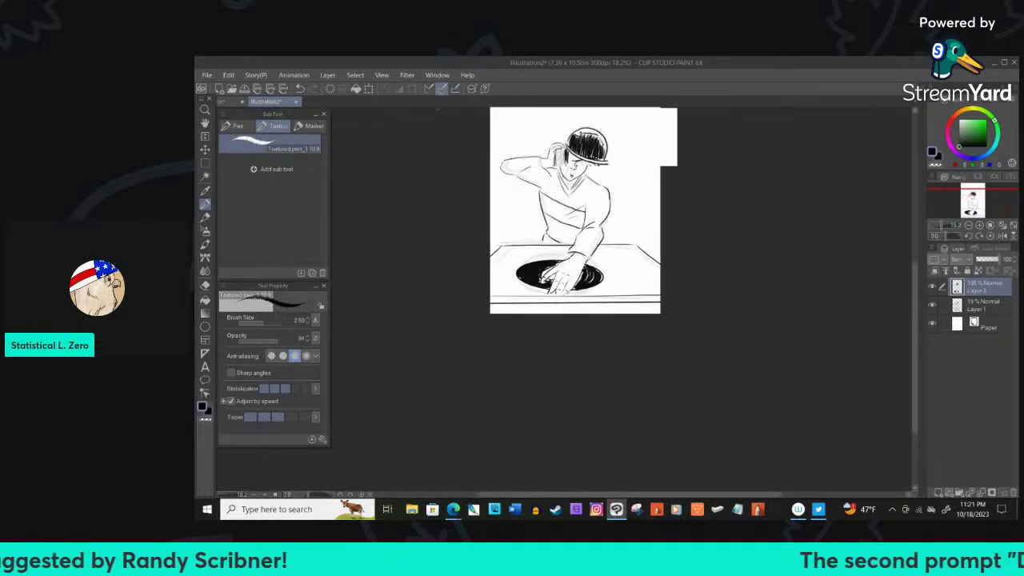
mouse_move(506, 358)
mouse_down()
mouse_move(522, 377)
mouse_move(507, 364)
mouse_move(508, 345)
mouse_up()
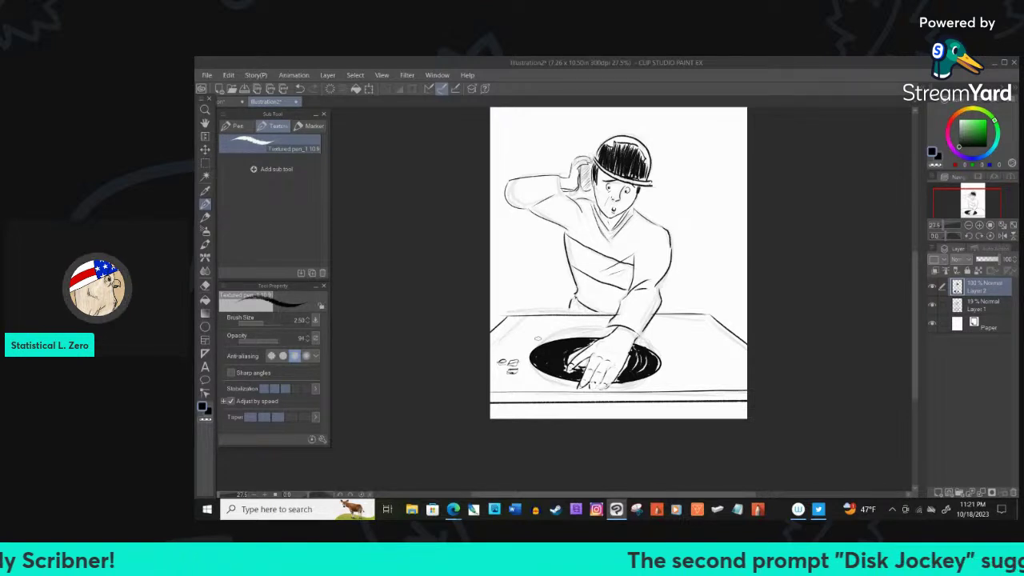
mouse_move(707, 348)
mouse_down()
mouse_move(699, 359)
mouse_move(707, 350)
mouse_up()
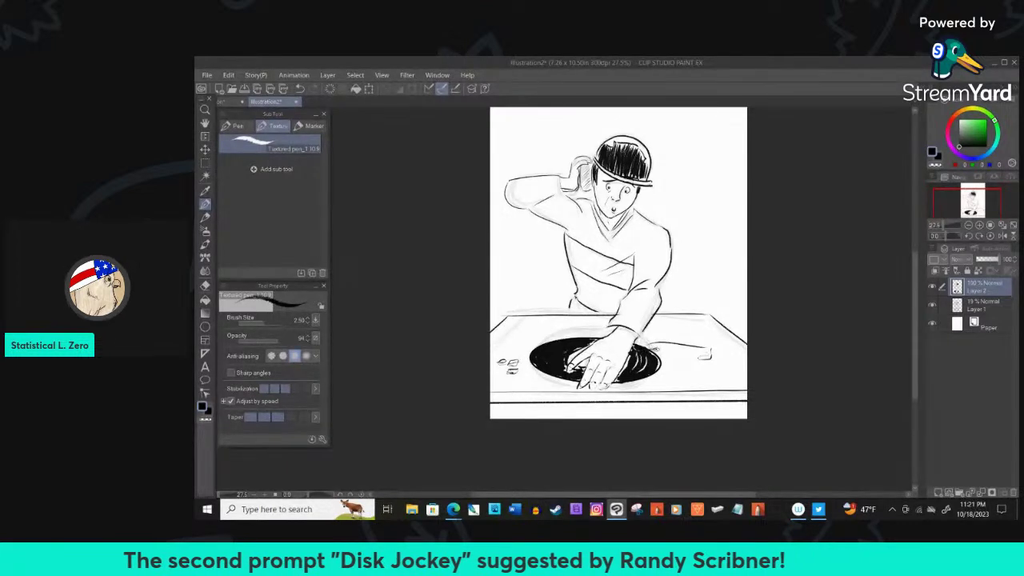
mouse_move(652, 346)
mouse_down()
mouse_move(696, 349)
mouse_move(709, 353)
mouse_move(703, 362)
mouse_up()
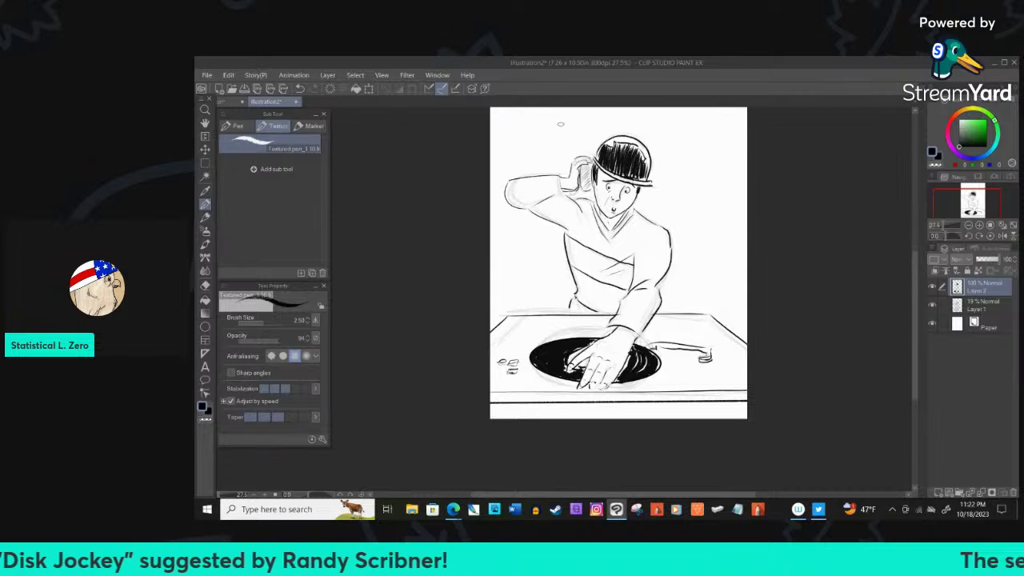
Thicken the ink line along the underside of the figure's raised arm
key(alt+Tab)
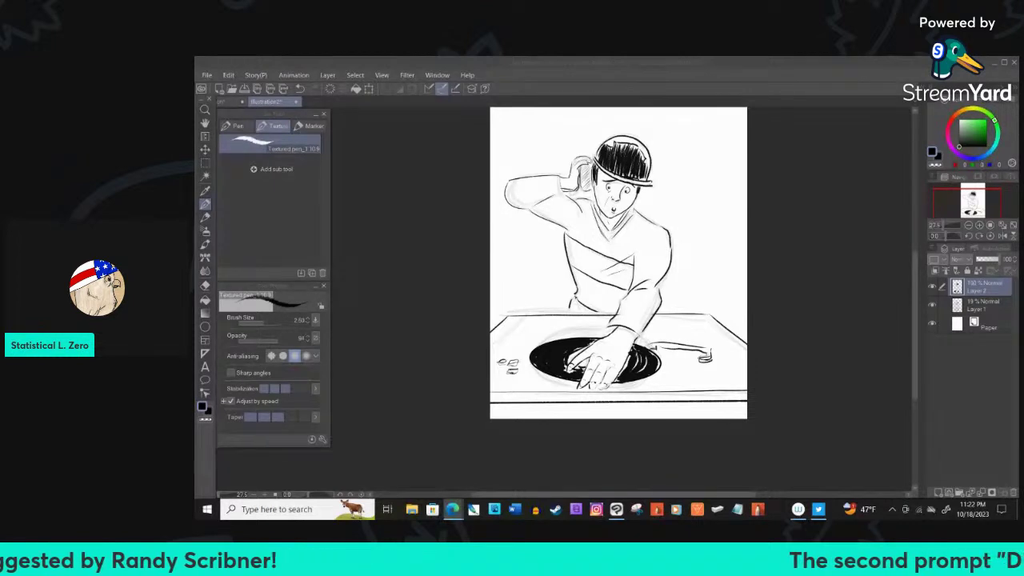
click(534, 210)
drag(532, 211, 565, 192)
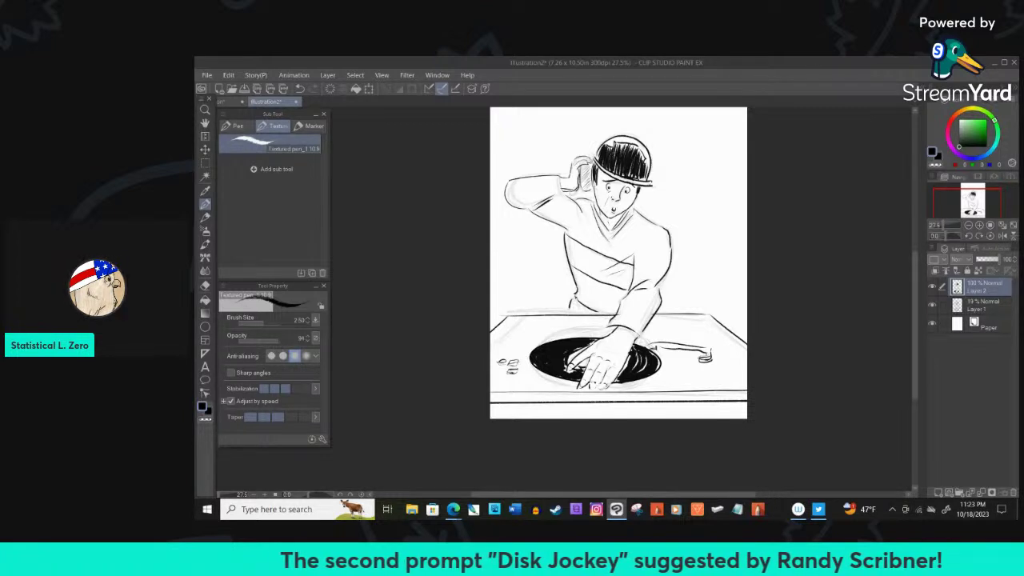
key(alt+Tab)
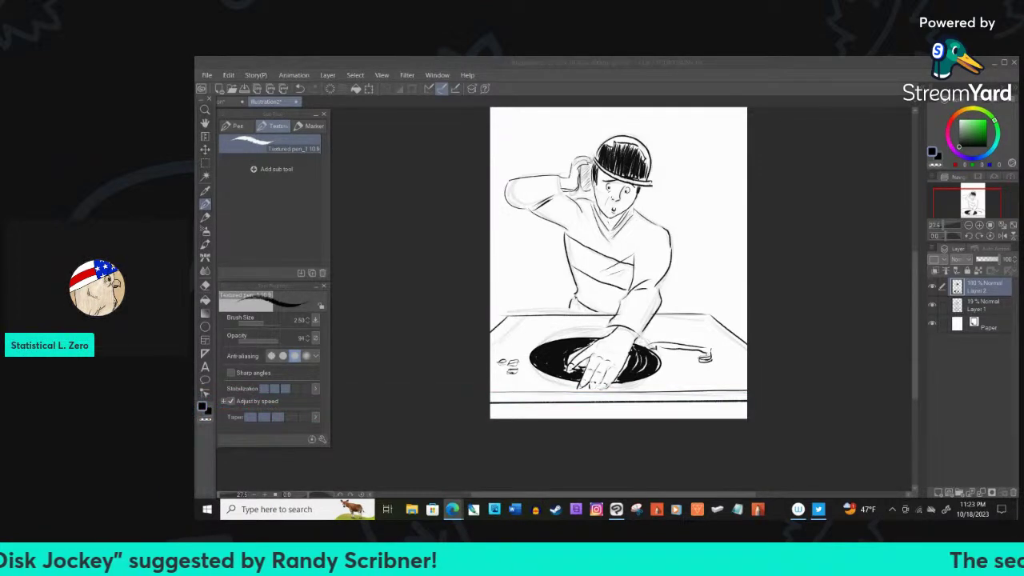
key(alt+Tab)
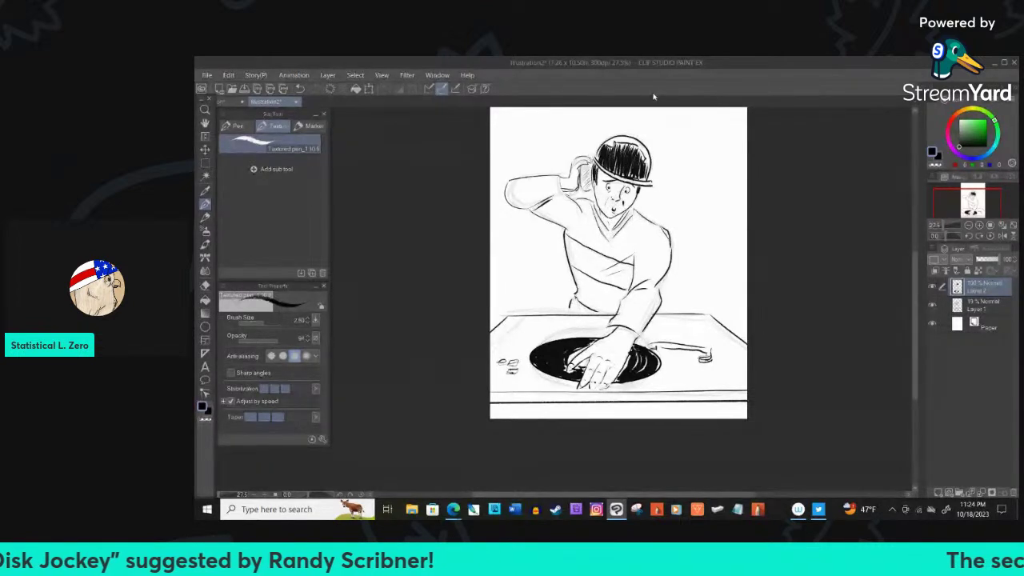
Fill the waist below the shirt hem solid black at brush size 2.50 and round out the raised elbow's outline
key(bracketleft)
key(bracketleft)
key(bracketleft)
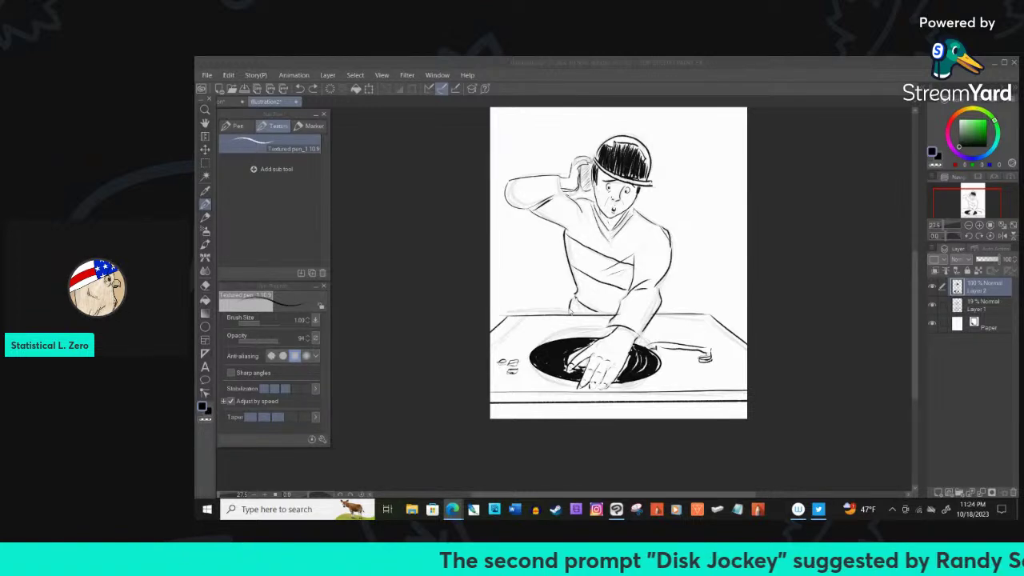
click(573, 308)
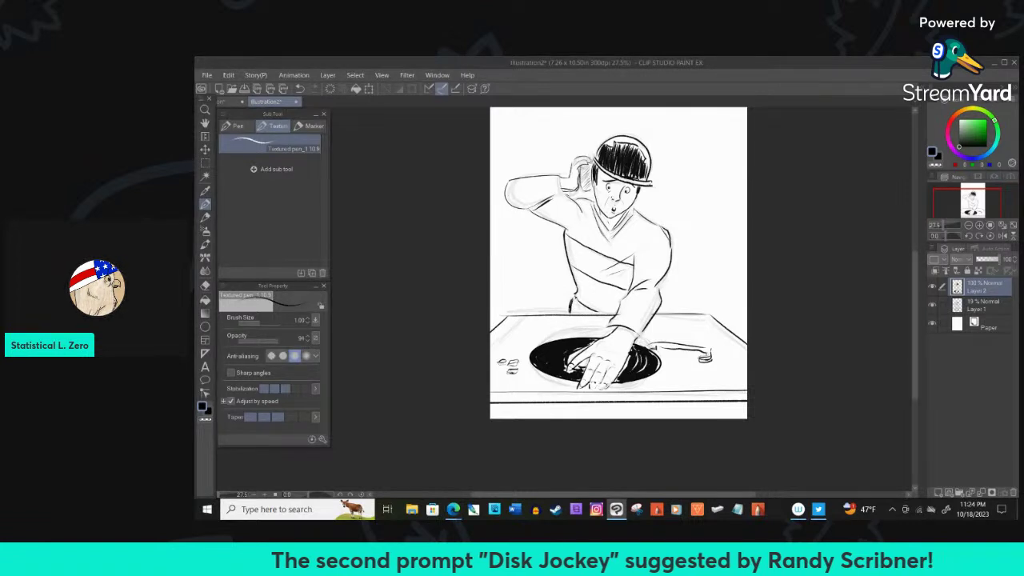
key(bracketright)
key(bracketright)
key(bracketright)
mouse_move(571, 302)
mouse_down()
mouse_move(587, 312)
mouse_move(571, 314)
mouse_move(608, 317)
mouse_up()
drag(603, 280, 609, 283)
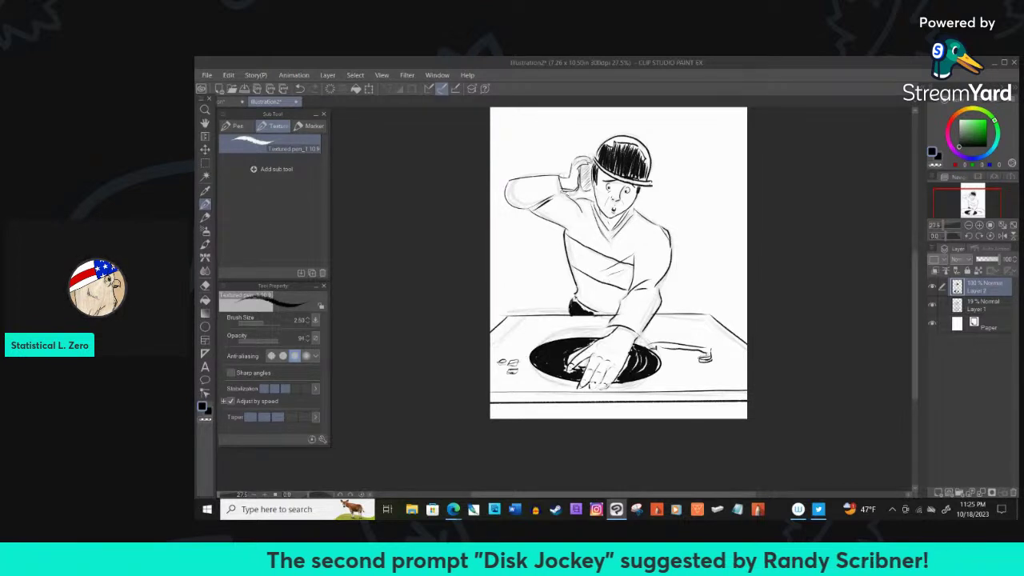
drag(511, 185, 502, 206)
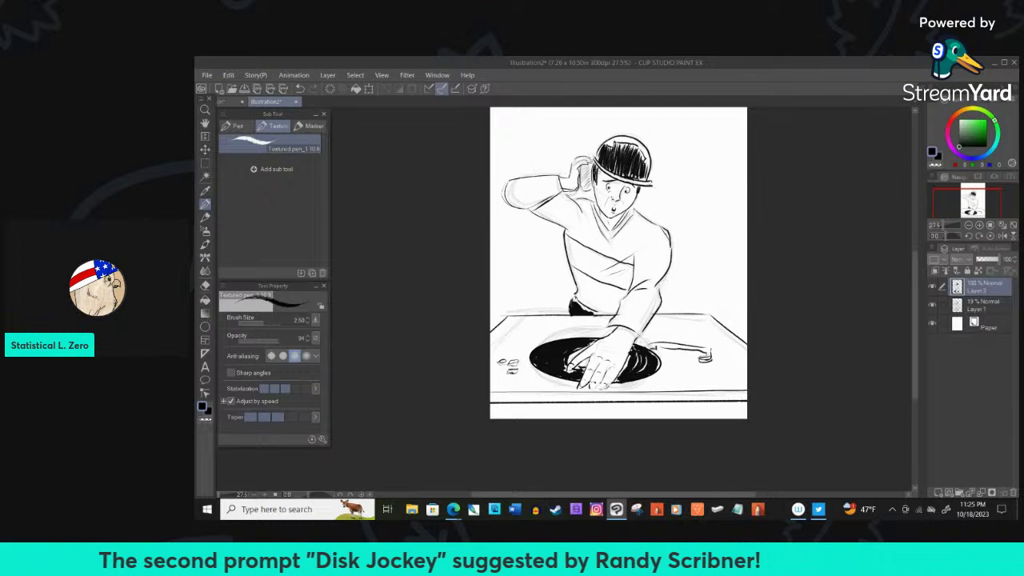
drag(561, 221, 565, 239)
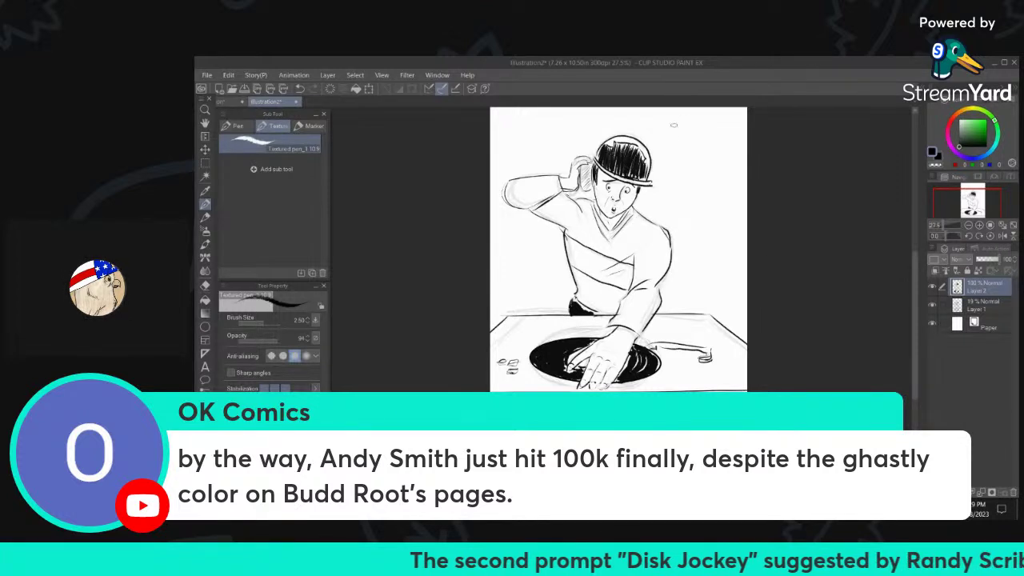
drag(676, 130, 665, 142)
drag(685, 140, 692, 144)
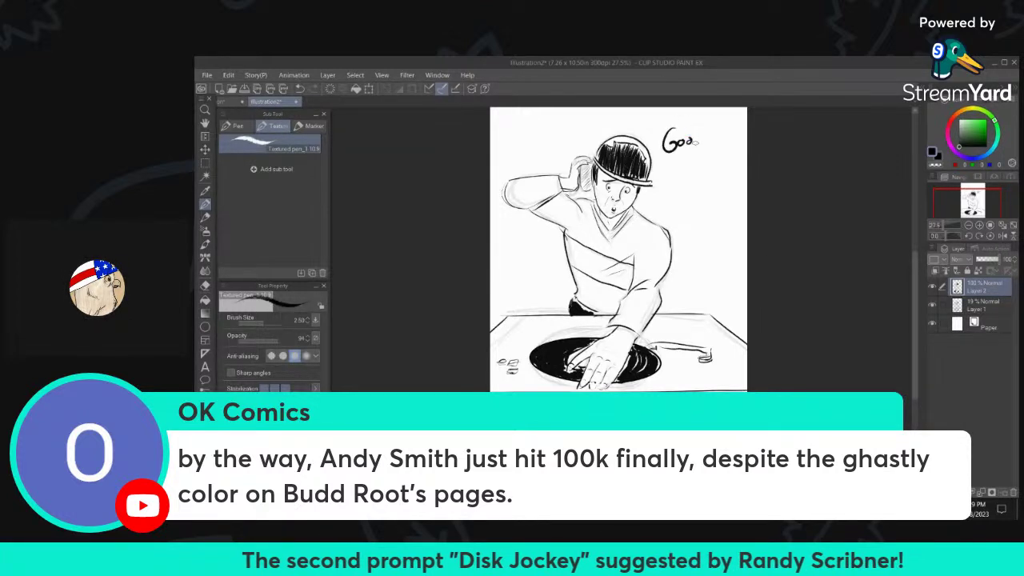
key(ctrl+z)
key(ctrl+z)
key(ctrl+z)
key(ctrl+z)
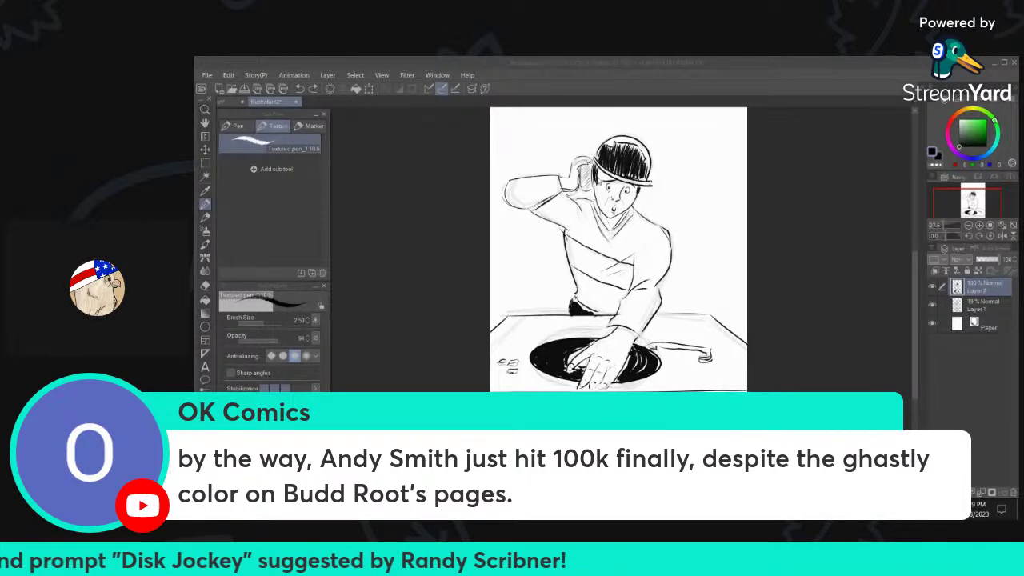
Ink a thick chin strap from the headgear down along the figure's jaw
click(597, 177)
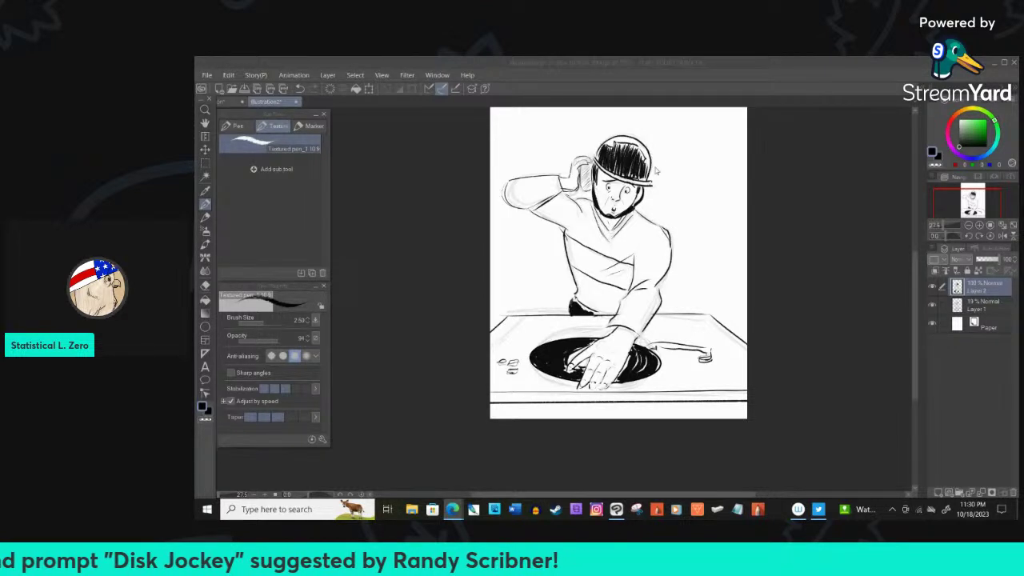
Hand-letter "GOODNIGHT" in the empty space beside the figure's headgear
drag(673, 155, 686, 165)
mouse_move(686, 154)
mouse_down()
mouse_move(688, 166)
mouse_move(696, 156)
mouse_move(703, 164)
mouse_up()
mouse_move(703, 165)
mouse_down()
mouse_move(704, 155)
mouse_move(710, 164)
mouse_up()
drag(719, 156, 723, 161)
drag(726, 153, 731, 165)
drag(730, 154, 740, 153)
drag(736, 153, 736, 165)
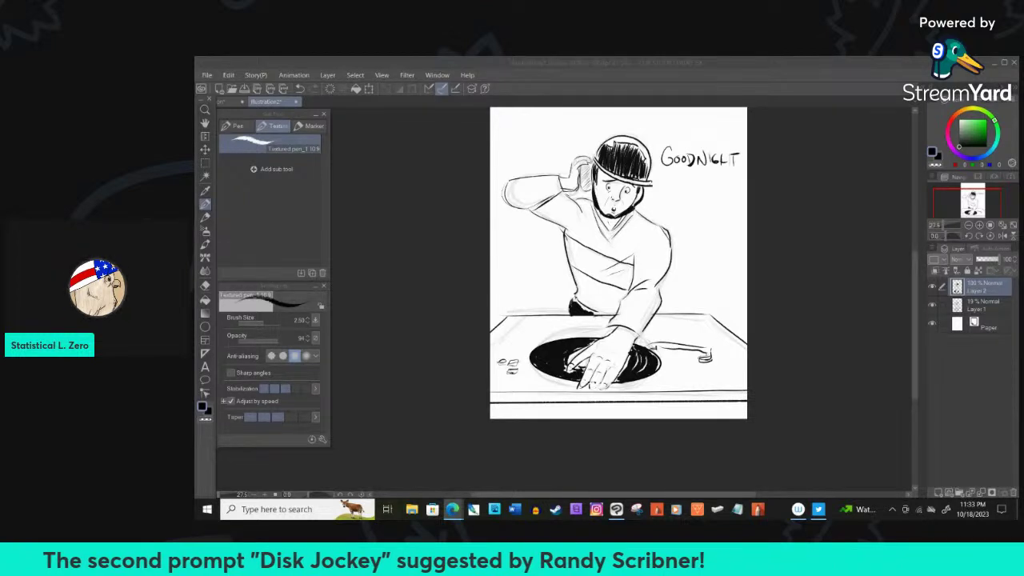
Hatch shading onto the raised elbow, the lower shirt and the extended sleeve
click(584, 294)
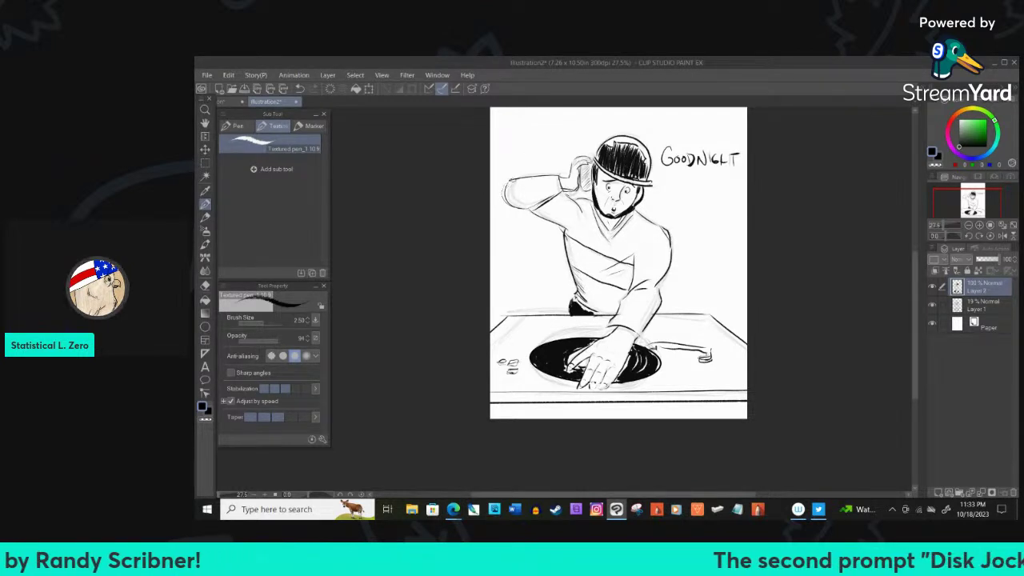
drag(505, 183, 512, 201)
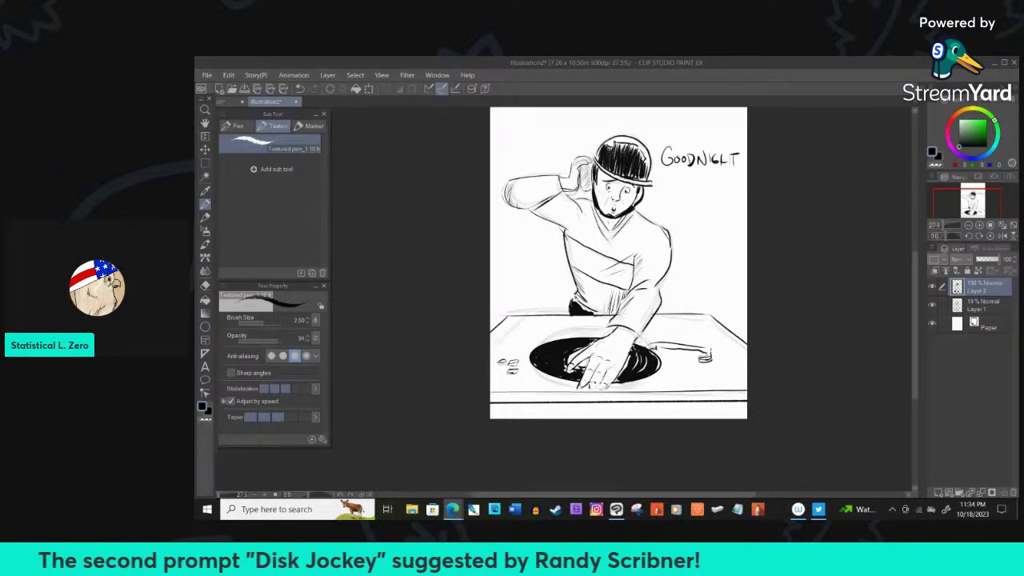
Erase the "GOODNIGHT" lettering with the hard eraser enlarged to brush size 10.00
key(e)
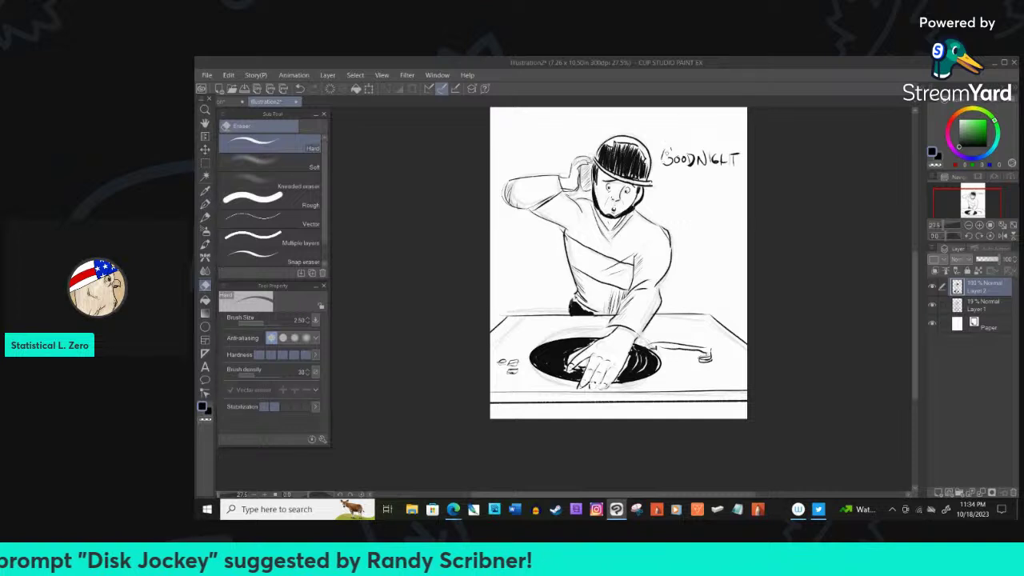
key(bracketright)
key(bracketright)
key(bracketright)
key(bracketright)
key(bracketright)
key(bracketright)
key(bracketright)
mouse_move(682, 157)
mouse_down()
mouse_move(662, 148)
mouse_move(684, 160)
mouse_move(697, 142)
mouse_move(722, 141)
mouse_move(744, 155)
mouse_up()
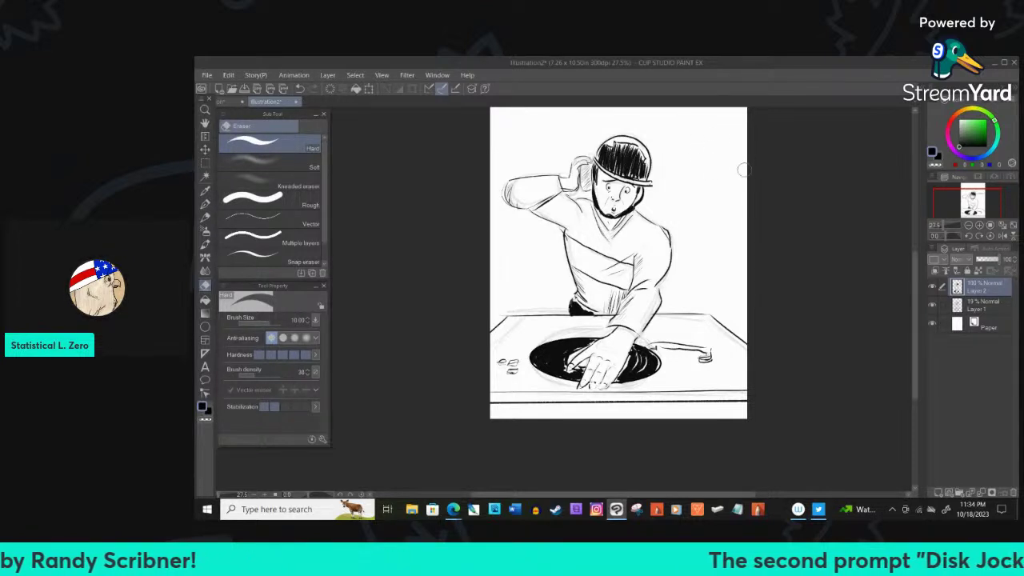
Sketch a large circle and a muzzle for a horse's head beside the figure on Layer 1 with the textured pen
click(204, 205)
click(205, 205)
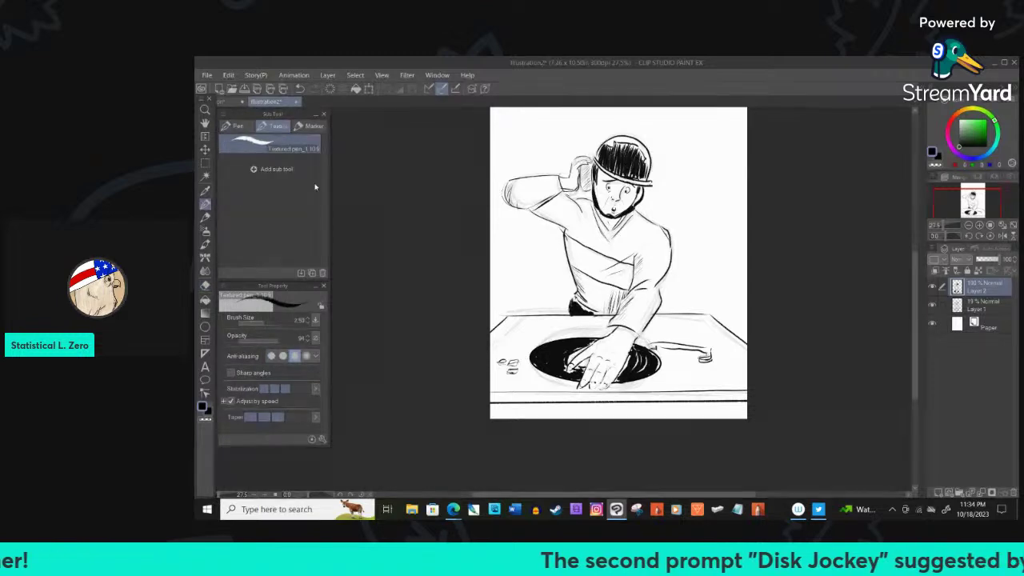
key(ctrl+minus)
key(ctrl+plus)
key(ctrl+plus)
key(ctrl+plus)
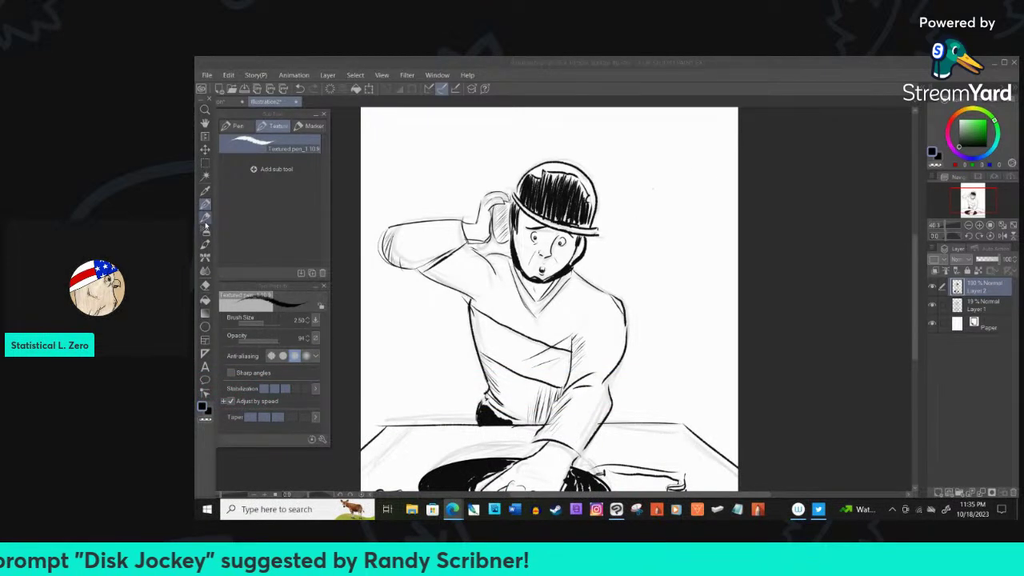
click(999, 301)
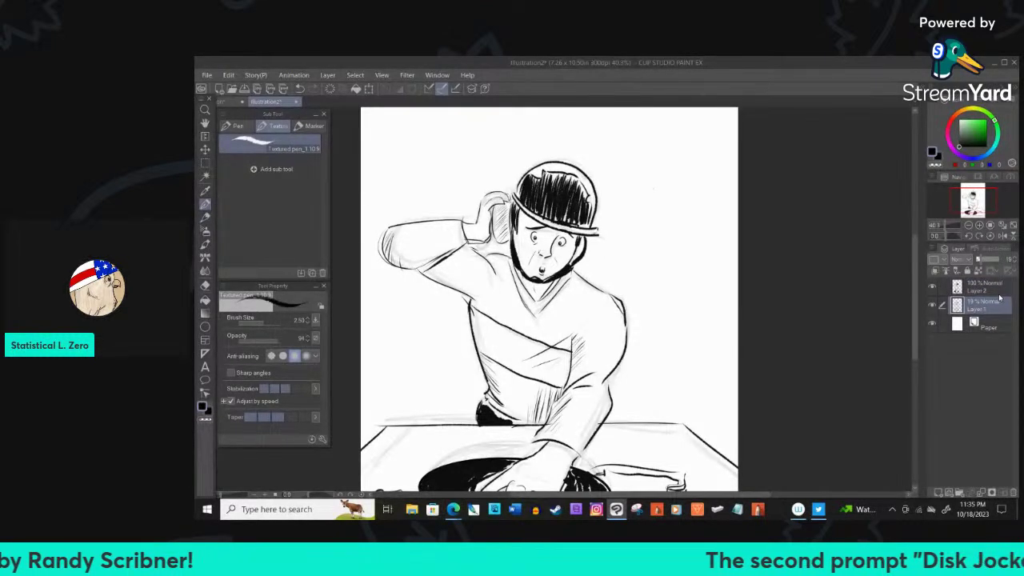
mouse_move(691, 165)
mouse_down()
mouse_move(705, 271)
mouse_move(736, 202)
mouse_up()
mouse_move(652, 260)
mouse_down()
mouse_move(658, 342)
mouse_move(671, 347)
mouse_move(702, 348)
mouse_up()
mouse_move(650, 325)
mouse_down()
mouse_move(710, 339)
mouse_move(740, 266)
mouse_up()
drag(712, 317, 698, 334)
drag(724, 289, 701, 341)
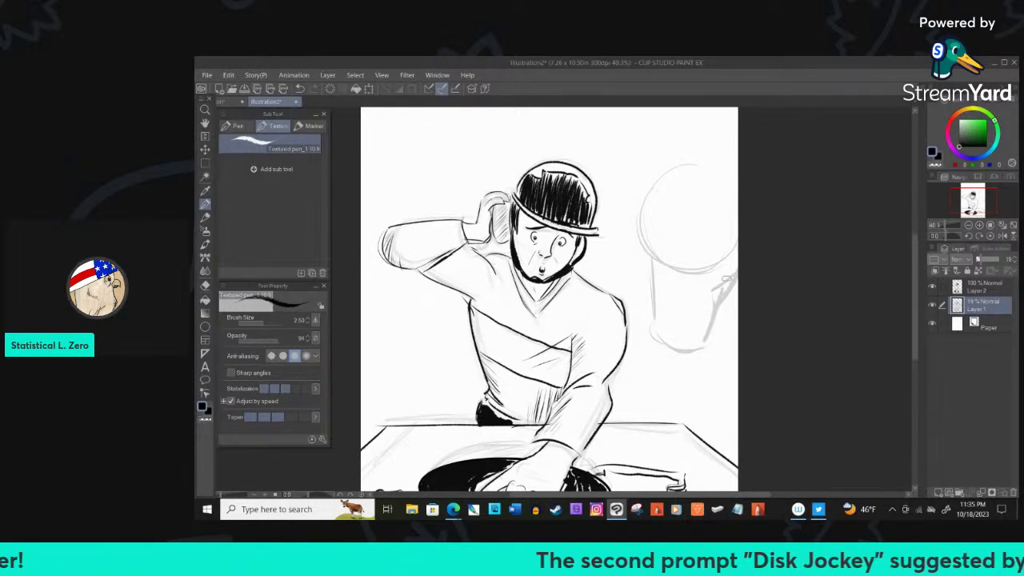
key(ctrl+z)
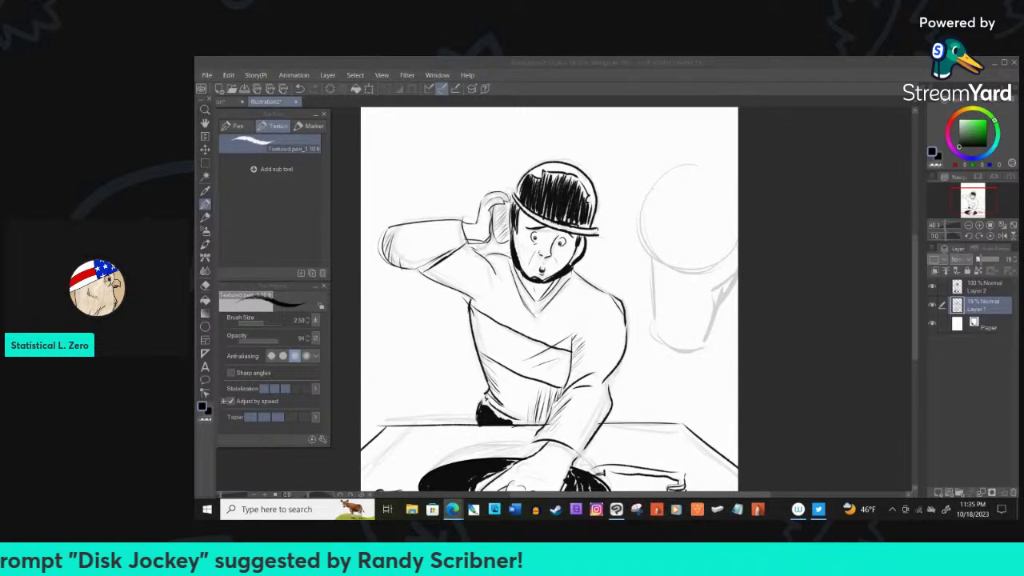
Sketch the horse's eye, brow, two pointed ears, forelock and nostril on the rough head
key(alt+Tab)
drag(674, 239, 668, 254)
drag(674, 204, 670, 210)
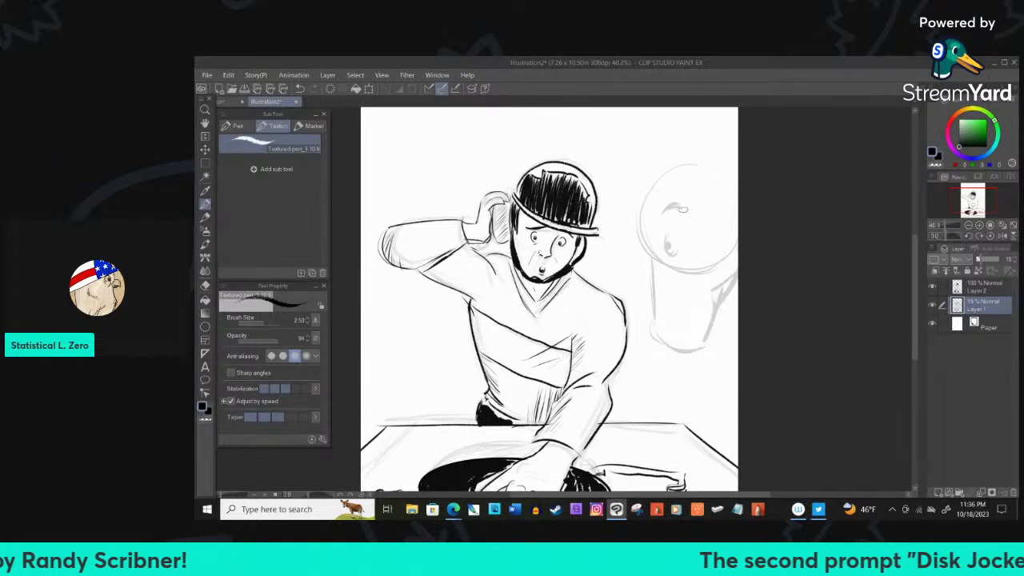
mouse_move(694, 174)
mouse_down()
mouse_move(714, 124)
mouse_move(735, 166)
mouse_move(726, 184)
mouse_move(637, 145)
mouse_move(667, 176)
mouse_up()
mouse_move(692, 141)
mouse_down()
mouse_move(683, 165)
mouse_move(654, 172)
mouse_move(686, 186)
mouse_move(681, 169)
mouse_move(657, 189)
mouse_move(648, 236)
mouse_up()
mouse_move(645, 195)
mouse_down()
mouse_move(651, 302)
mouse_move(693, 320)
mouse_move(683, 339)
mouse_up()
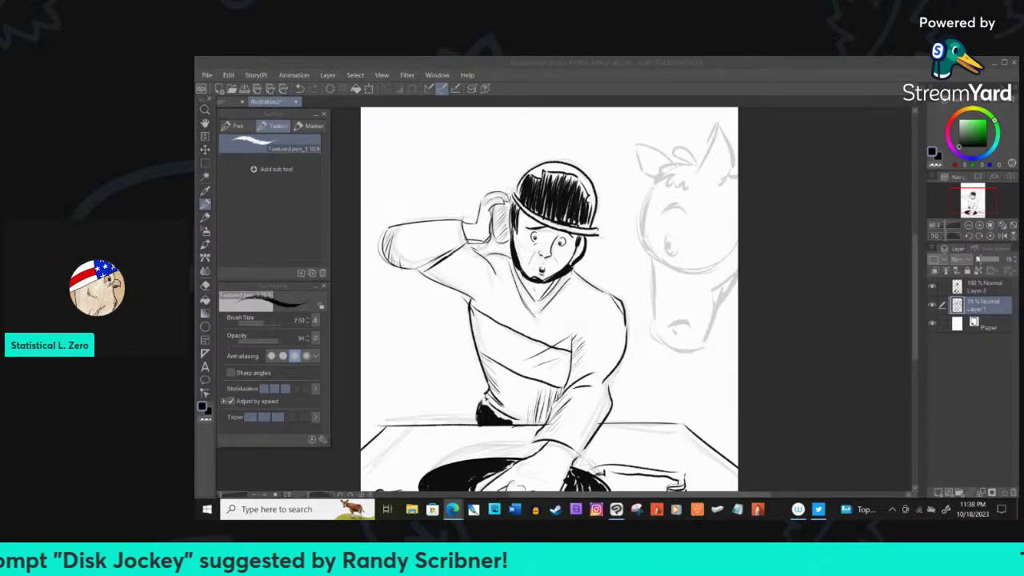
Ink the horse's eye, brow, face contour, muzzle and shaded jaw on Layer 2 with the textured pen
click(982, 286)
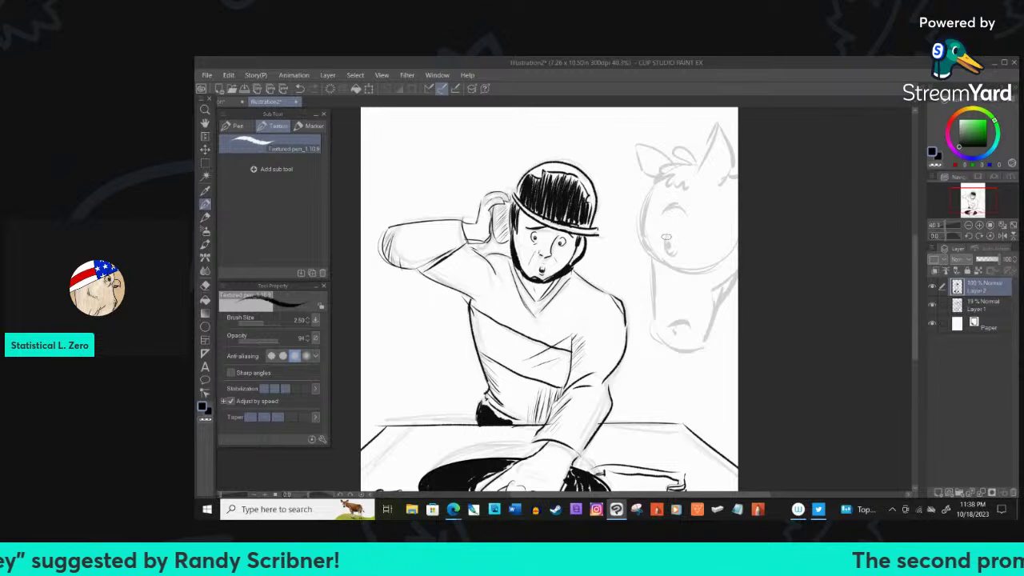
drag(663, 235, 680, 264)
mouse_move(676, 239)
mouse_down()
mouse_move(686, 206)
mouse_move(645, 240)
mouse_move(660, 259)
mouse_move(658, 322)
mouse_up()
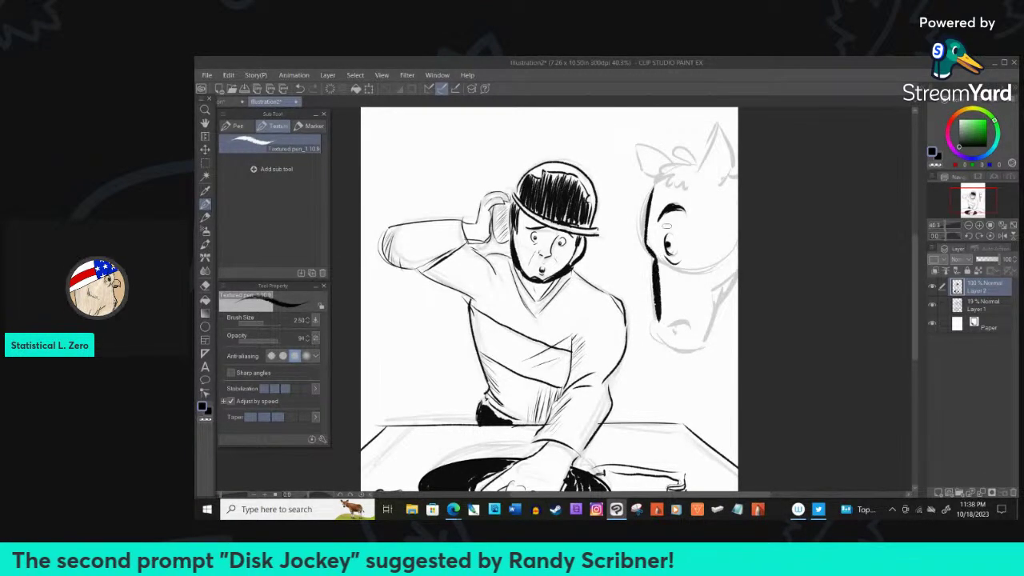
key(ctrl+z)
mouse_move(653, 254)
mouse_down()
mouse_move(652, 318)
mouse_move(674, 345)
mouse_move(690, 331)
mouse_move(709, 338)
mouse_move(723, 288)
mouse_up()
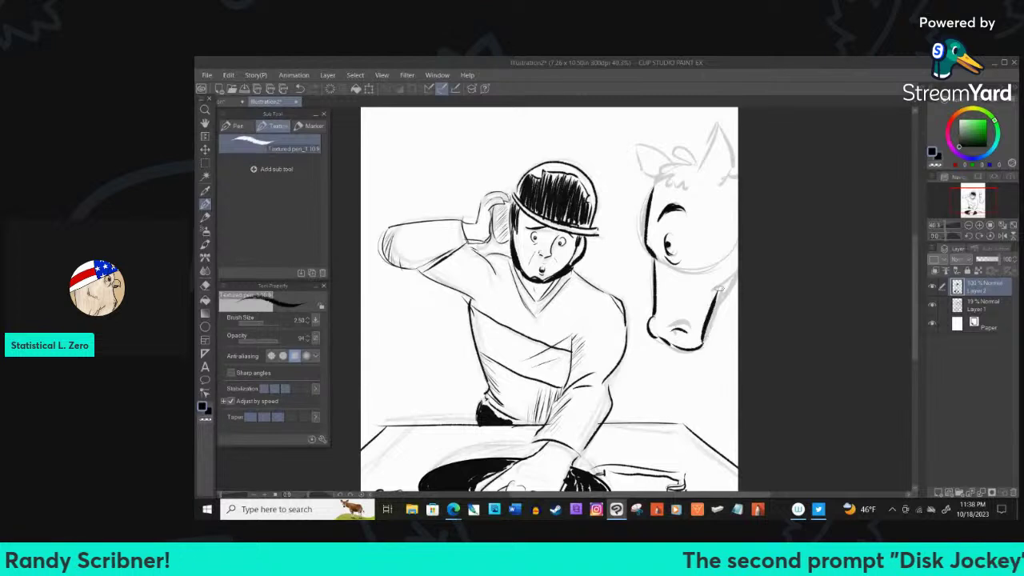
drag(702, 339, 730, 281)
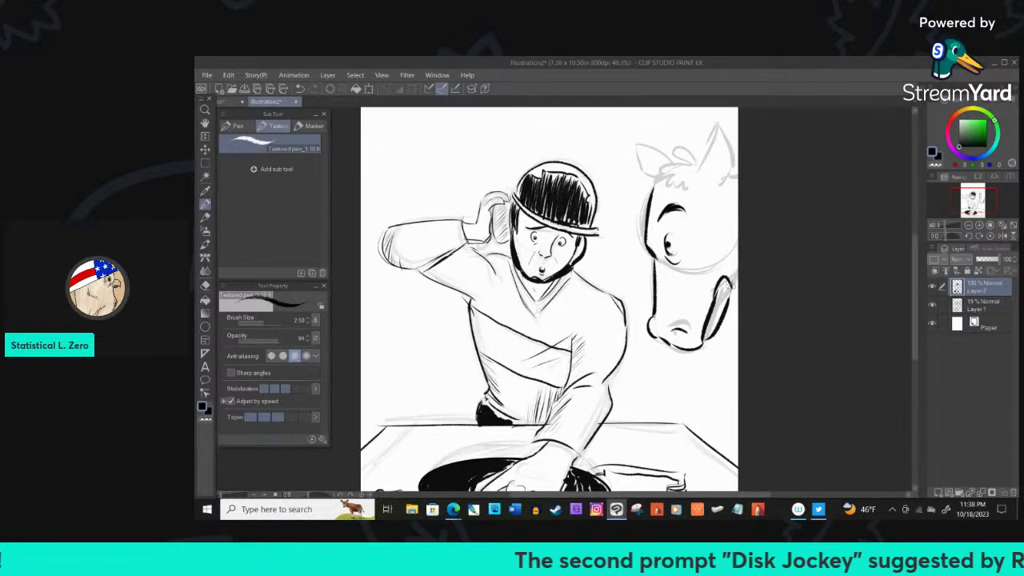
drag(726, 214, 737, 213)
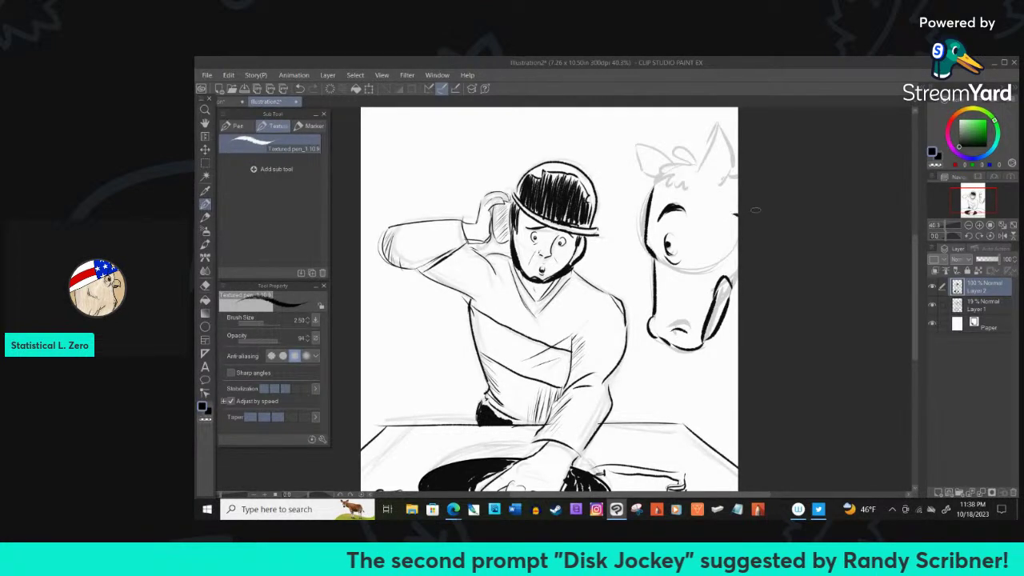
Ink the horse's pointed ears and fill its forelock and mane with solid black strokes
mouse_move(704, 169)
mouse_down()
mouse_move(719, 125)
mouse_move(732, 170)
mouse_move(717, 130)
mouse_move(716, 163)
mouse_move(637, 146)
mouse_move(657, 183)
mouse_move(669, 162)
mouse_move(695, 163)
mouse_move(679, 185)
mouse_up()
drag(671, 182, 700, 196)
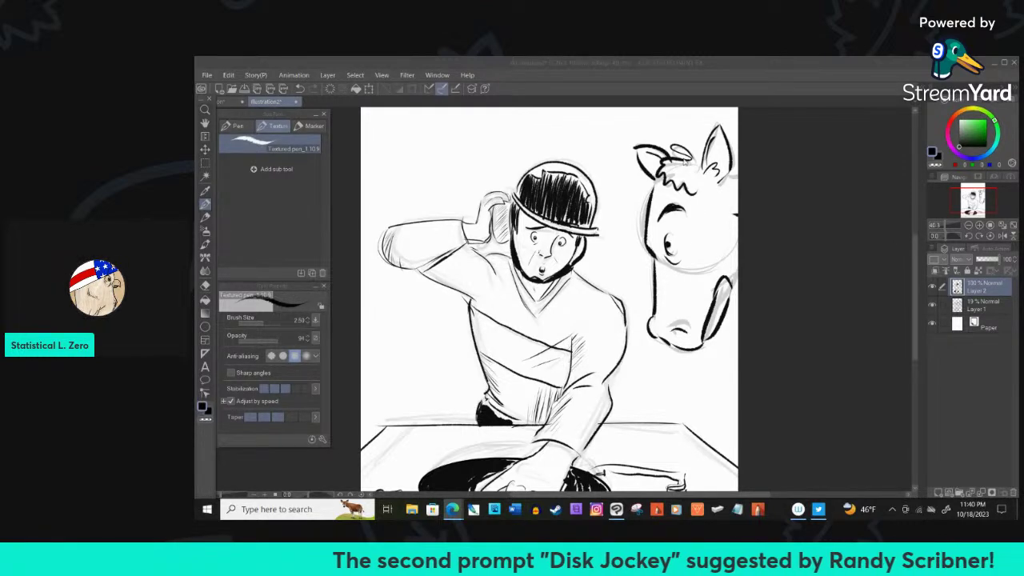
key(alt+Tab)
mouse_move(659, 158)
mouse_down()
mouse_move(686, 185)
mouse_move(699, 180)
mouse_move(734, 203)
mouse_move(733, 222)
mouse_up()
mouse_move(730, 178)
mouse_down()
mouse_move(735, 229)
mouse_move(739, 183)
mouse_move(726, 185)
mouse_move(730, 229)
mouse_move(729, 211)
mouse_up()
drag(651, 179, 664, 198)
mouse_move(702, 163)
mouse_down()
mouse_move(717, 179)
mouse_move(701, 202)
mouse_up()
drag(728, 291, 739, 275)
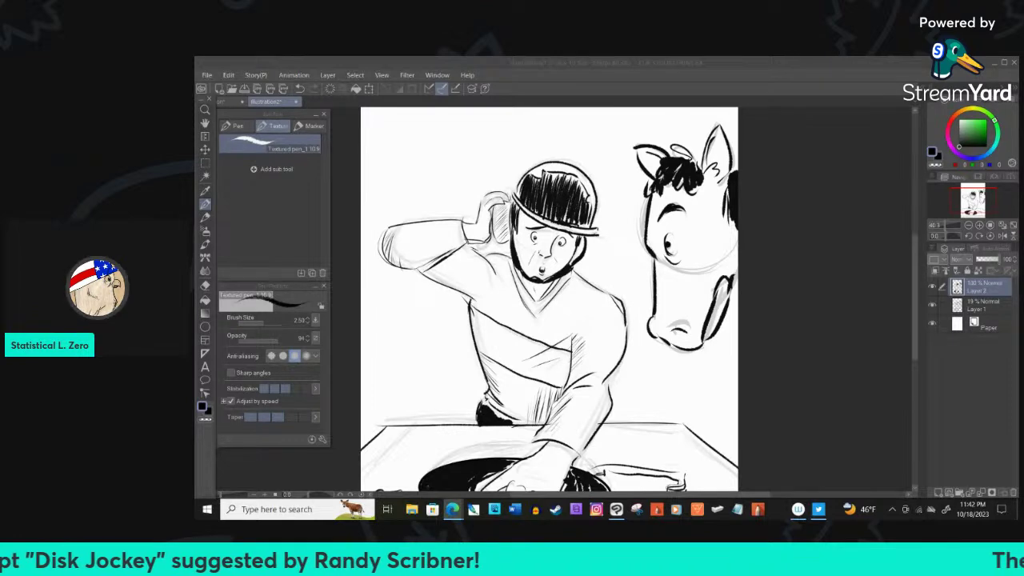
Ink short surprise lines radiating beside the horse's eye, toward the helmeted figure
mouse_move(637, 227)
mouse_down()
mouse_move(624, 233)
mouse_move(623, 263)
mouse_up()
drag(614, 274, 611, 275)
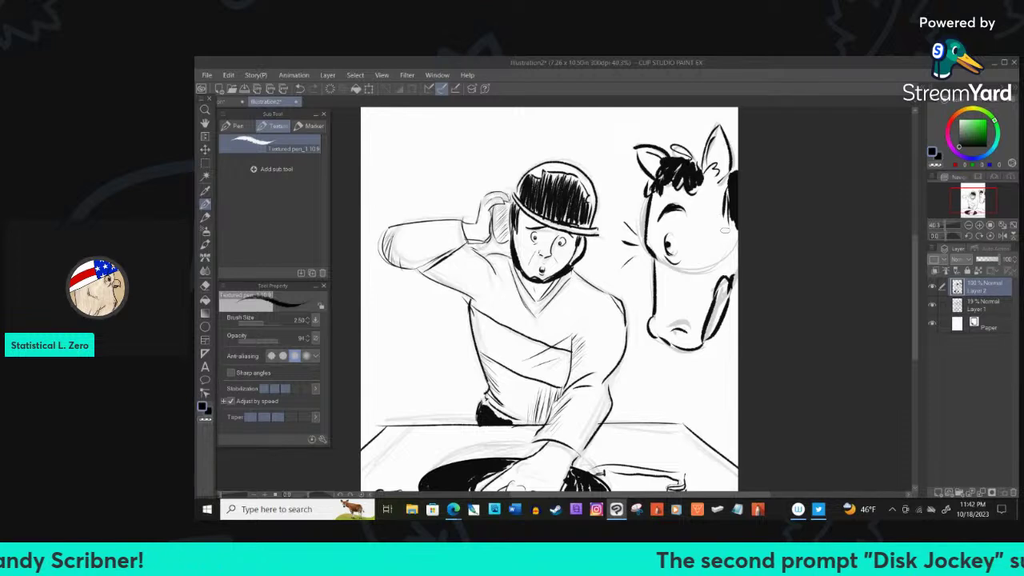
mouse_move(701, 232)
mouse_down()
mouse_move(694, 252)
mouse_move(702, 229)
mouse_up()
key(e)
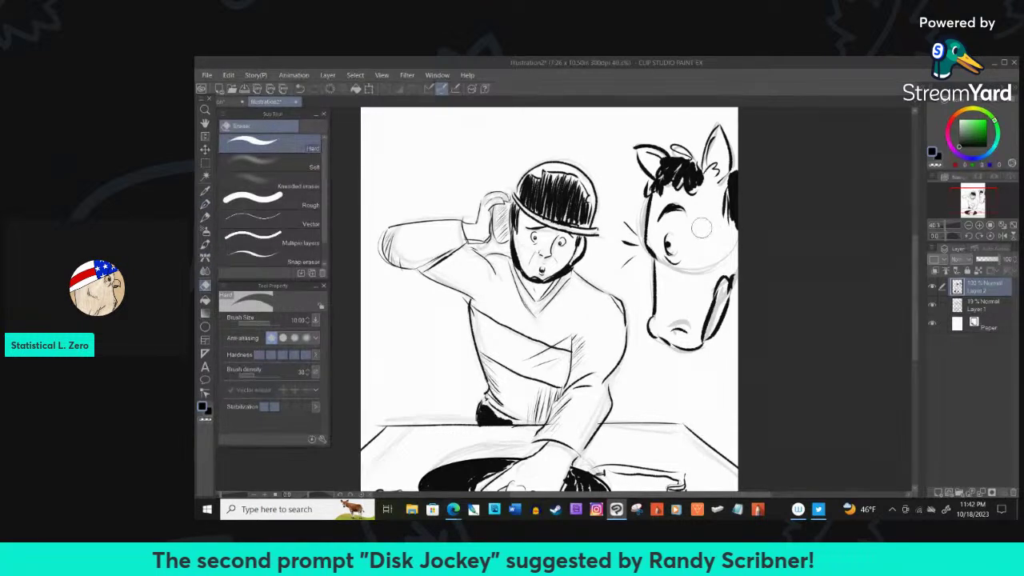
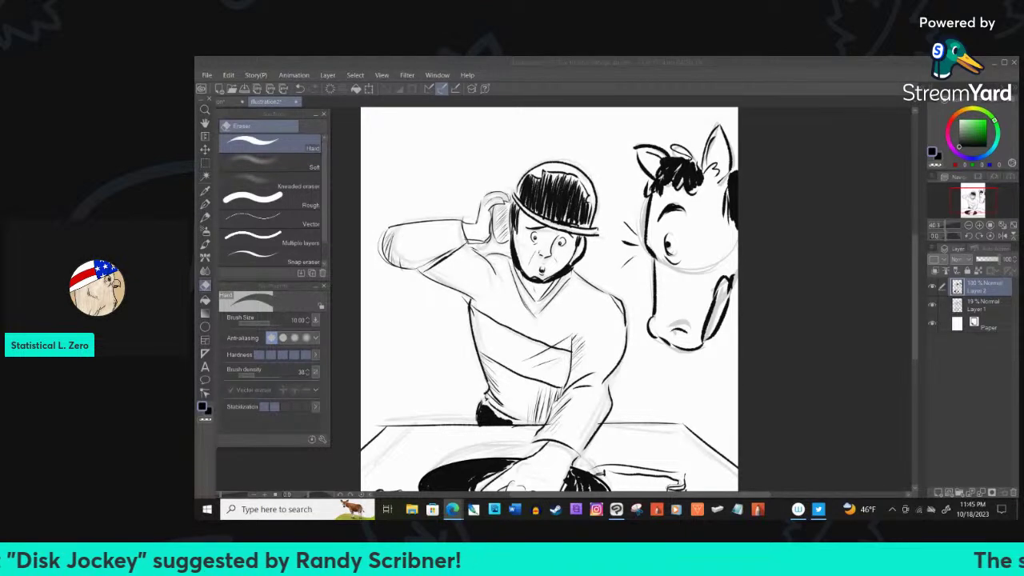
Add a new layer beneath the inks and paint the figure's shirt and sleeves light blue with Tapered Watercolor, leaving the chest band white
click(996, 303)
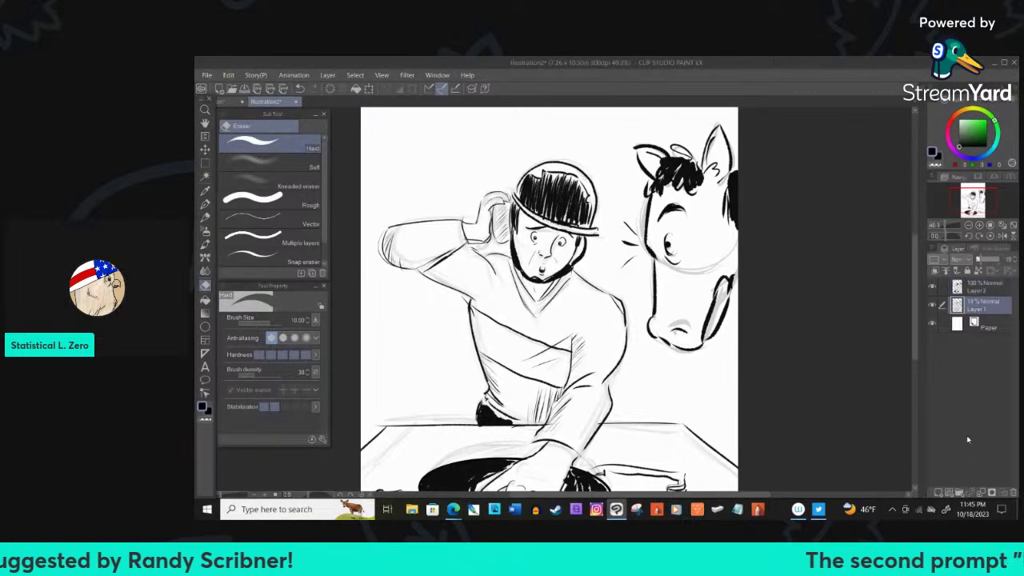
click(942, 495)
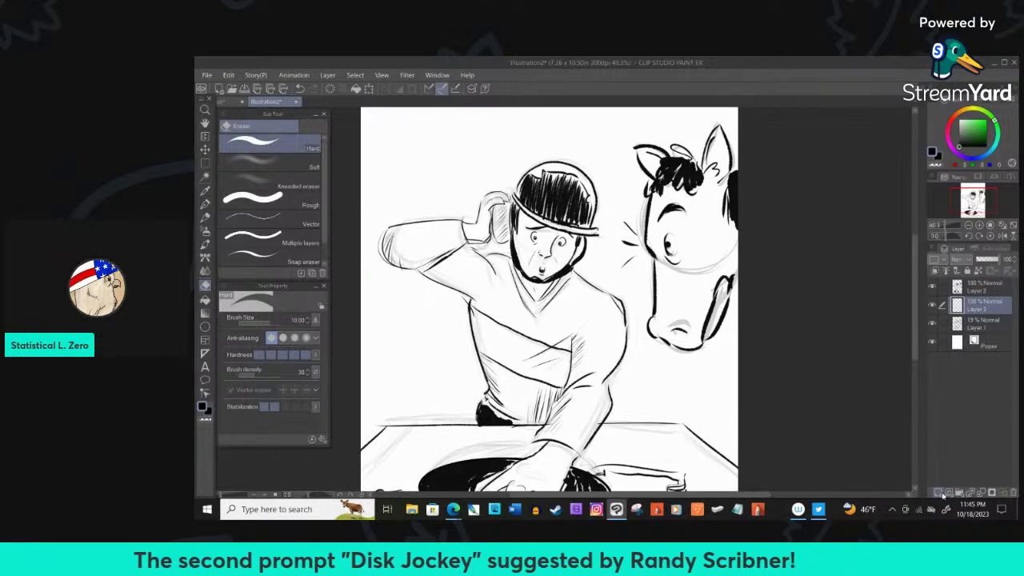
drag(990, 156, 989, 151)
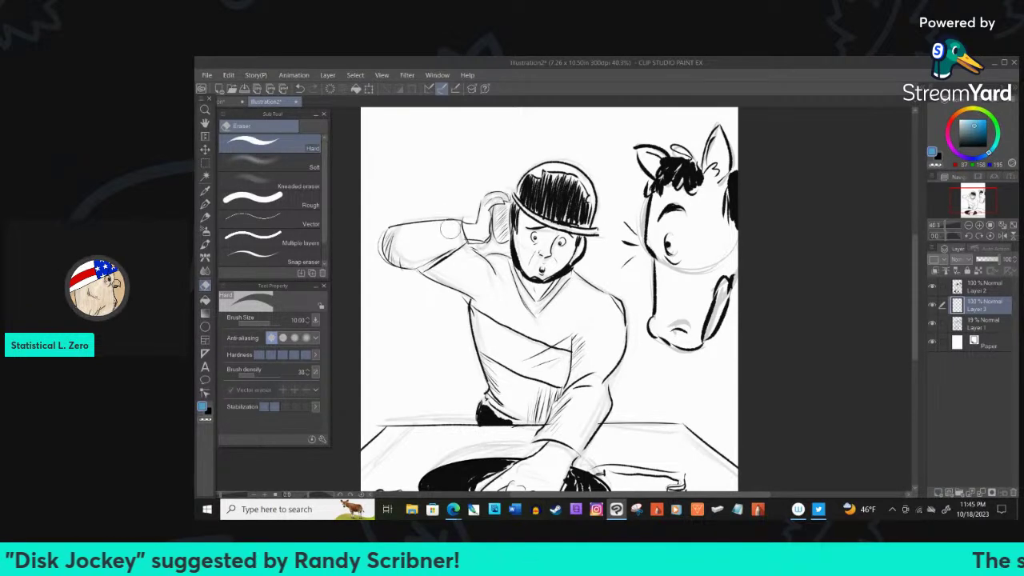
click(205, 204)
click(205, 218)
click(205, 231)
click(204, 244)
mouse_move(438, 231)
mouse_down()
mouse_move(392, 242)
mouse_move(453, 228)
mouse_move(424, 230)
mouse_move(457, 240)
mouse_move(410, 261)
mouse_move(476, 281)
mouse_move(468, 255)
mouse_move(488, 288)
mouse_move(475, 296)
mouse_move(484, 304)
mouse_move(486, 267)
mouse_move(500, 264)
mouse_move(518, 296)
mouse_move(505, 260)
mouse_move(508, 312)
mouse_move(494, 310)
mouse_move(526, 319)
mouse_move(527, 304)
mouse_move(540, 307)
mouse_move(572, 277)
mouse_move(616, 312)
mouse_move(617, 356)
mouse_move(604, 324)
mouse_move(592, 342)
mouse_move(570, 308)
mouse_move(524, 332)
mouse_move(577, 342)
mouse_move(583, 376)
mouse_move(548, 431)
mouse_move(572, 440)
mouse_move(596, 388)
mouse_move(591, 436)
mouse_move(559, 397)
mouse_move(494, 366)
mouse_move(500, 404)
mouse_move(552, 416)
mouse_move(492, 376)
mouse_up()
drag(488, 340, 512, 364)
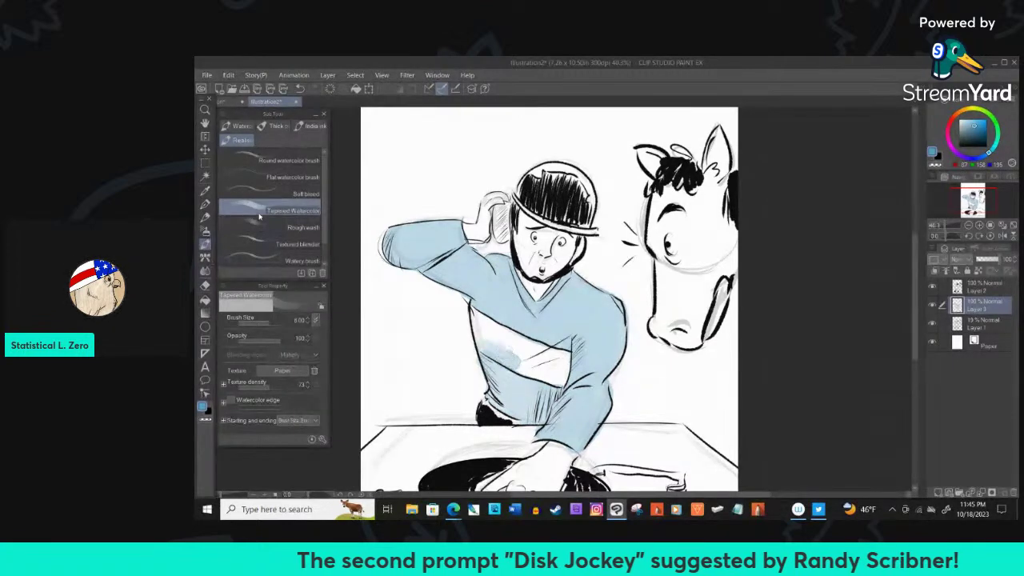
key(ctrl+z)
Paint the helmet blue, darken the raised sleeve's underside, and fill the diagonal chest band with yellow
click(204, 286)
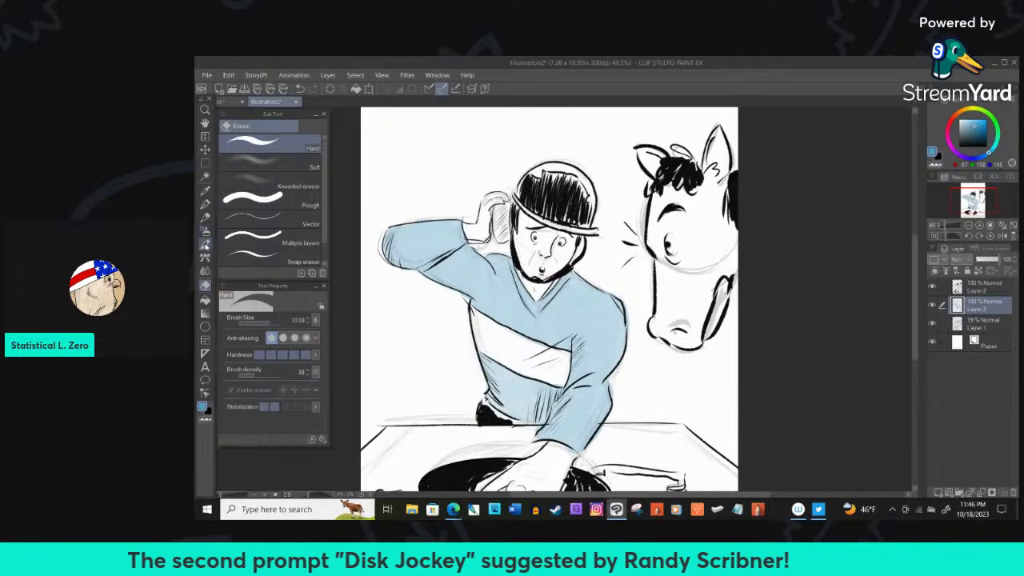
click(204, 245)
mouse_move(552, 169)
mouse_down()
mouse_move(587, 216)
mouse_move(524, 205)
mouse_move(582, 227)
mouse_move(533, 183)
mouse_move(572, 171)
mouse_move(584, 216)
mouse_up()
mouse_move(392, 252)
mouse_down()
mouse_move(428, 254)
mouse_move(436, 246)
mouse_move(424, 259)
mouse_move(478, 294)
mouse_up()
click(967, 114)
mouse_move(476, 319)
mouse_down()
mouse_move(527, 351)
mouse_move(516, 363)
mouse_move(548, 363)
mouse_move(540, 351)
mouse_move(557, 372)
mouse_move(560, 358)
mouse_move(559, 374)
mouse_move(476, 318)
mouse_move(484, 347)
mouse_move(474, 317)
mouse_move(491, 343)
mouse_move(502, 347)
mouse_move(490, 327)
mouse_move(506, 339)
mouse_move(520, 364)
mouse_up()
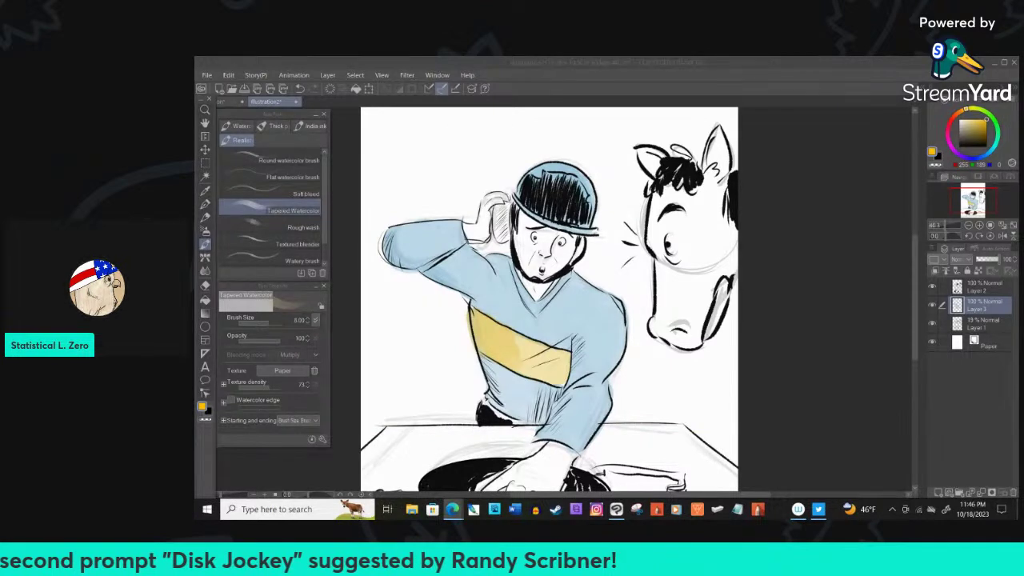
Paint the horse's head, ears and muzzle brown, with extra shading on the cheek and jaw
key(alt+Tab)
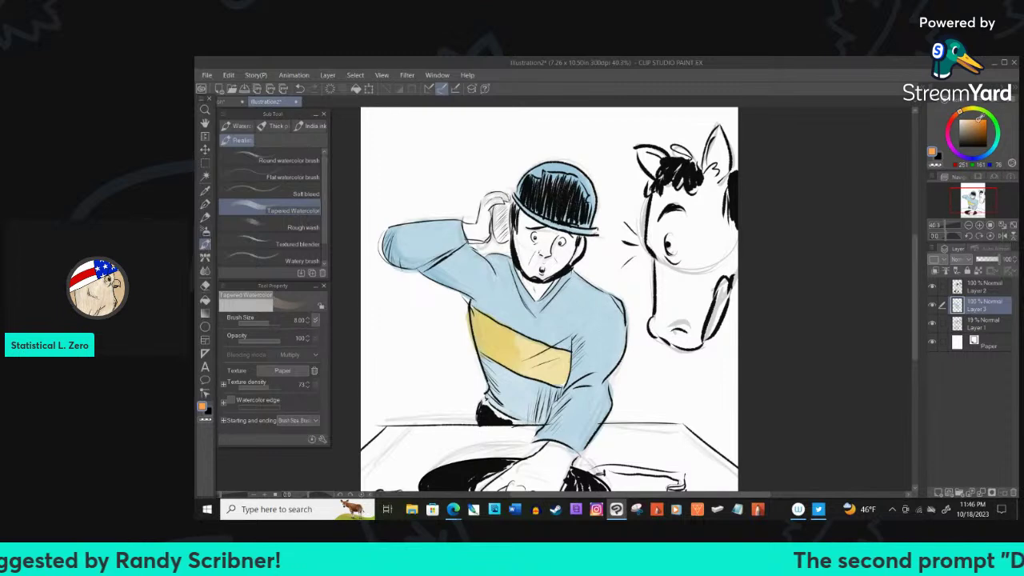
mouse_move(652, 203)
mouse_down()
mouse_move(661, 185)
mouse_move(659, 240)
mouse_move(672, 189)
mouse_move(682, 198)
mouse_up()
key(ctrl+z)
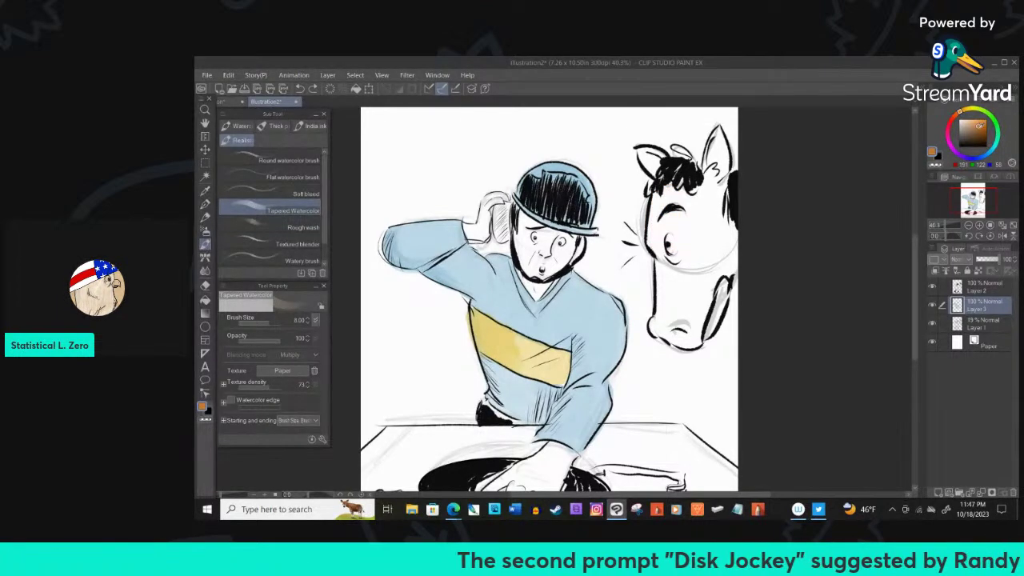
mouse_move(661, 200)
mouse_down()
mouse_move(664, 256)
mouse_move(656, 192)
mouse_move(658, 248)
mouse_move(702, 194)
mouse_move(718, 129)
mouse_move(730, 268)
mouse_move(700, 240)
mouse_move(719, 308)
mouse_move(716, 296)
mouse_move(700, 340)
mouse_move(655, 324)
mouse_move(668, 268)
mouse_move(679, 320)
mouse_move(708, 276)
mouse_move(710, 284)
mouse_up()
mouse_move(690, 190)
mouse_down()
mouse_move(644, 152)
mouse_move(665, 170)
mouse_up()
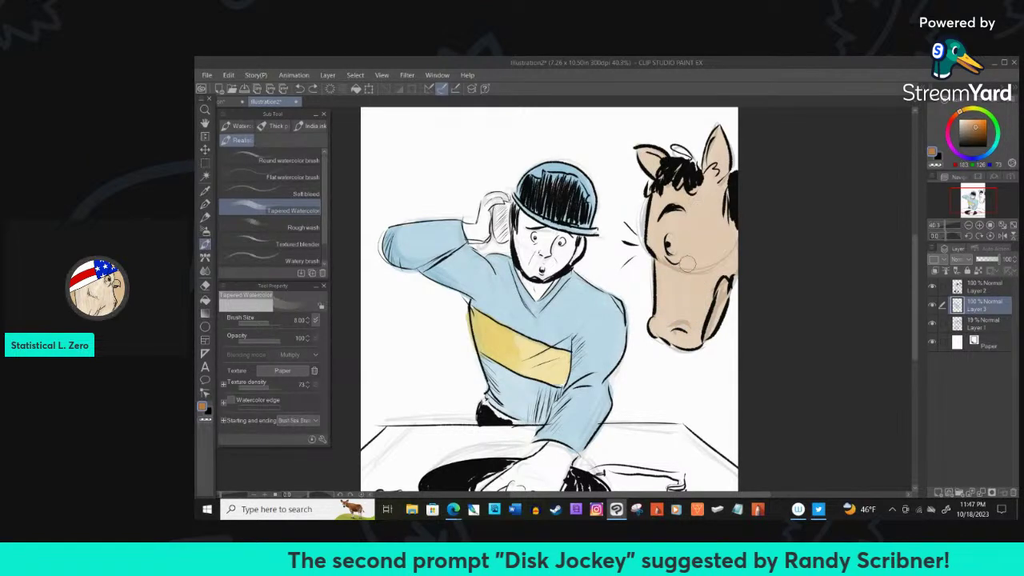
drag(726, 230, 716, 307)
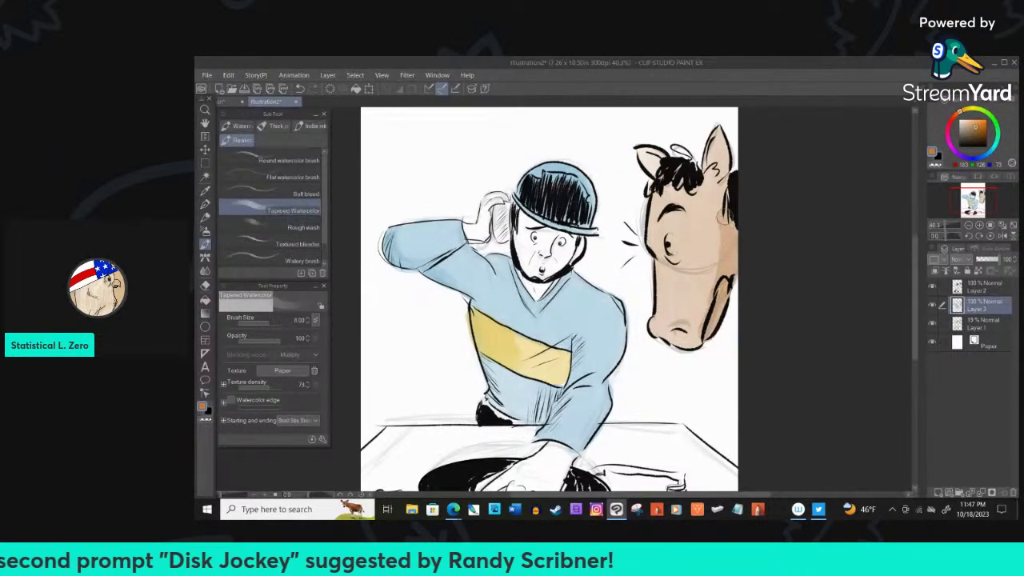
Erase the brown from the horse's eye white and inner ears with the hard eraser reduced to brush size 3.00
key(e)
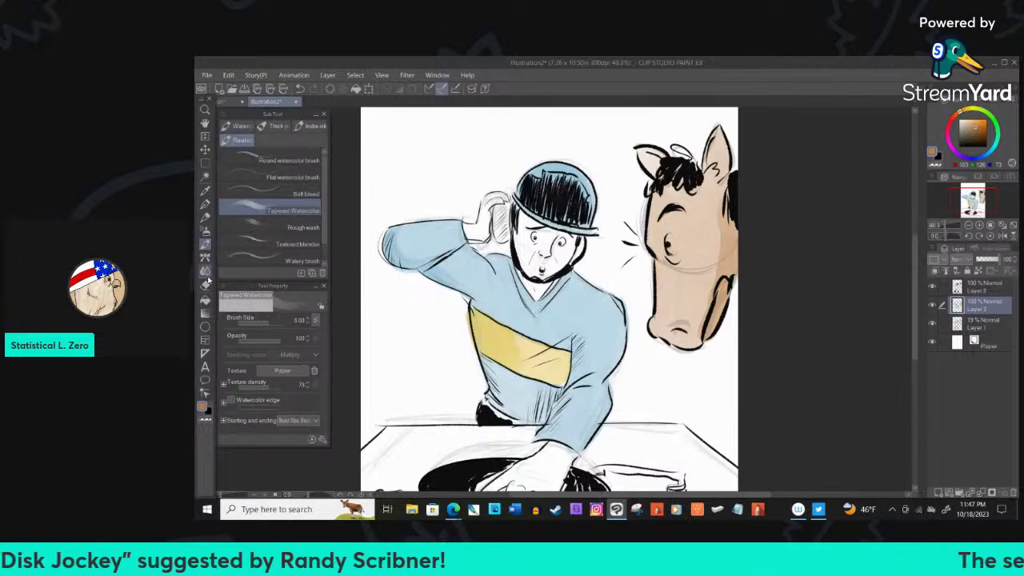
key(bracketleft)
key(bracketleft)
key(bracketleft)
key(bracketleft)
key(bracketleft)
key(bracketleft)
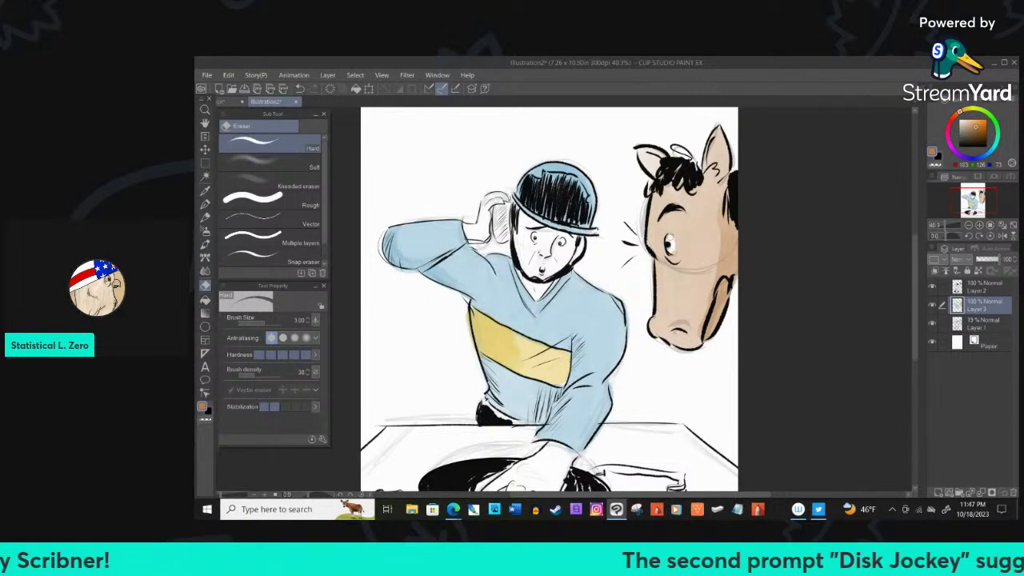
key(bracketleft)
key(bracketleft)
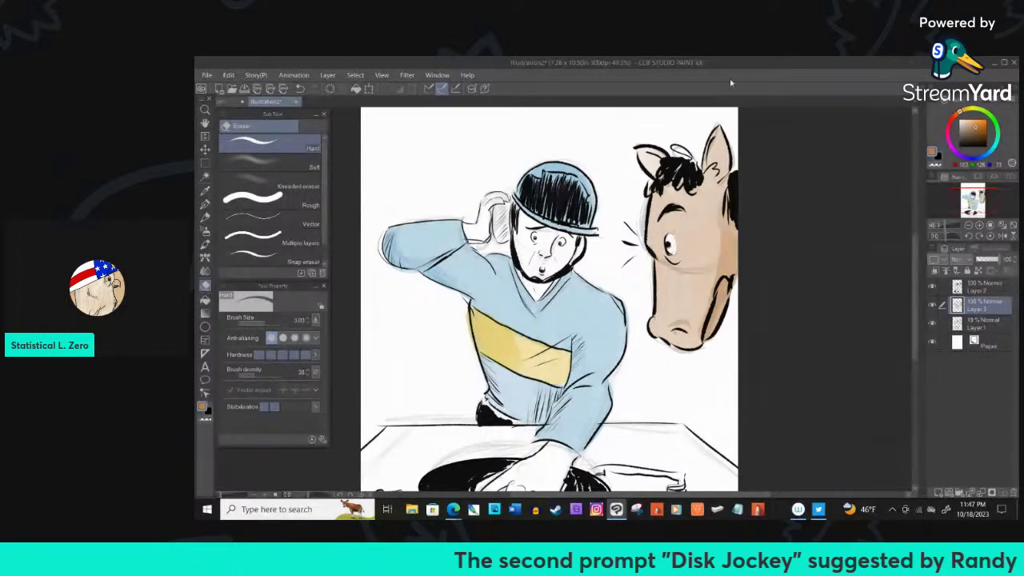
drag(714, 158, 720, 142)
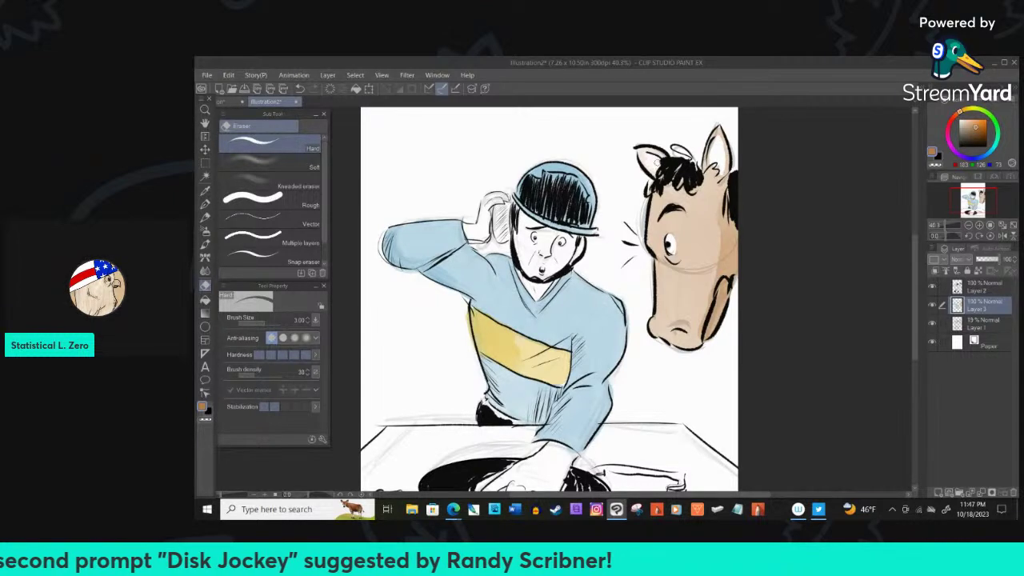
Paint the insides of the horse's ears light pink with Tapered Watercolor
mouse_move(962, 114)
mouse_down()
mouse_move(979, 121)
mouse_move(969, 117)
mouse_up()
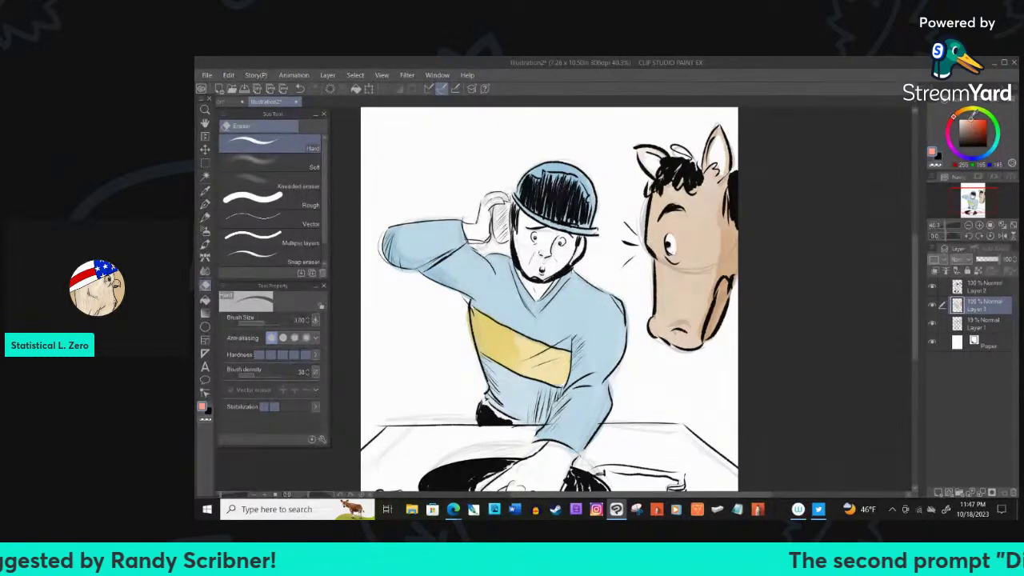
click(205, 204)
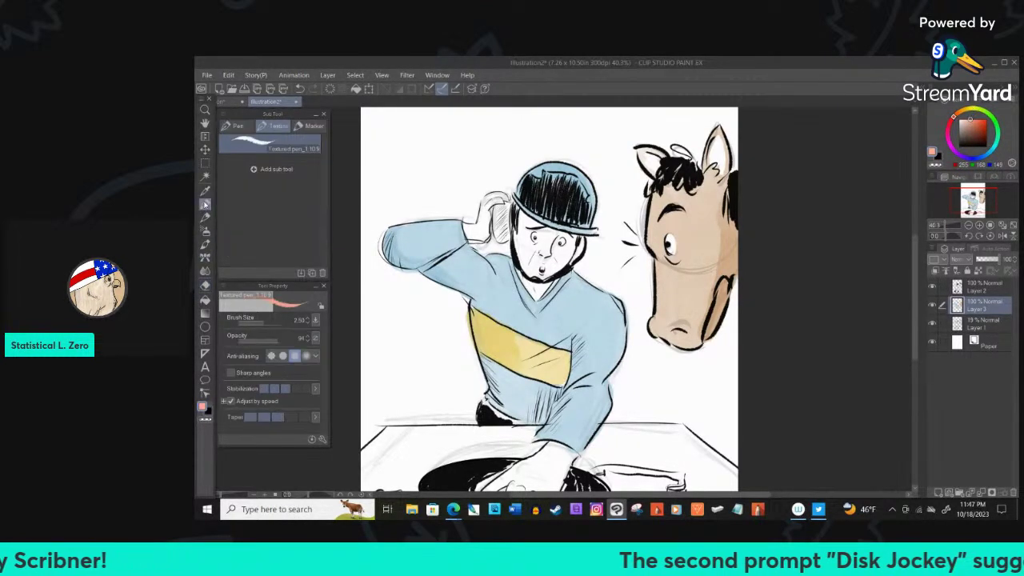
click(204, 245)
drag(714, 137, 718, 163)
mouse_move(644, 140)
mouse_down()
mouse_move(652, 167)
mouse_move(669, 165)
mouse_up()
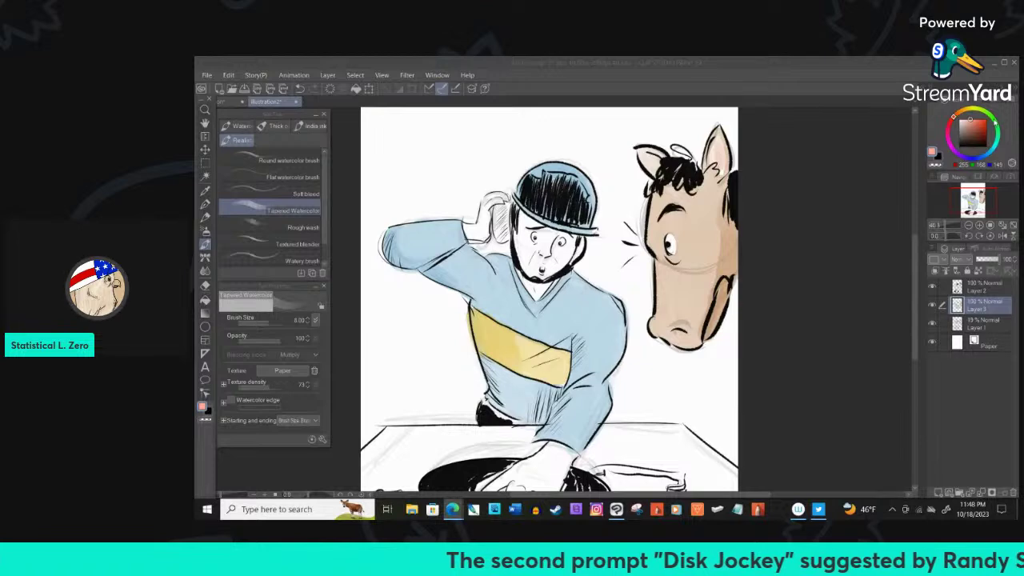
Paint the turntable table light tan and shade the shirt's side and extended sleeve with pinkish purple
scroll(842, 204, down, 4)
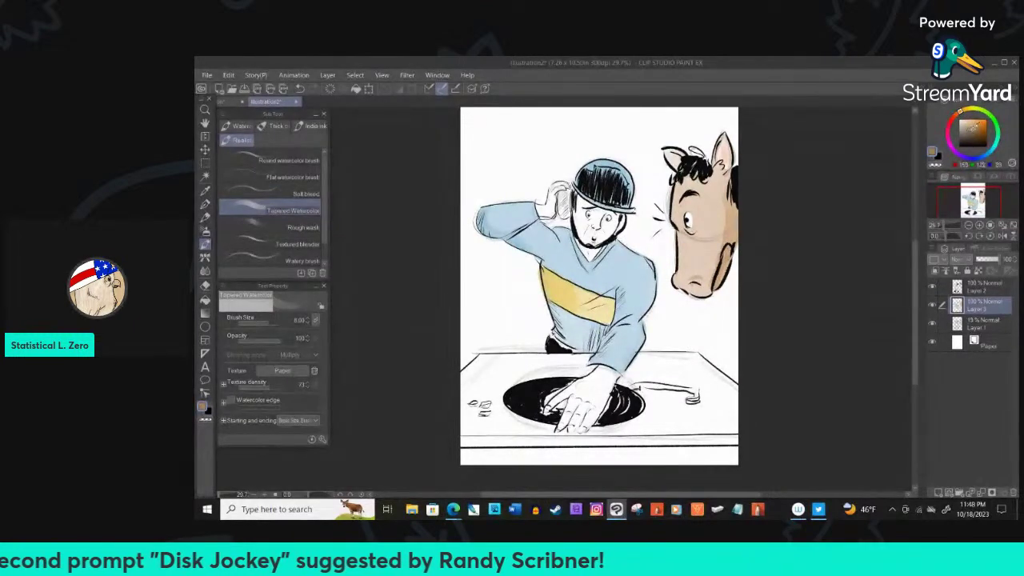
mouse_move(577, 351)
mouse_down()
mouse_move(531, 369)
mouse_move(581, 359)
mouse_move(567, 370)
mouse_move(570, 360)
mouse_move(546, 363)
mouse_move(568, 359)
mouse_move(482, 359)
mouse_move(465, 396)
mouse_move(524, 369)
mouse_move(469, 397)
mouse_move(464, 448)
mouse_move(469, 402)
mouse_move(472, 425)
mouse_move(498, 407)
mouse_move(496, 392)
mouse_move(528, 428)
mouse_move(549, 429)
mouse_move(480, 431)
mouse_move(479, 455)
mouse_move(452, 461)
mouse_move(547, 462)
mouse_move(598, 452)
mouse_move(546, 438)
mouse_move(591, 444)
mouse_move(573, 439)
mouse_move(624, 429)
mouse_move(779, 444)
mouse_move(626, 453)
mouse_move(748, 465)
mouse_move(700, 448)
mouse_move(716, 428)
mouse_move(647, 424)
mouse_move(645, 397)
mouse_move(680, 398)
mouse_move(651, 396)
mouse_move(661, 415)
mouse_move(731, 412)
mouse_move(700, 410)
mouse_move(732, 386)
mouse_move(707, 395)
mouse_move(714, 371)
mouse_move(652, 358)
mouse_move(626, 379)
mouse_move(693, 373)
mouse_move(707, 386)
mouse_move(680, 379)
mouse_move(711, 393)
mouse_up()
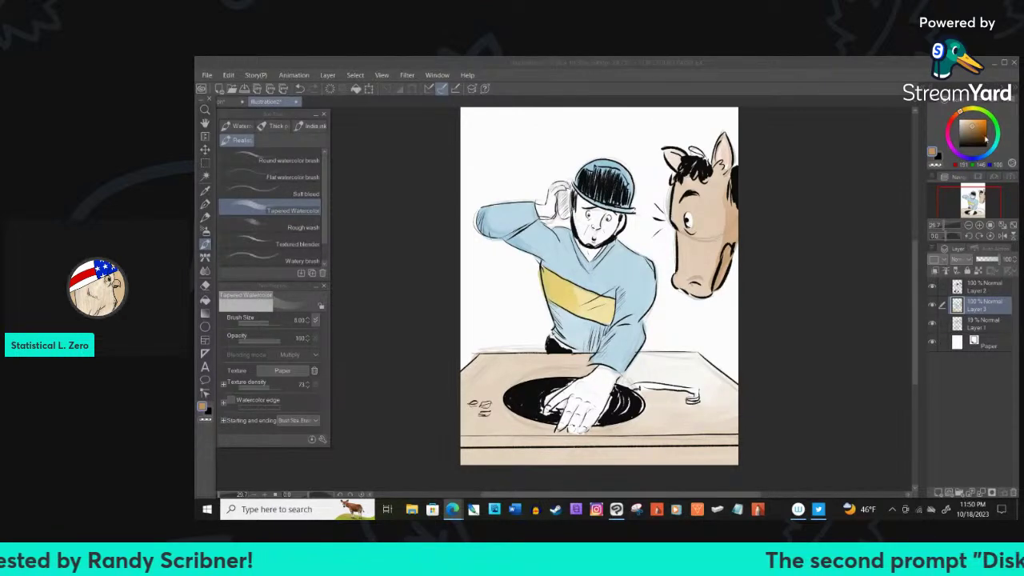
click(951, 147)
click(973, 122)
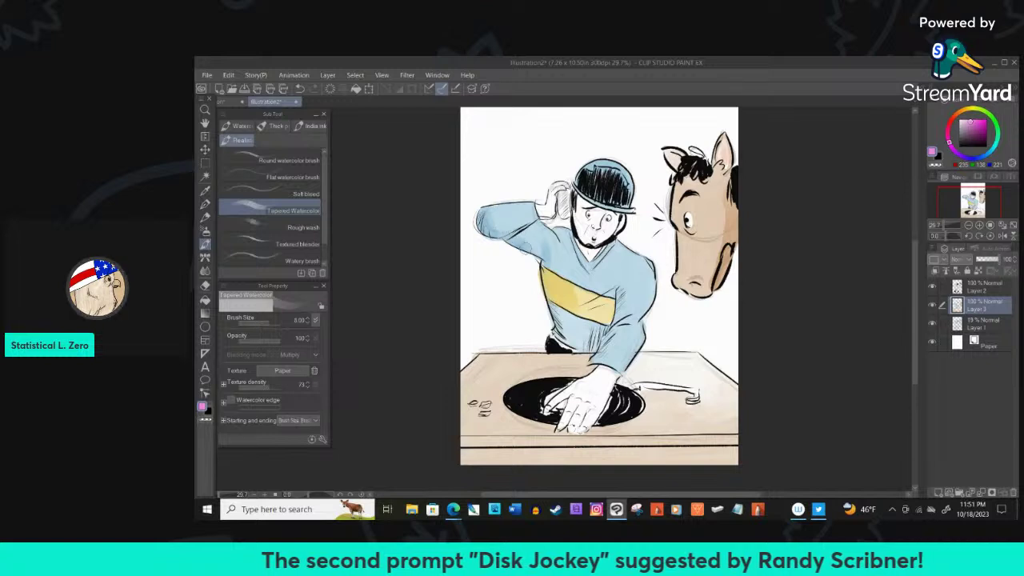
drag(624, 288, 600, 365)
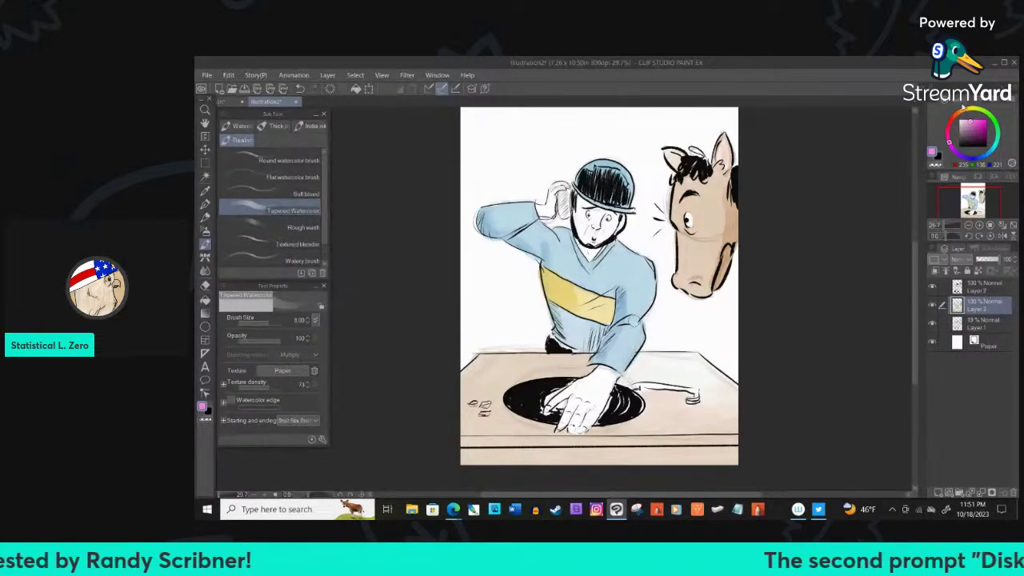
Paint the hatched headphone under the figure's raised hand grey
mouse_move(959, 117)
mouse_down()
mouse_move(984, 112)
mouse_move(970, 108)
mouse_up()
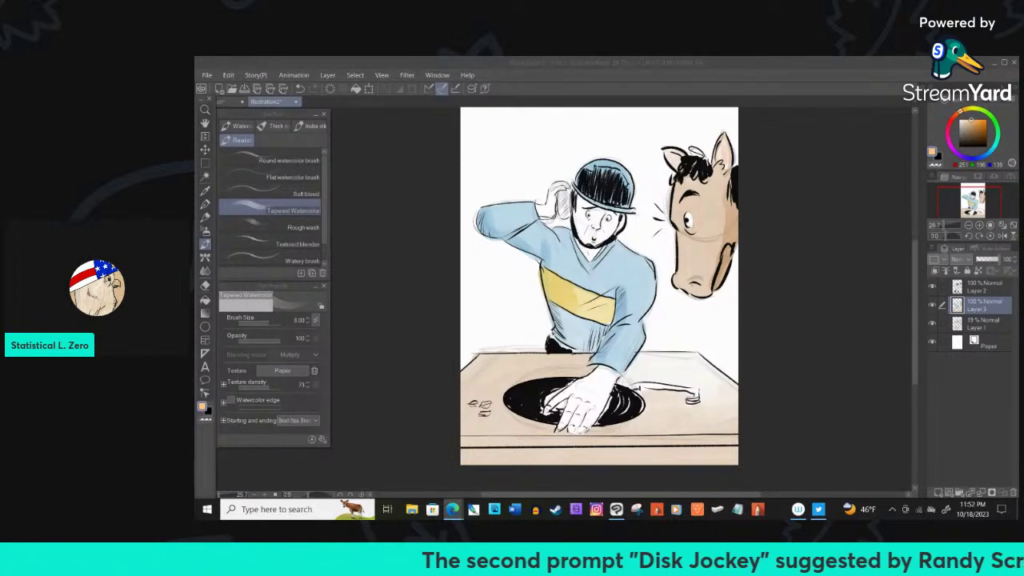
key(ctrl+minus)
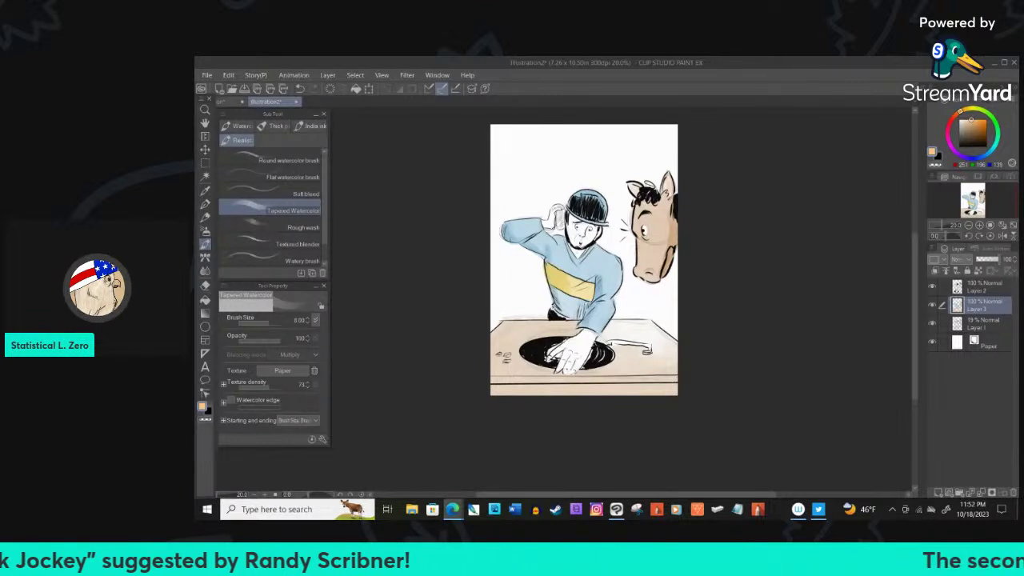
click(962, 126)
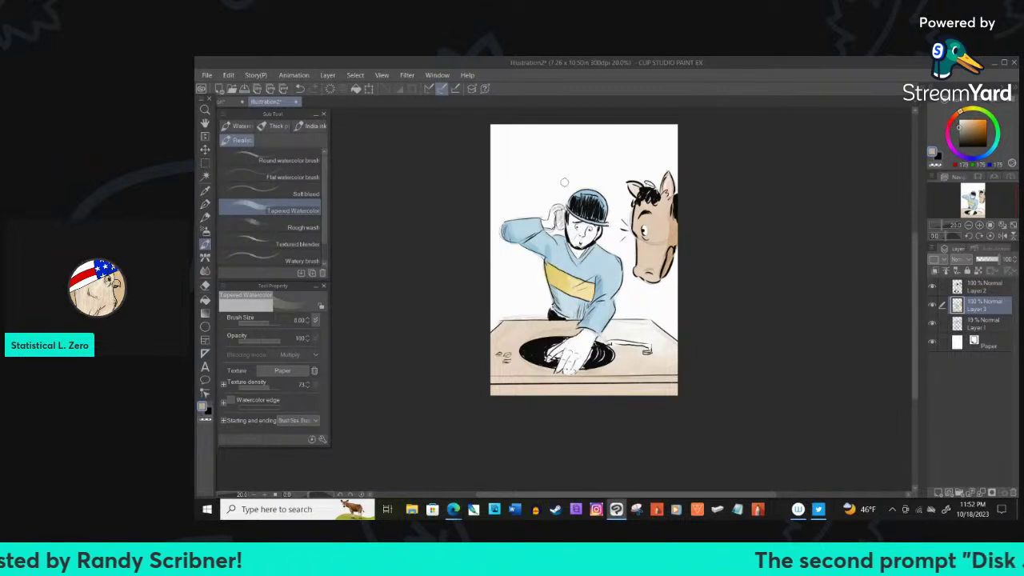
mouse_move(560, 226)
mouse_down()
mouse_move(560, 211)
mouse_move(561, 220)
mouse_move(571, 216)
mouse_up()
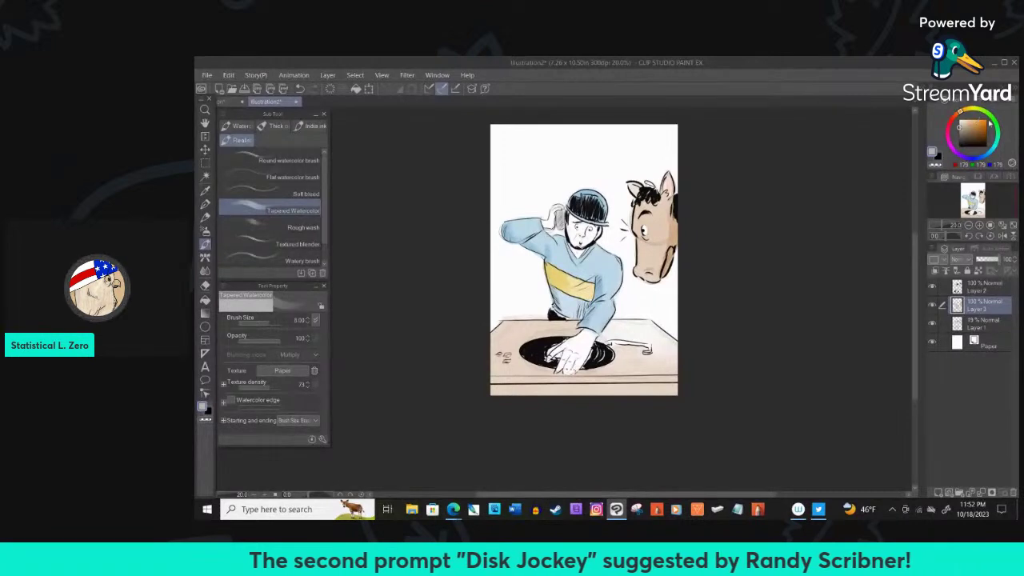
Paint the figure's face and both hands a pale peach skin tone and brush the same tone down the horse's face
click(964, 116)
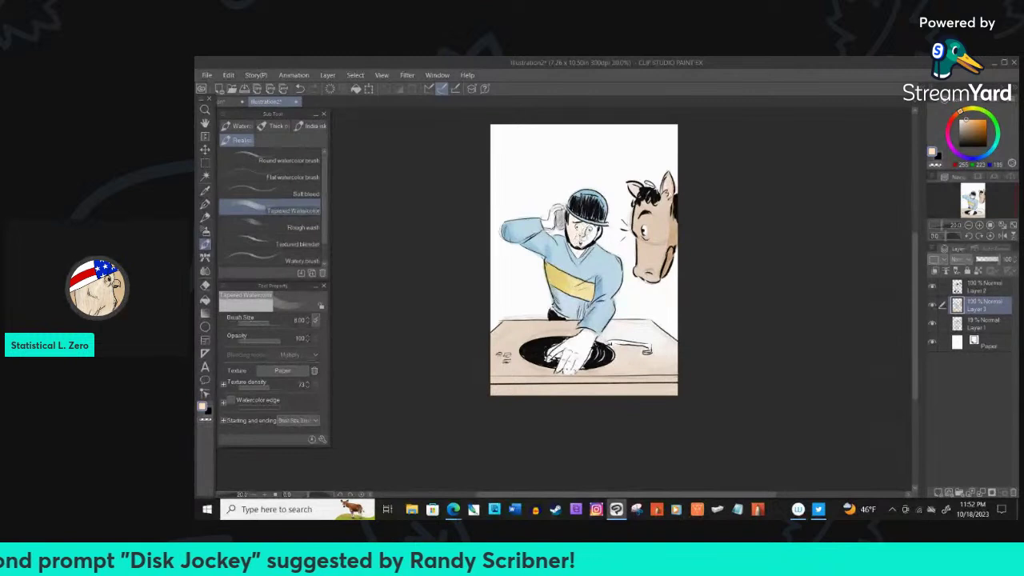
click(966, 119)
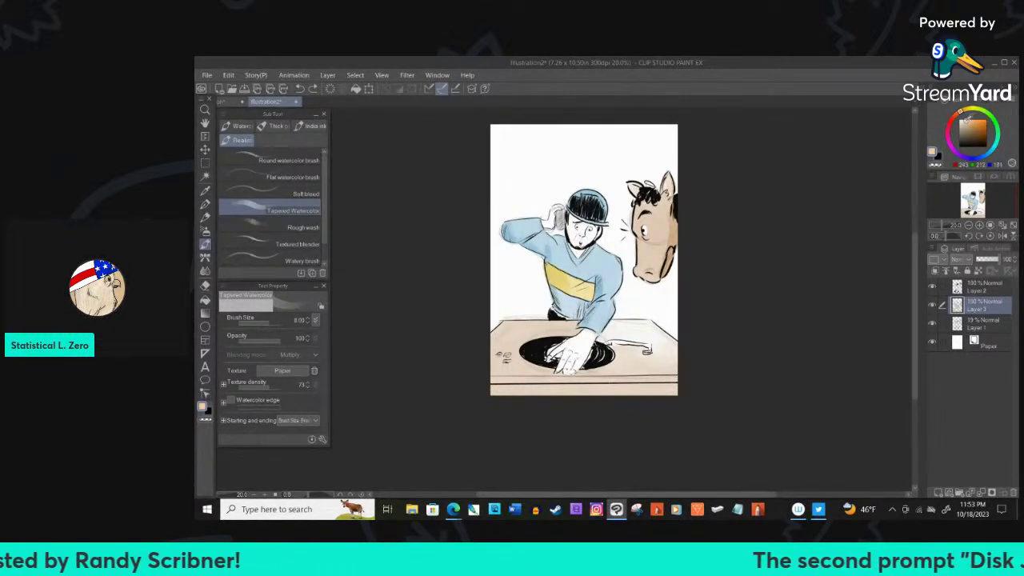
click(968, 120)
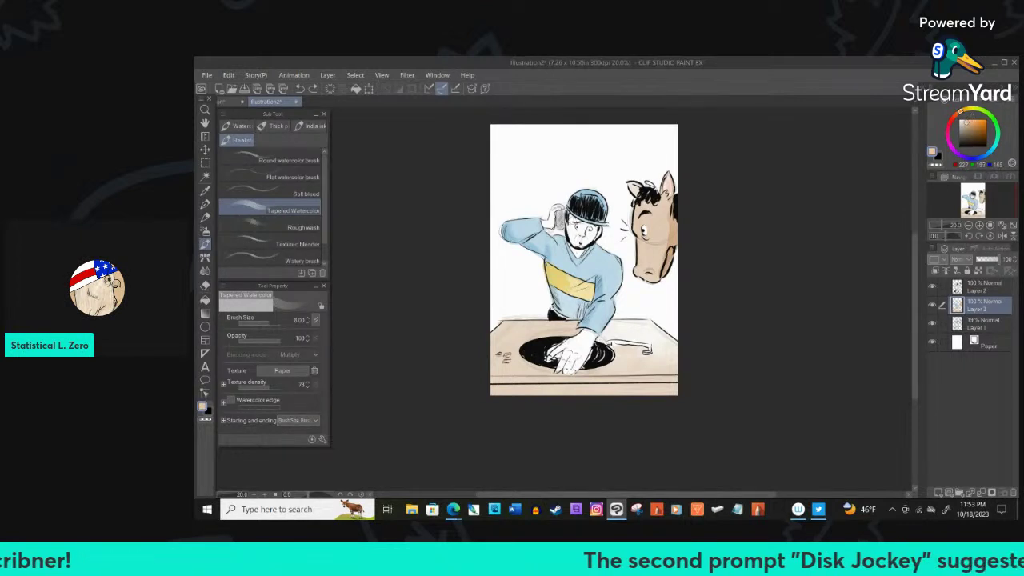
mouse_move(576, 241)
mouse_down()
mouse_move(583, 228)
mouse_move(577, 250)
mouse_move(548, 224)
mouse_up()
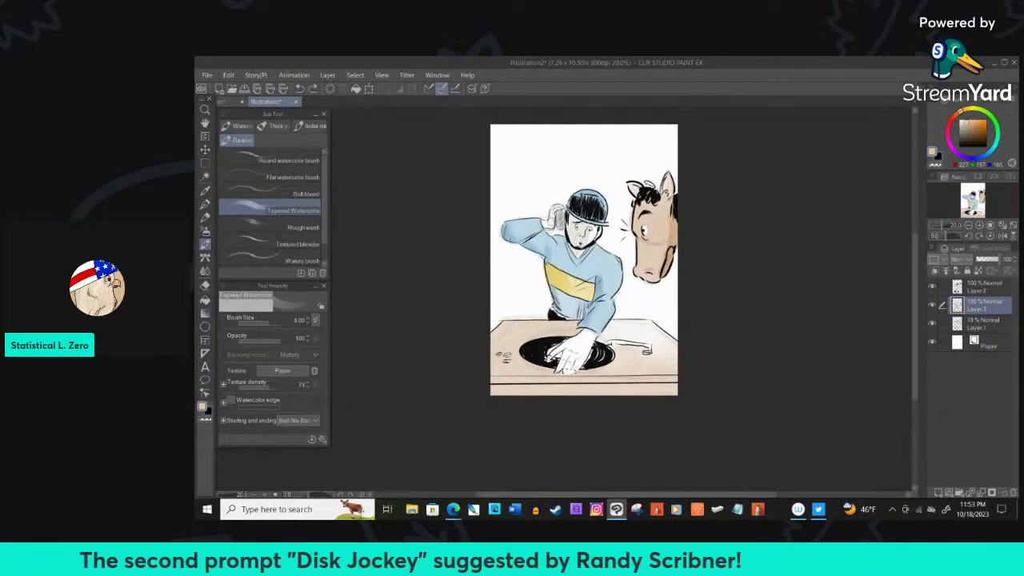
mouse_move(584, 340)
mouse_down()
mouse_move(565, 349)
mouse_move(584, 335)
mouse_move(571, 368)
mouse_up()
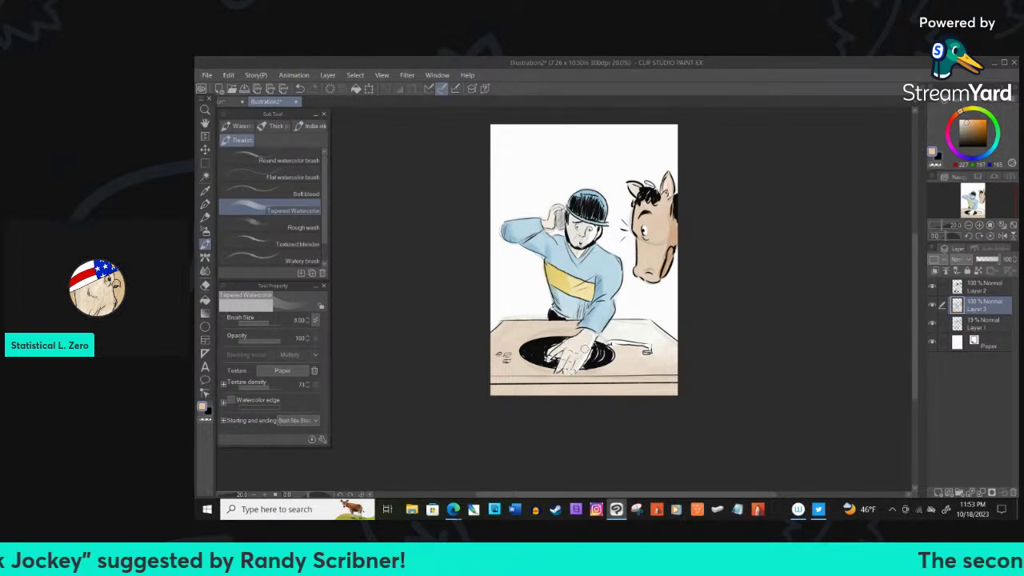
mouse_move(658, 184)
mouse_down()
mouse_move(664, 255)
mouse_move(659, 209)
mouse_move(639, 226)
mouse_move(663, 247)
mouse_move(659, 260)
mouse_up()
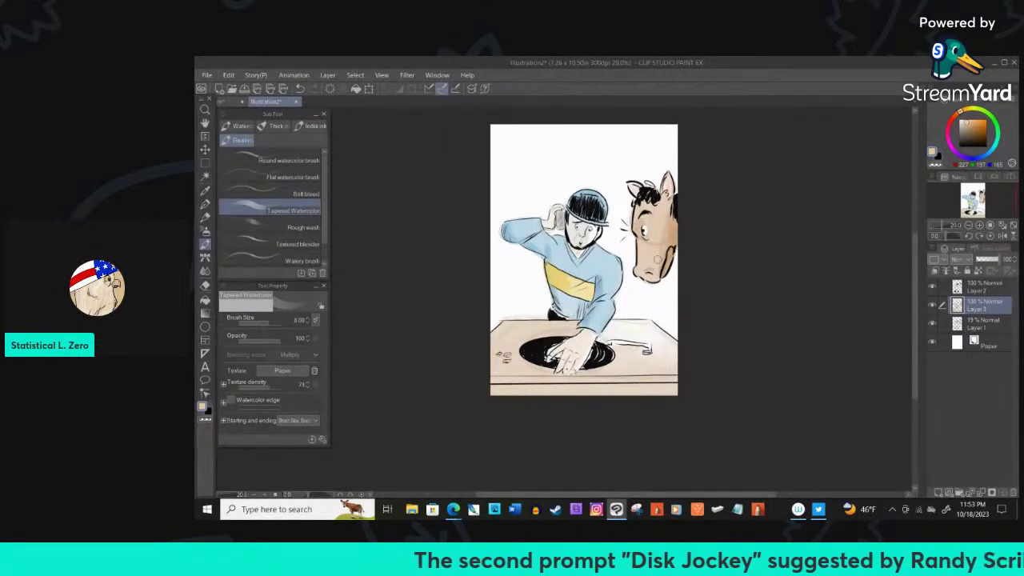
click(205, 203)
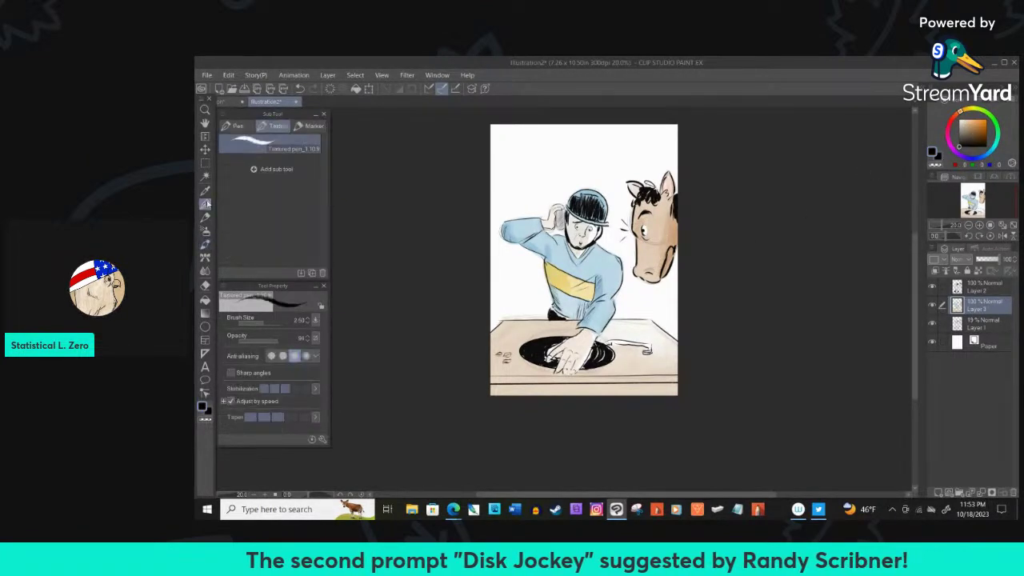
click(987, 287)
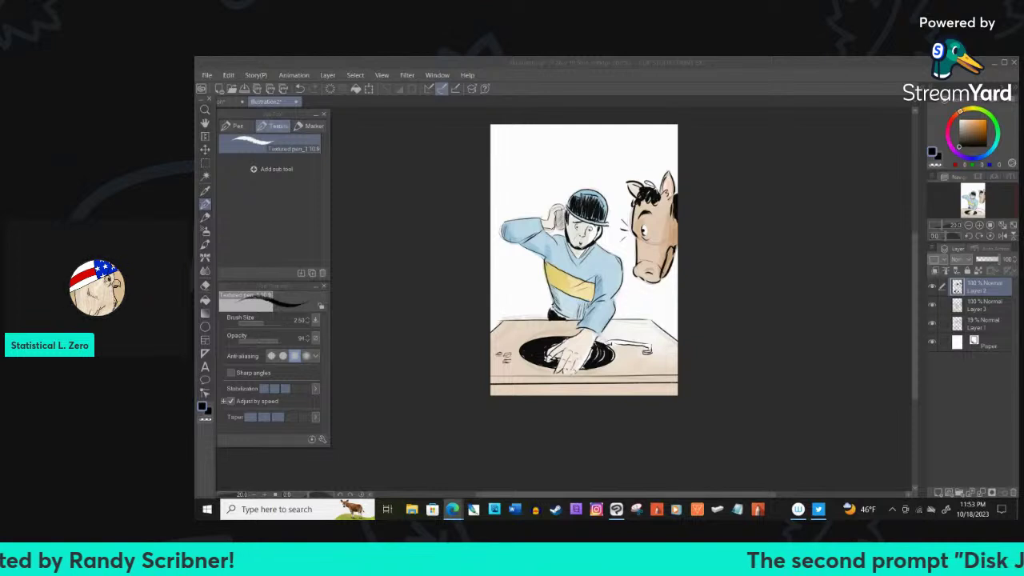
click(206, 284)
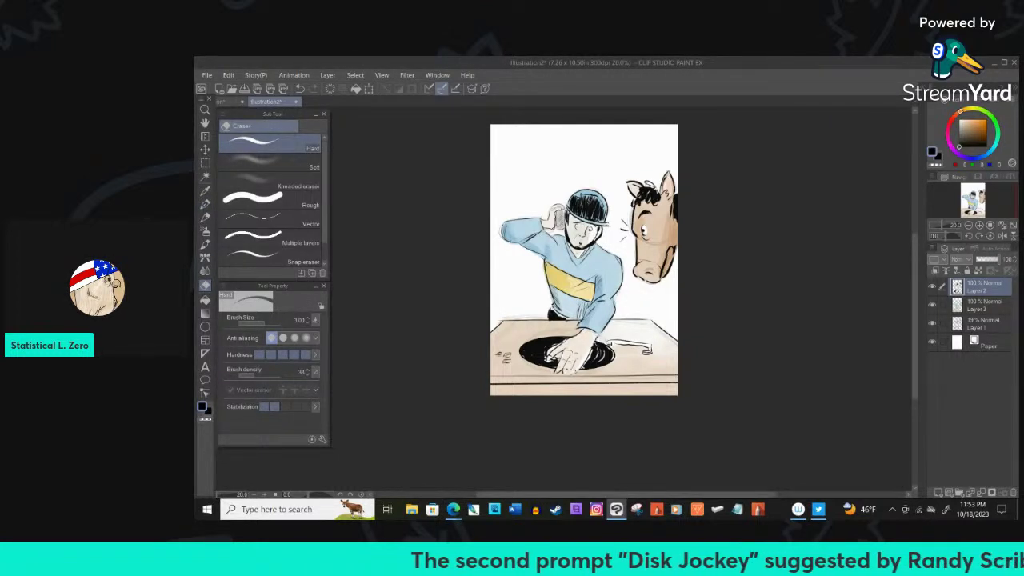
click(985, 323)
click(990, 307)
click(986, 324)
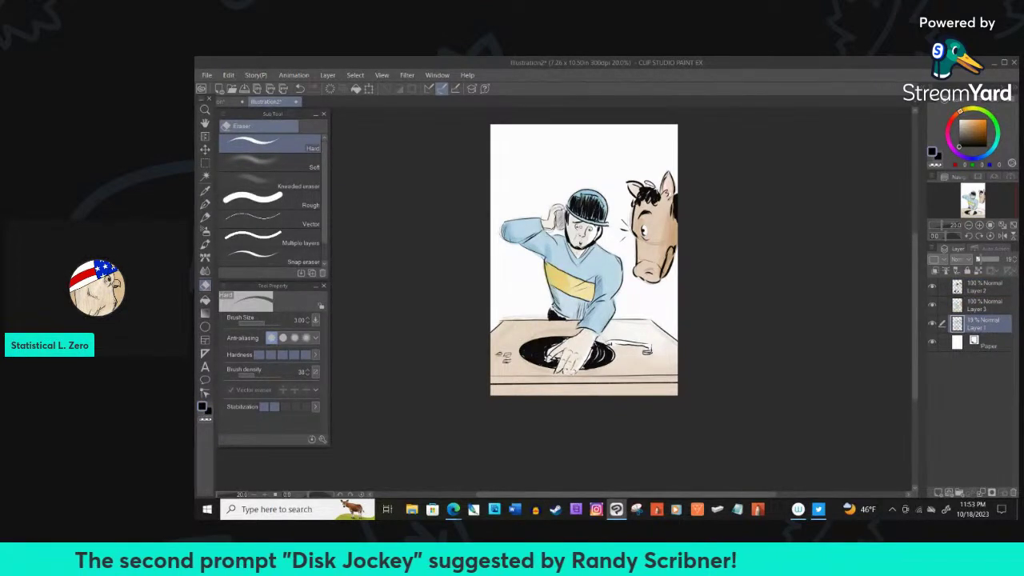
click(977, 305)
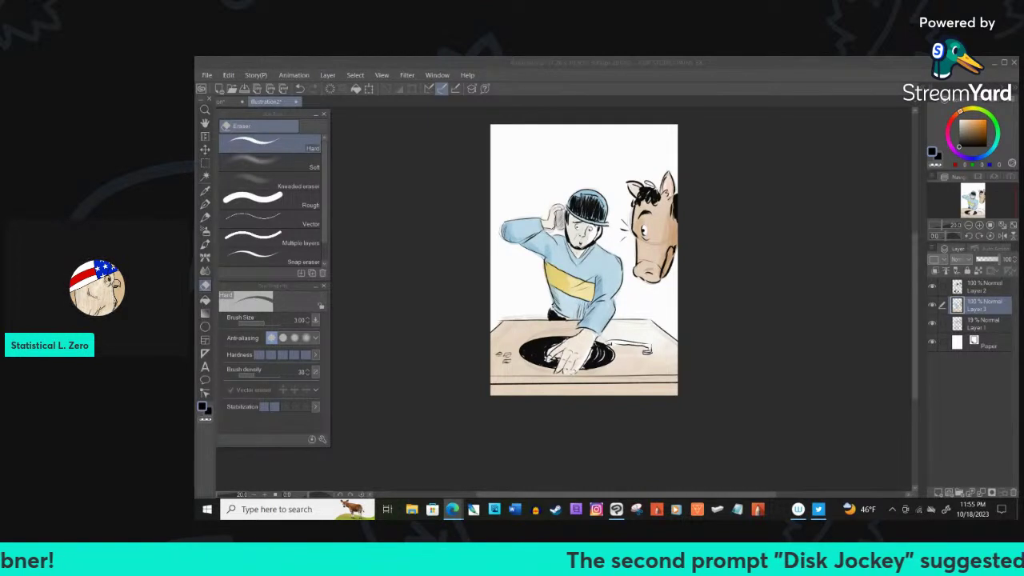
key(alt+Tab)
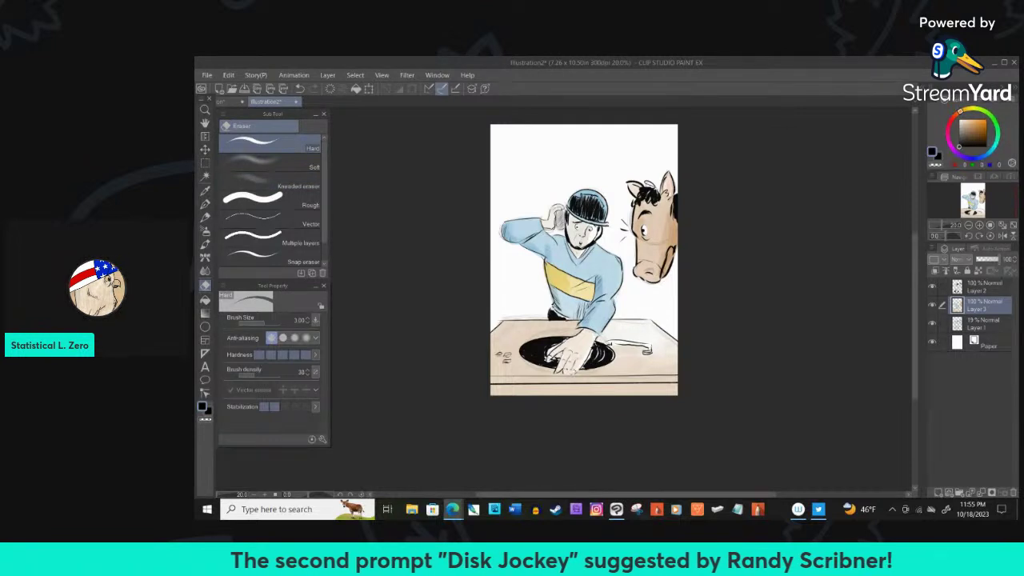
Hand-letter "GOODNIGHT!" in black above the figure's helmet on Layer 2 with the textured pen, adding a short speech line towards the head
click(988, 285)
click(205, 203)
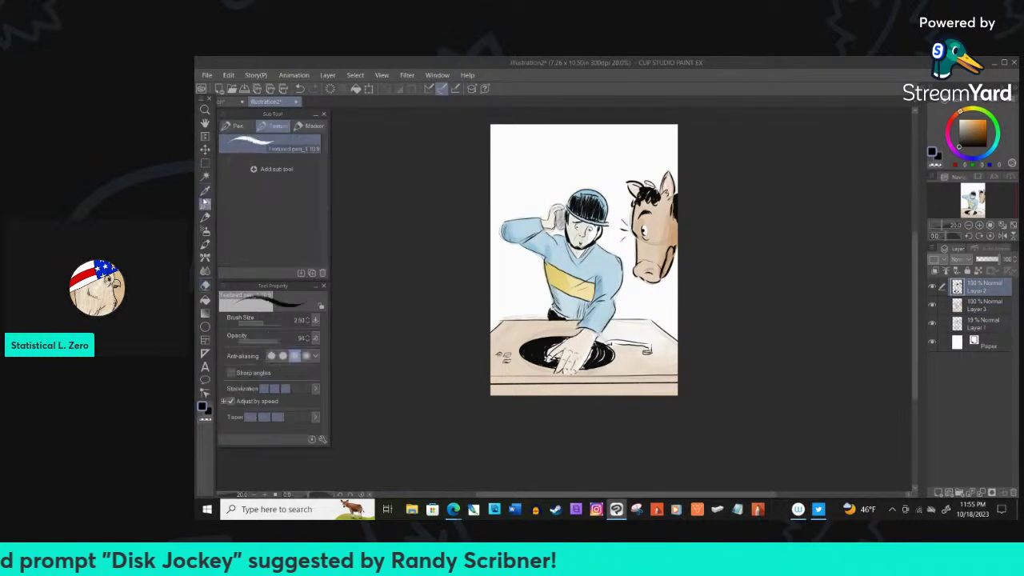
mouse_move(528, 158)
mouse_down()
mouse_move(518, 161)
mouse_move(602, 148)
mouse_move(610, 157)
mouse_up()
click(609, 164)
drag(547, 175, 556, 193)
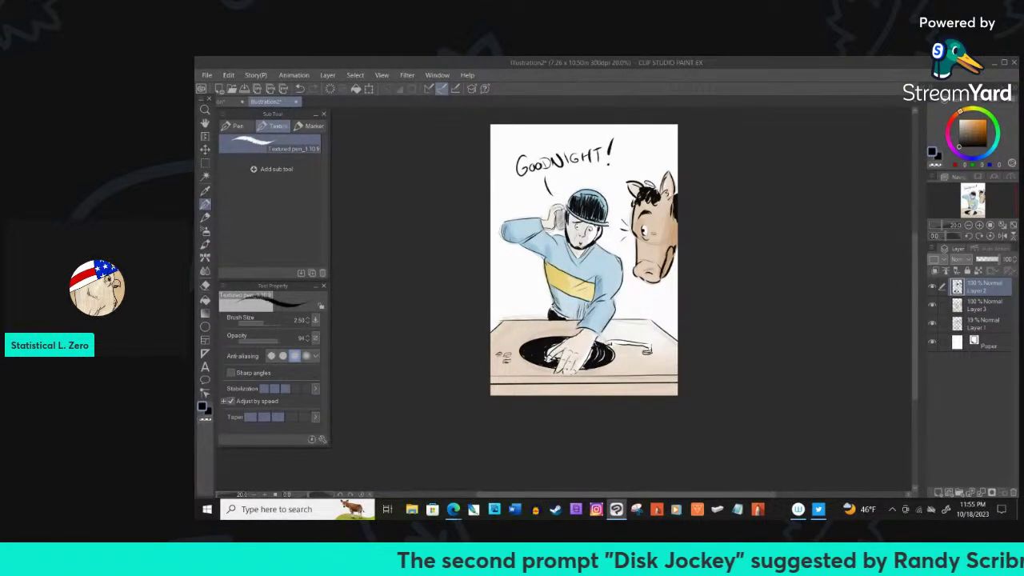
key(alt+Tab)
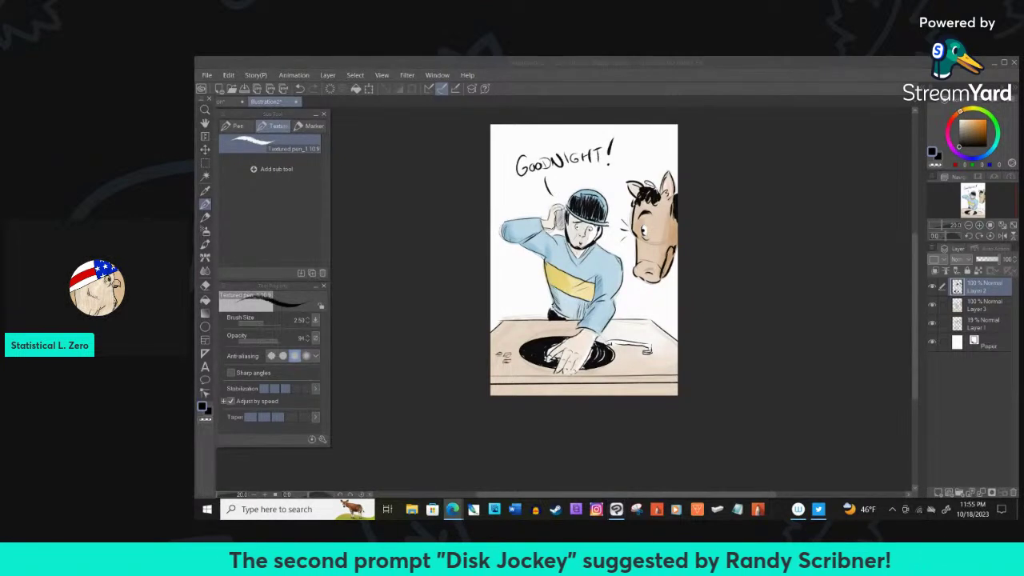